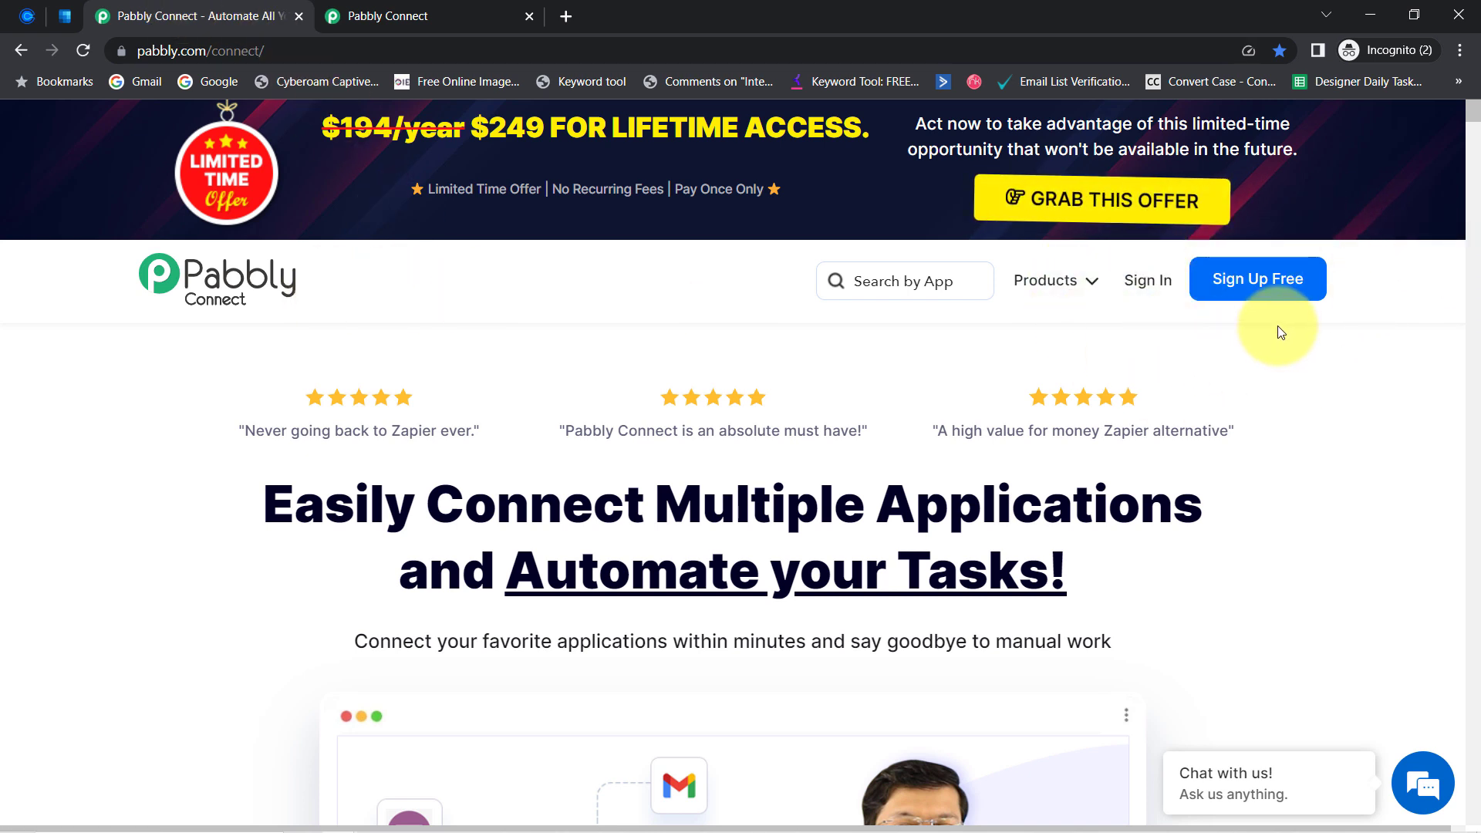
- Create a new Pabbly Connect workflow named "Sync Calendly and Outlook Calendar Automatically"
left_click(391, 10)
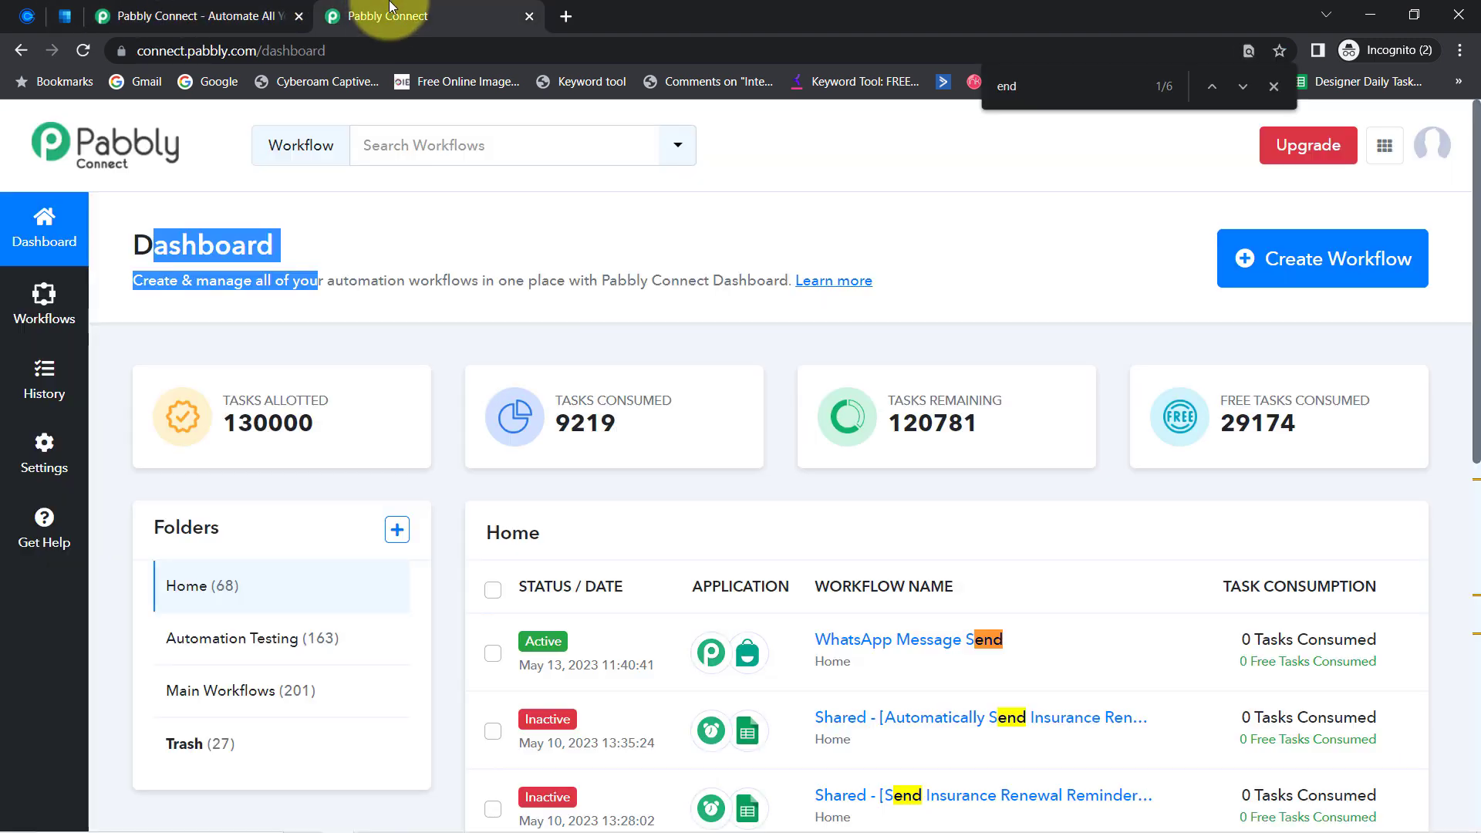
left_click_drag(149, 232, 352, 236)
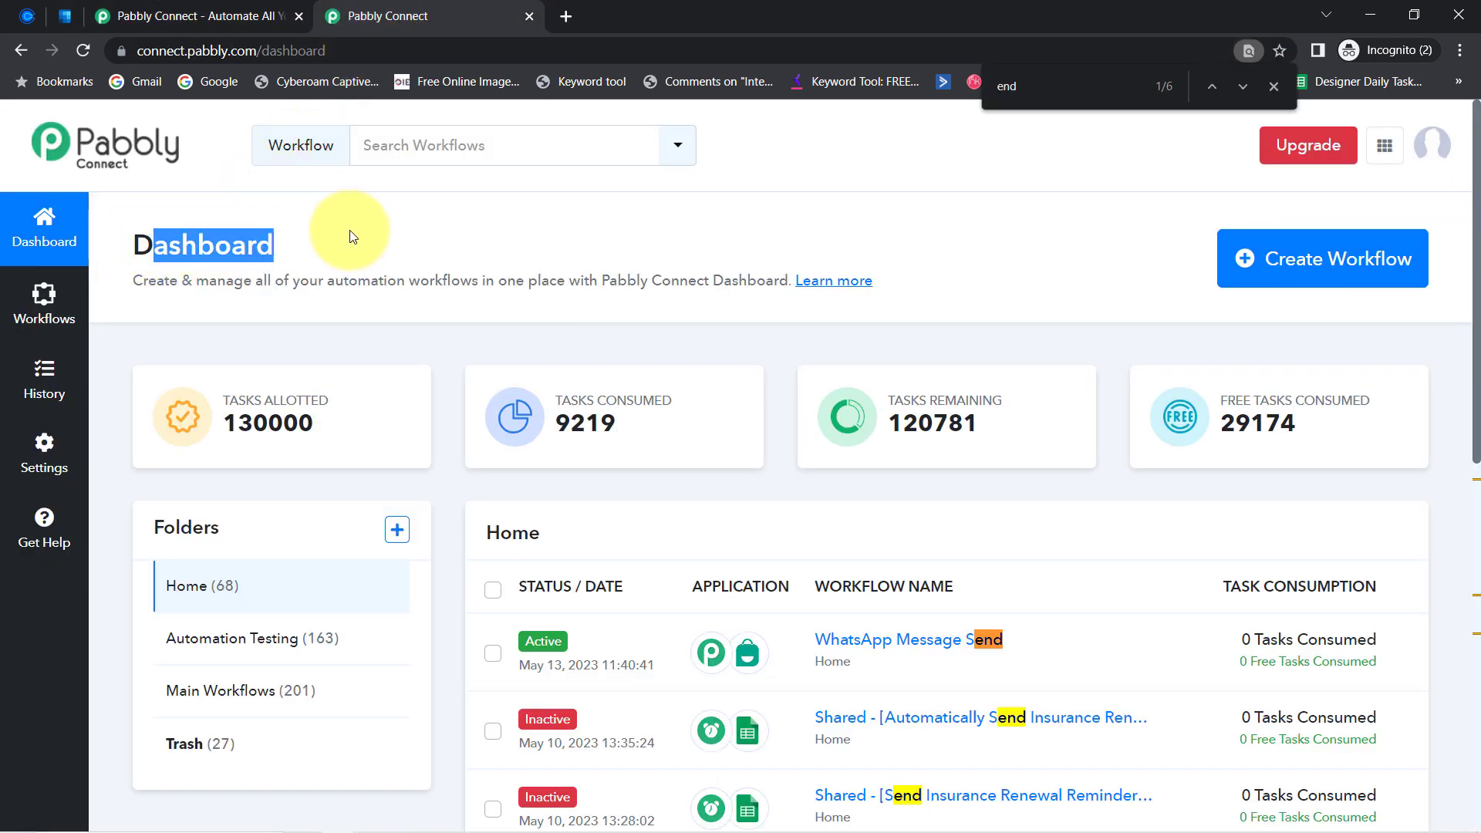
left_click(1275, 261)
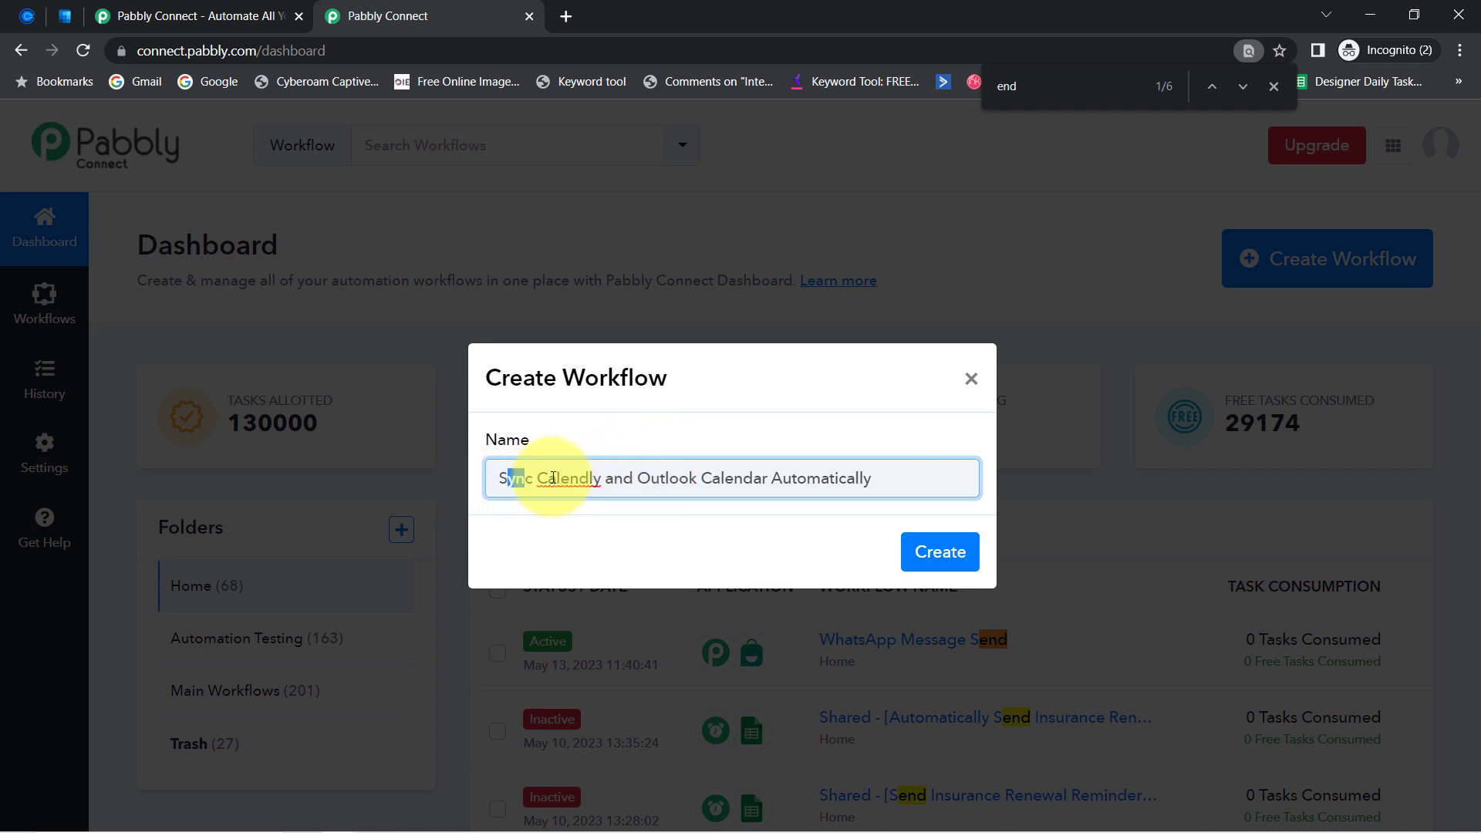
left_click_drag(553, 478, 679, 469)
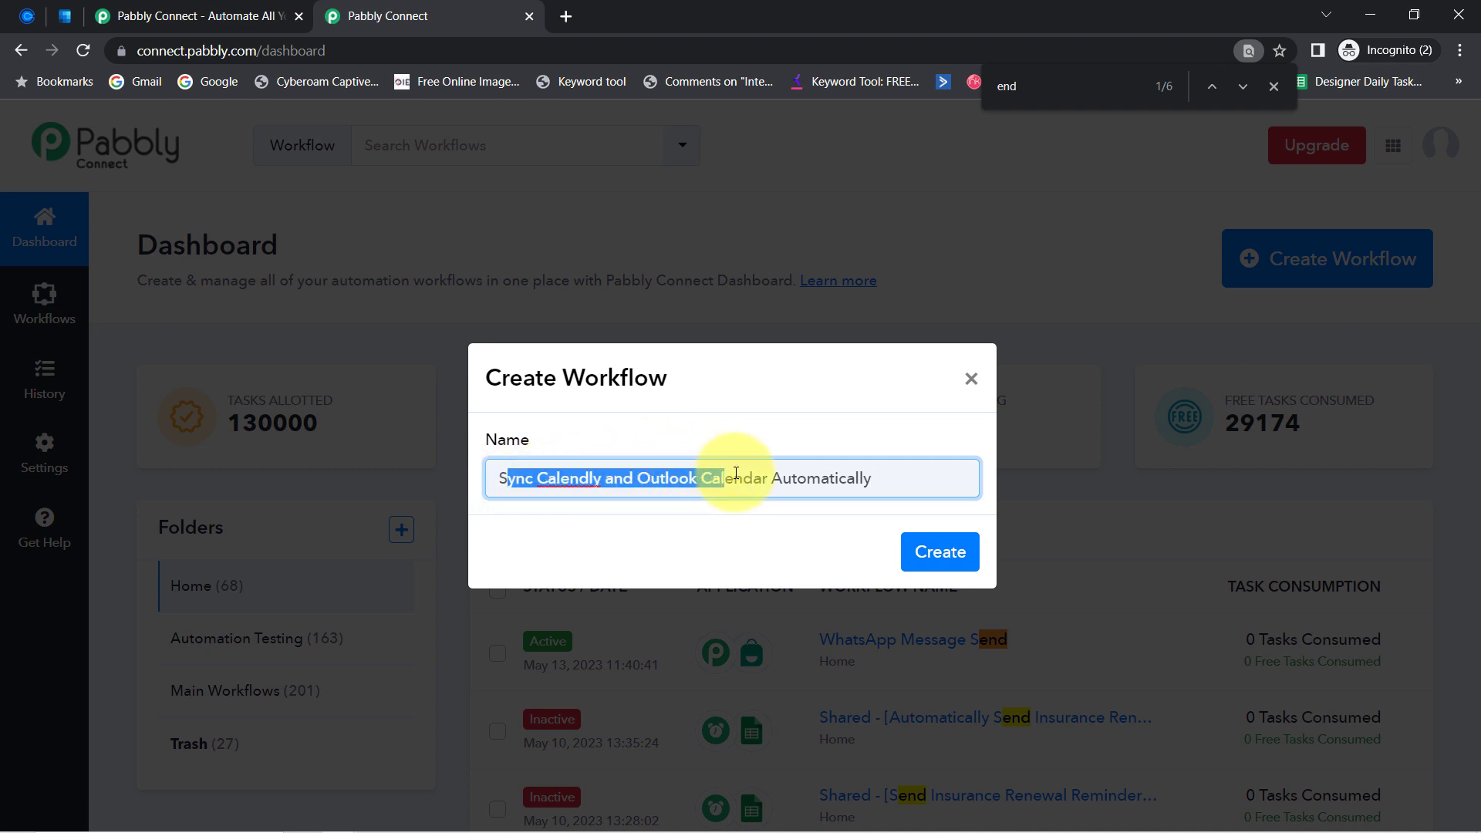
left_click(938, 549)
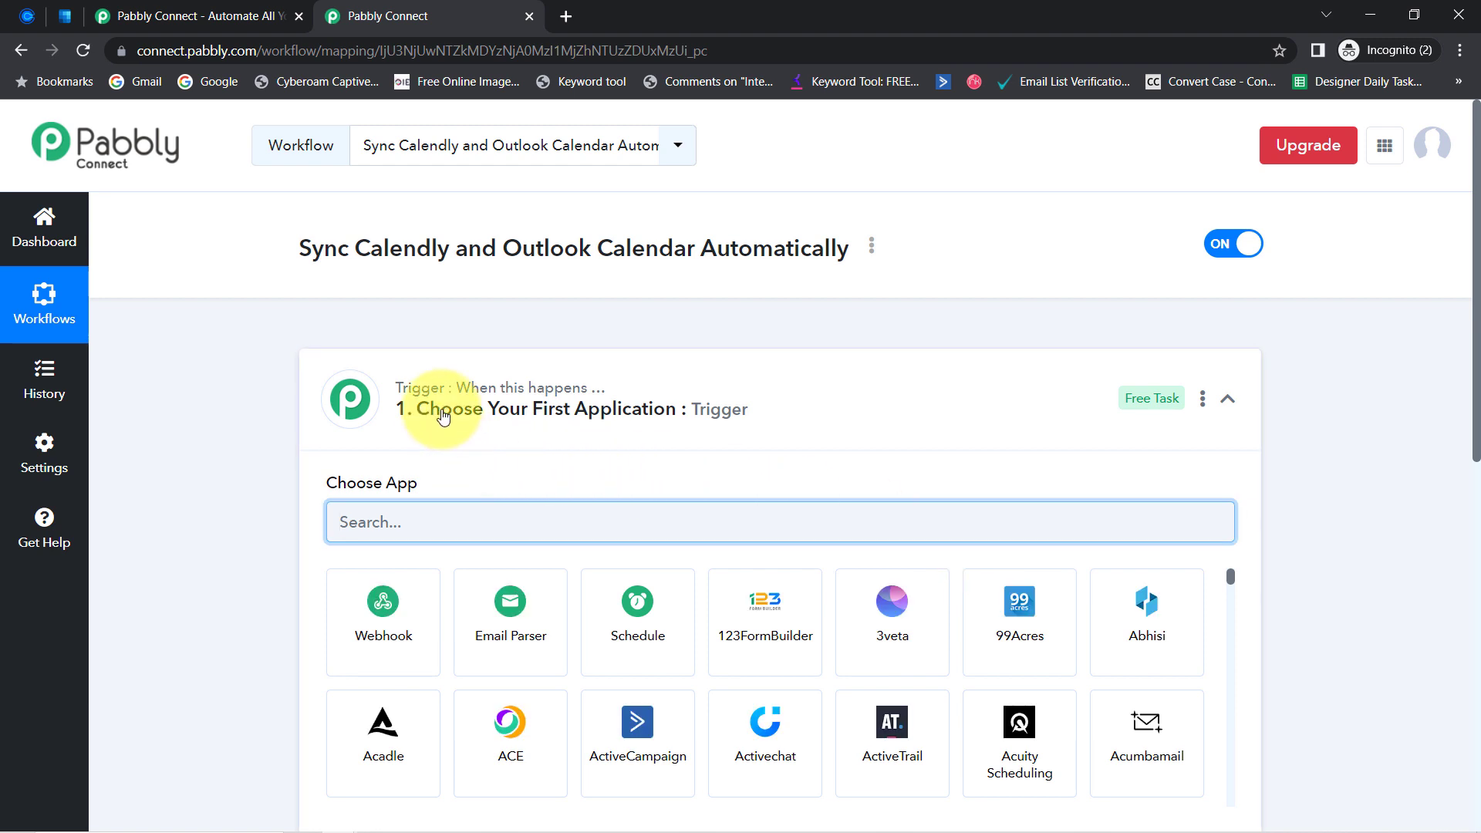
left_click(442, 415)
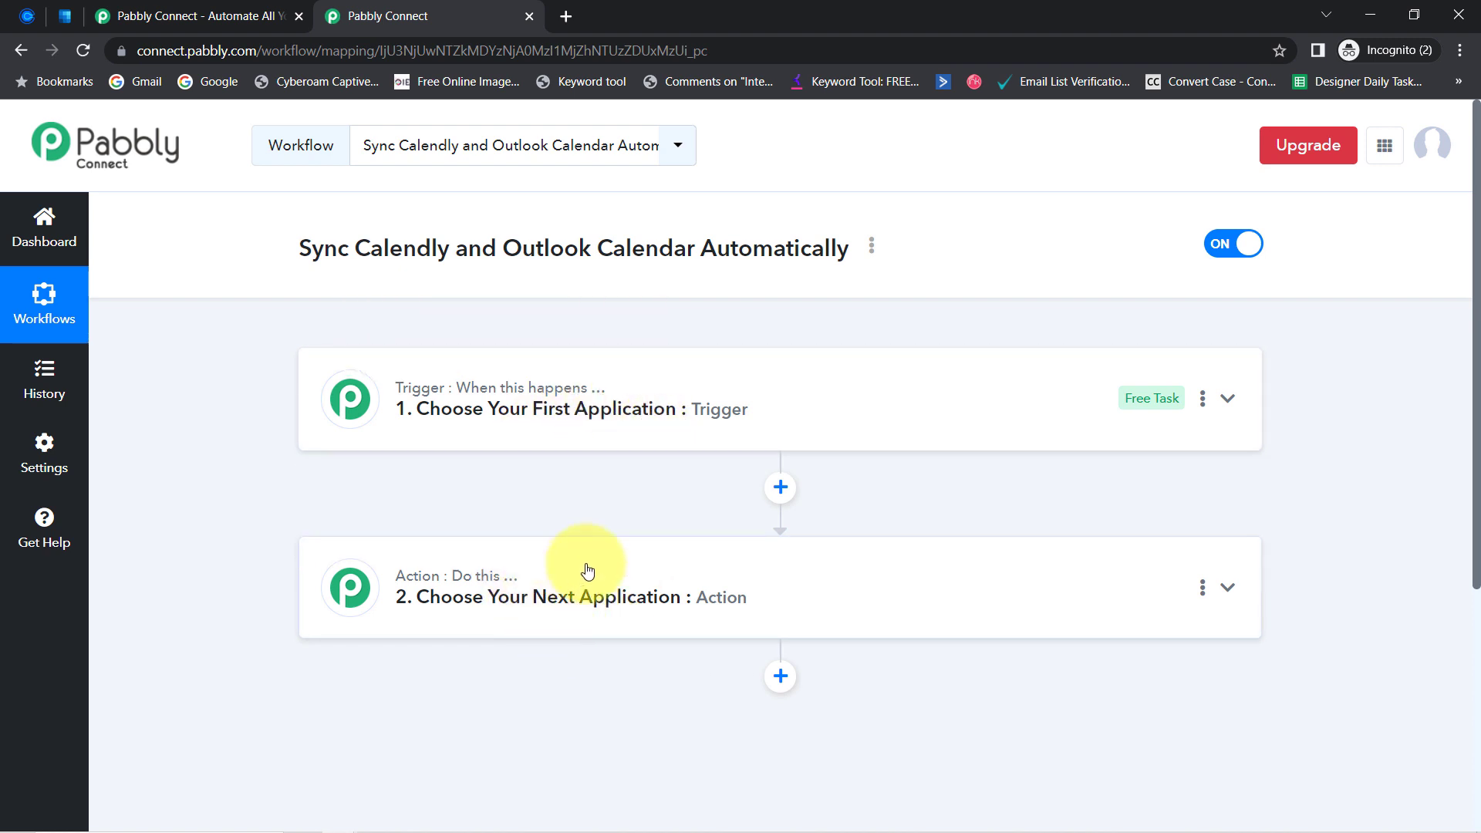
left_click(594, 418)
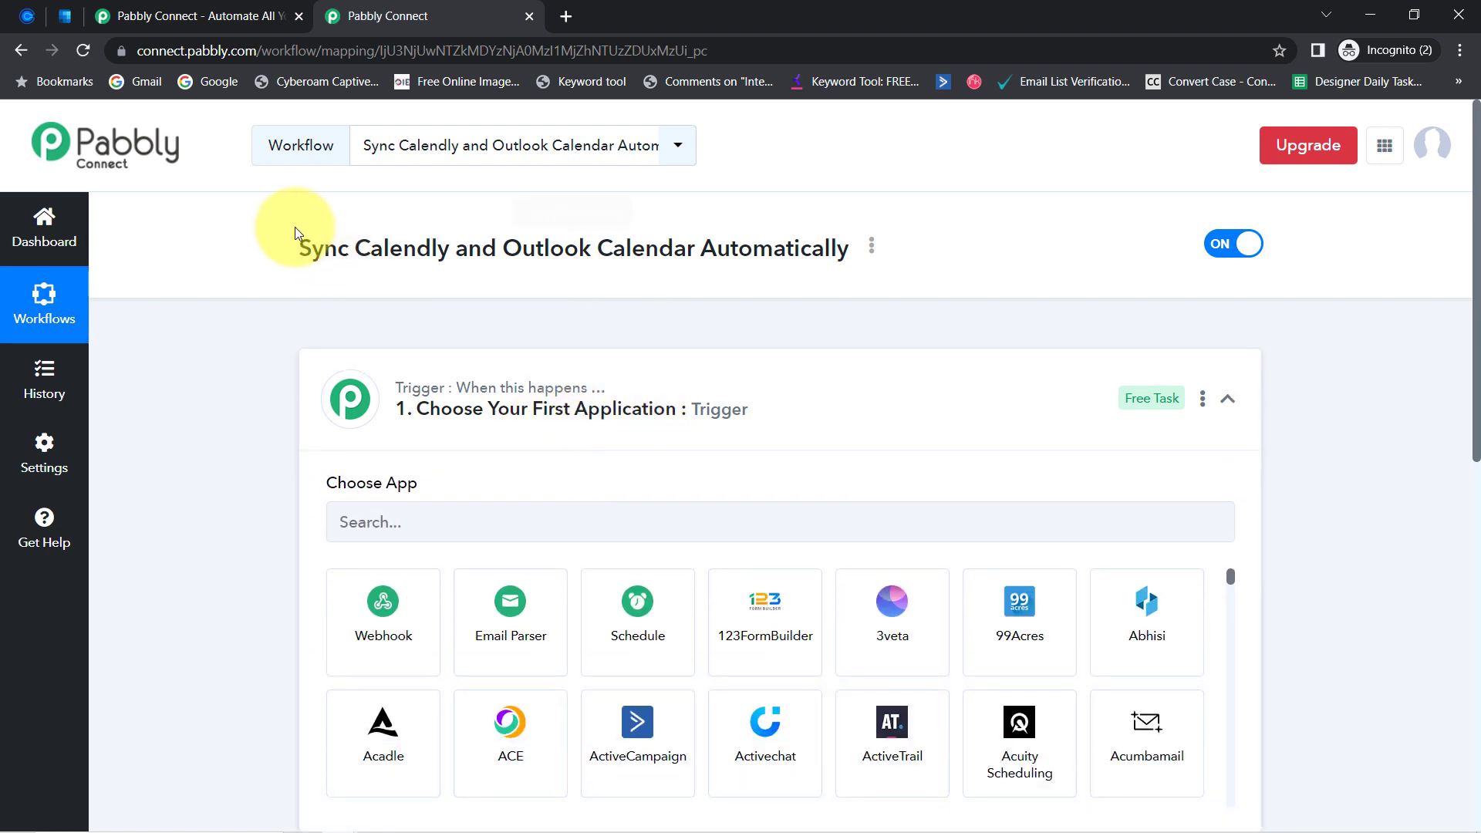
left_click_drag(291, 248, 814, 260)
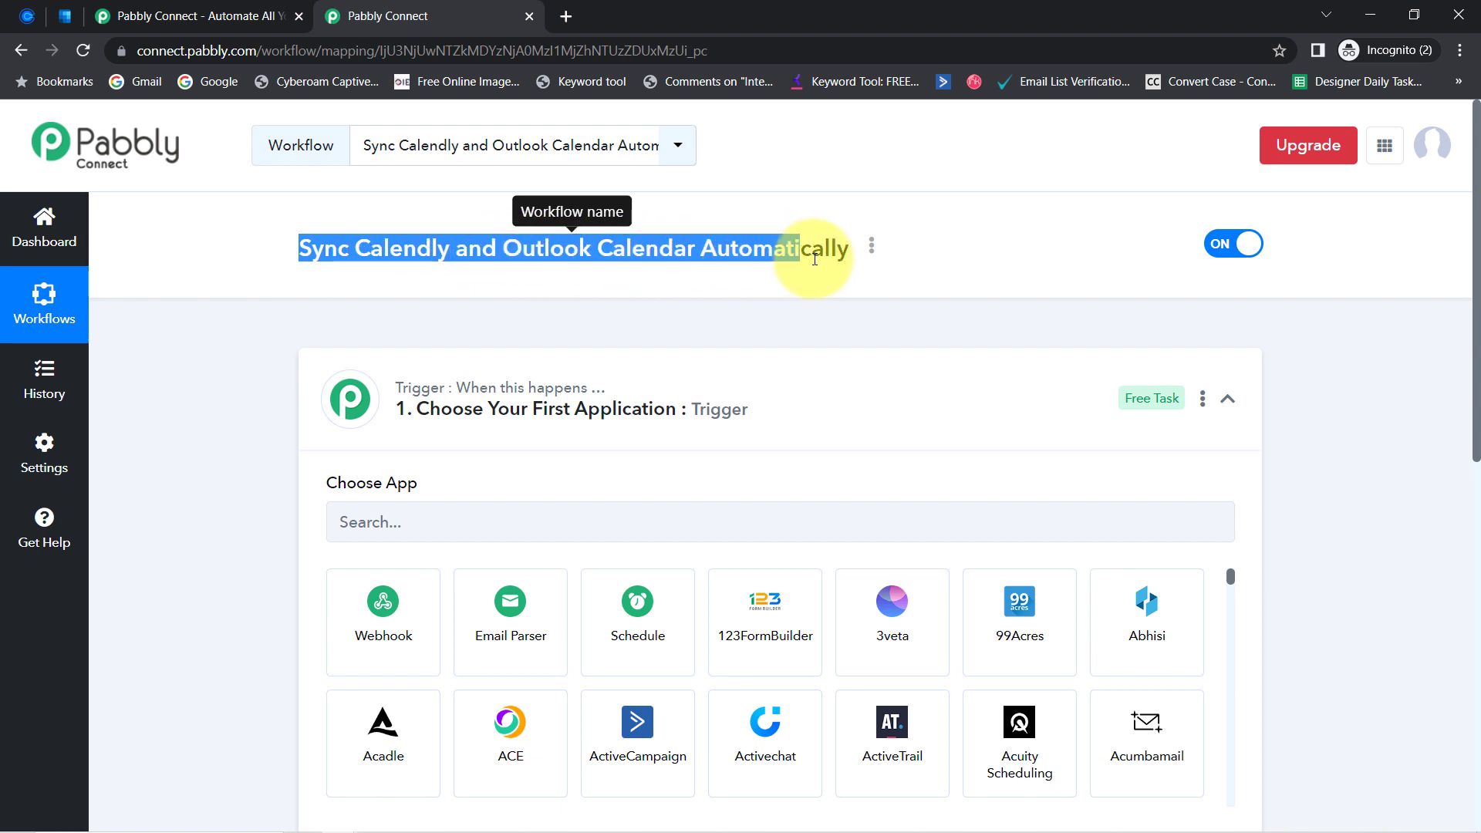
- Search for "calen" and choose Calendly as the workflow's trigger application
left_click(370, 527)
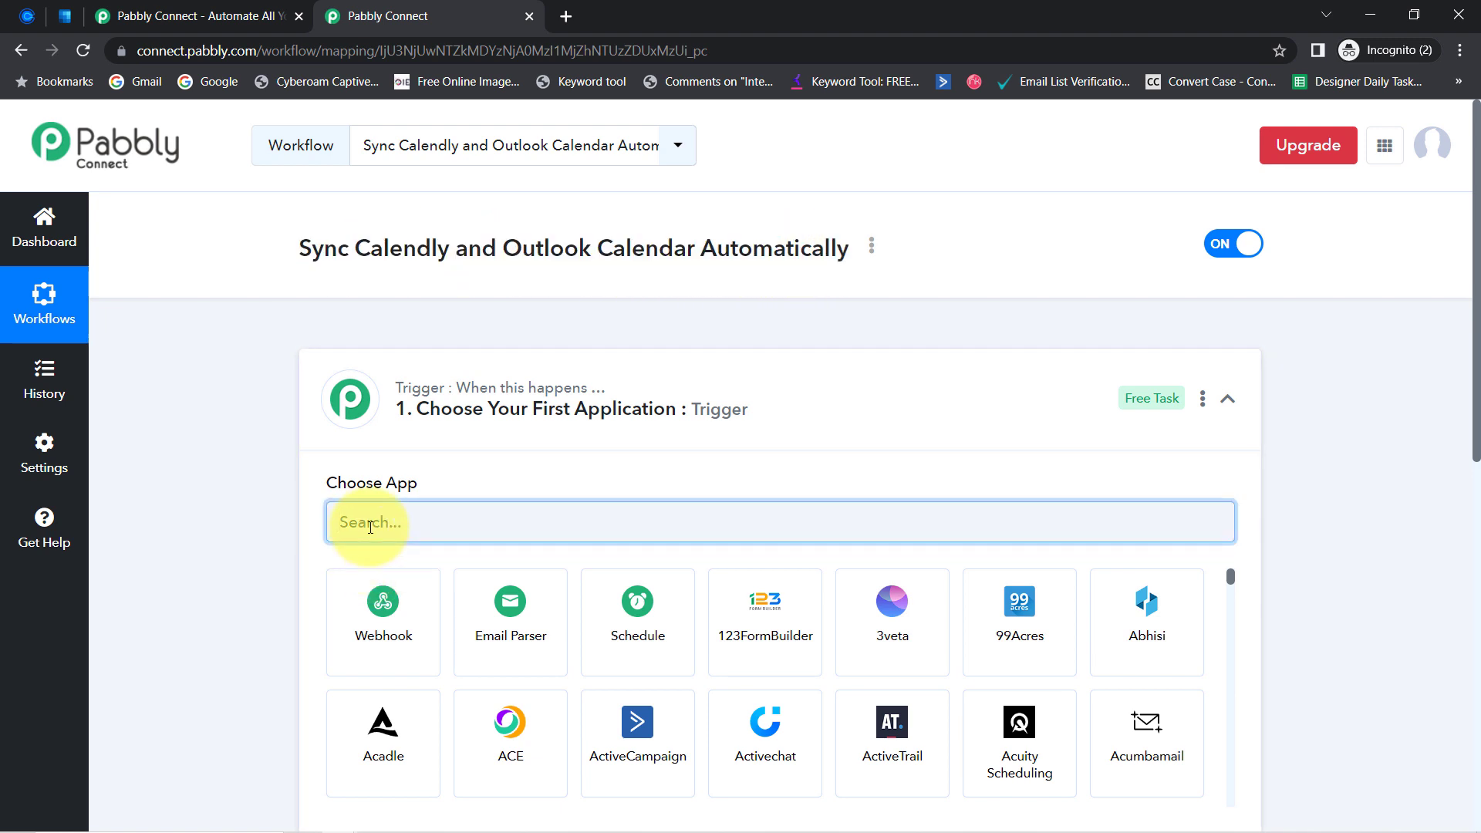
type("calen")
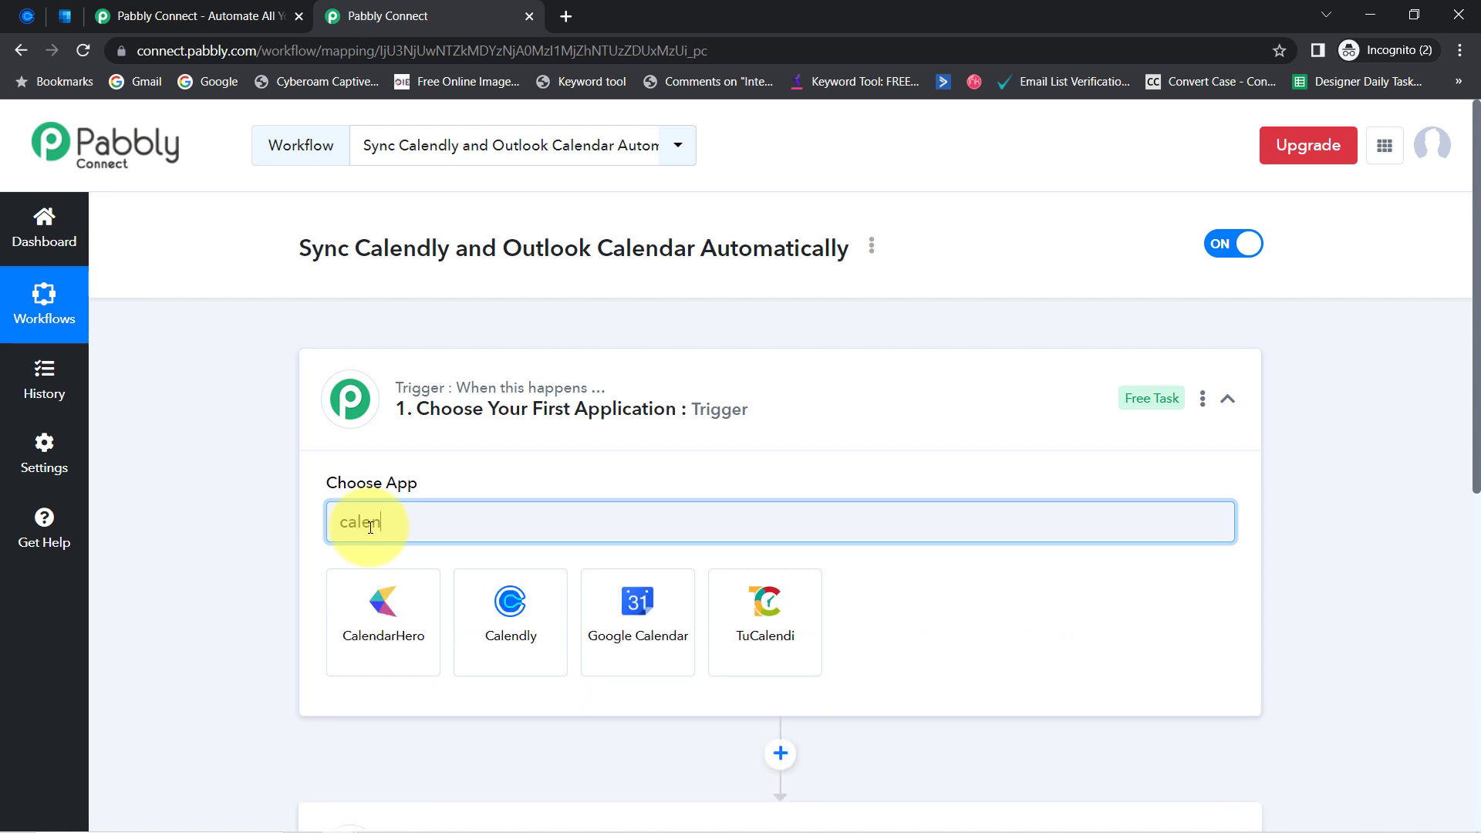
left_click(482, 617)
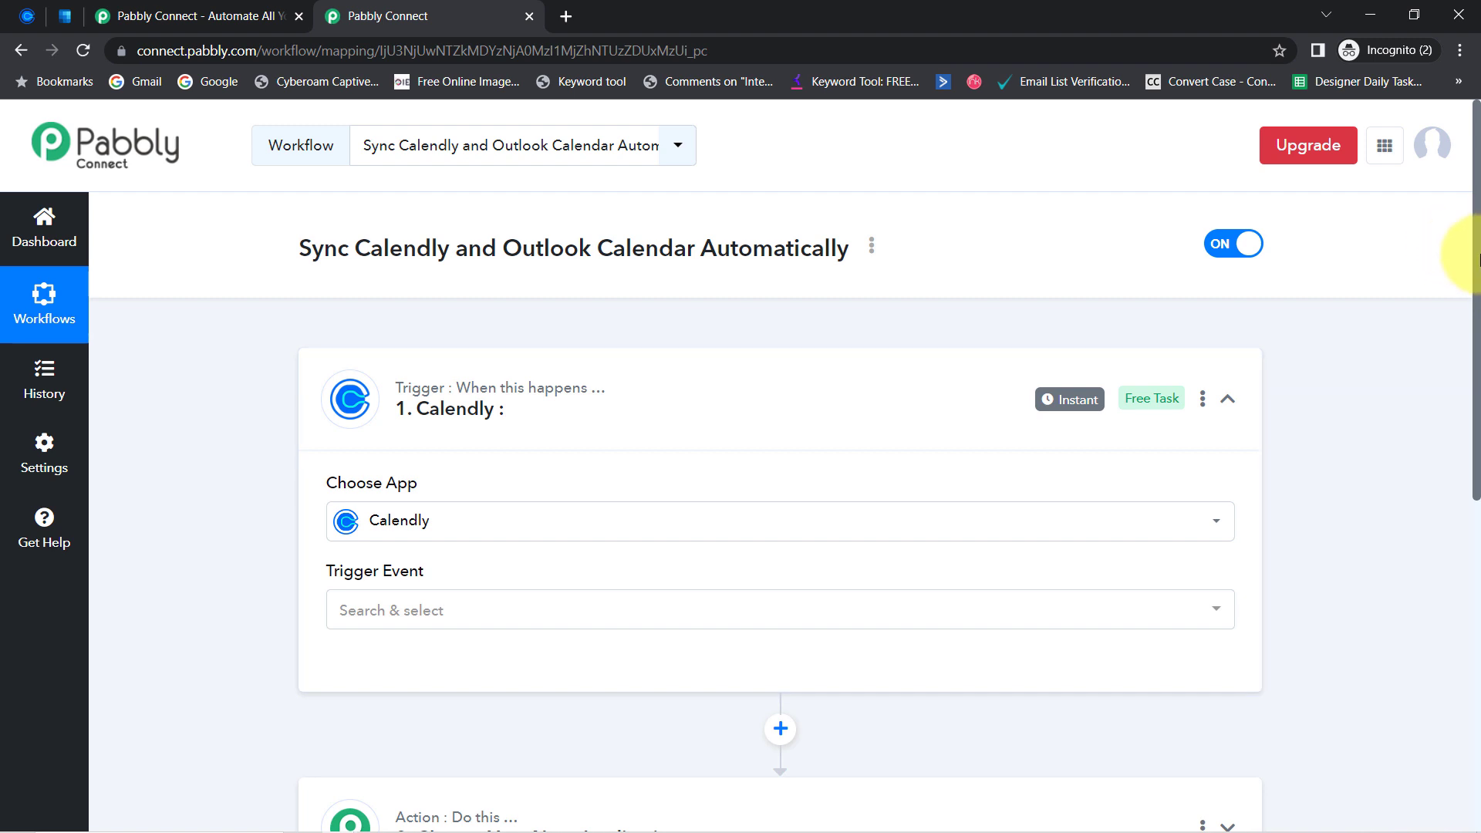
- Search for "micr" in the workflow's action step and choose Microsoft Office 365 as its application
left_click_drag(1474, 259, 1472, 479)
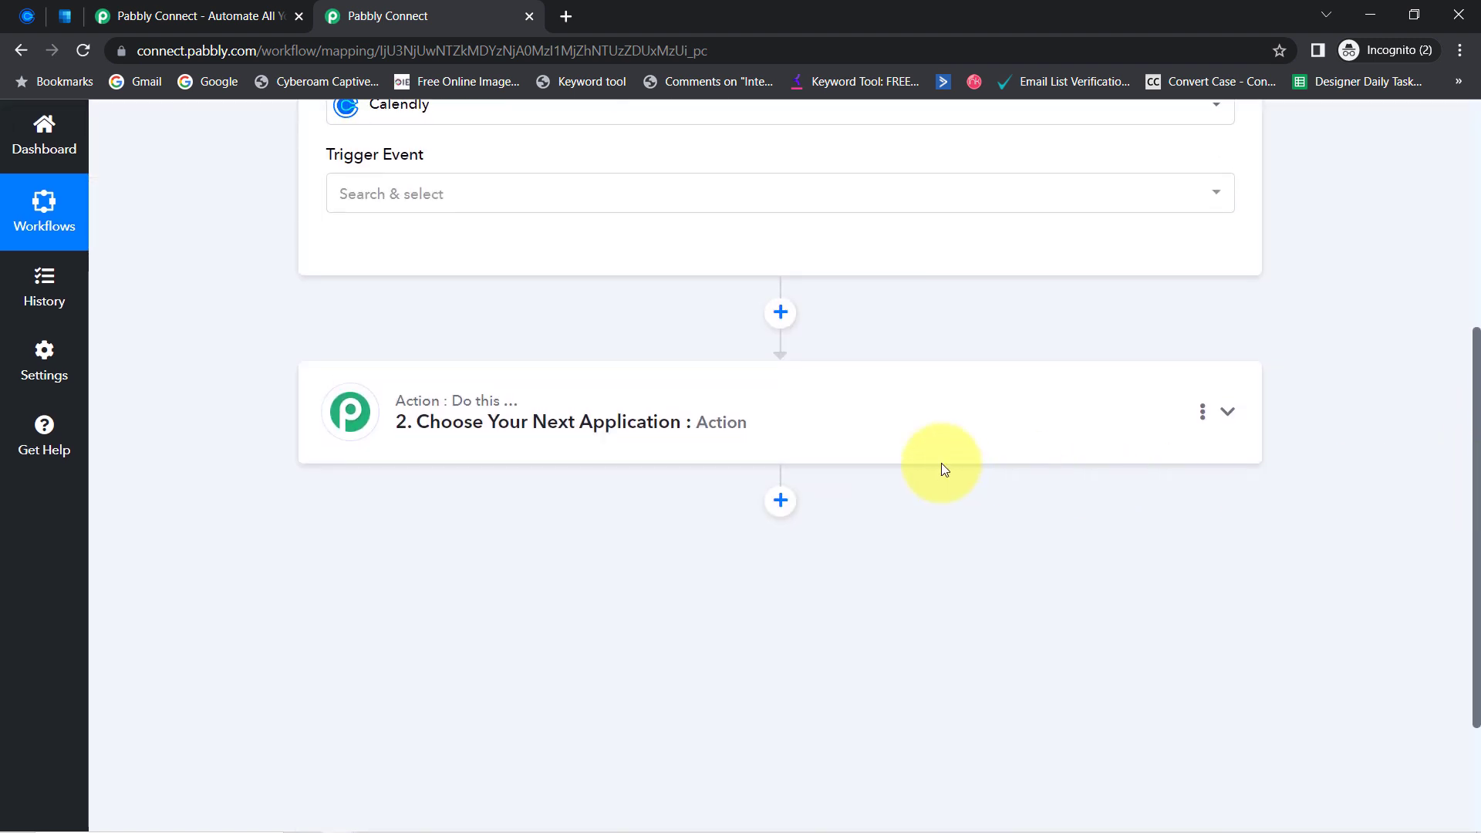
left_click(446, 419)
left_click(395, 535)
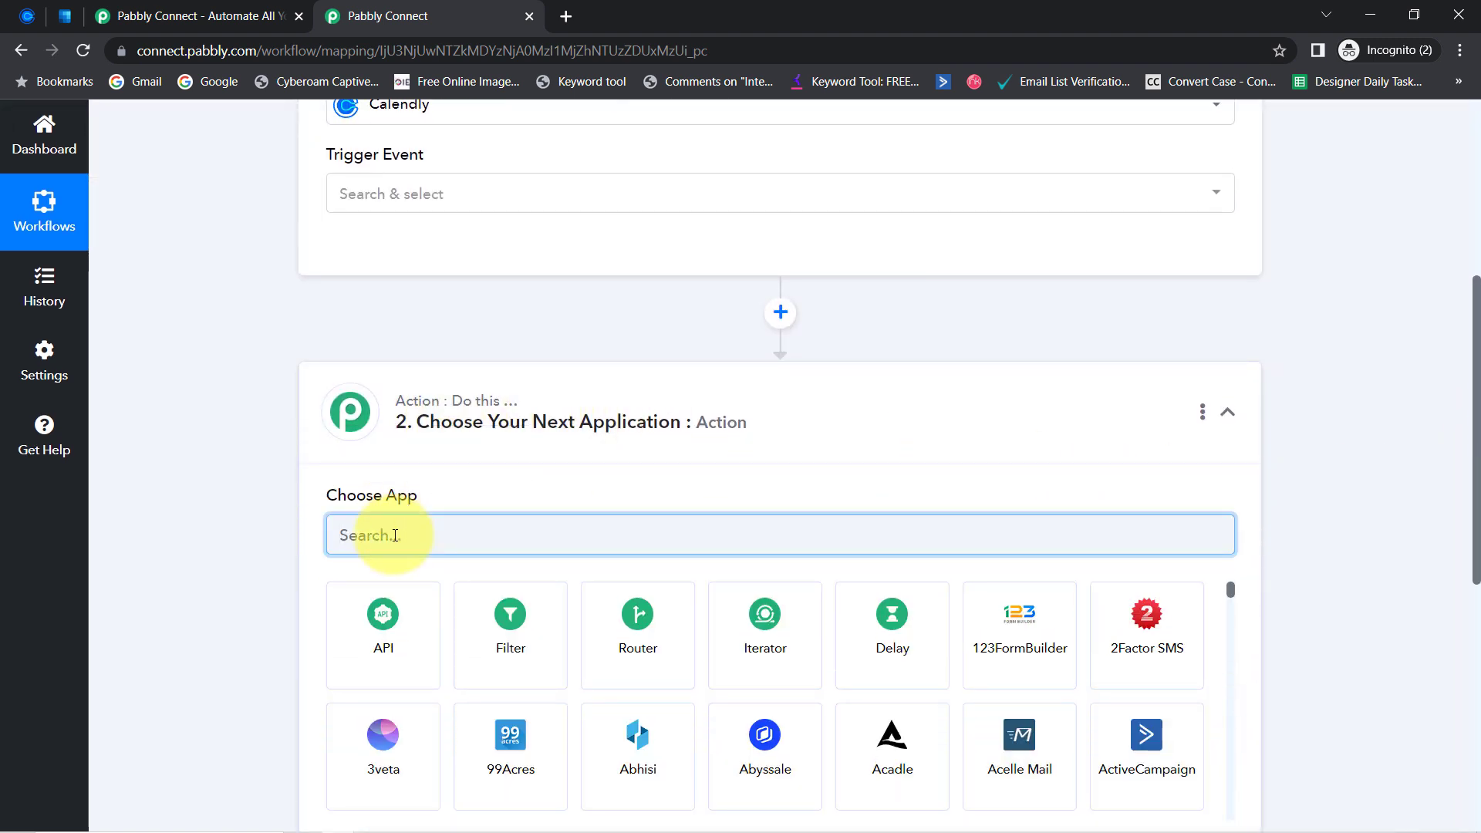
type("micr")
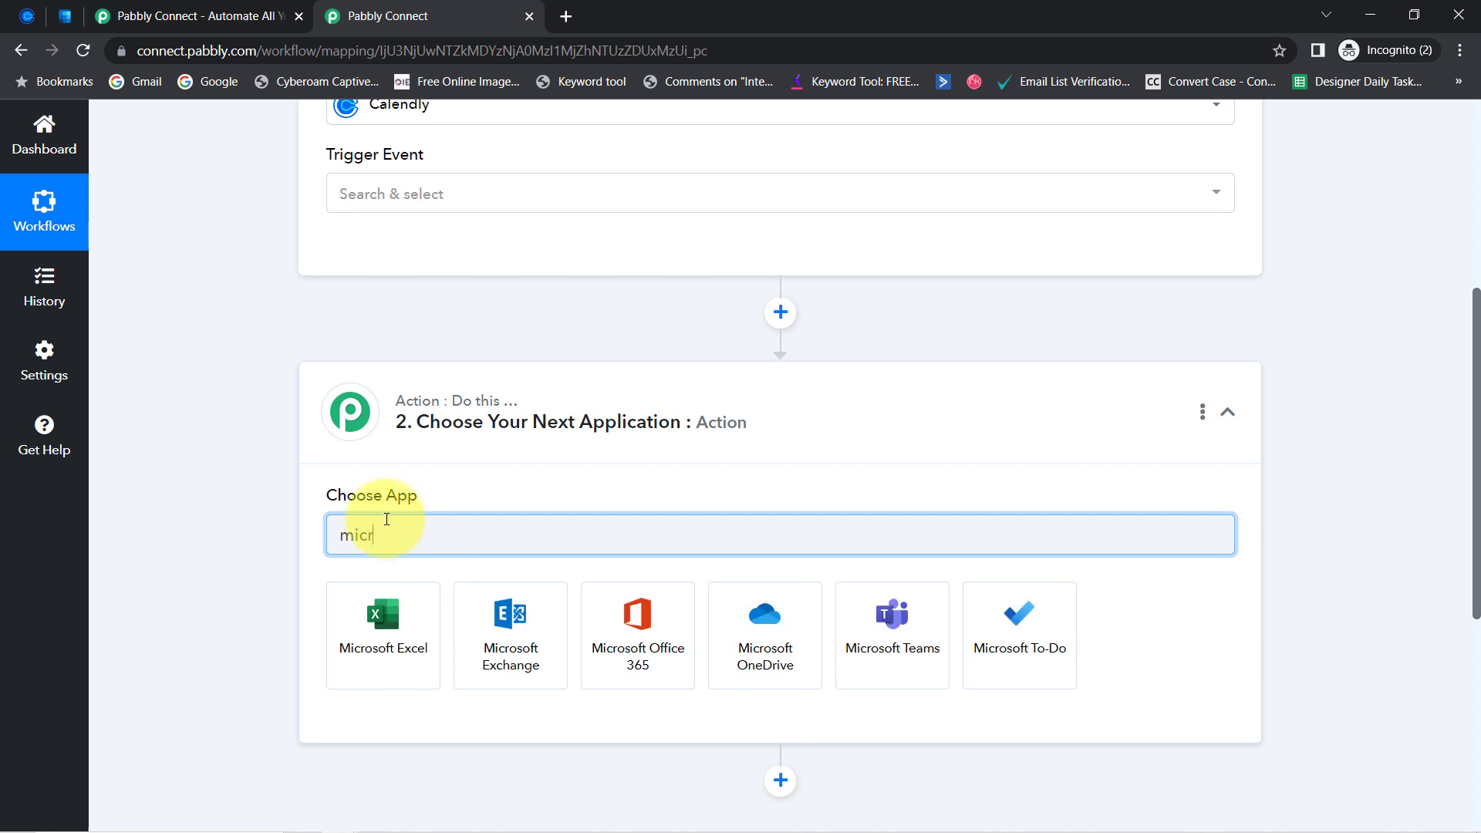
left_click(639, 634)
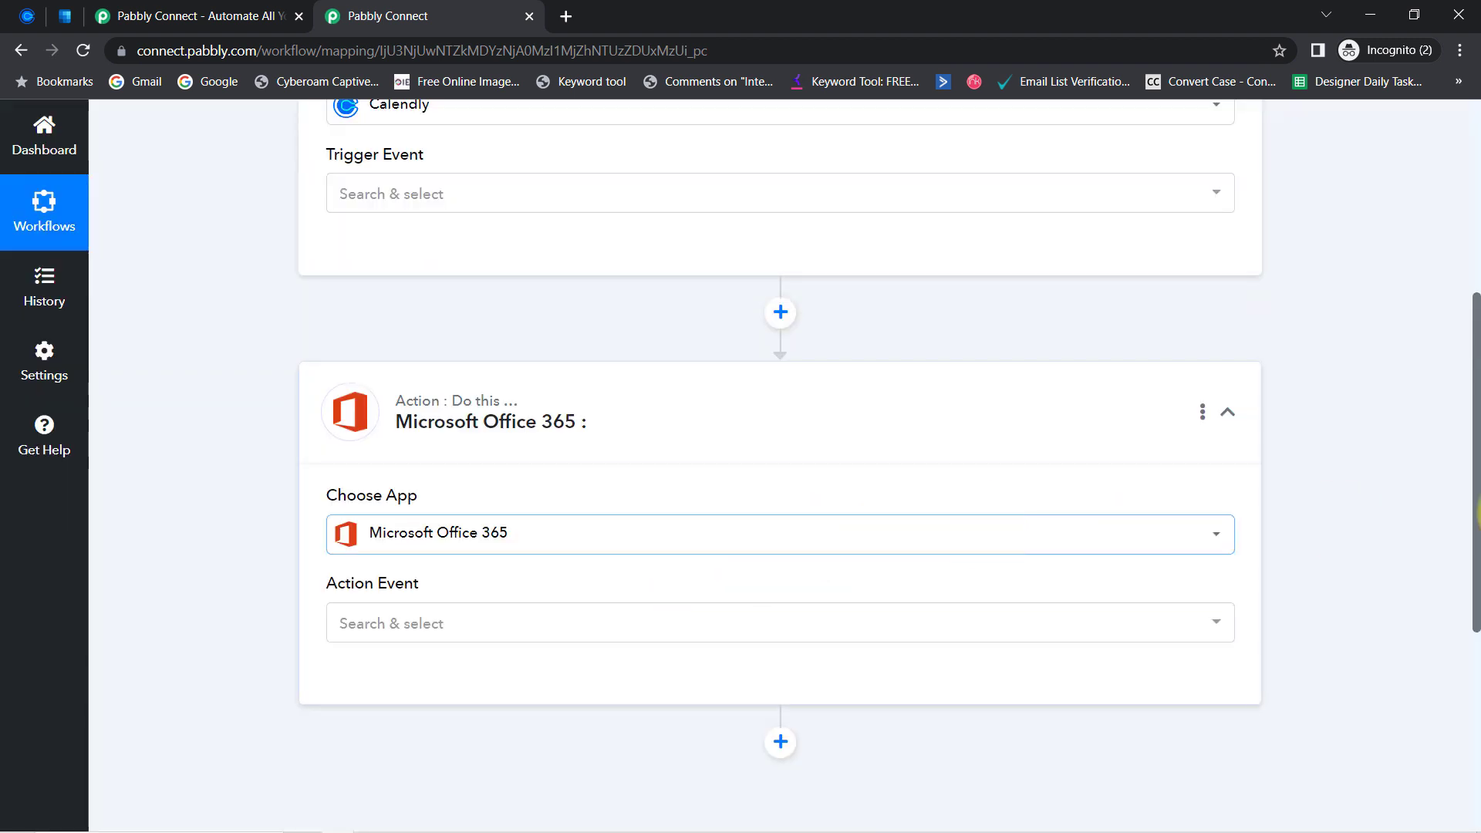
- Set the Calendly trigger event to Invitee Created (Organization)
left_click_drag(1477, 494, 1457, 280)
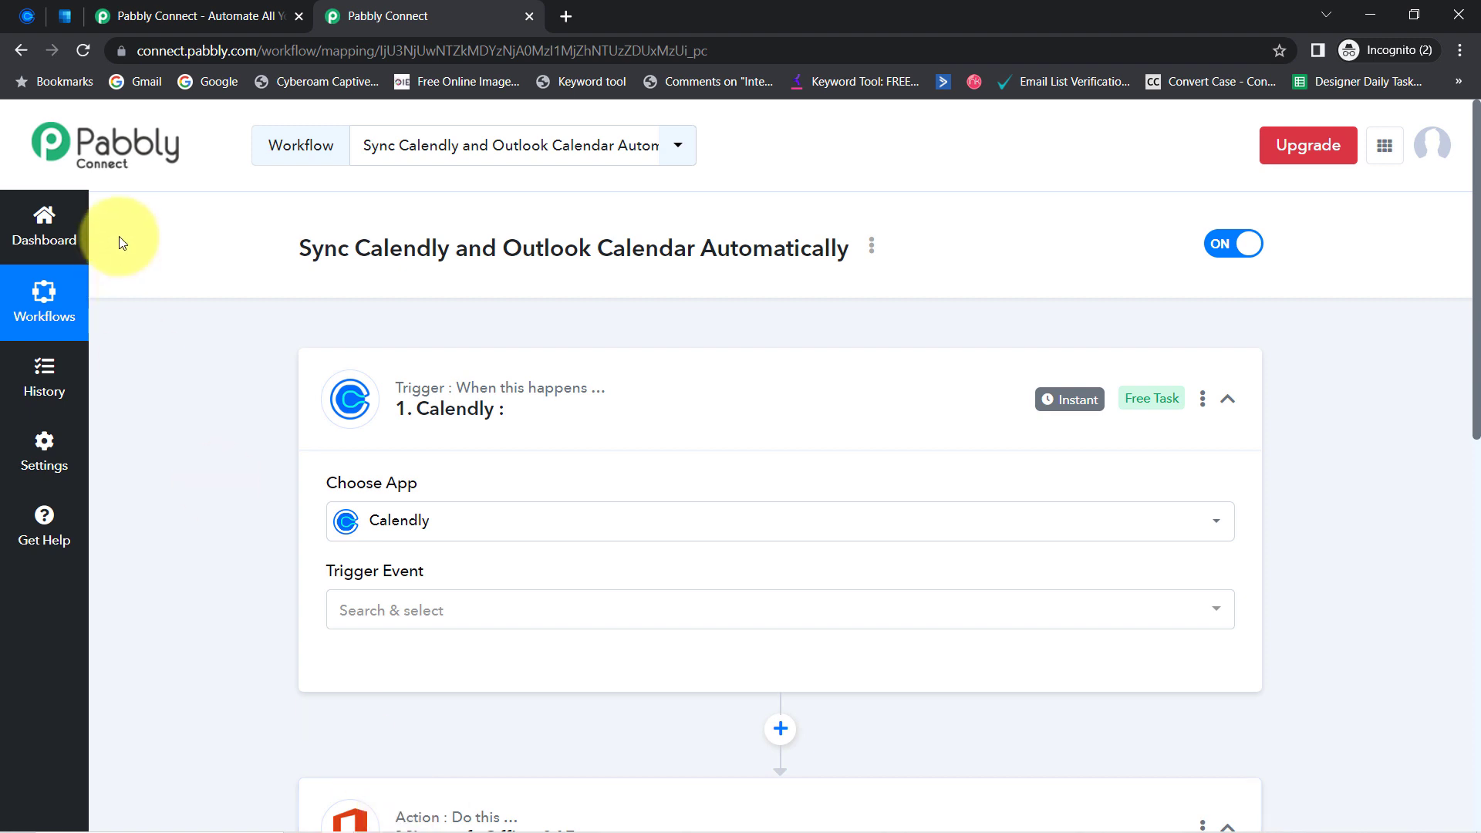
left_click(345, 612)
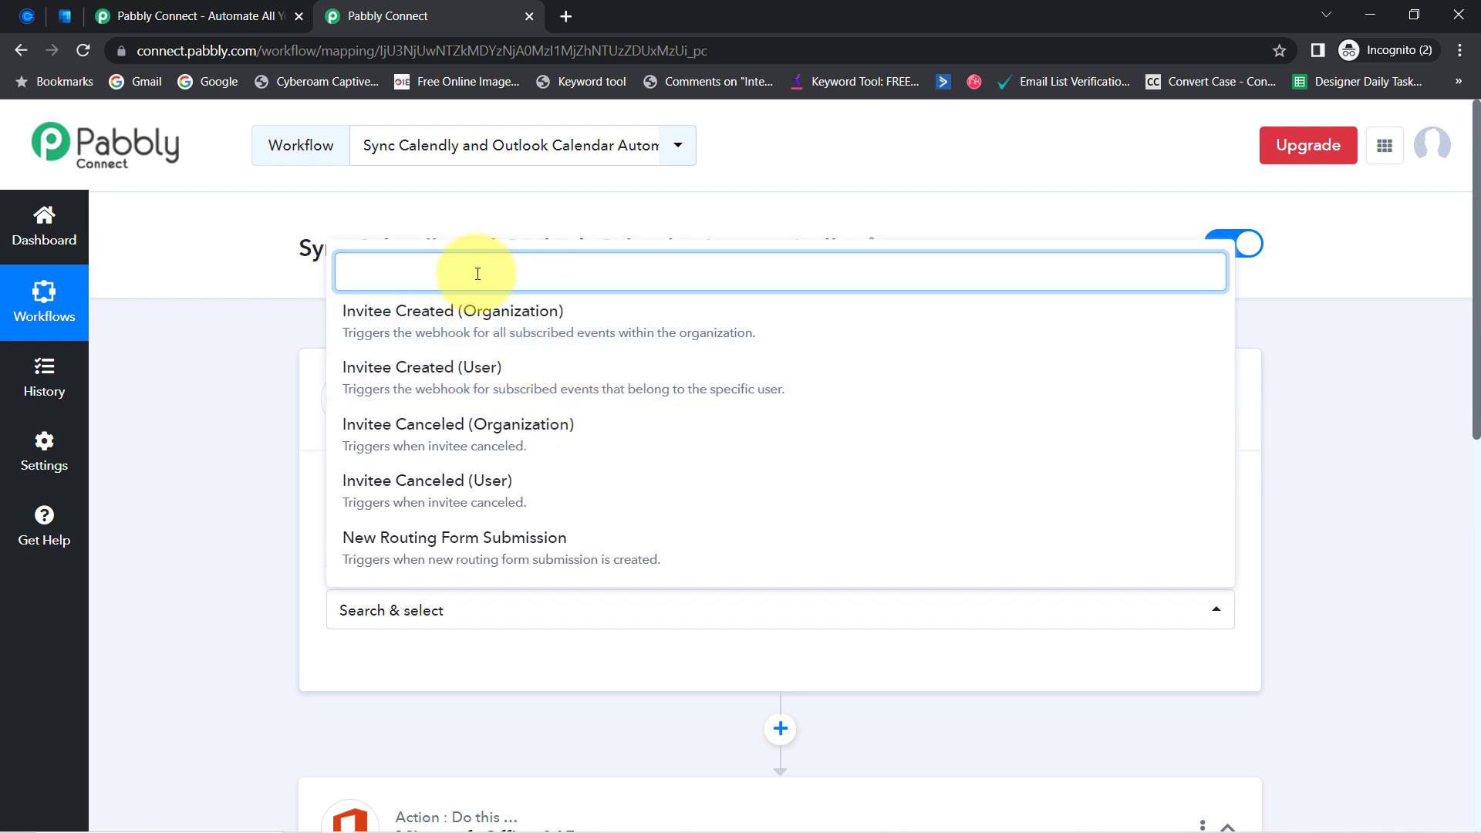
left_click(505, 318)
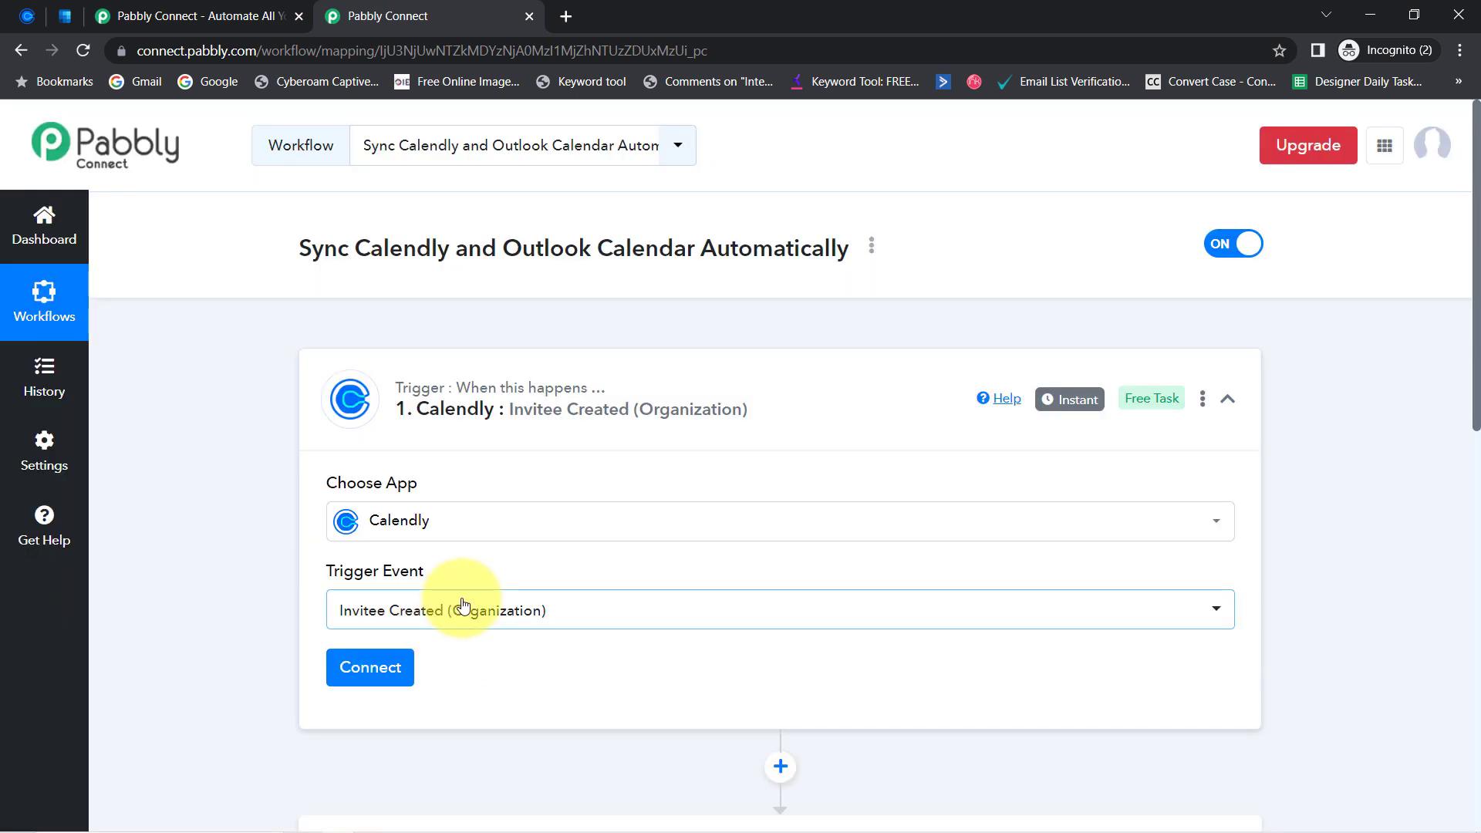
- Connect the trigger to Calendly by adding a new connection and authenticating the account
scroll(463, 661, "down", 4)
scroll(271, 468, "up", 1)
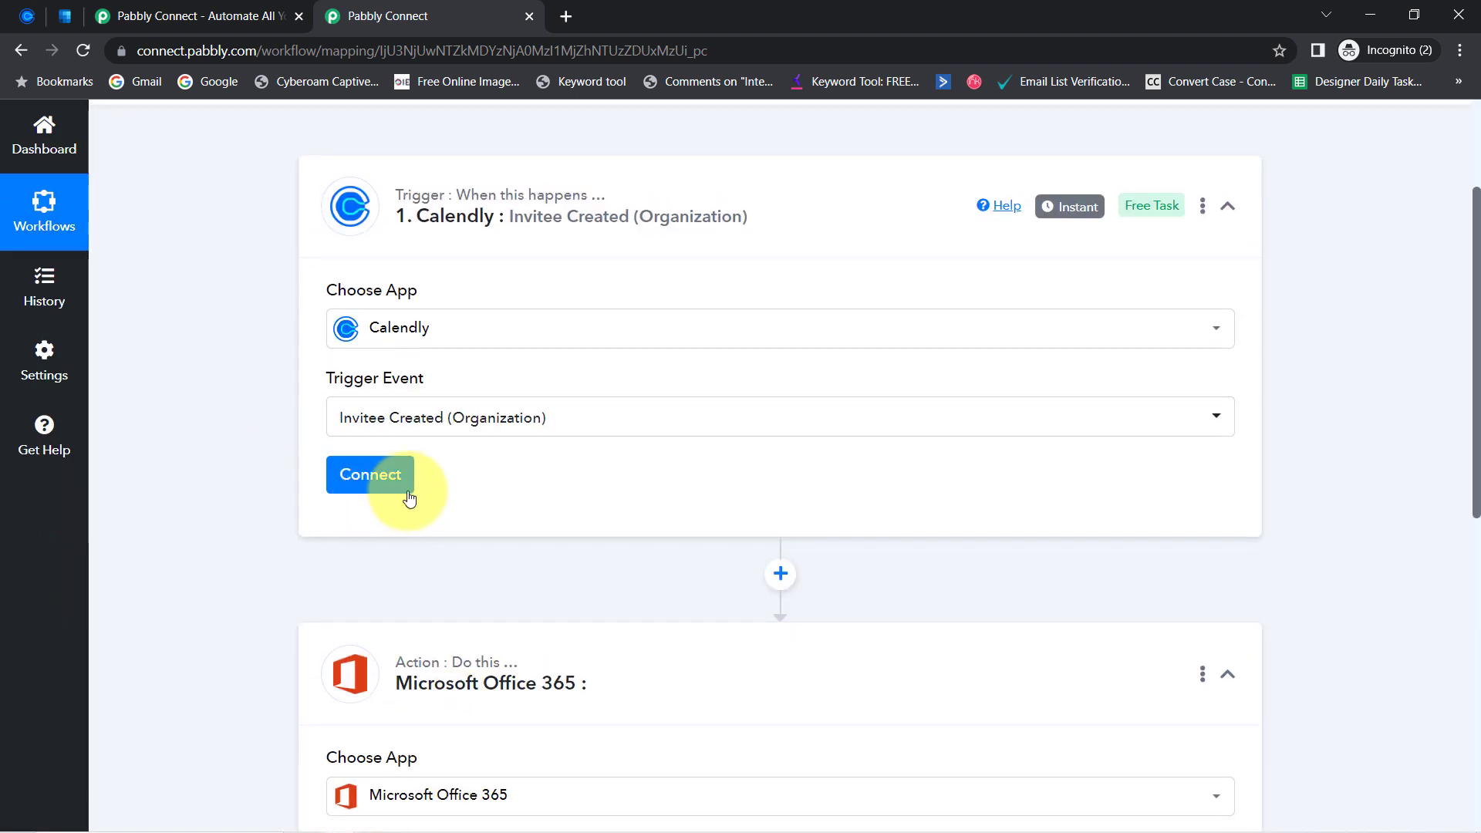
left_click(382, 483)
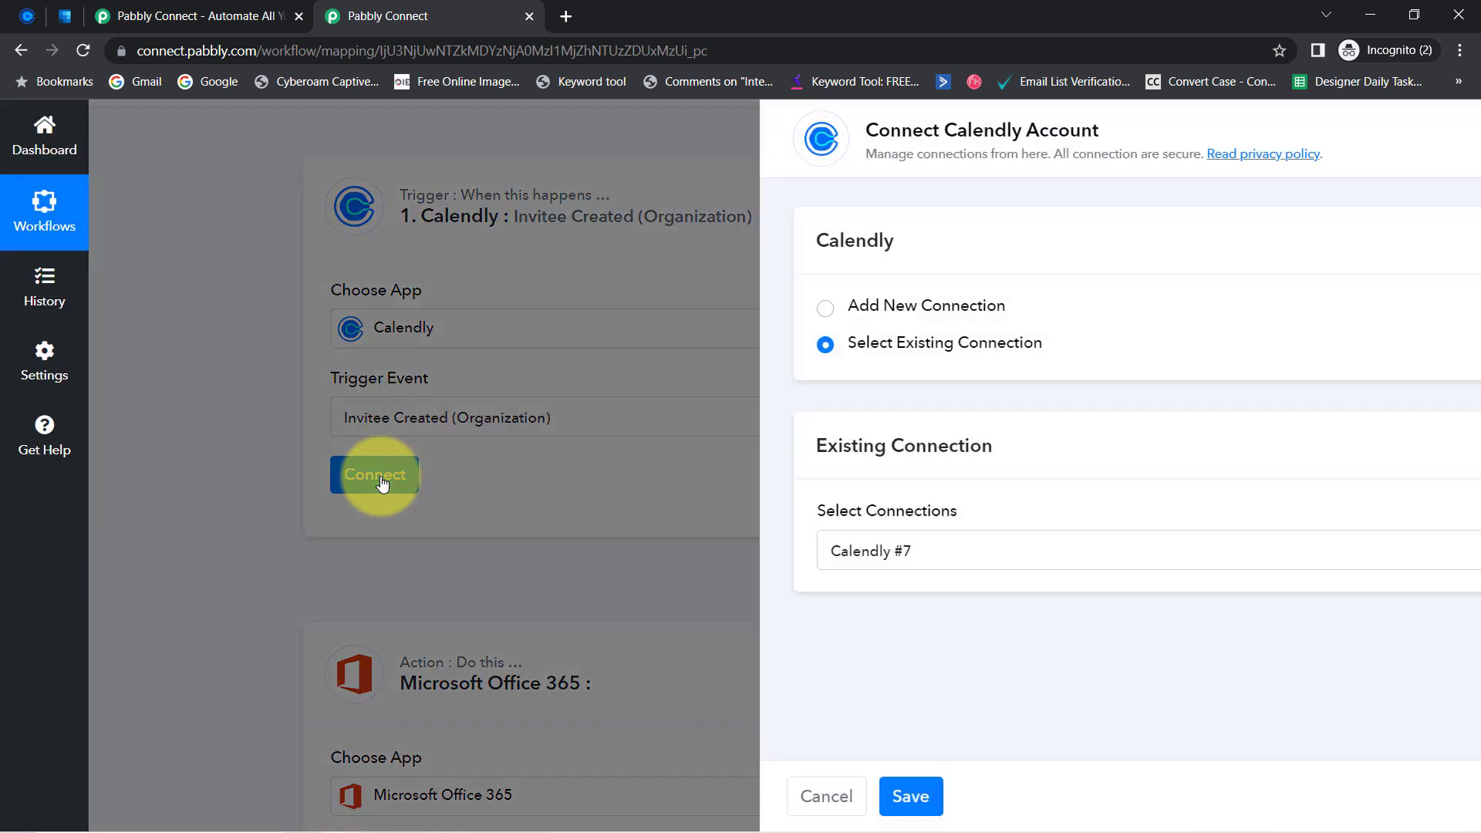
left_click(818, 312)
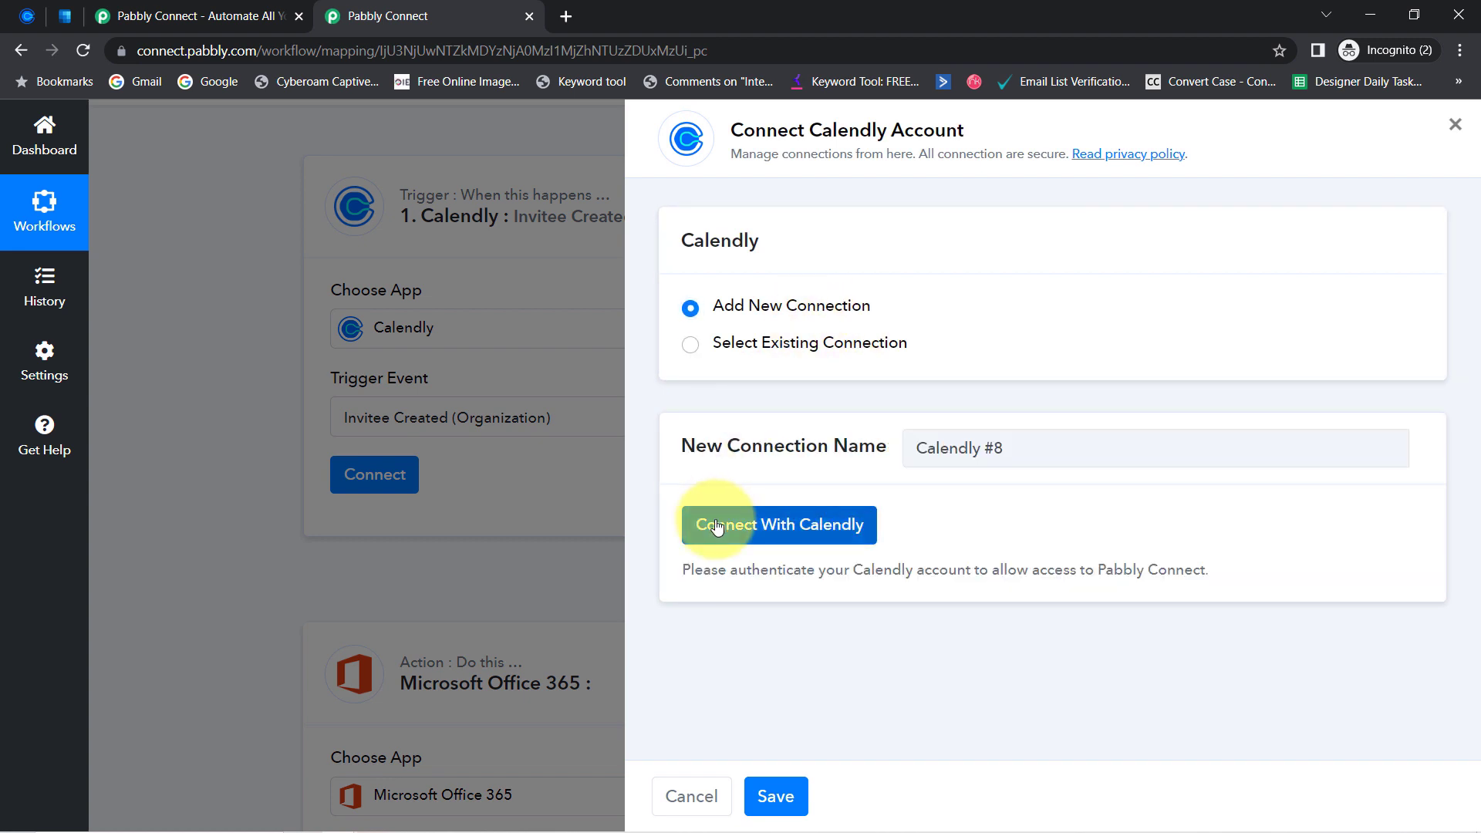
left_click(716, 525)
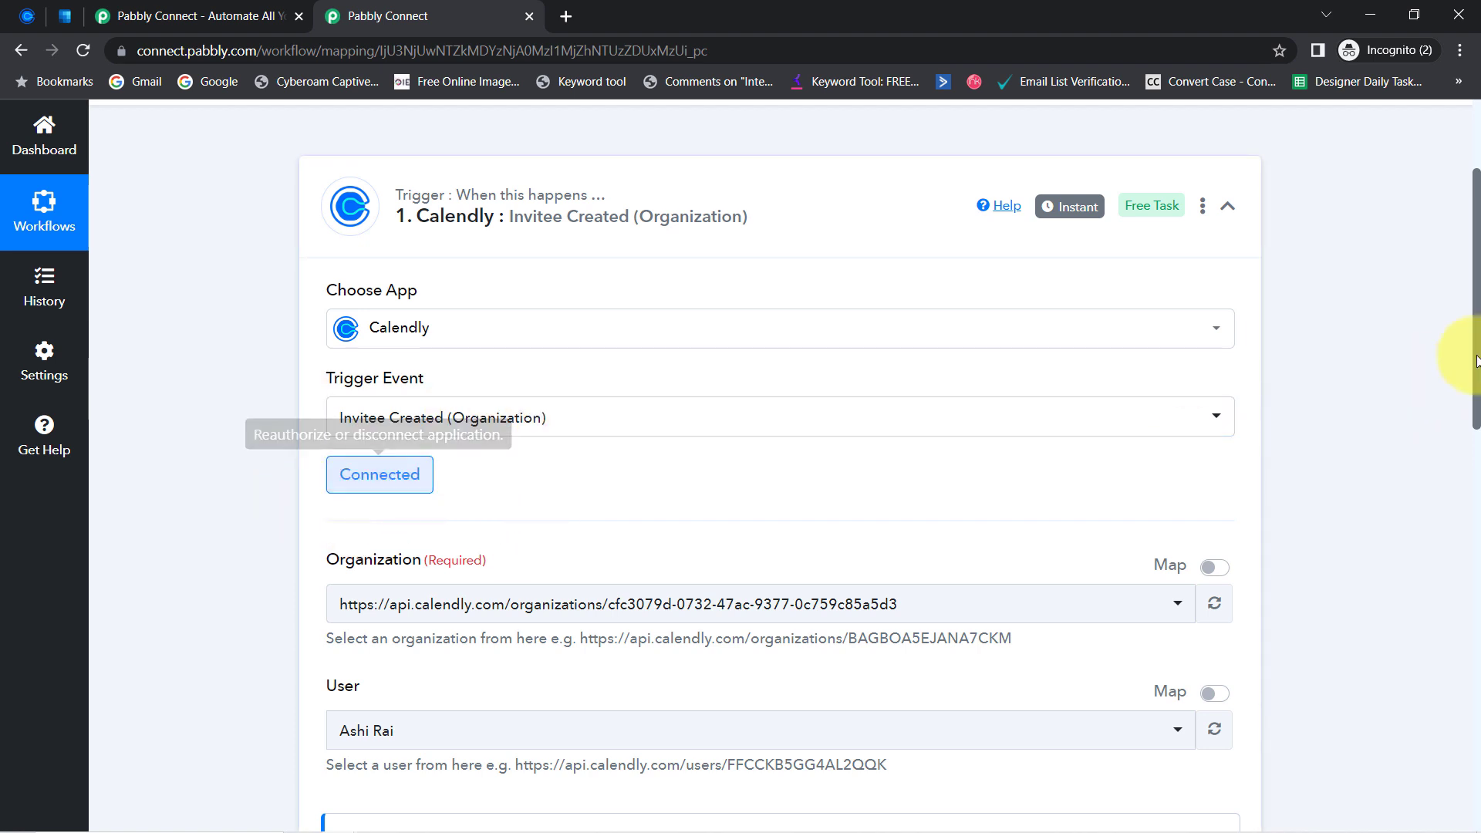
- Check the Calendly trigger's organization and user fields, and save the trigger while sending a test request
left_click_drag(1465, 280, 1466, 370)
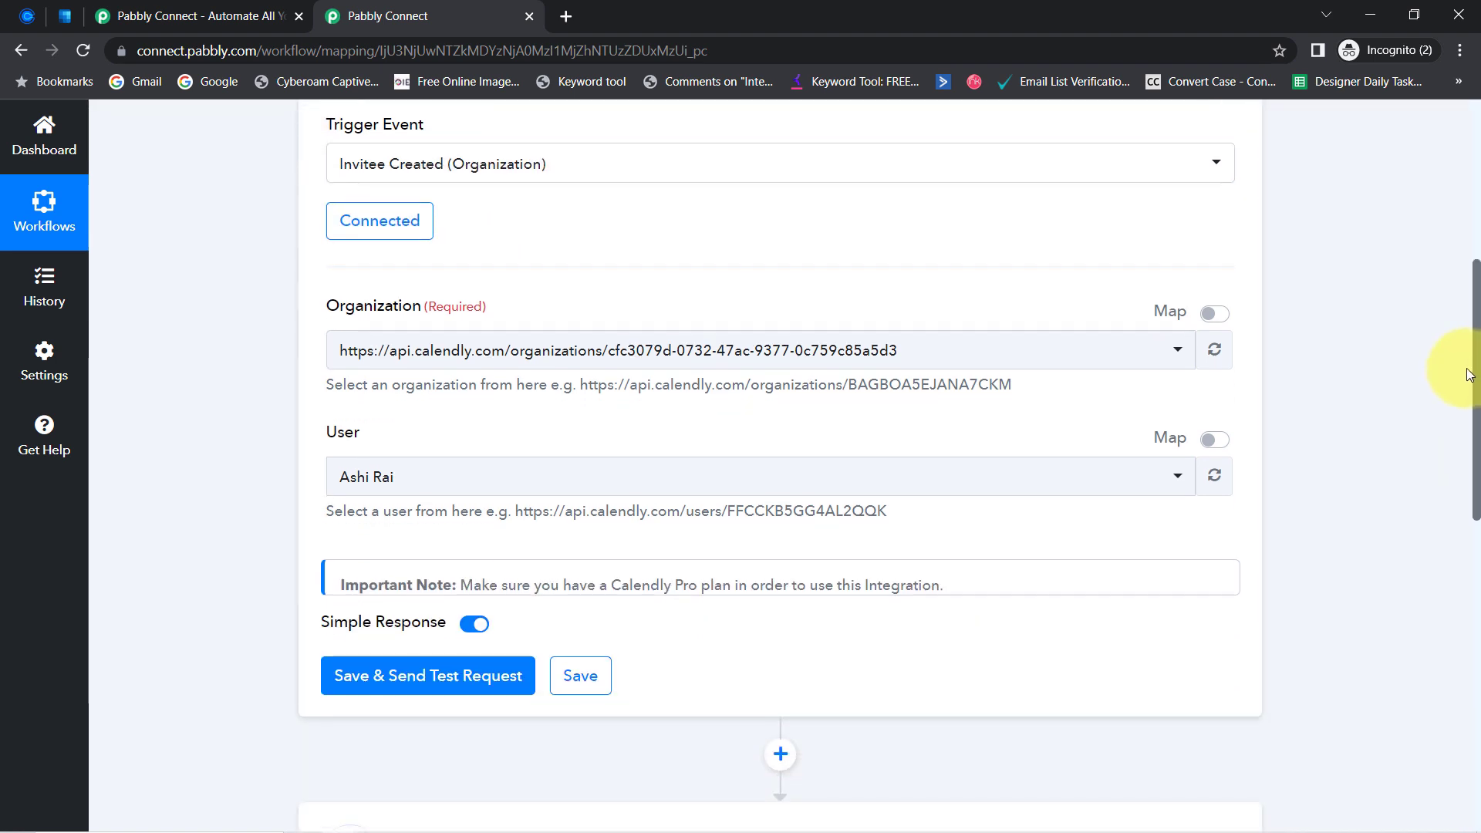
left_click_drag(331, 309, 525, 306)
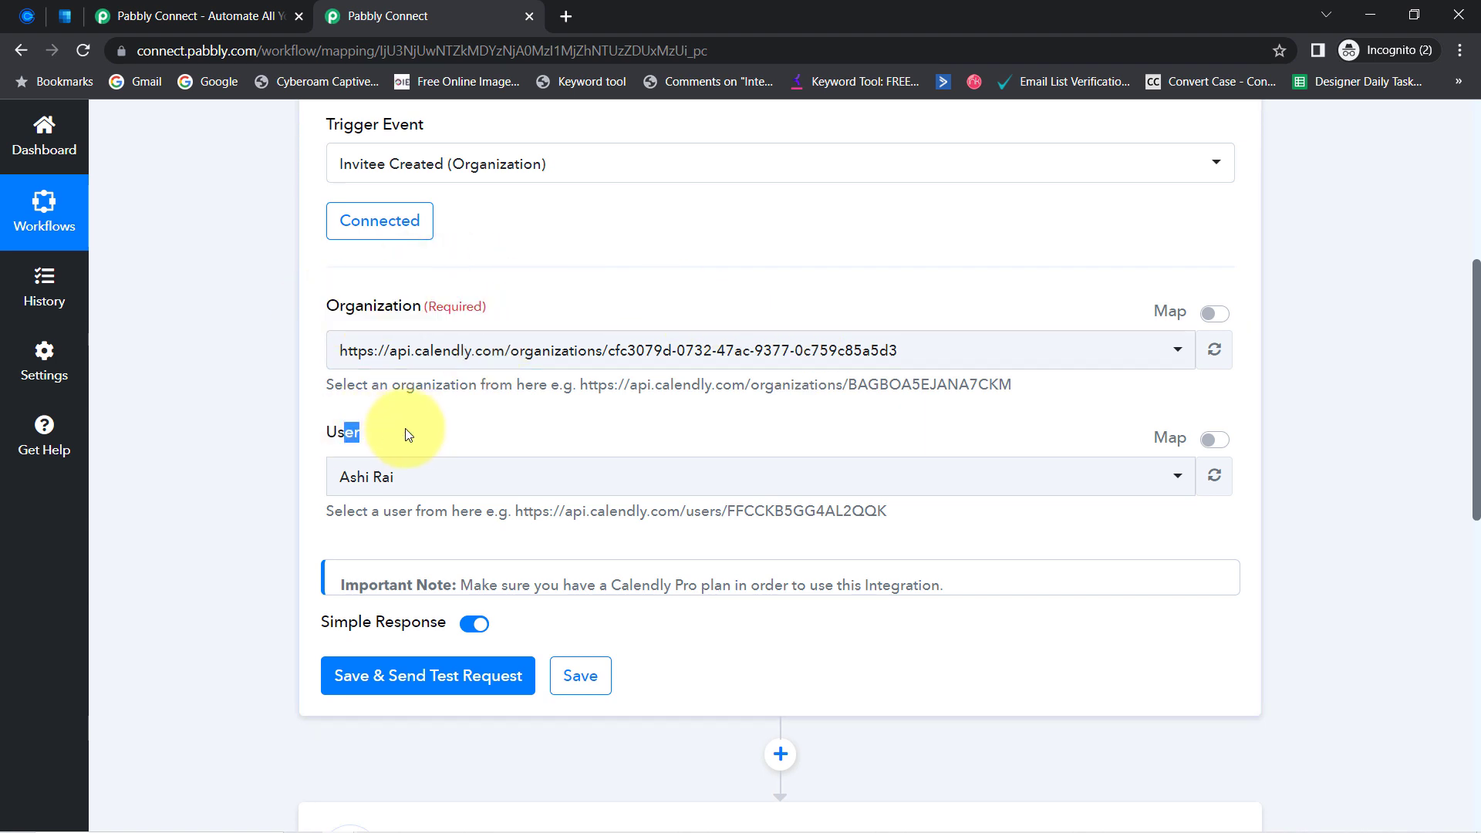
left_click(337, 347)
left_click(323, 405)
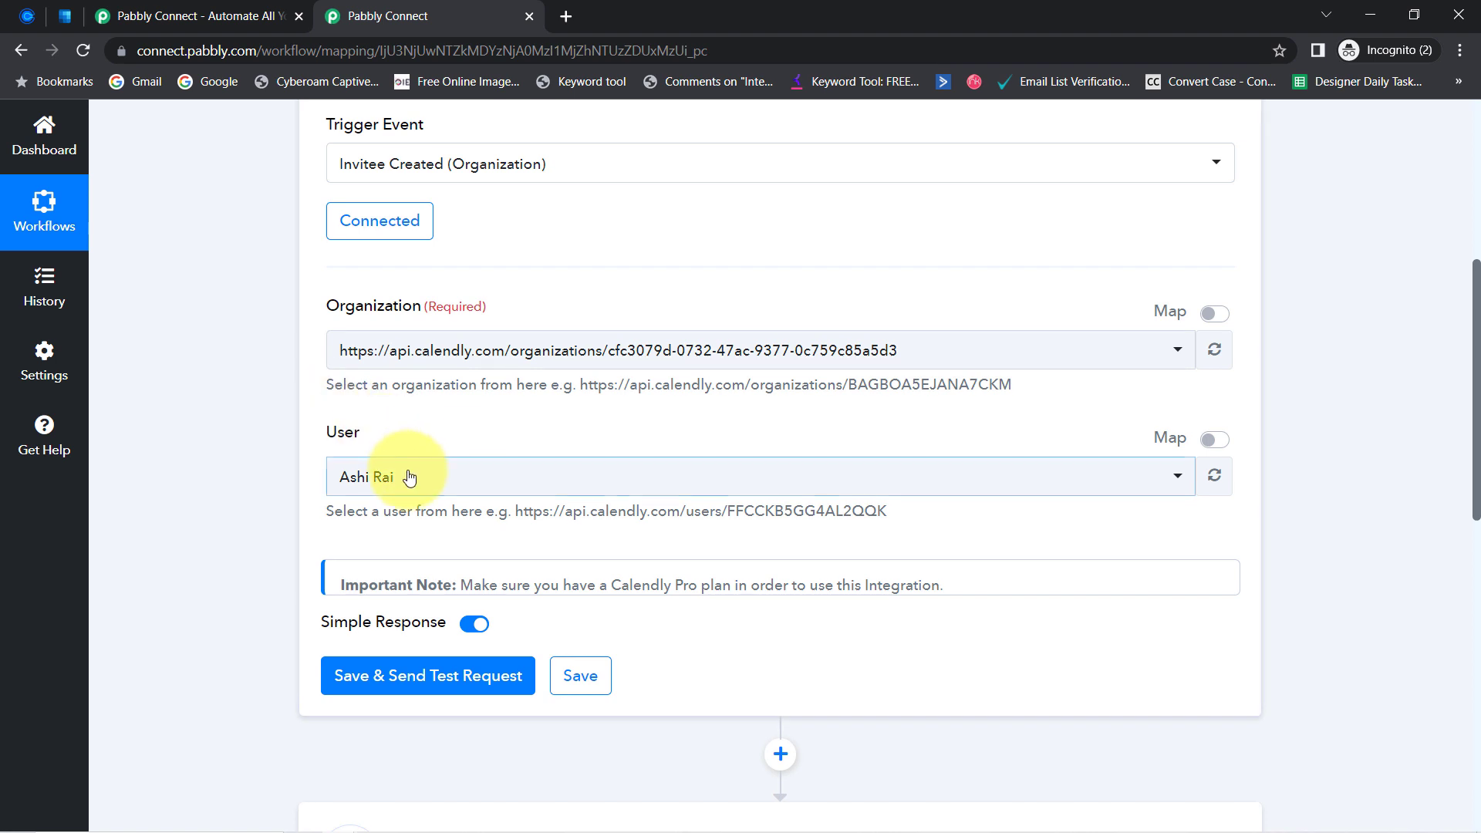
left_click(407, 475)
left_click(340, 430)
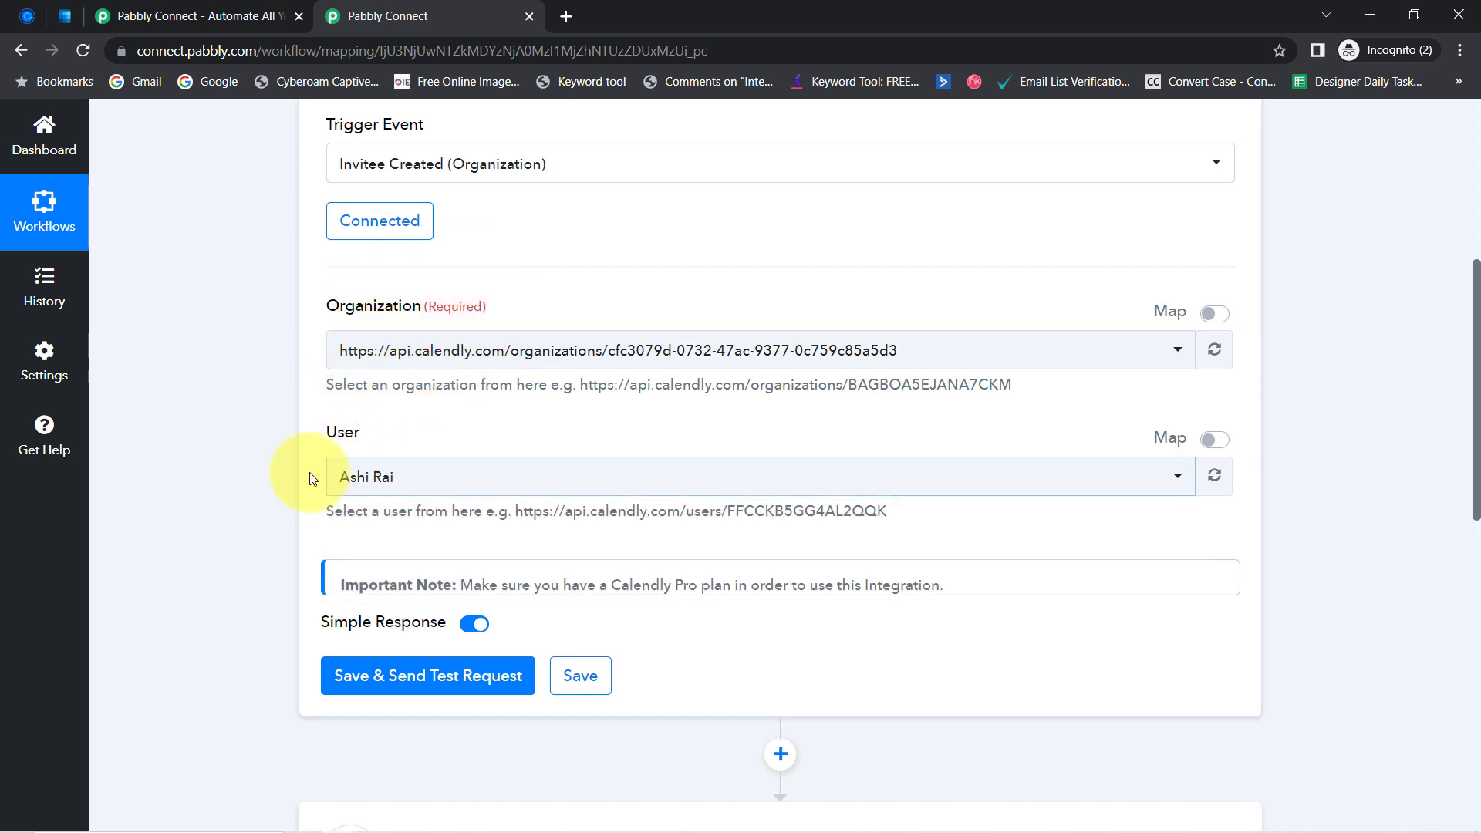
left_click_drag(1476, 368, 1475, 467)
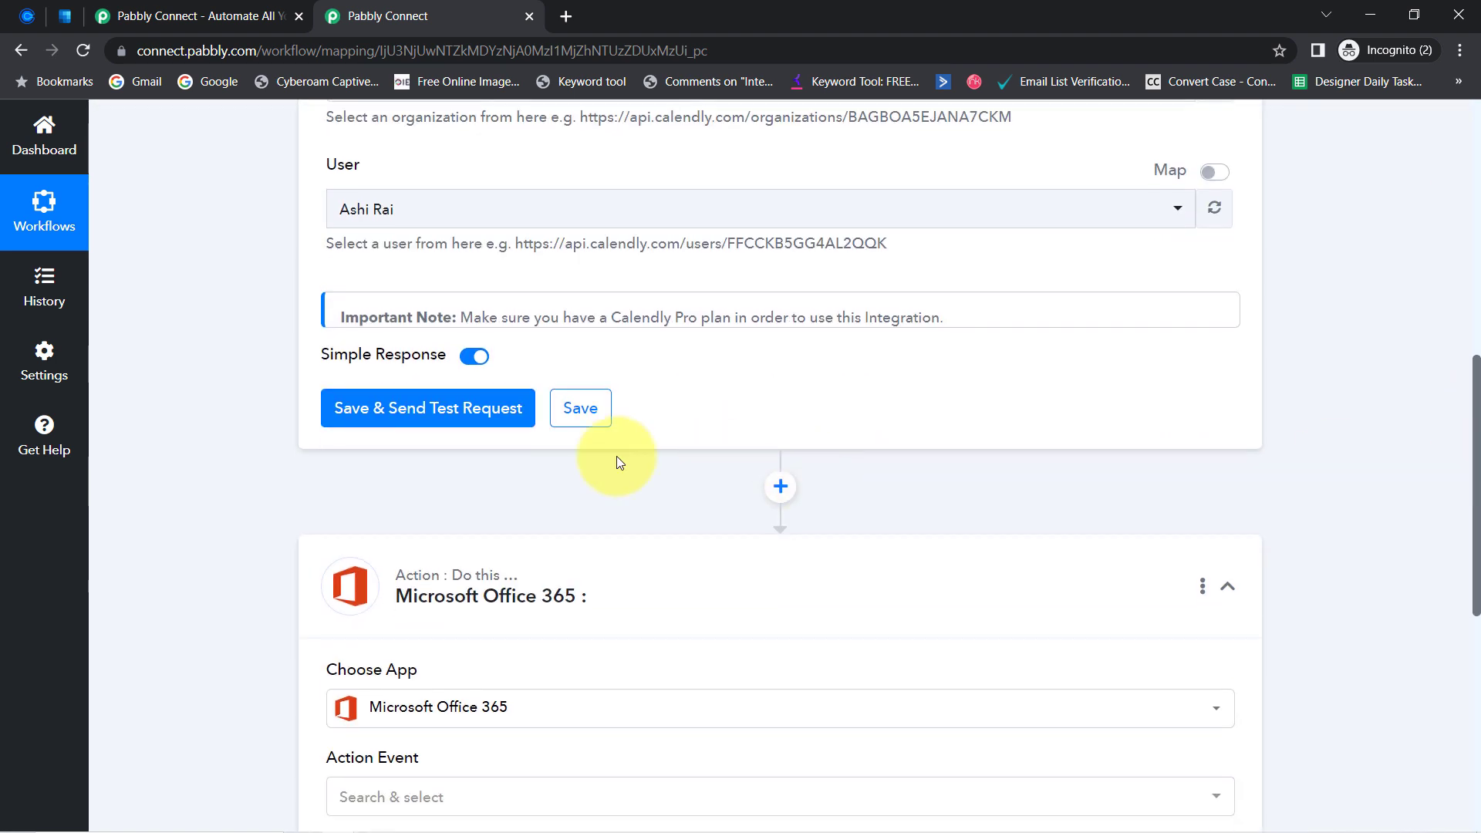
left_click(457, 410)
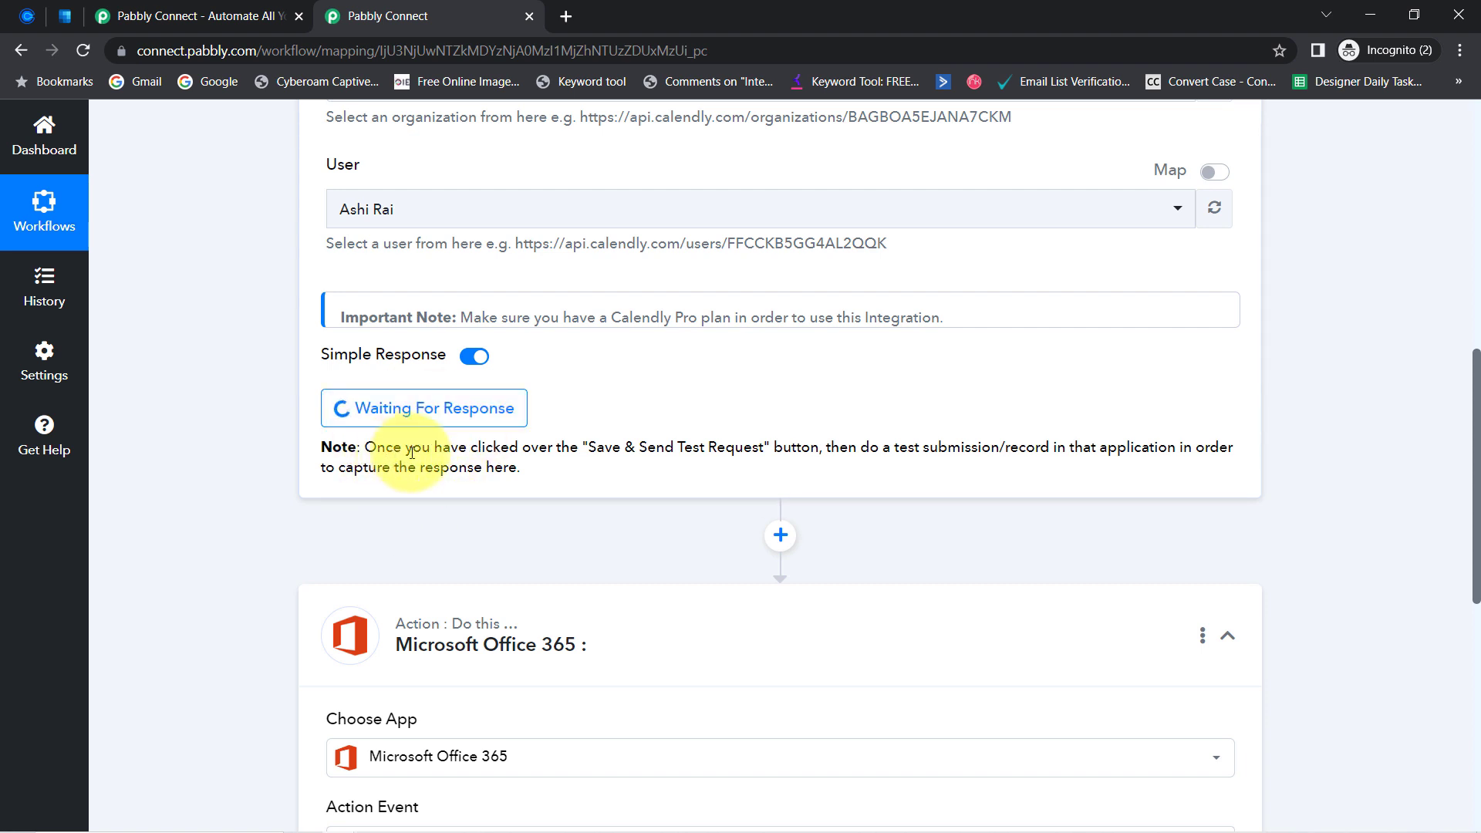
left_click_drag(386, 450, 509, 484)
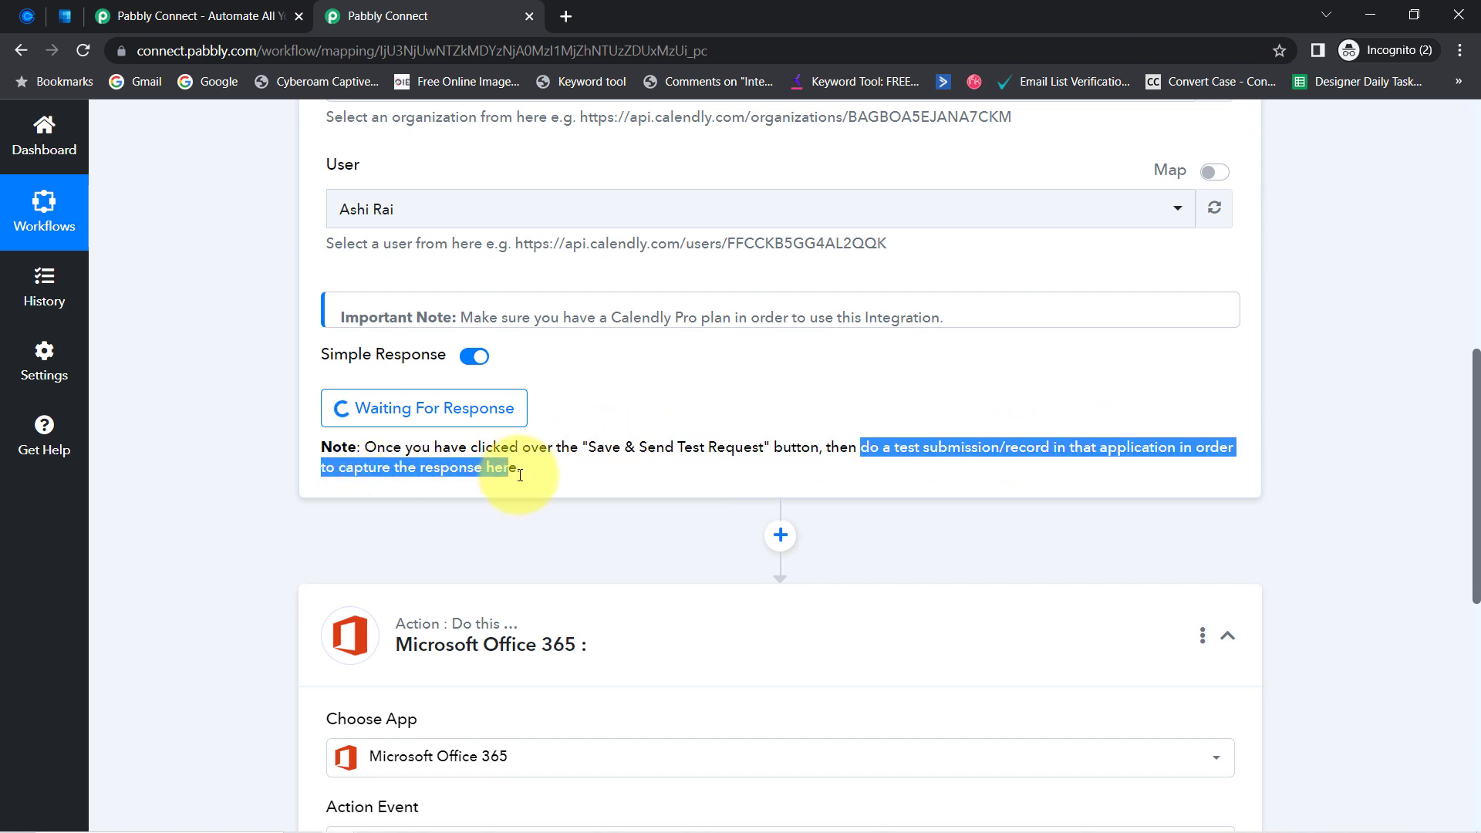
left_click(521, 475)
left_click_drag(862, 448, 1079, 448)
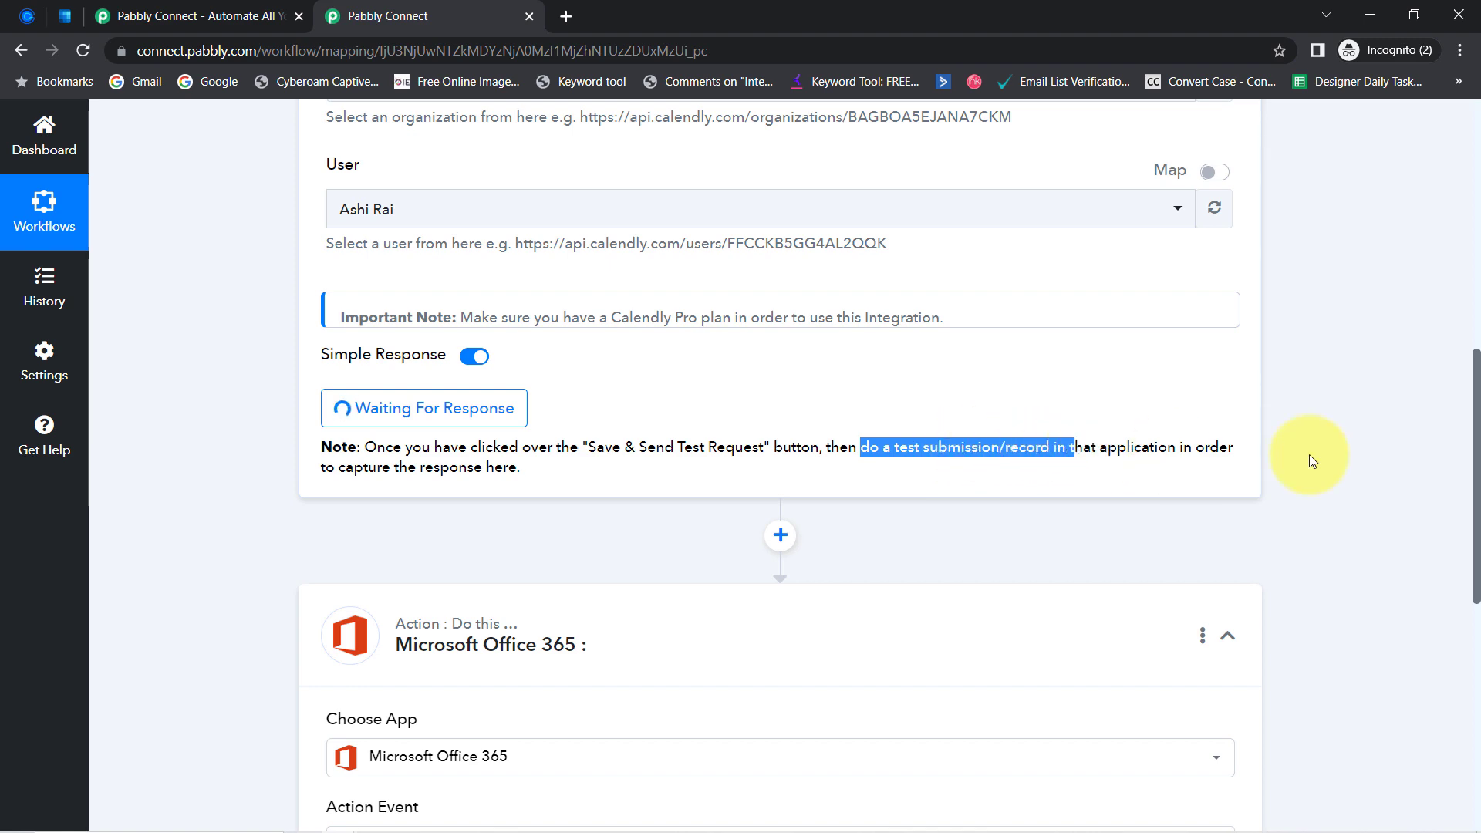
scroll(1478, 475, "up", 7)
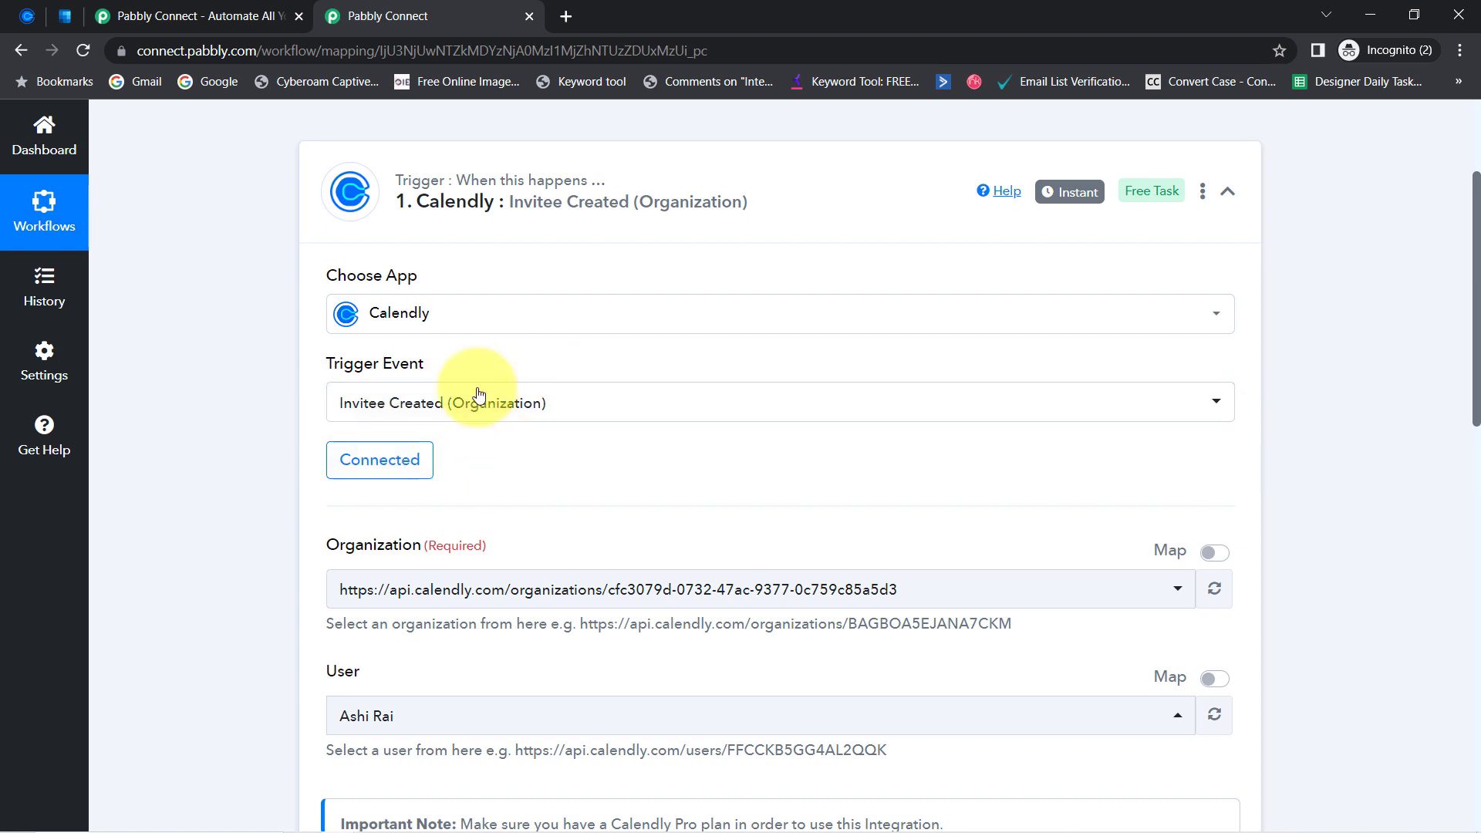
- Switch to Calendly, copy the Astrology Consultation Online booking link and open it in a new browser tab
left_click(27, 15)
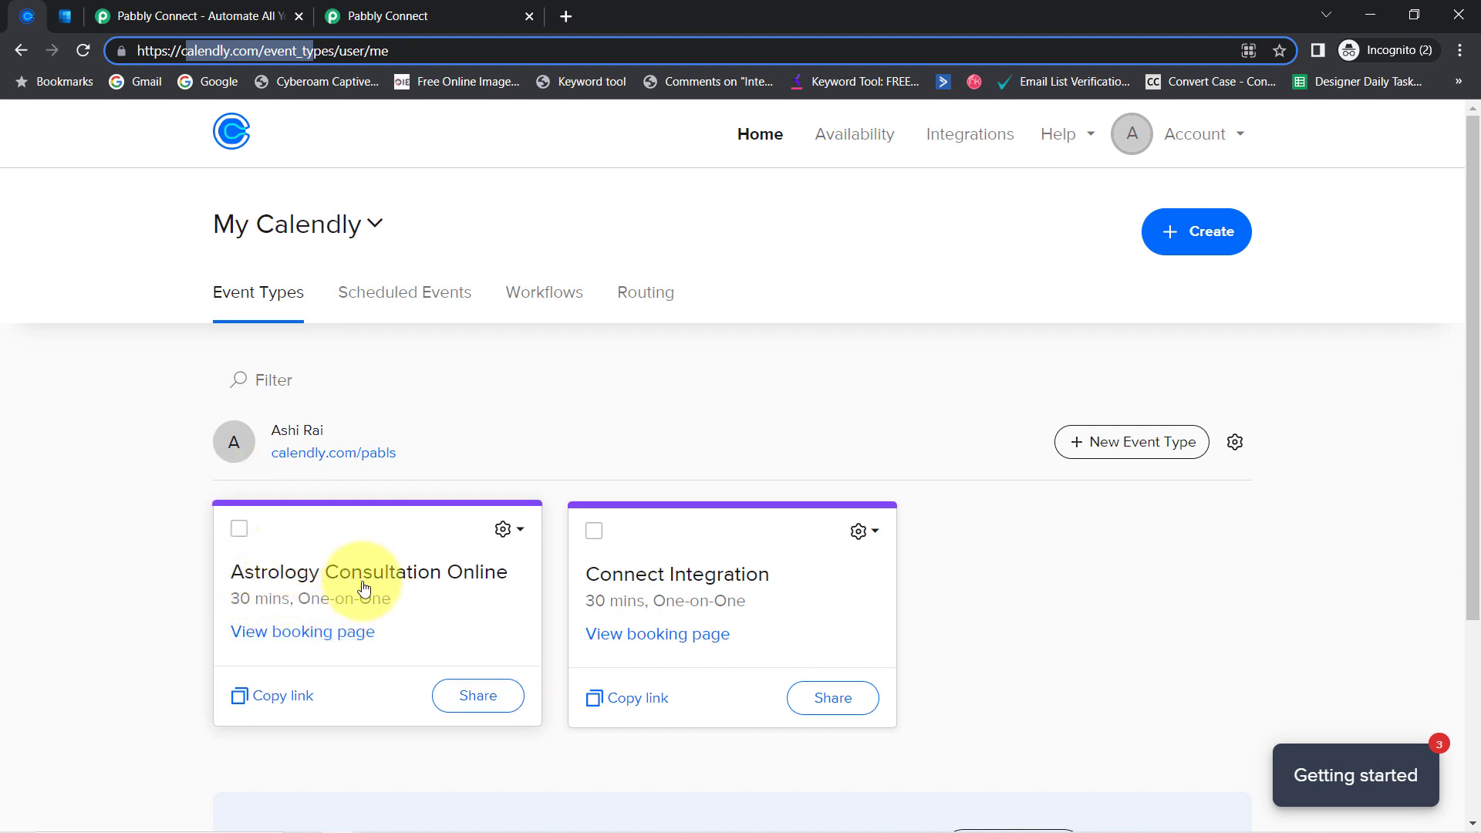
left_click(259, 698)
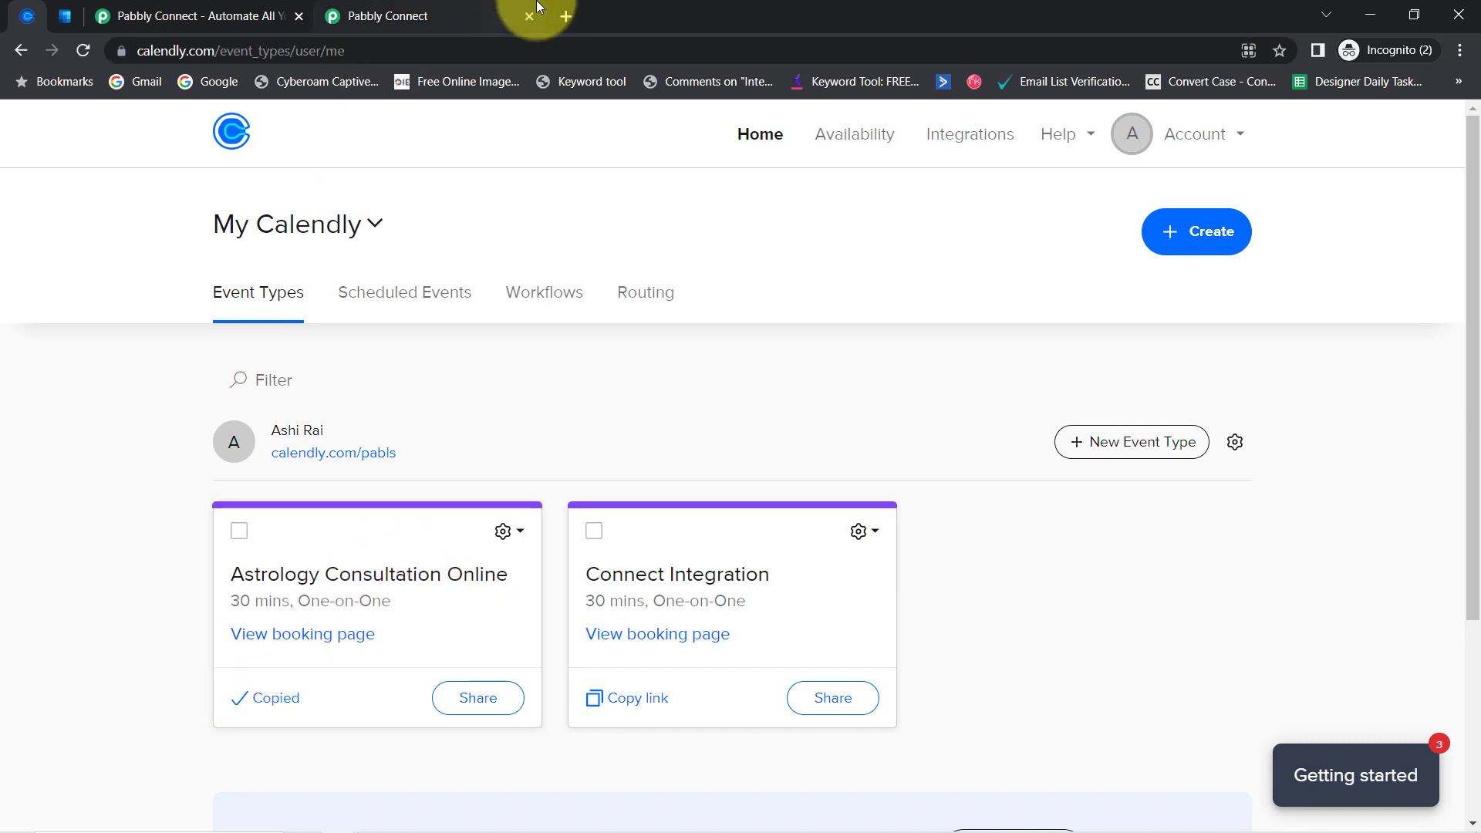
left_click(567, 9)
type("https://calendly.com/pabls/astrology-consultation-online")
key("Return")
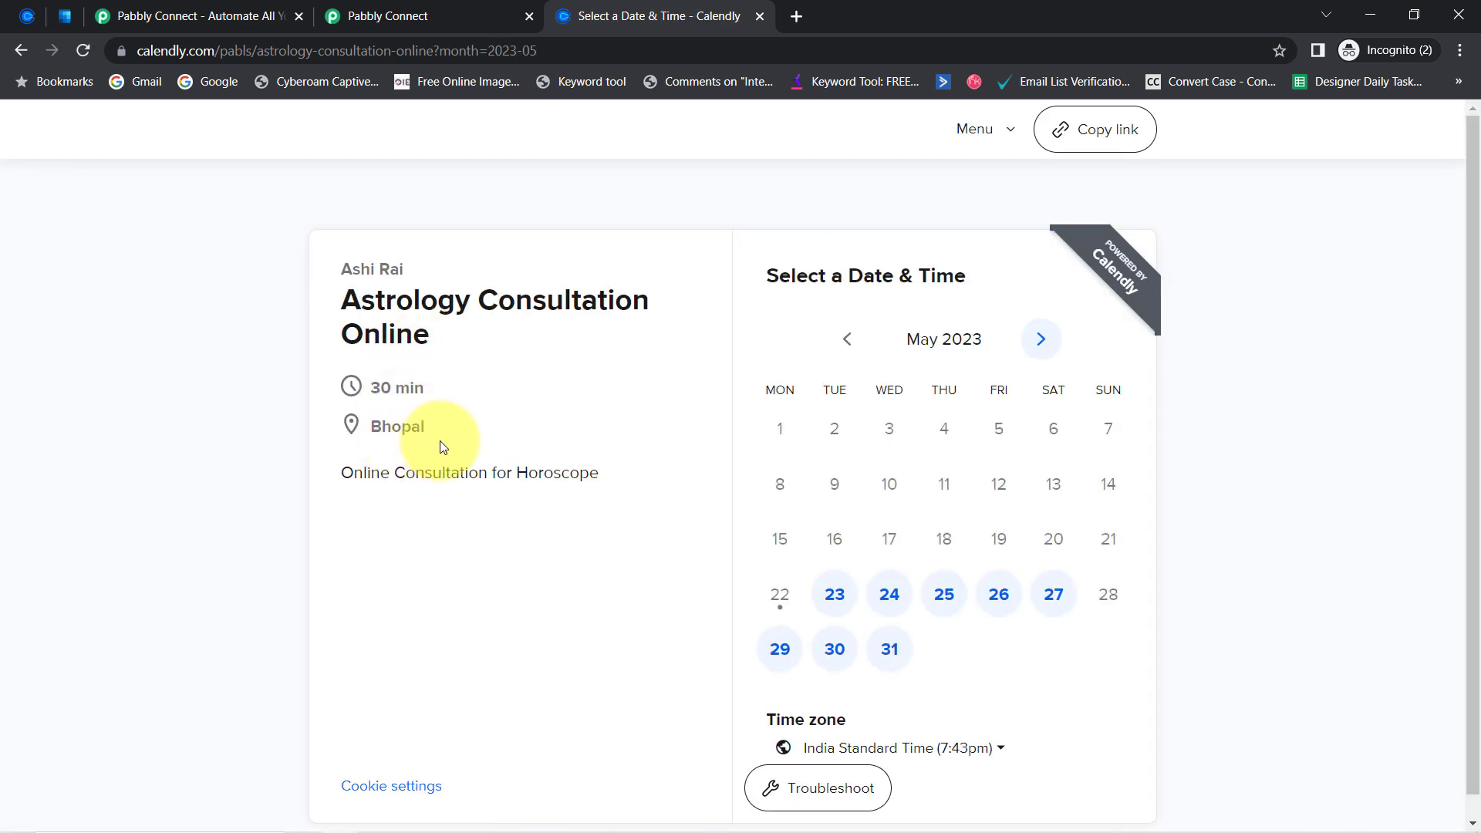
- Choose the 9:00am slot on Saturday, May 27, 2023 for the Astrology Consultation Online booking and continue to its details
left_click(1051, 594)
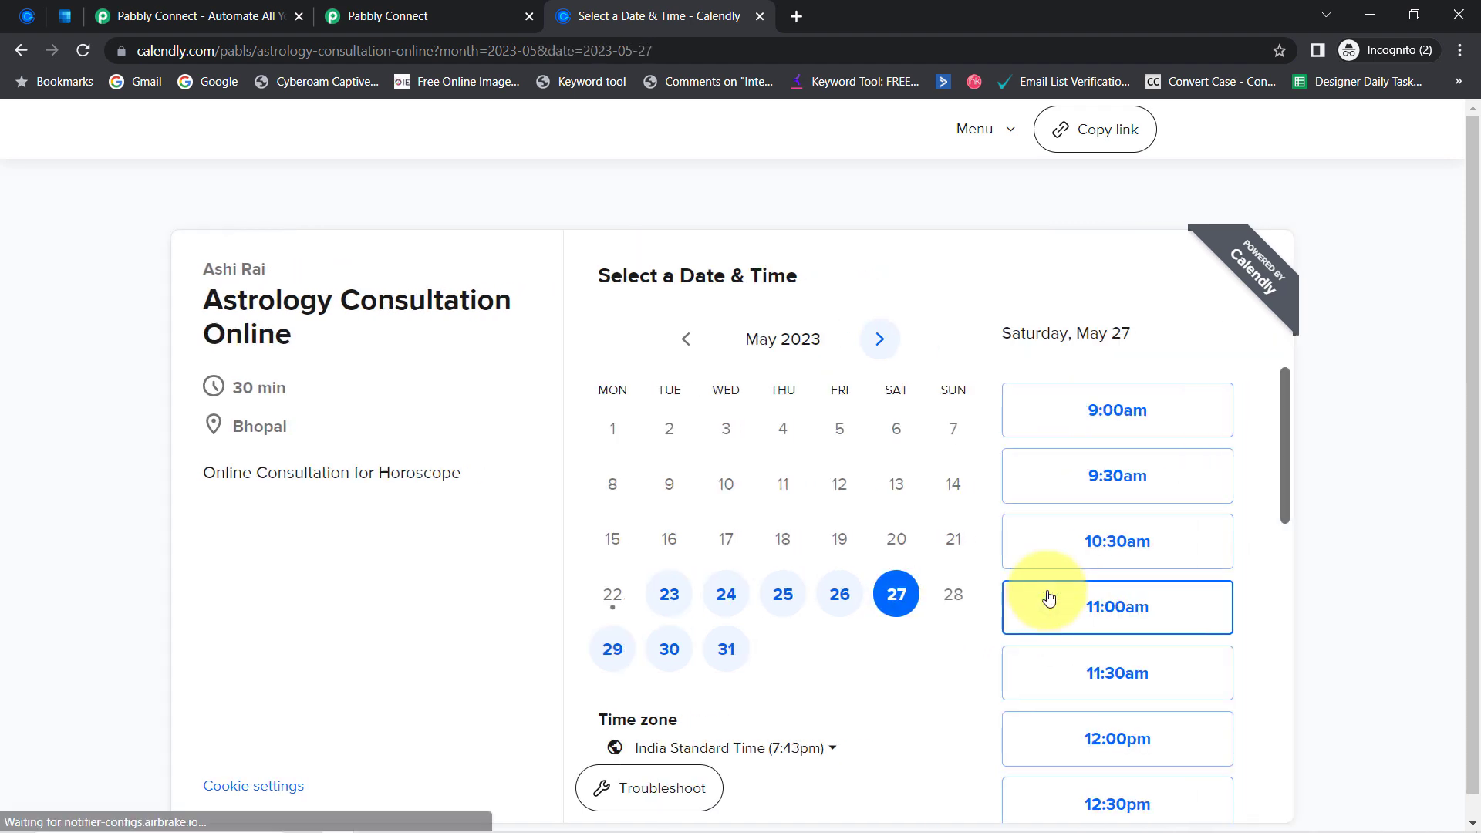
left_click(1133, 409)
left_click(1157, 411)
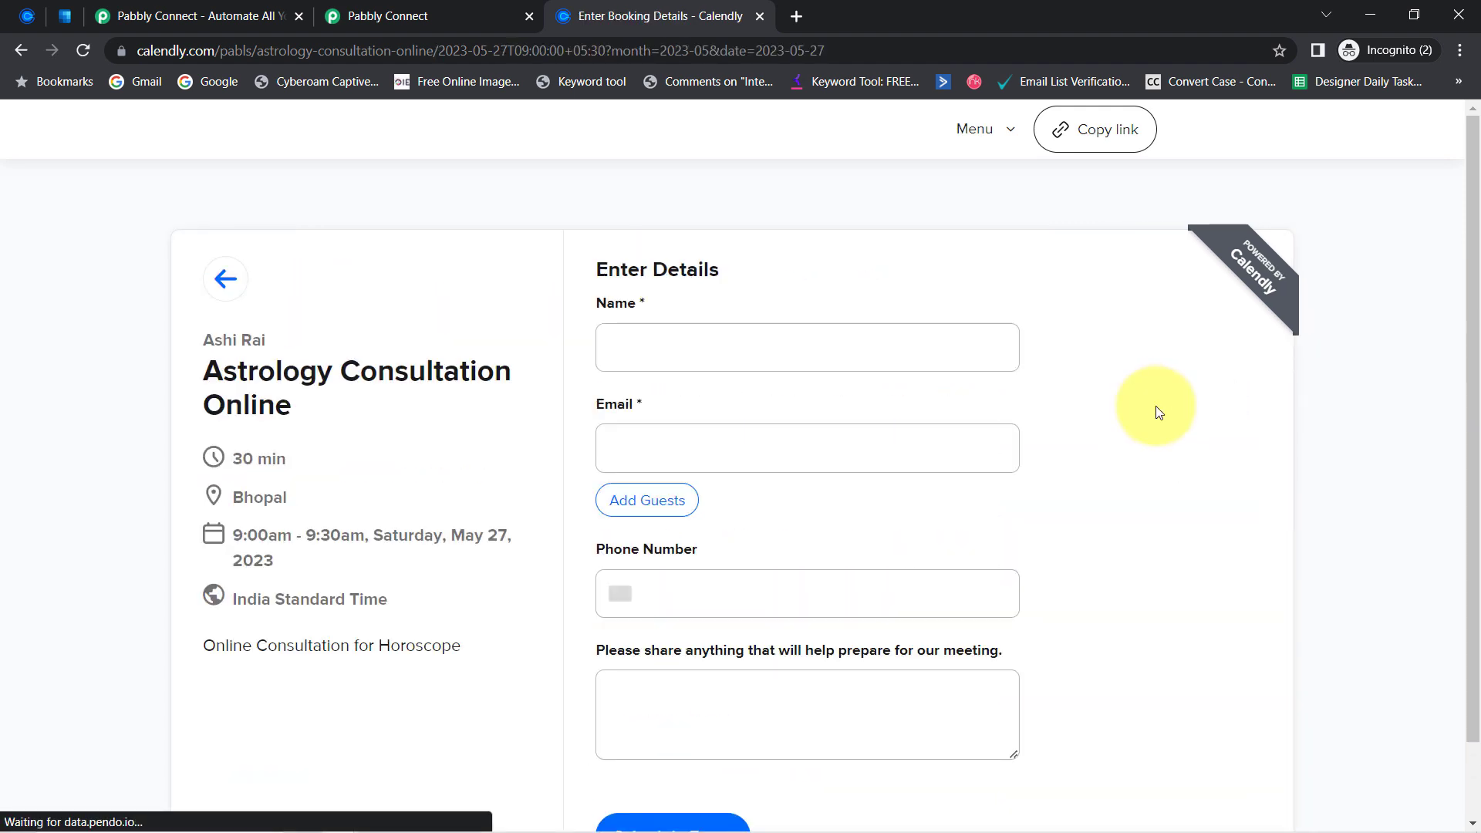
- Fill in the invitee's name, email and phone number, add the note "It is about the marriage", and schedule the event
left_click(636, 361)
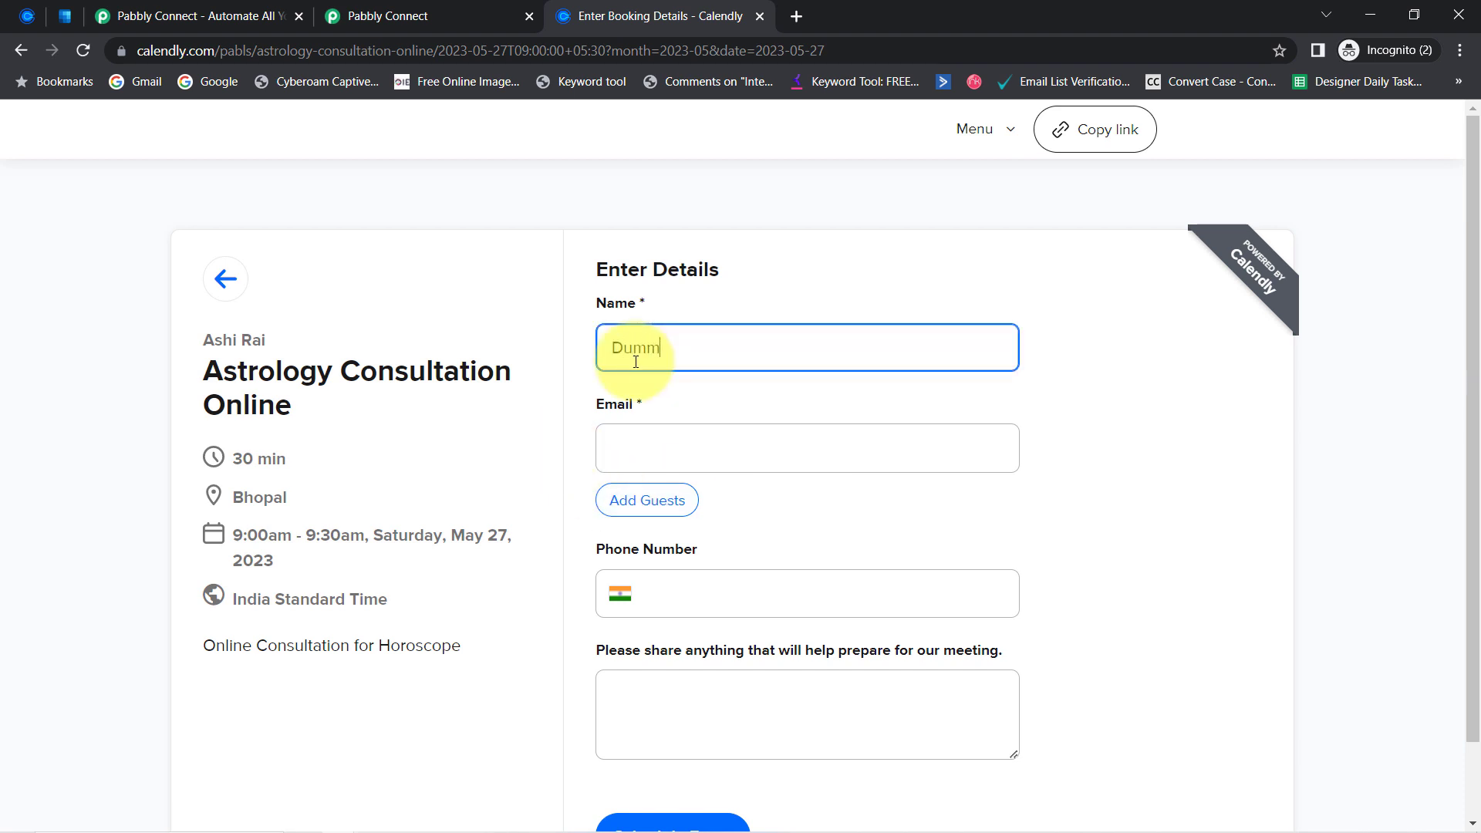
type("Dummy User")
key("Tab")
type("q")
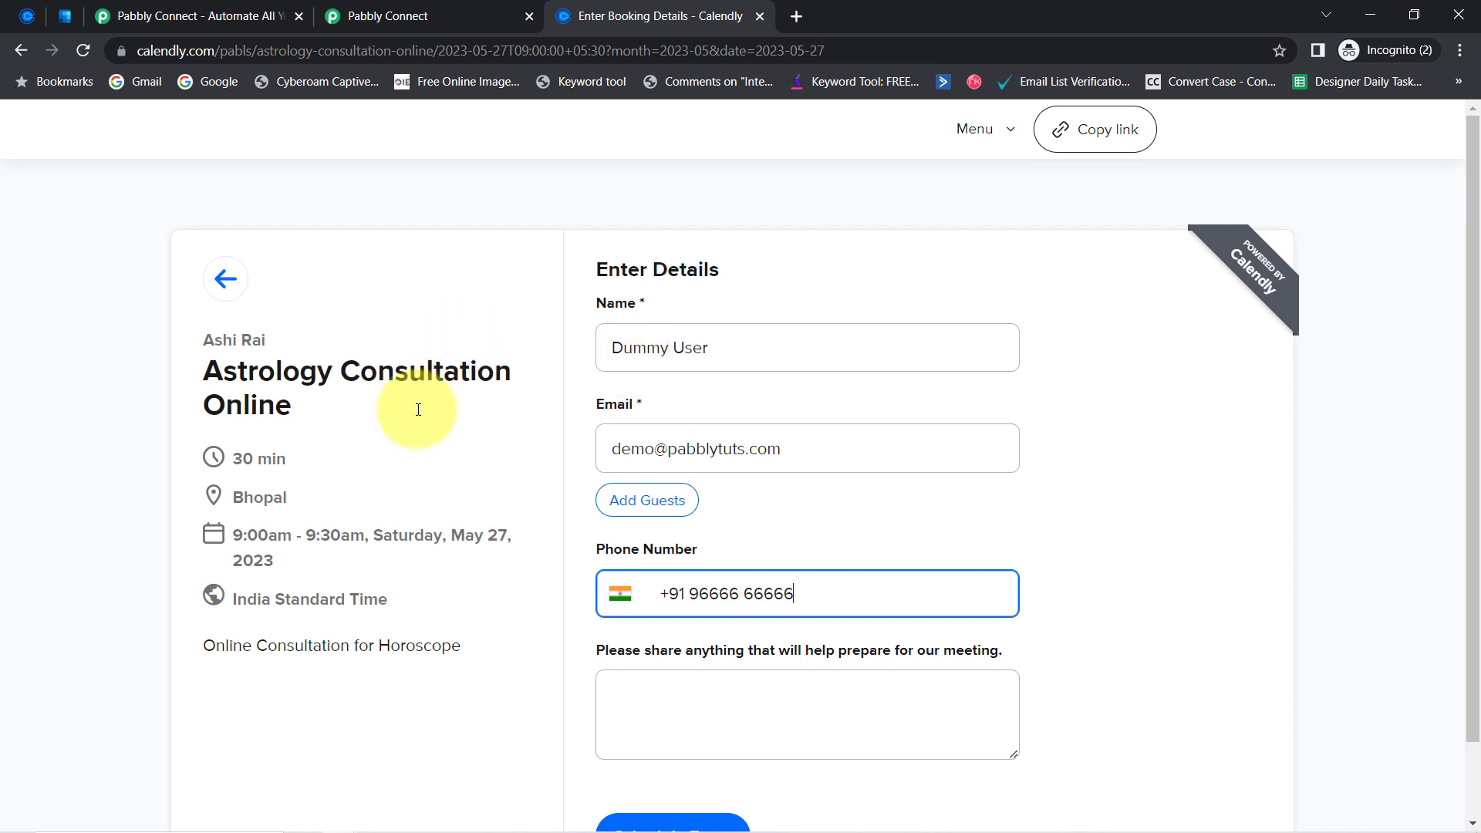
left_click(700, 699)
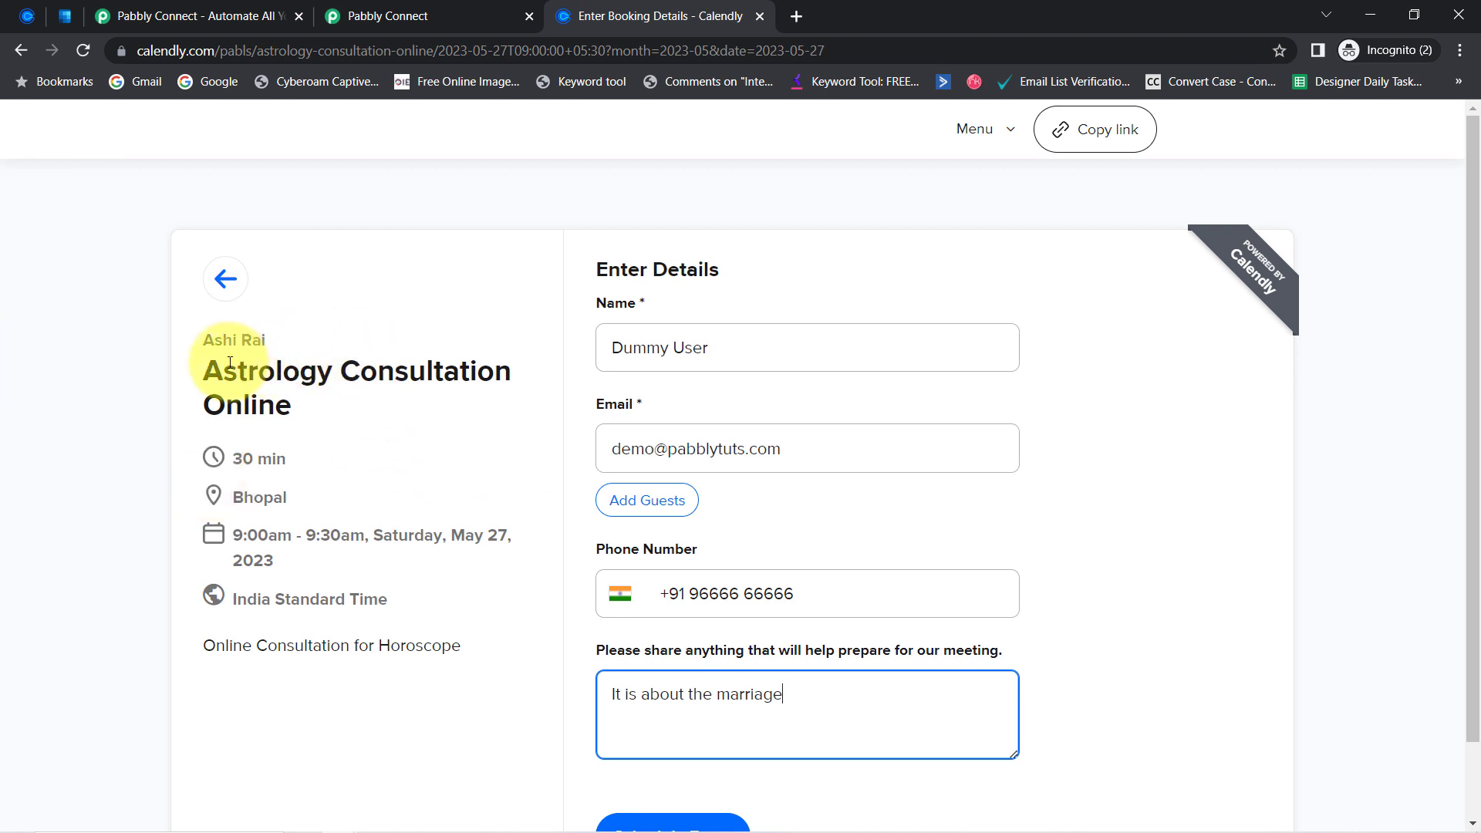
left_click_drag(222, 370, 366, 395)
scroll(618, 714, "down", 1)
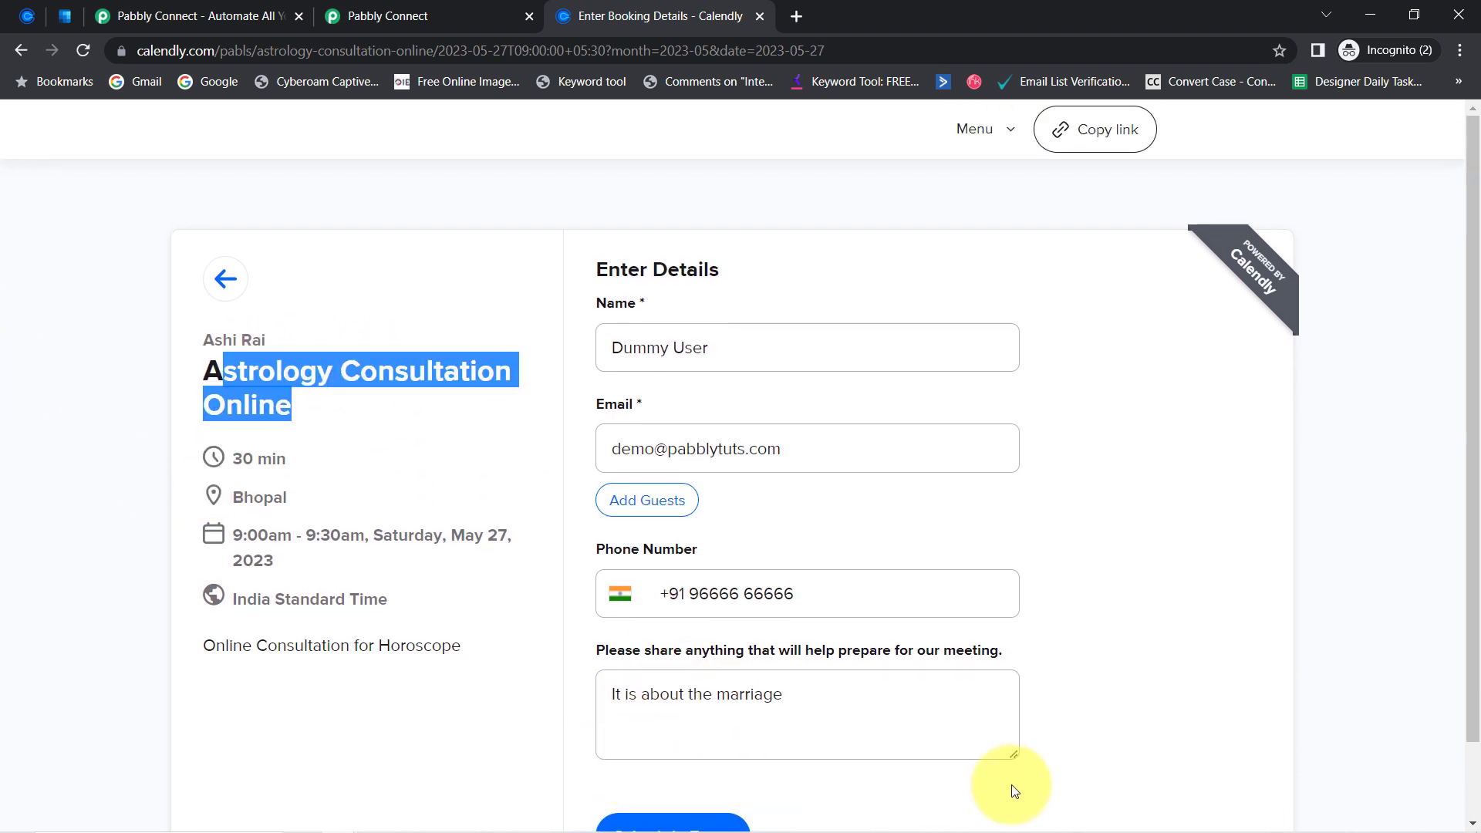
scroll(640, 795, "down", 1)
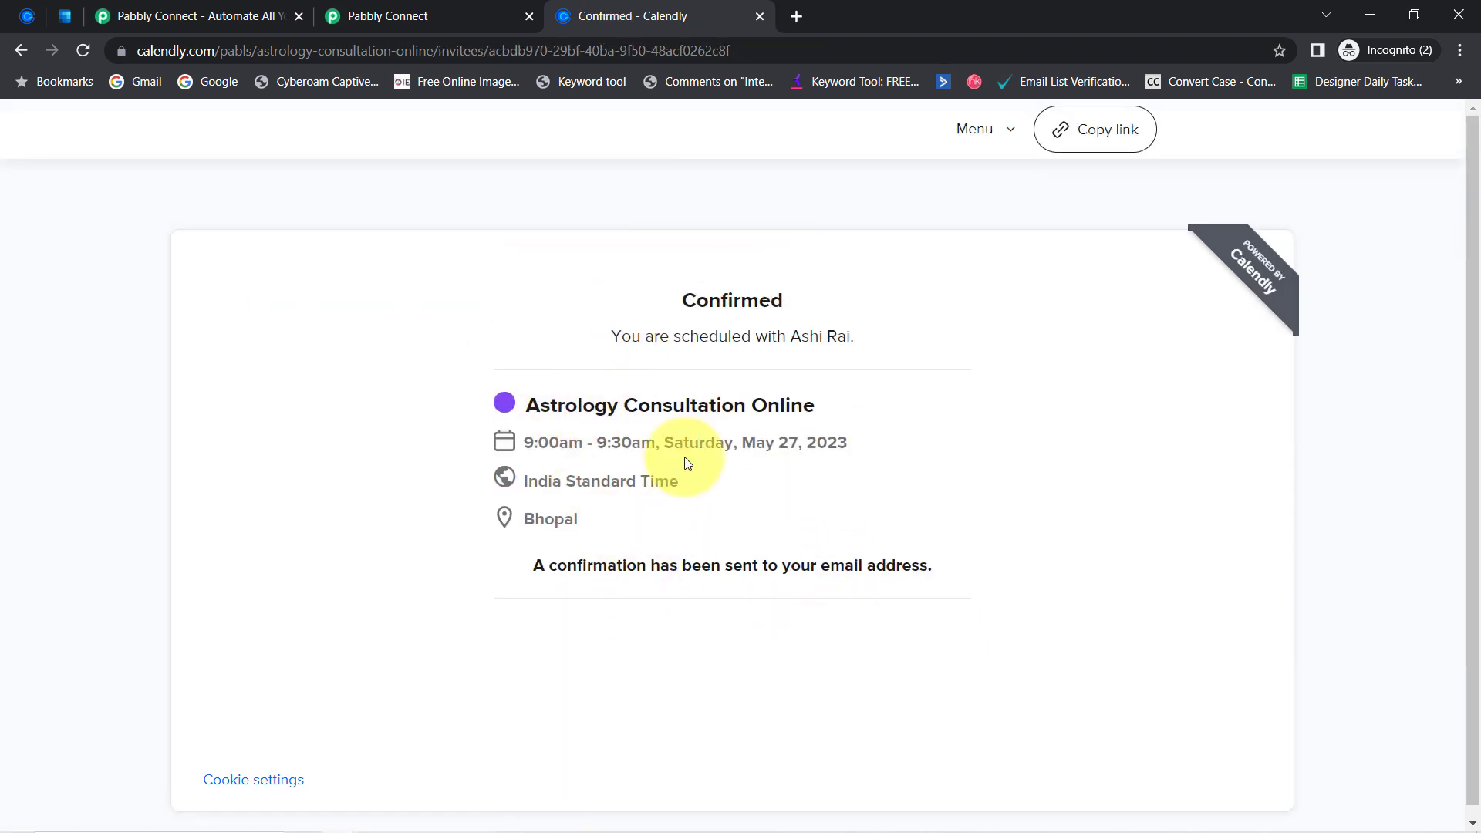
- Switch back to Pabbly Connect and check the Calendly trigger's captured response for the booking's creation time and invitee email
left_click(404, 7)
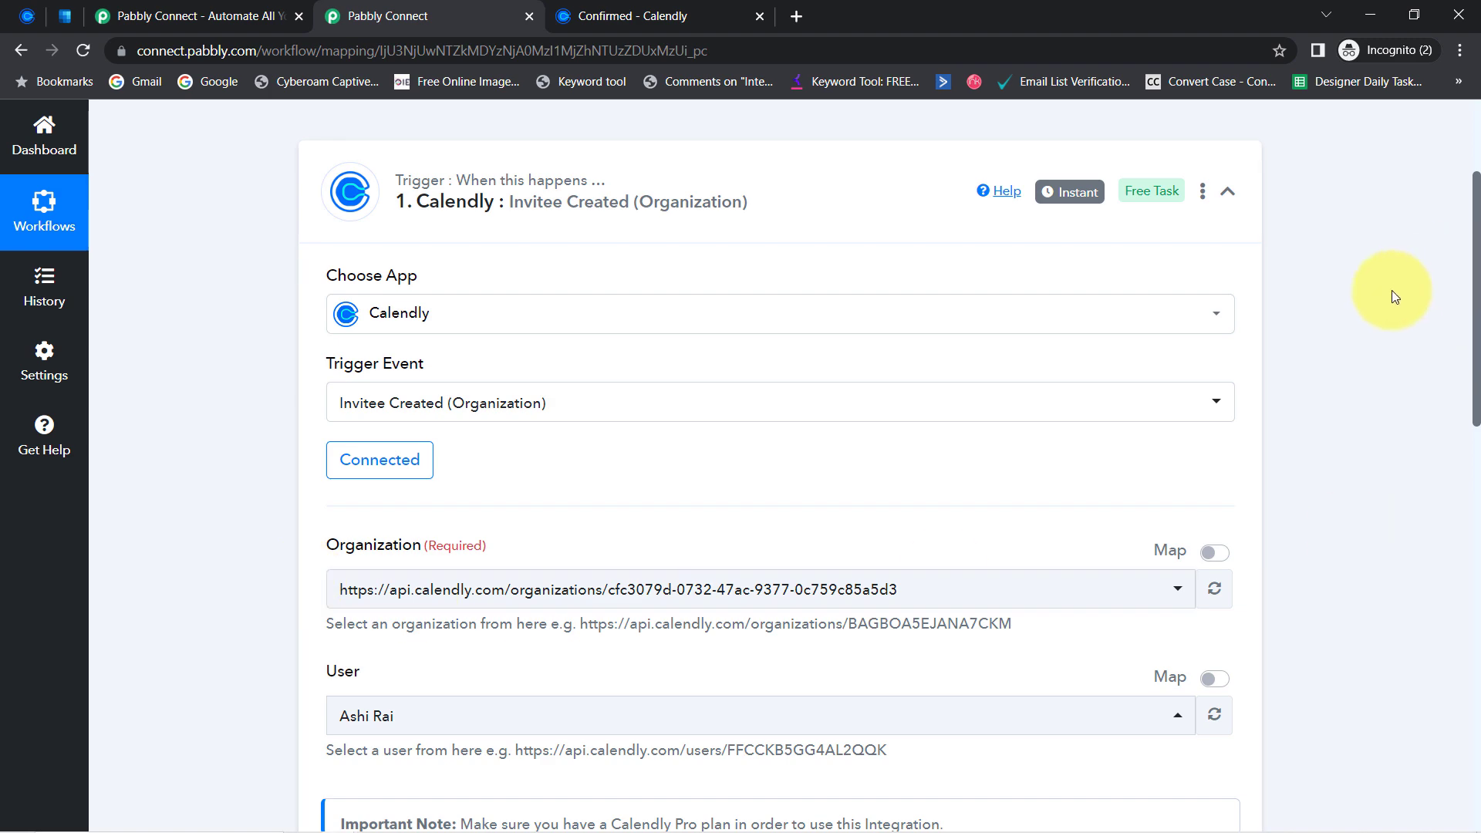
left_click_drag(1476, 301, 1472, 505)
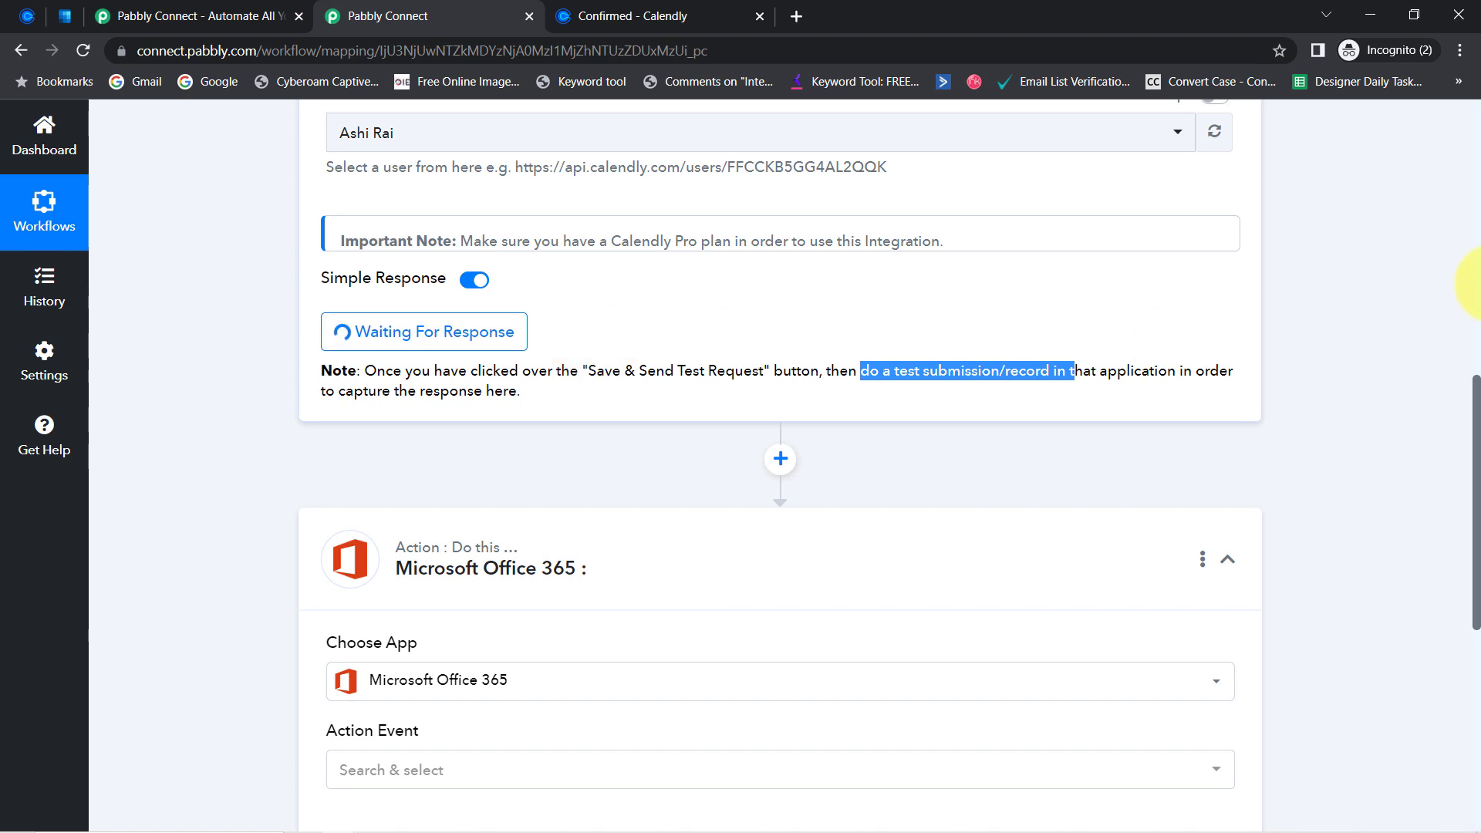
left_click_drag(1477, 409, 1448, 188)
mouse_move(1080, 245)
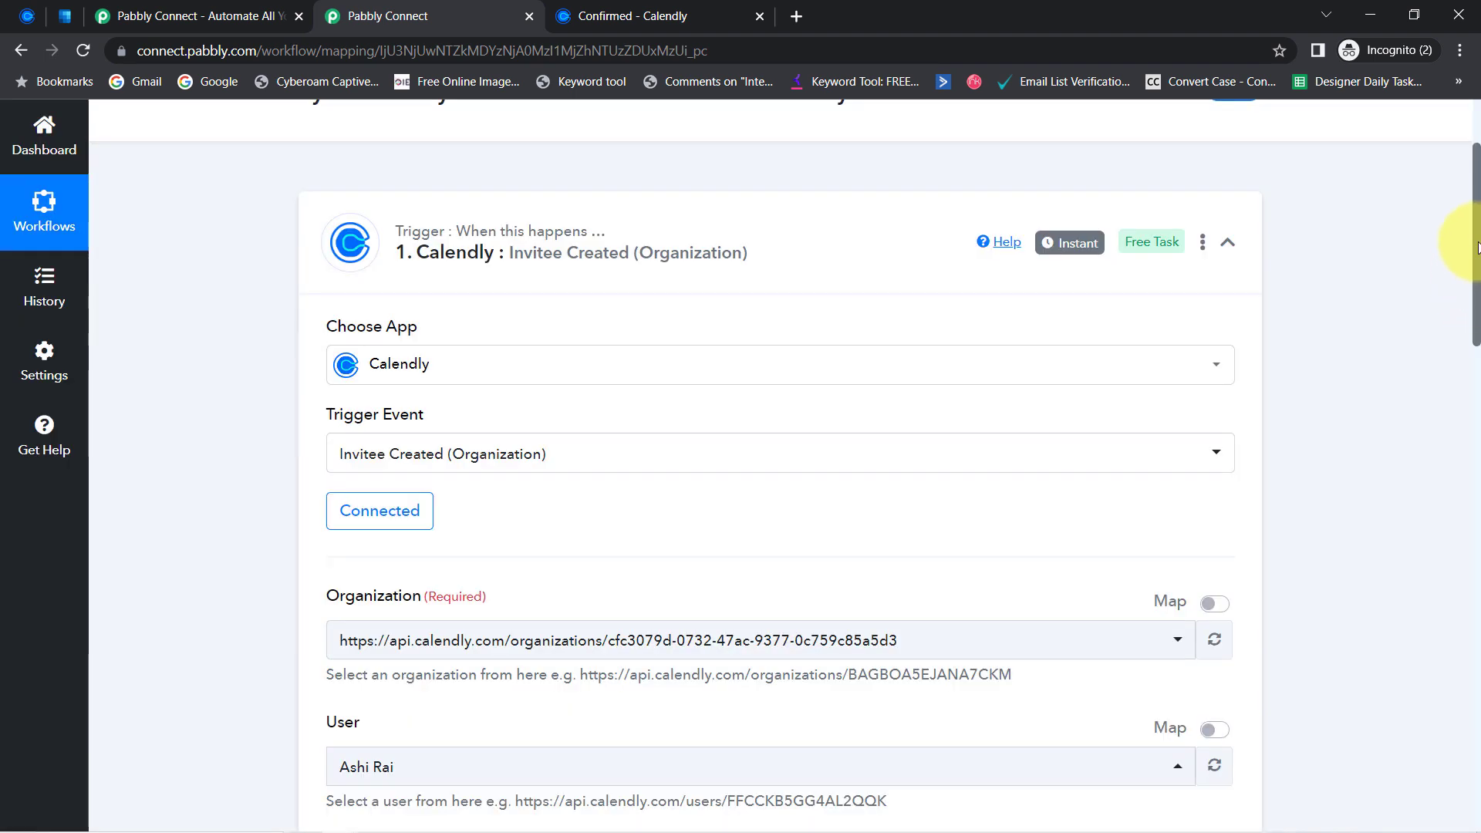
left_click_drag(1478, 245, 1477, 462)
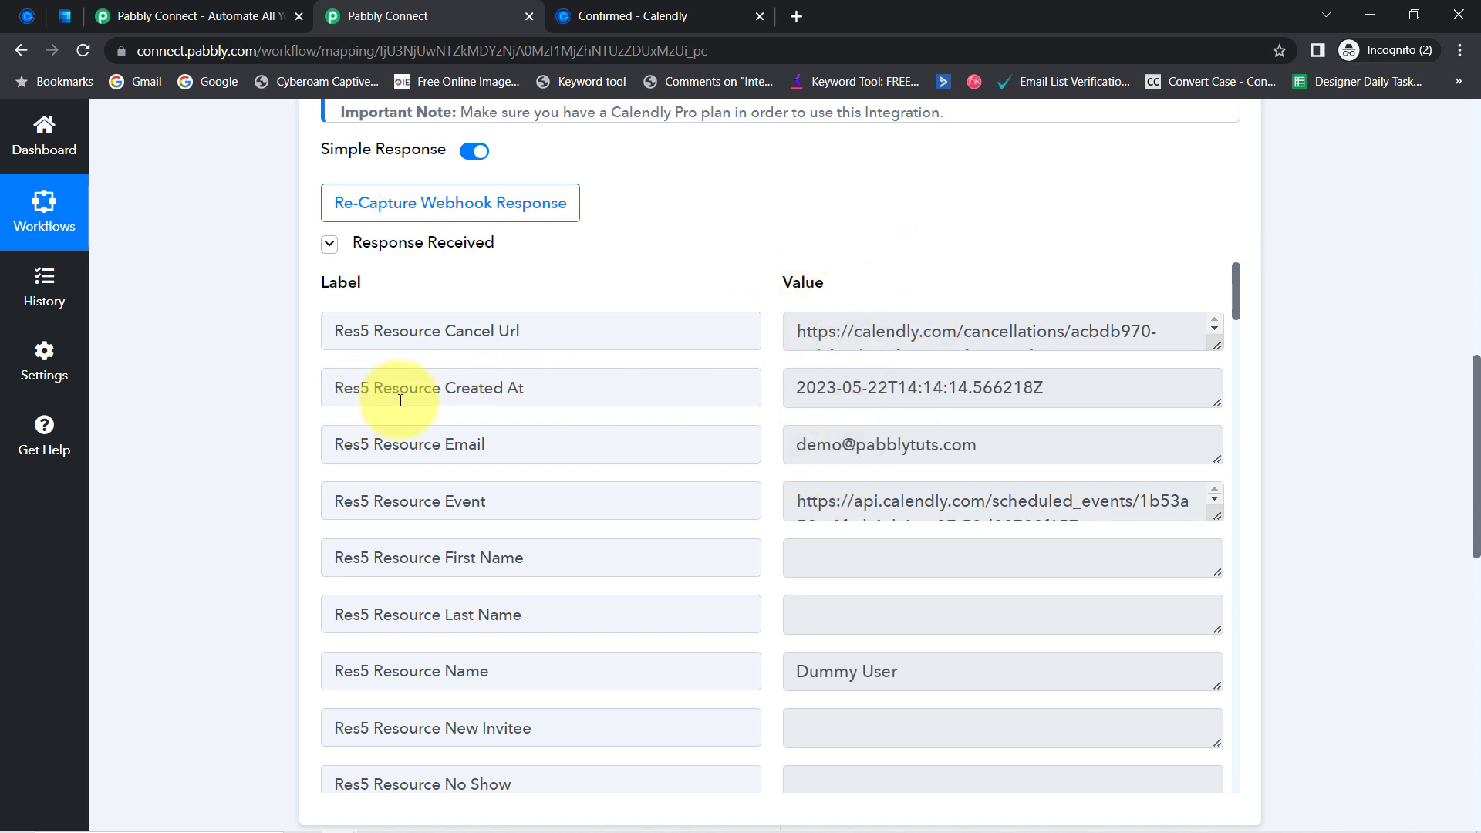
left_click_drag(399, 388, 486, 389)
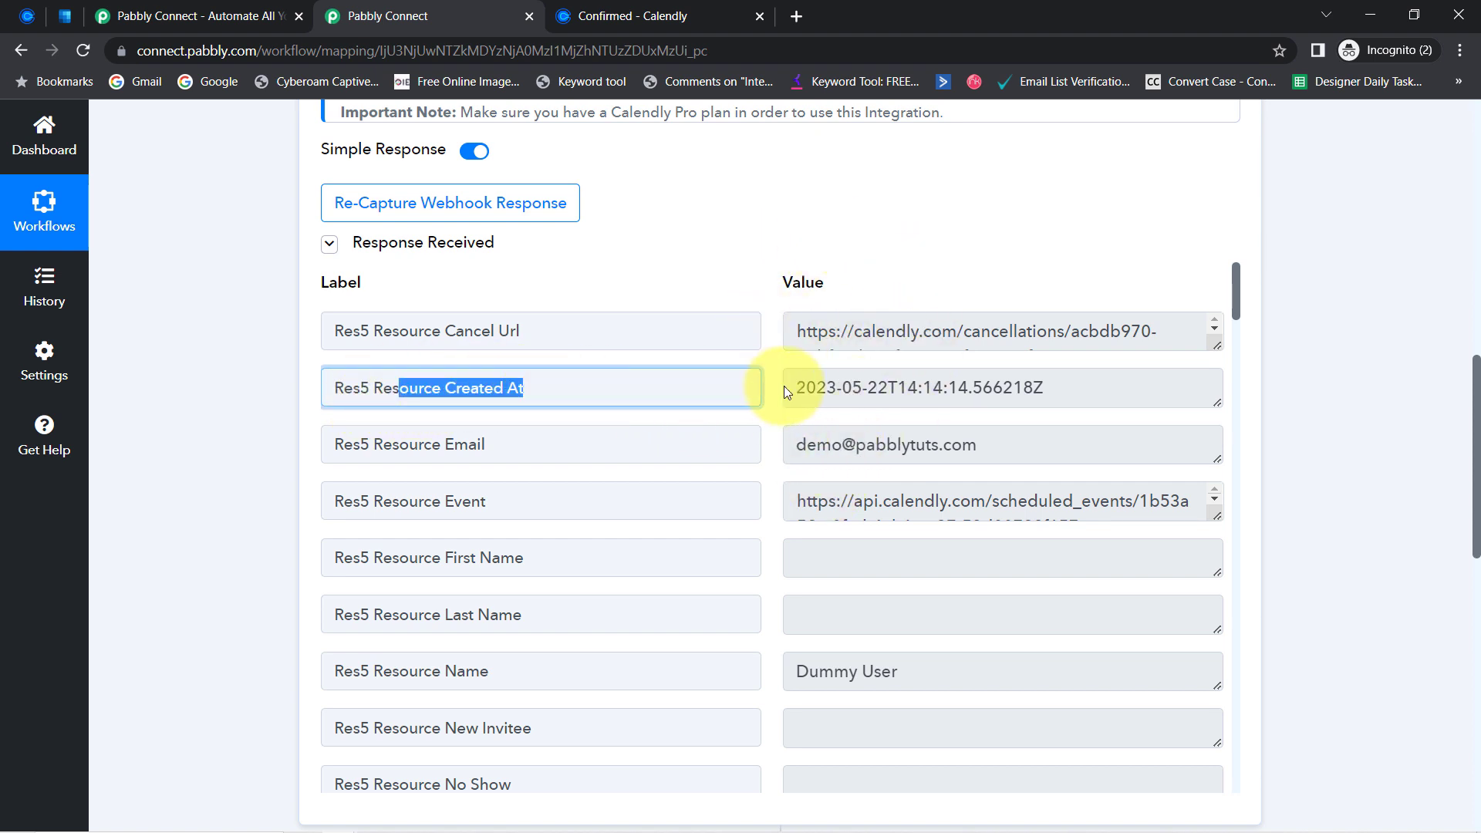
left_click_drag(1023, 388, 895, 376)
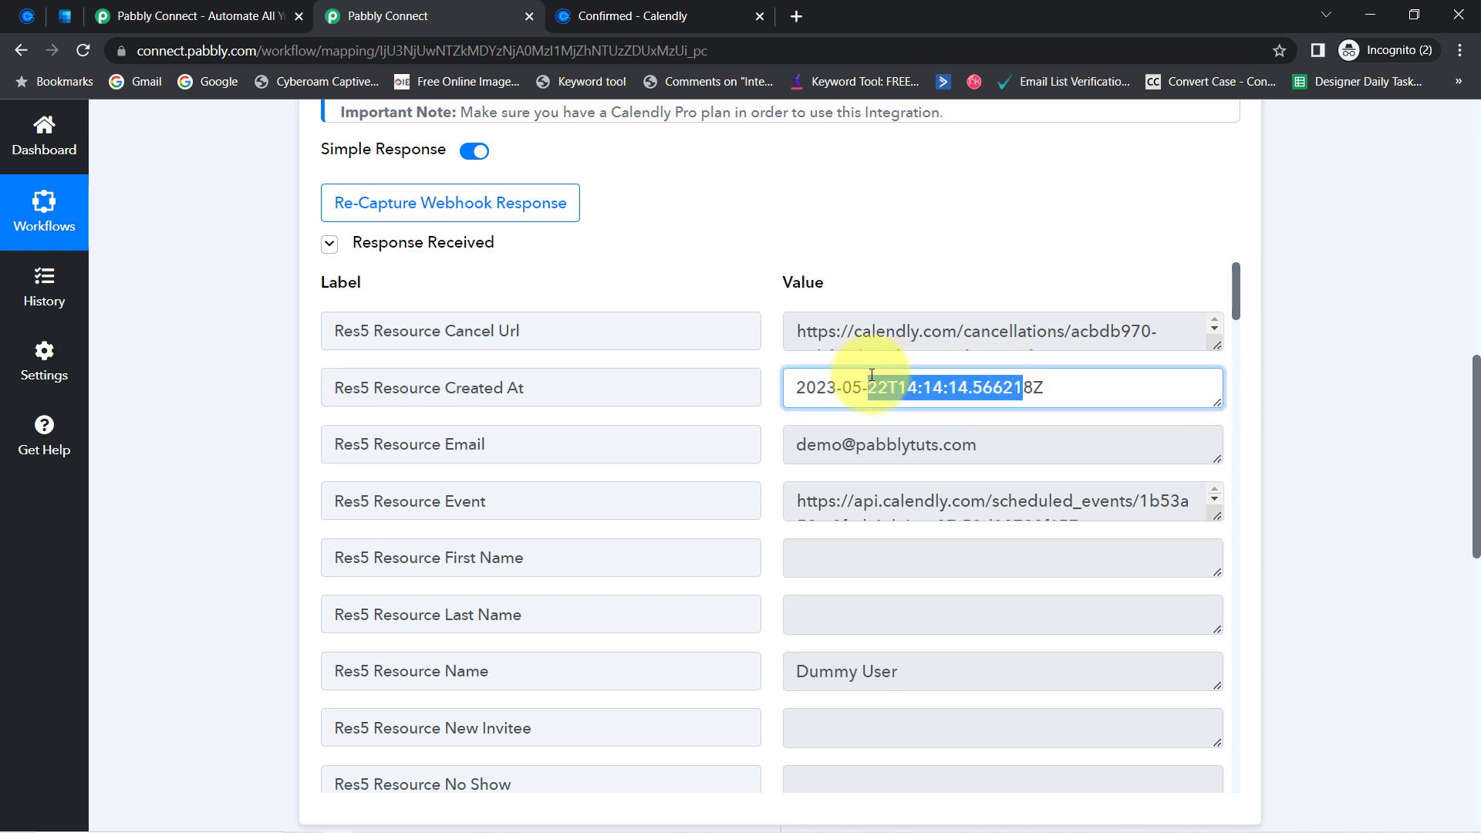
left_click_drag(943, 445, 832, 447)
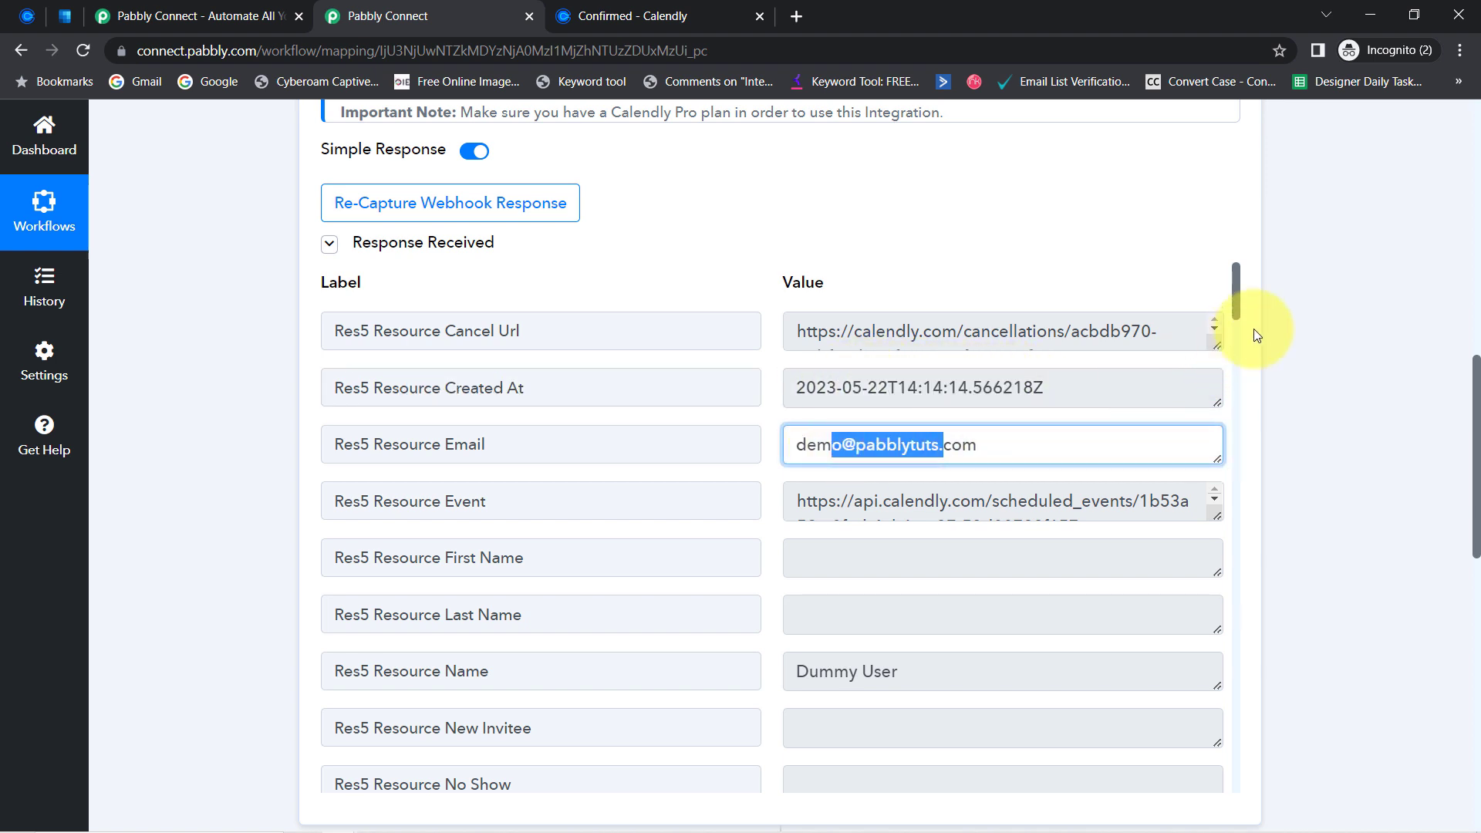
- Examine the response's answers, timezone, end time and event name, and compare the event name with the event types in Calendly
left_click_drag(1233, 298, 1241, 382)
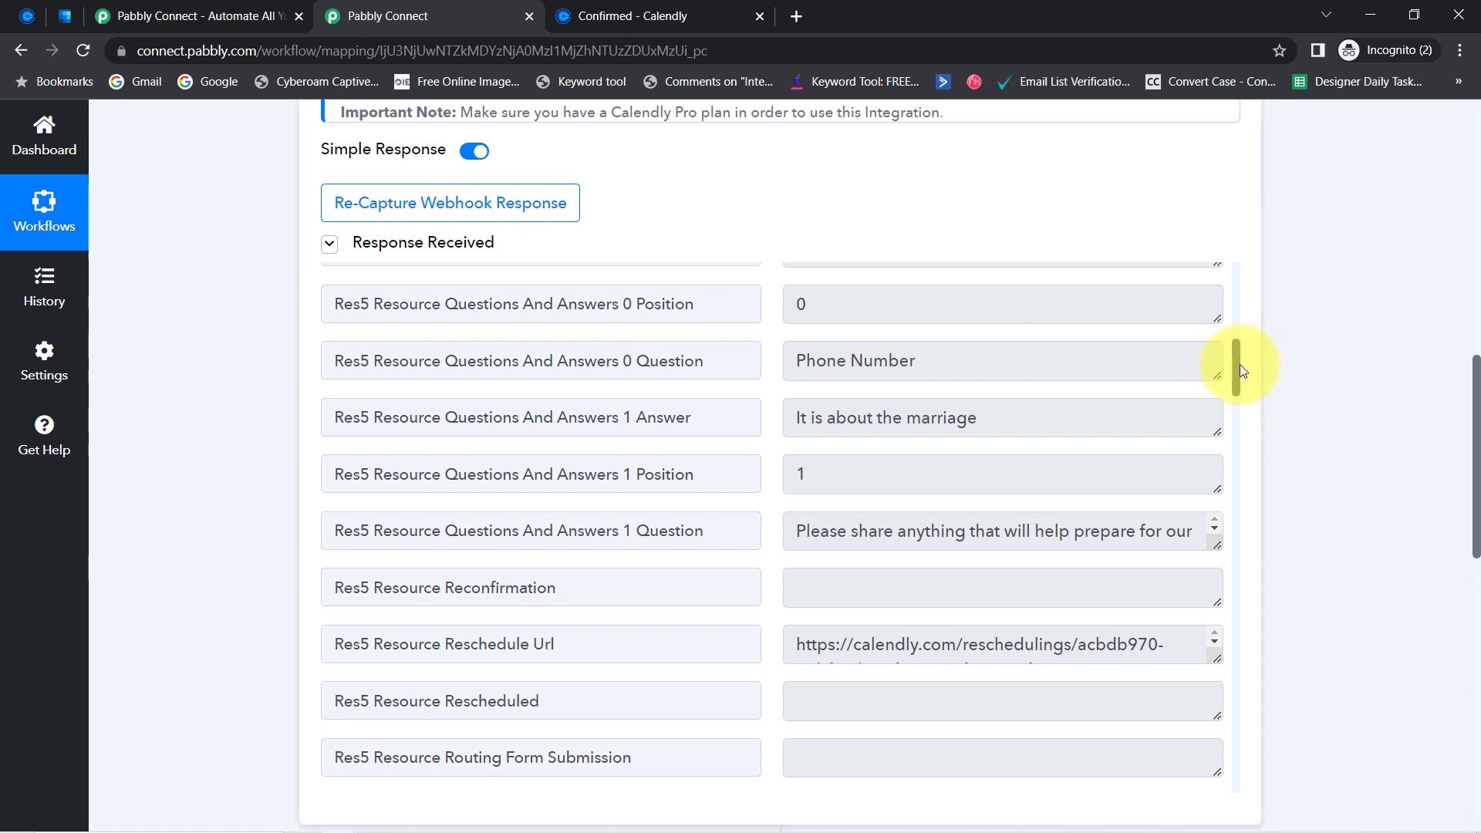
left_click_drag(1240, 369, 1235, 413)
left_click_drag(861, 459, 1339, 453)
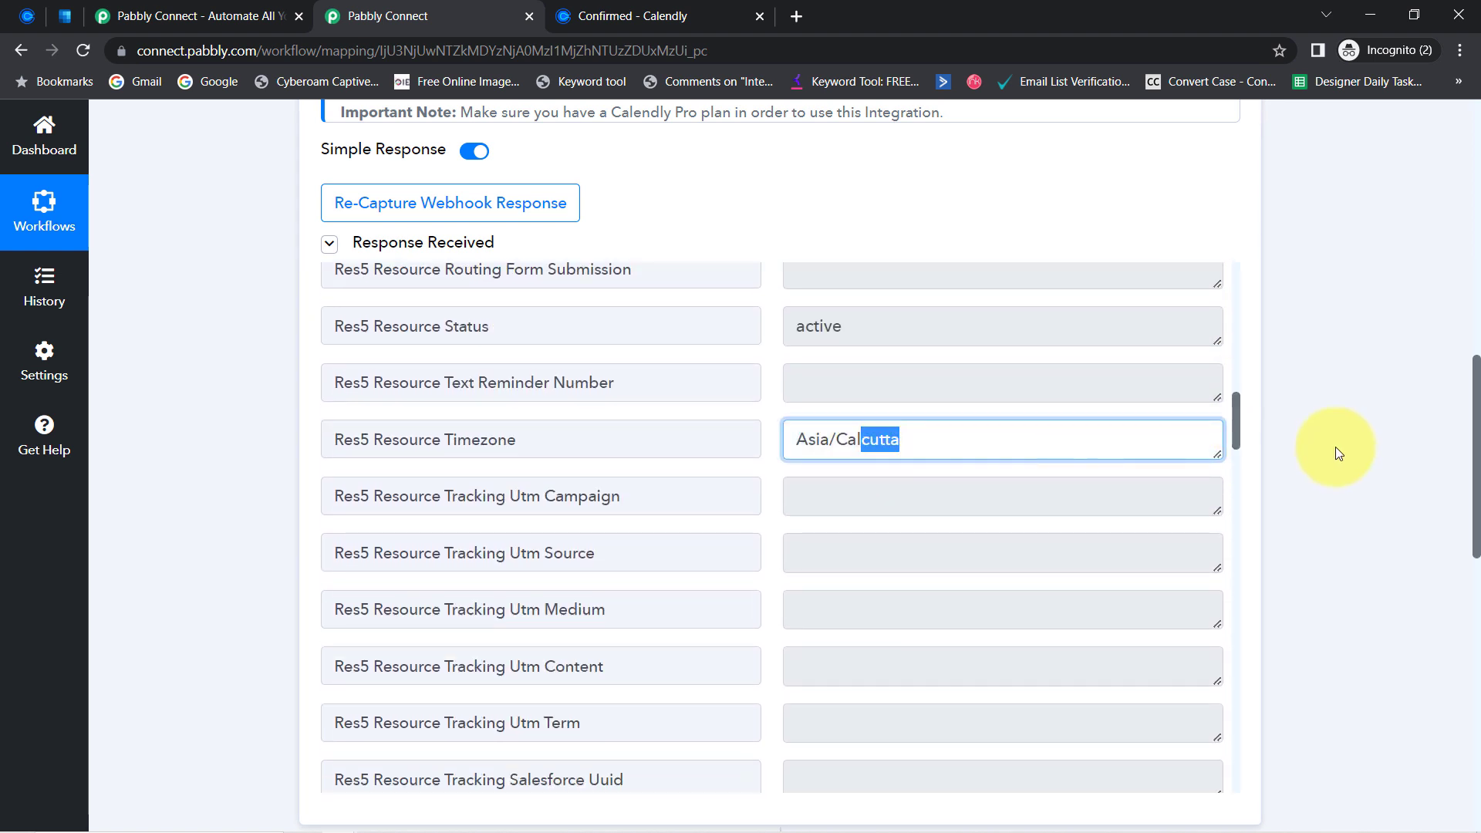
left_click_drag(1237, 423, 1238, 490)
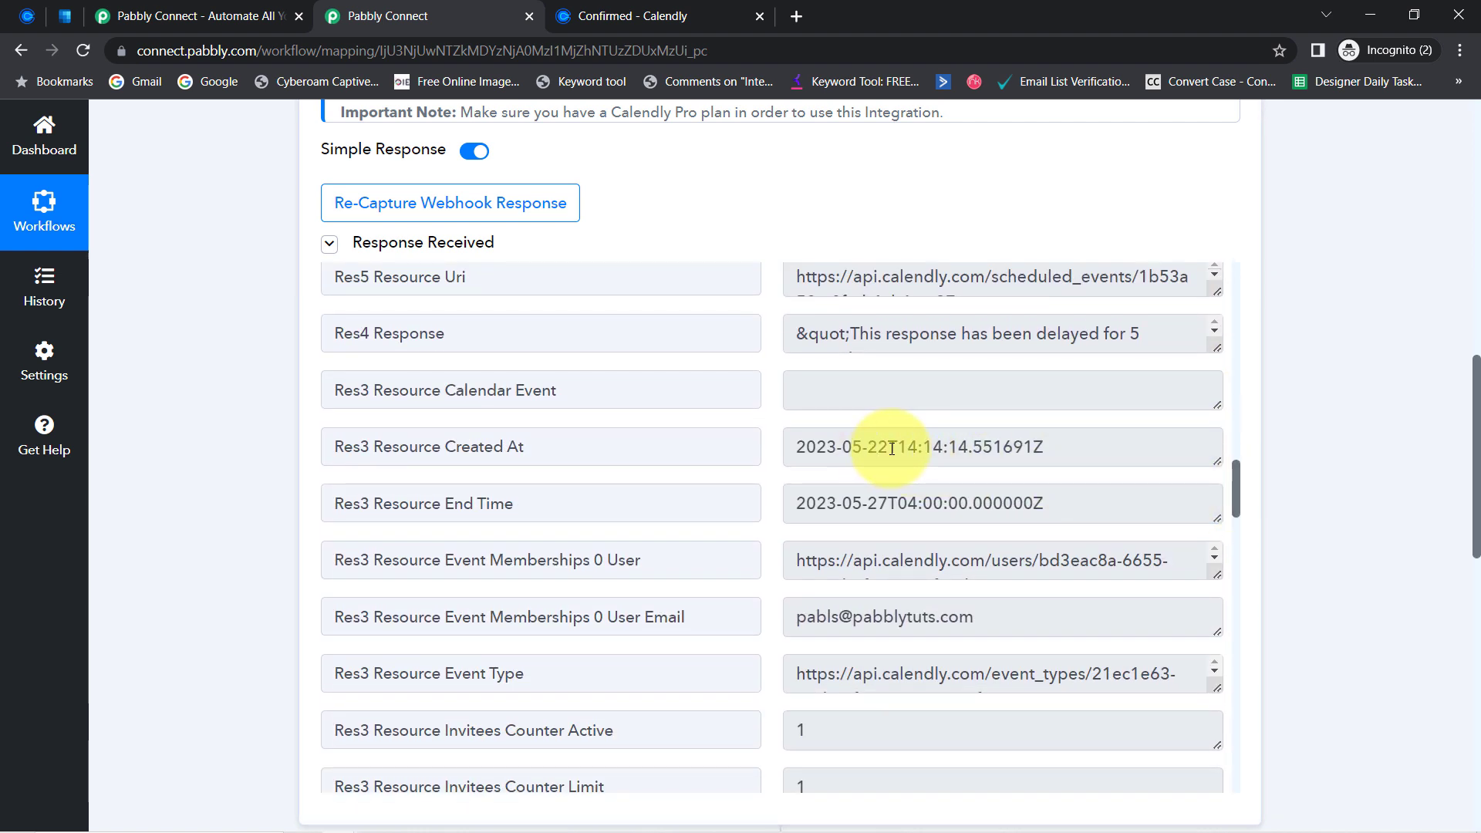
left_click_drag(943, 494, 805, 502)
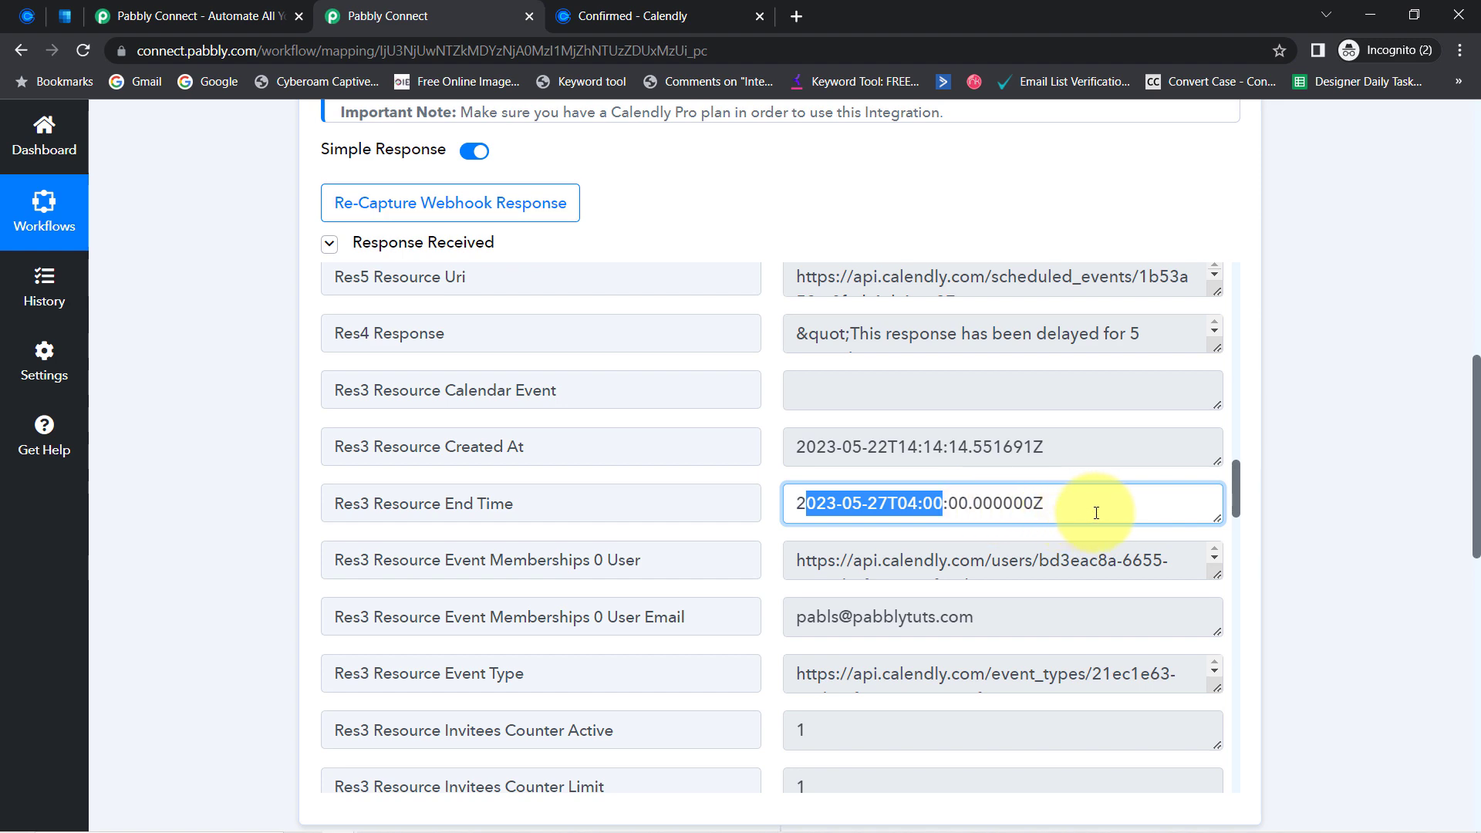
left_click_drag(1240, 492, 1233, 540)
triple_click(925, 598)
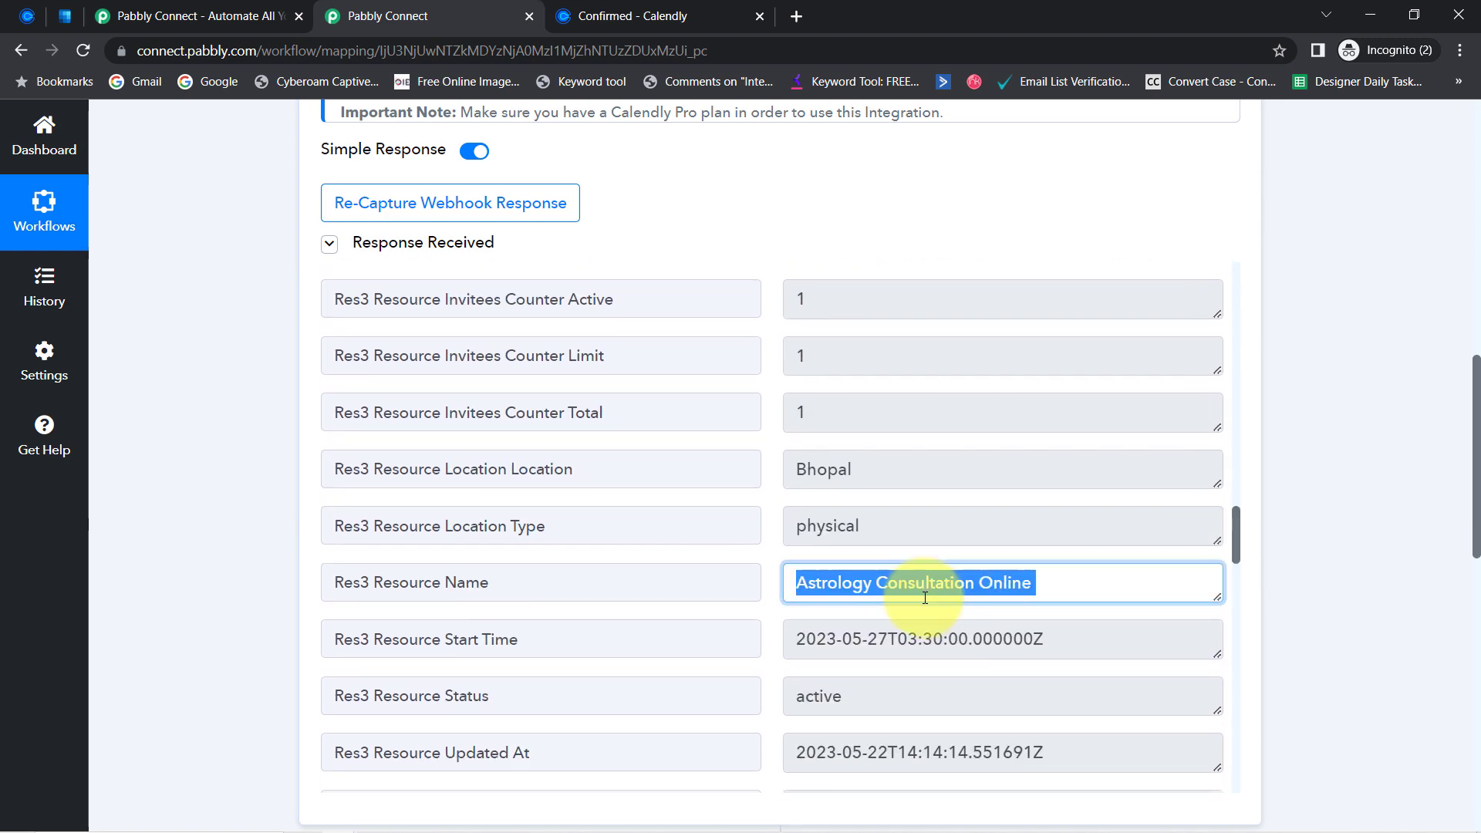
left_click(28, 16)
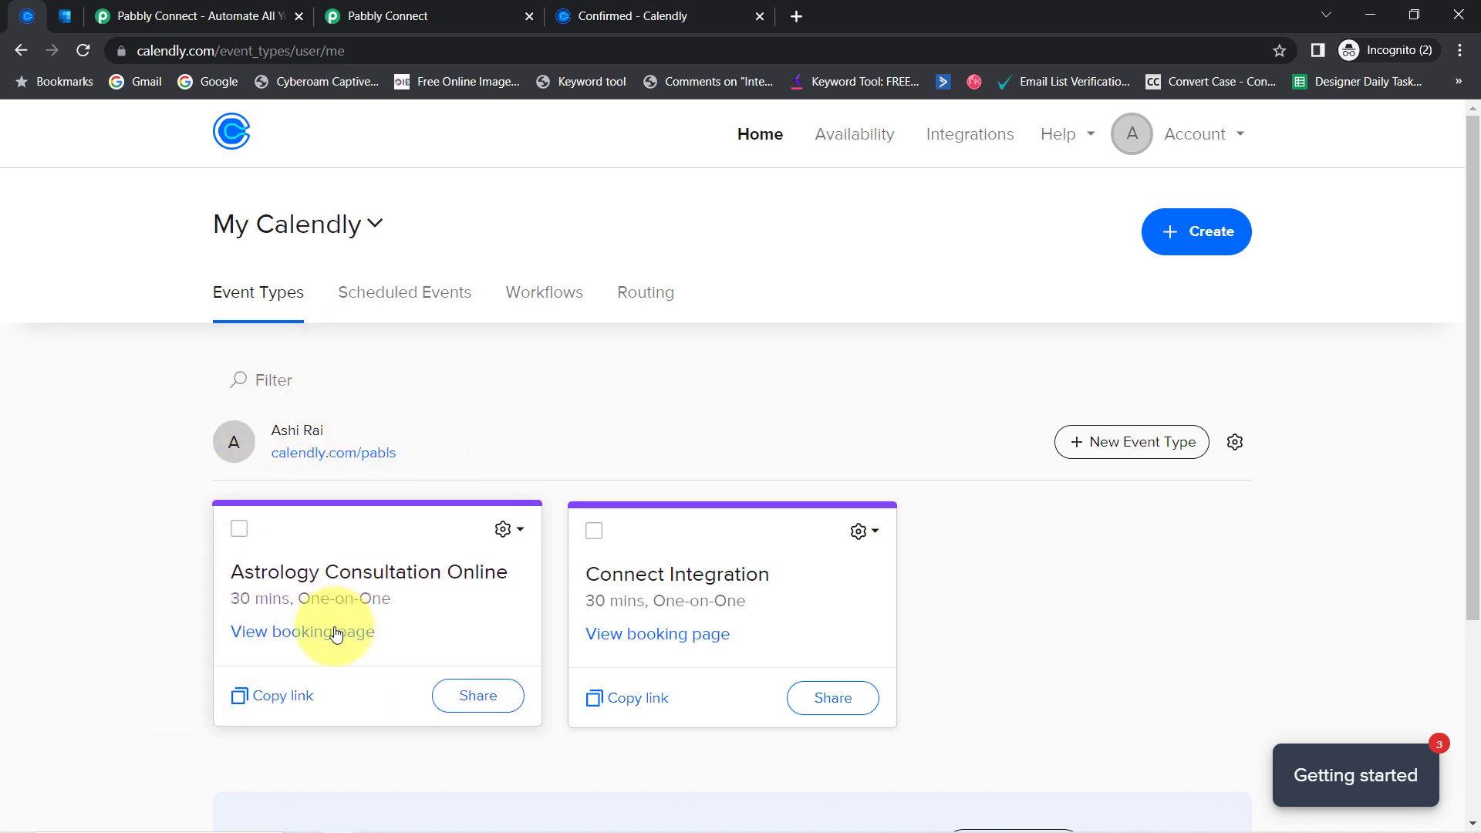
left_click(351, 16)
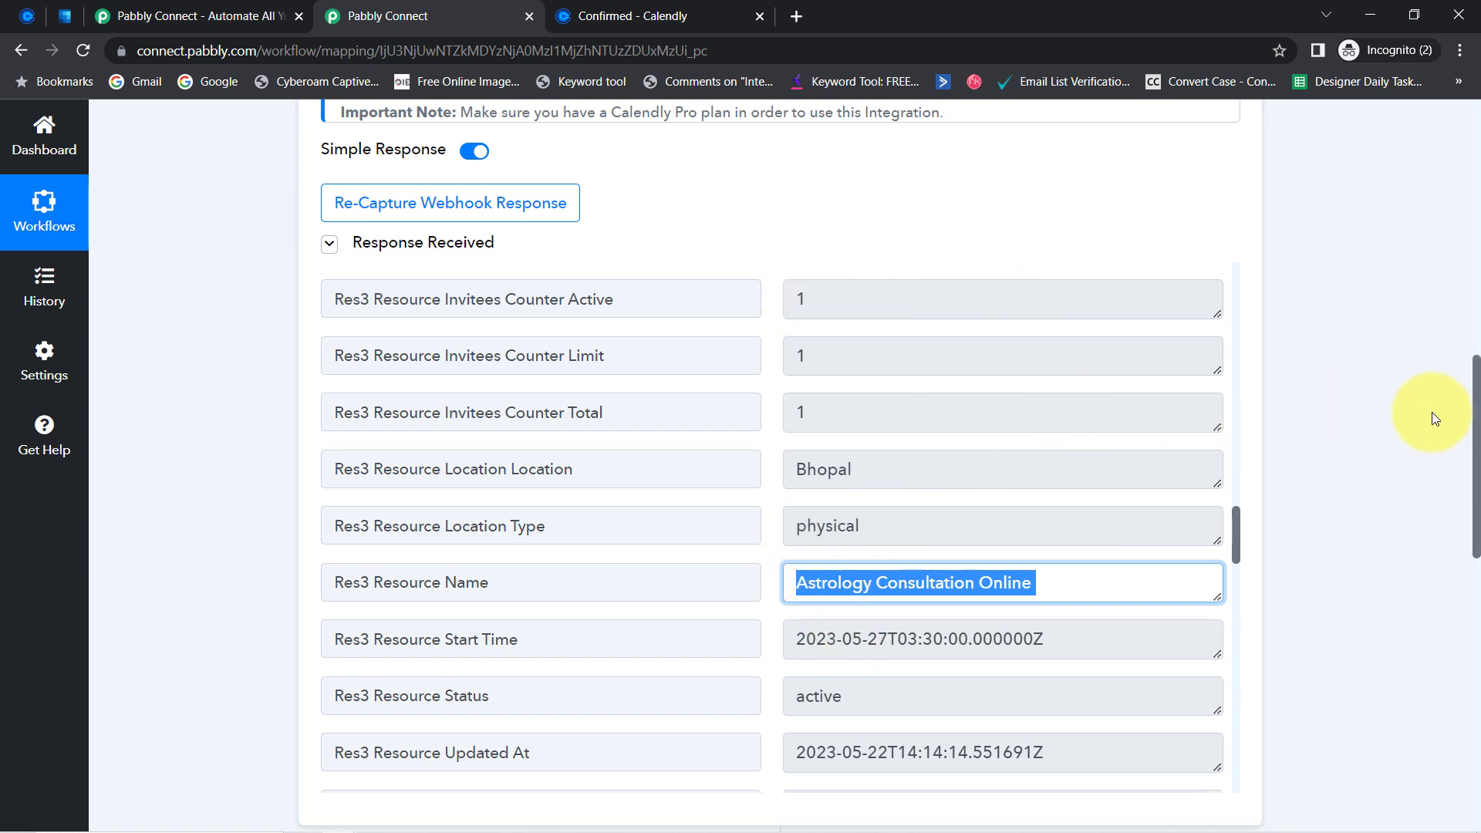
- Set the Microsoft Office 365 action event to Create Event in Calendar
left_click_drag(1475, 432, 1449, 654)
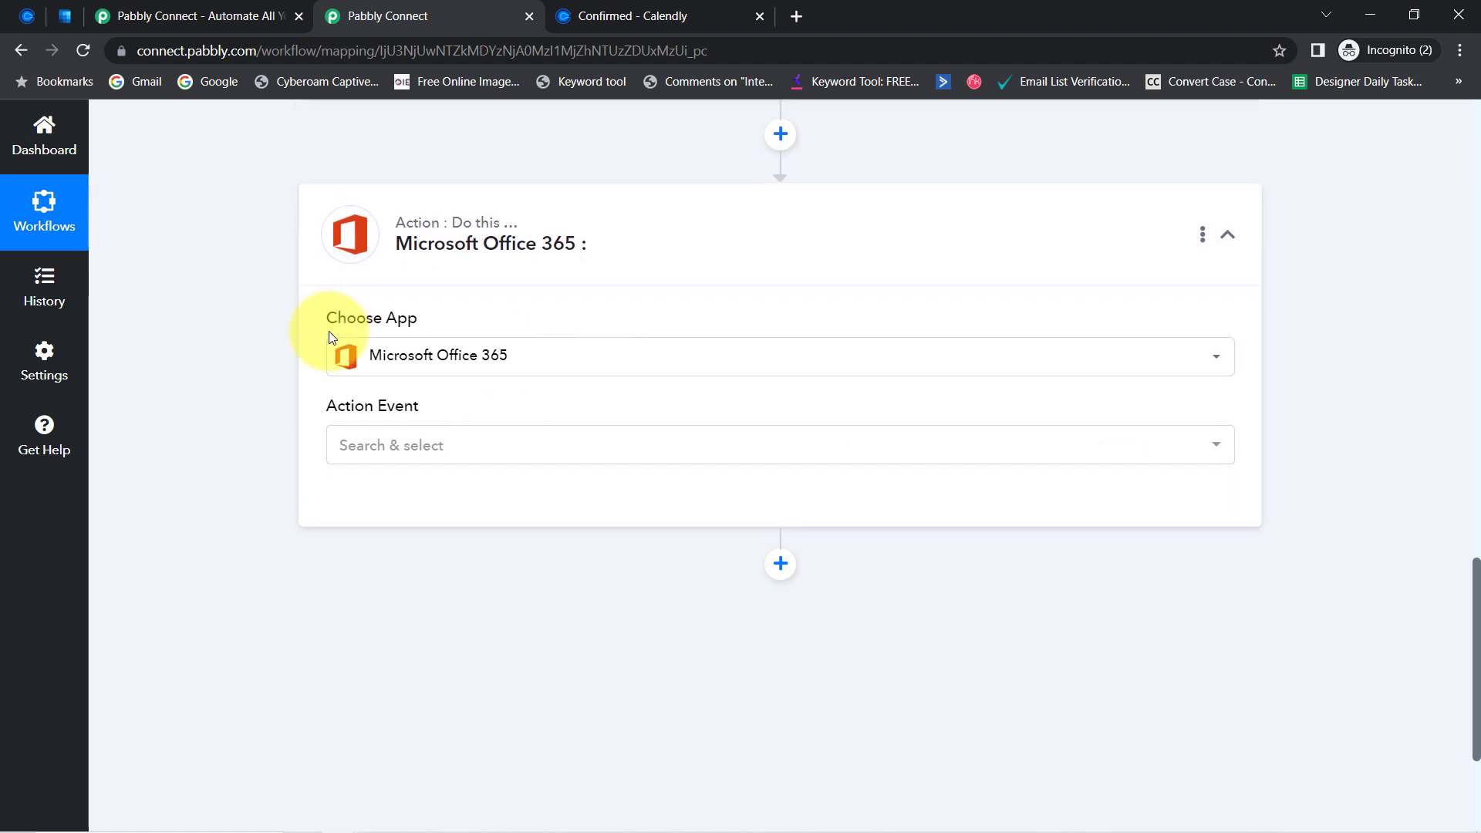
left_click(392, 454)
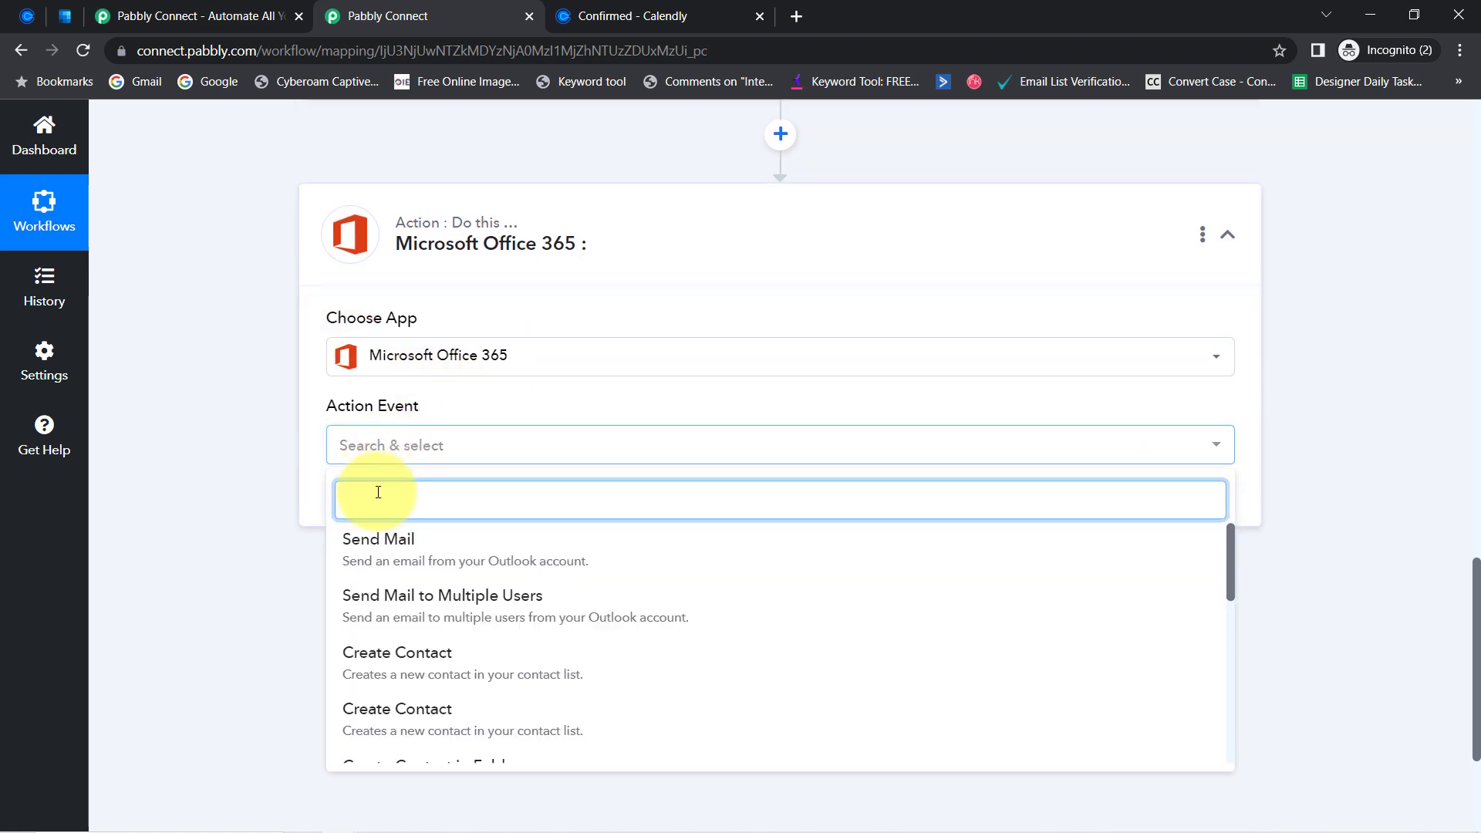
left_click_drag(1231, 554, 1232, 651)
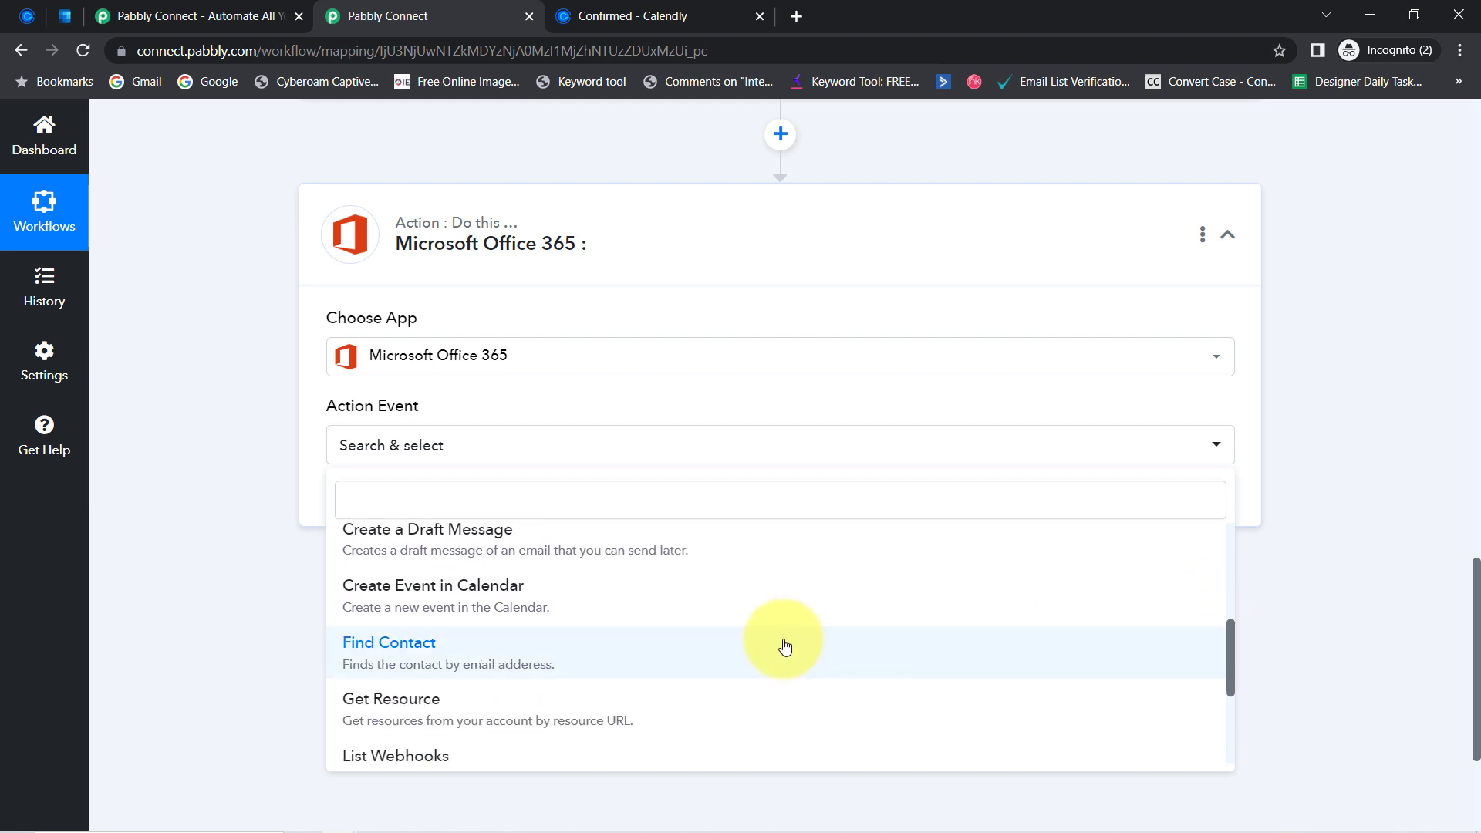
left_click(446, 598)
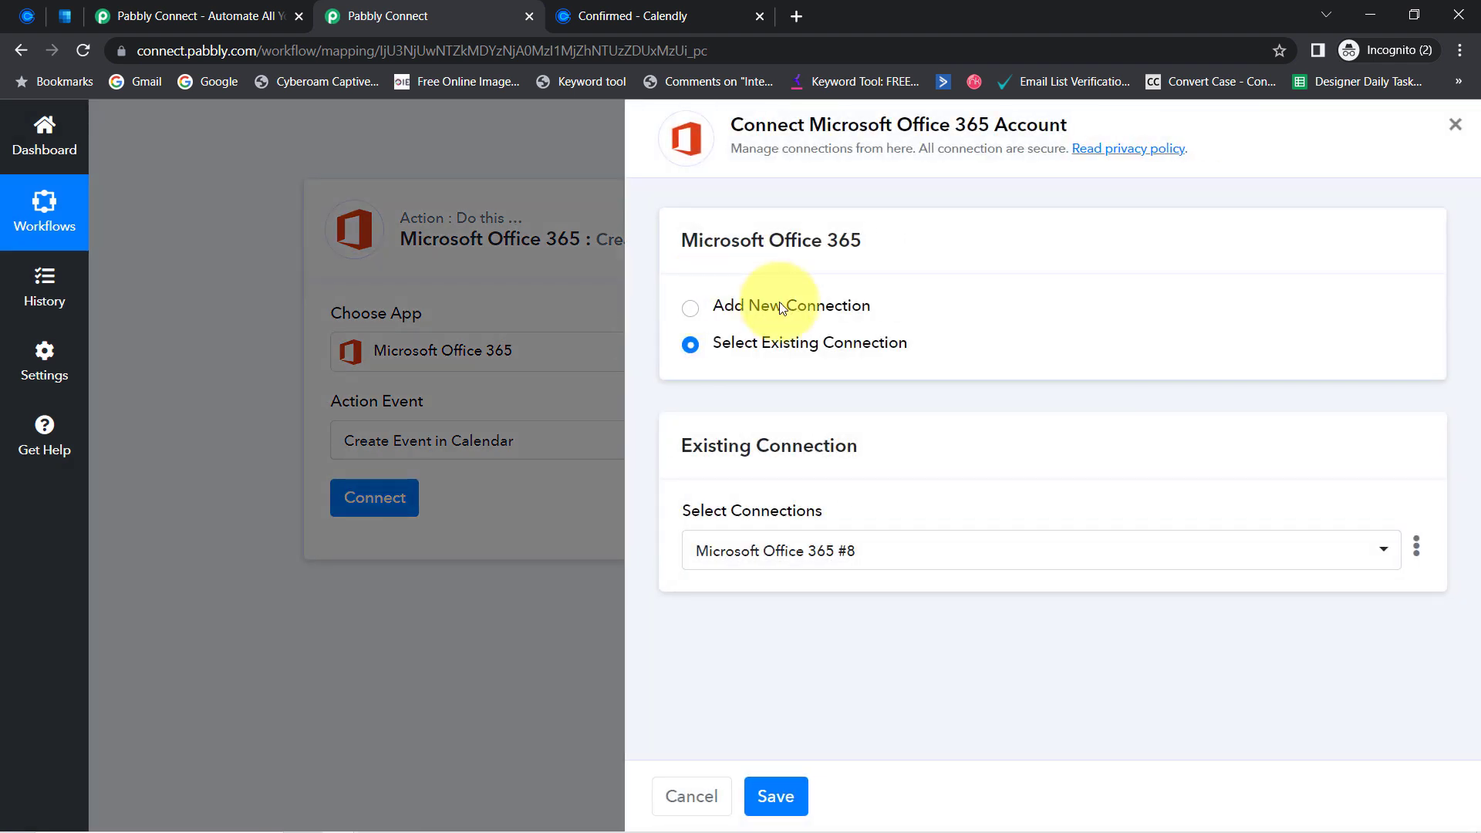
- Connect the action to Microsoft Office 365 by adding a new connection and granting Pabbly Connect the requested account permissions
left_click(781, 305)
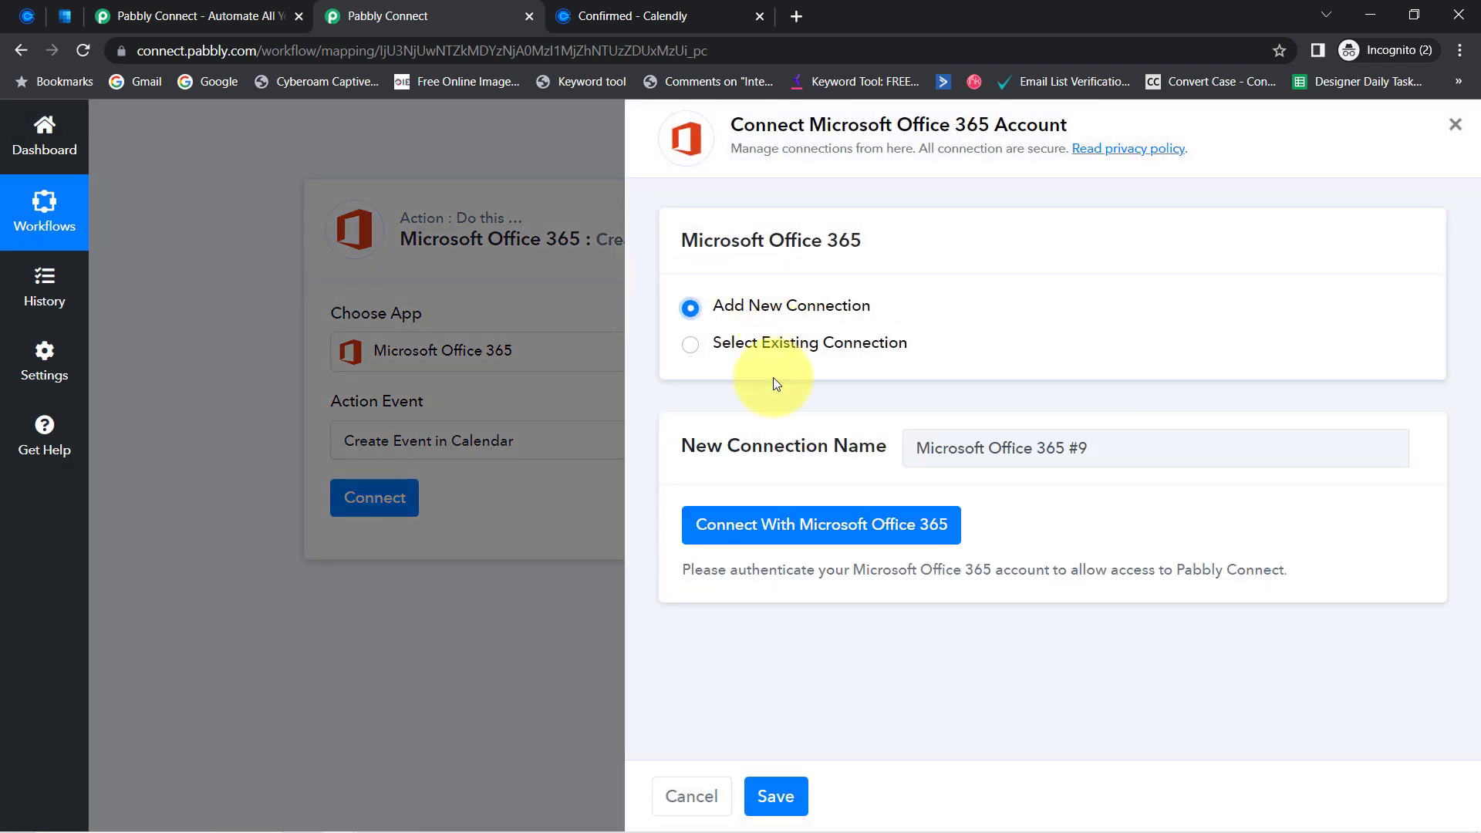
left_click(789, 531)
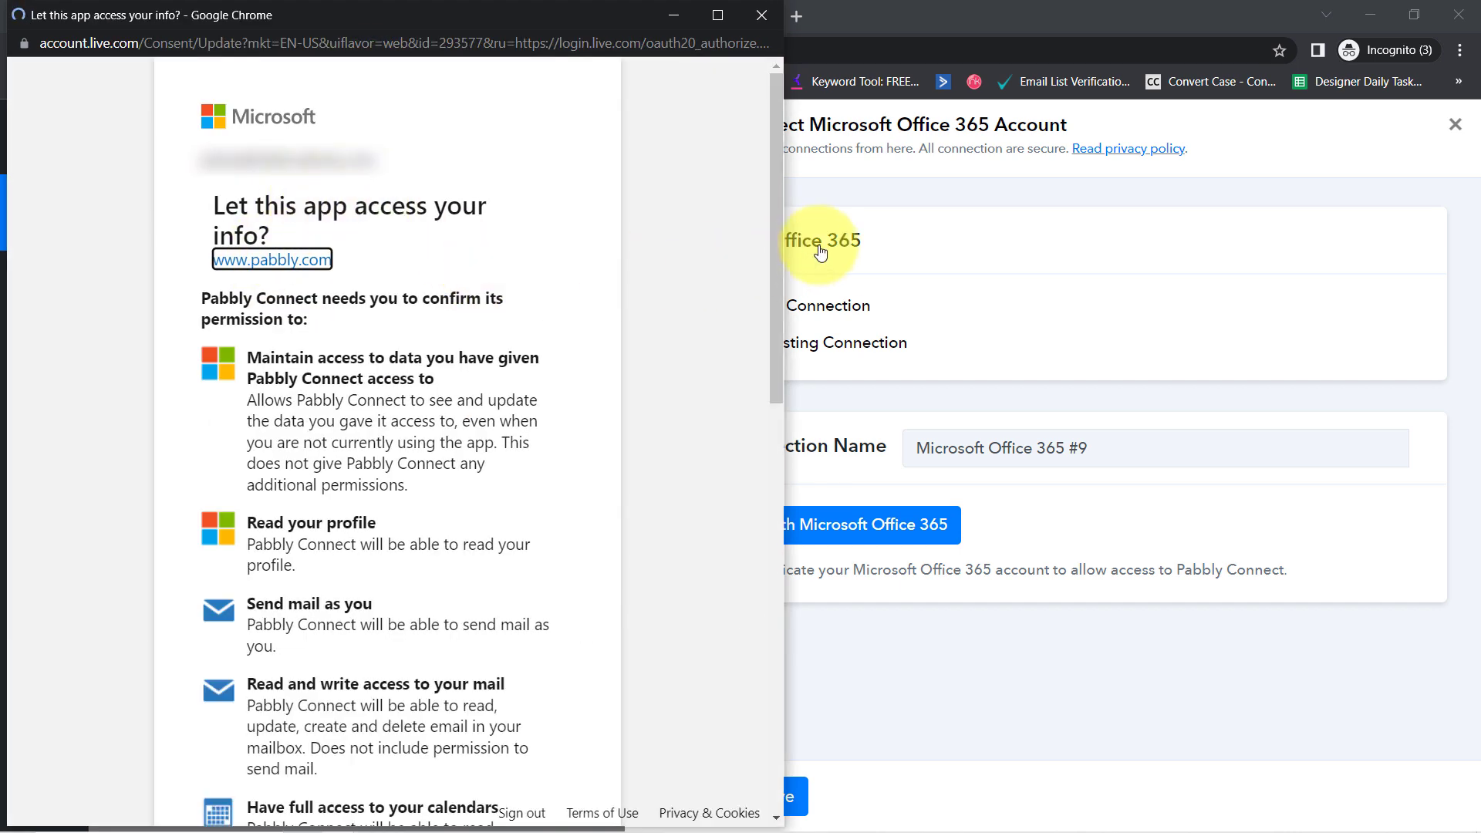
left_click_drag(776, 240, 680, 738)
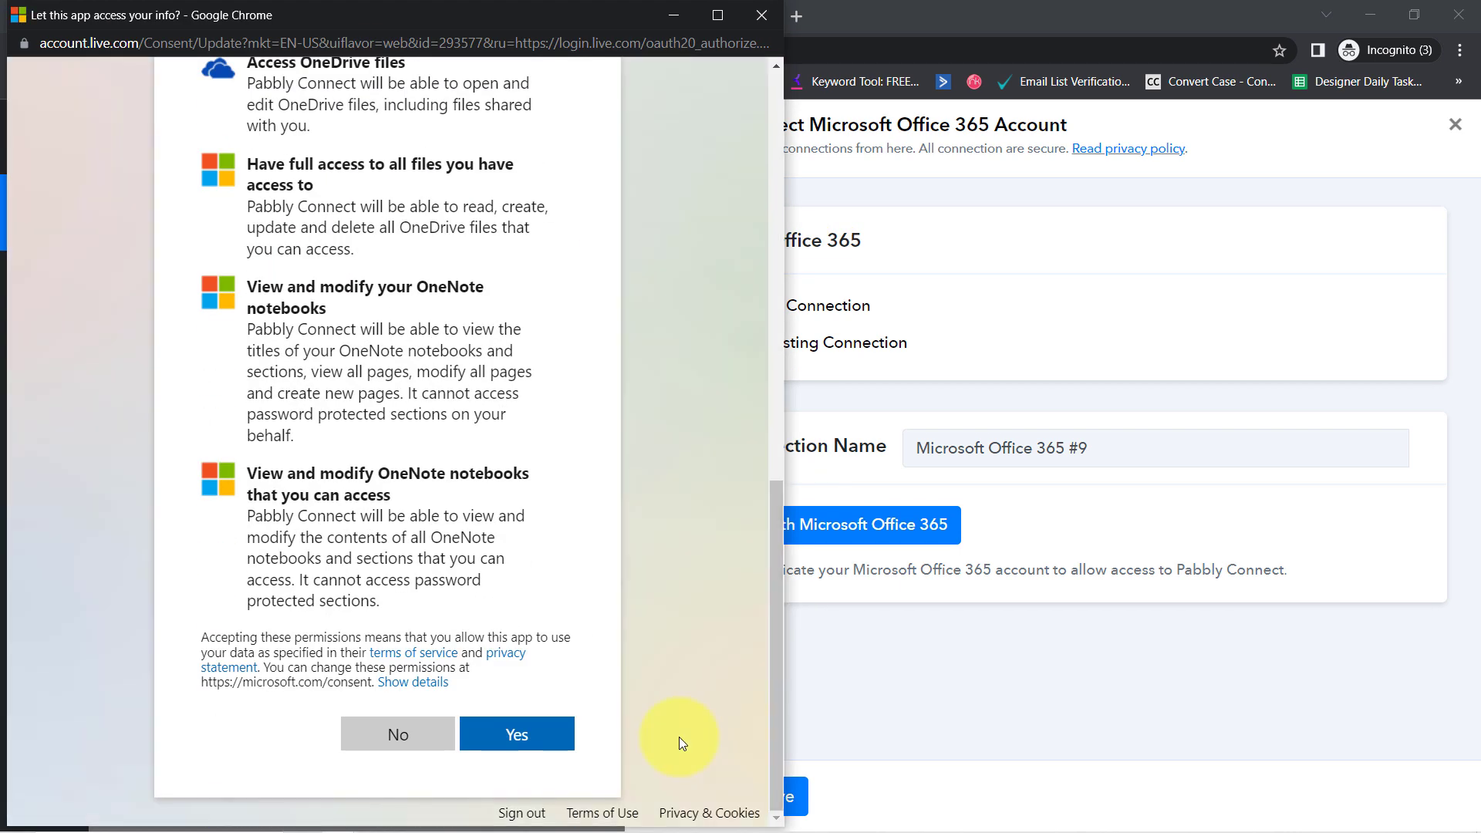
left_click(550, 740)
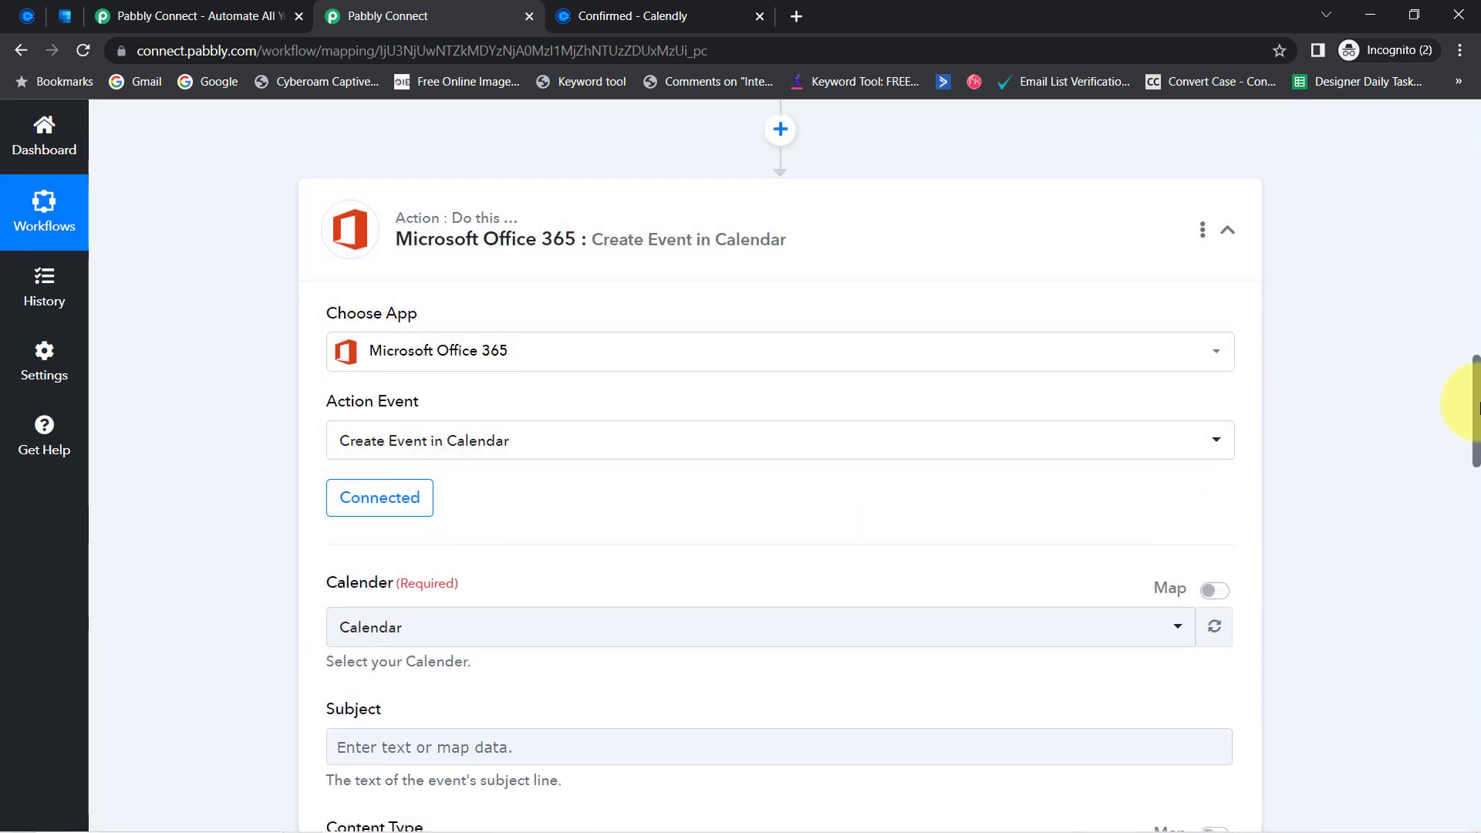
- Review the action's available calendars, compare them with the full calendar list in Outlook, and return to the Pabbly Connect workflow
left_click_drag(1476, 413, 1472, 453)
left_click(390, 319)
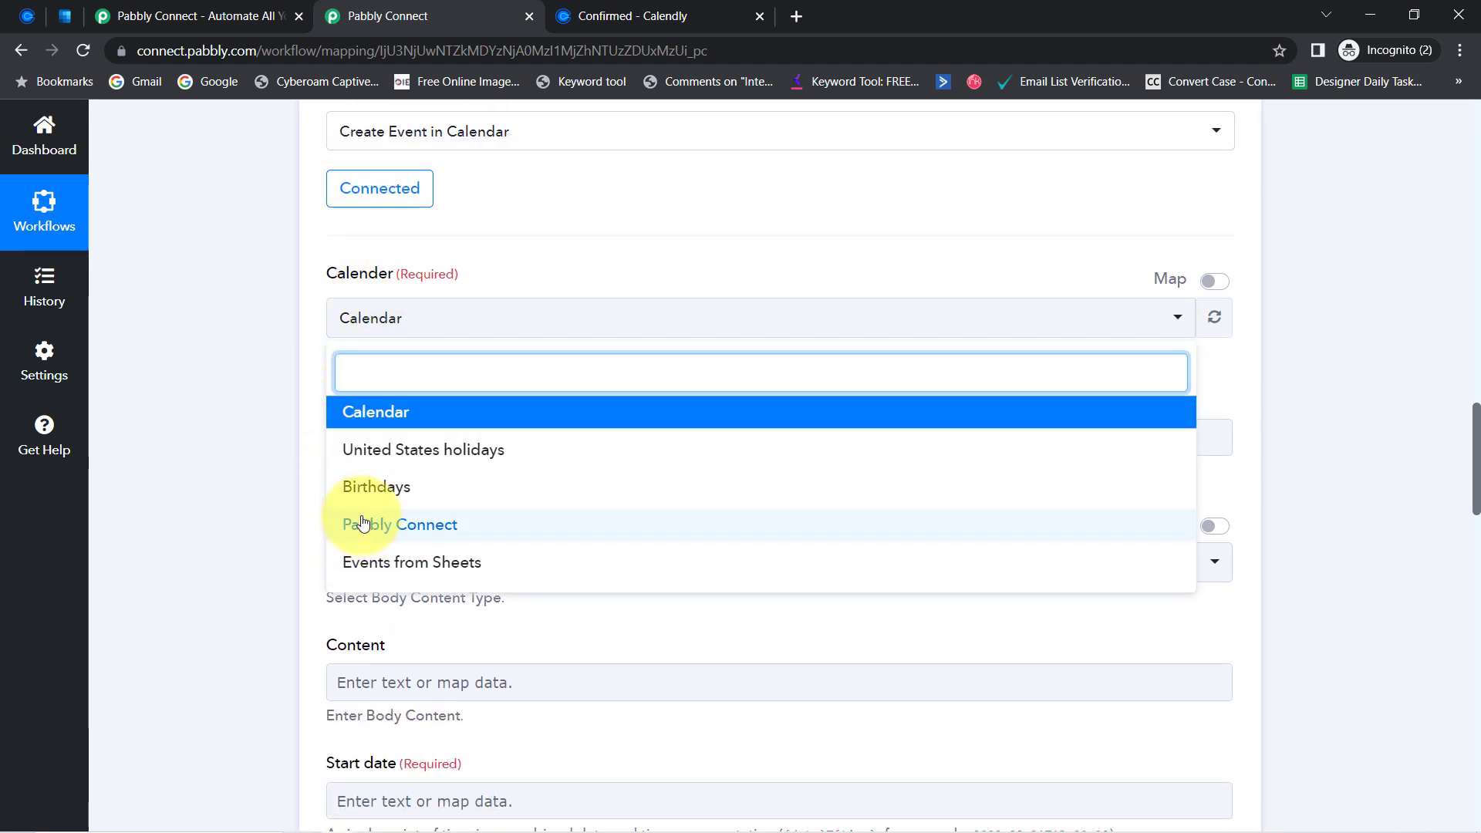
left_click(245, 393)
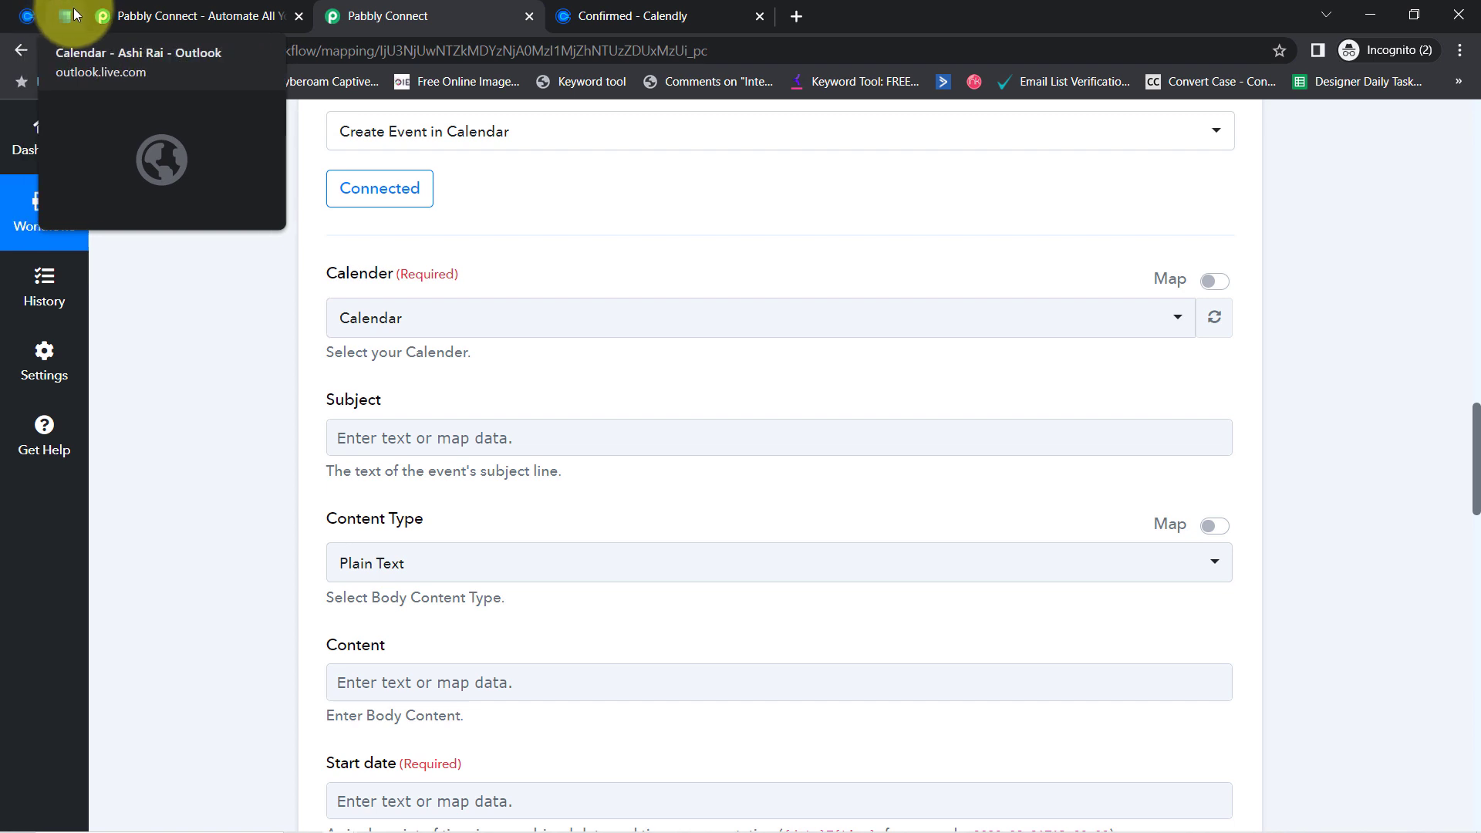
left_click(26, 13)
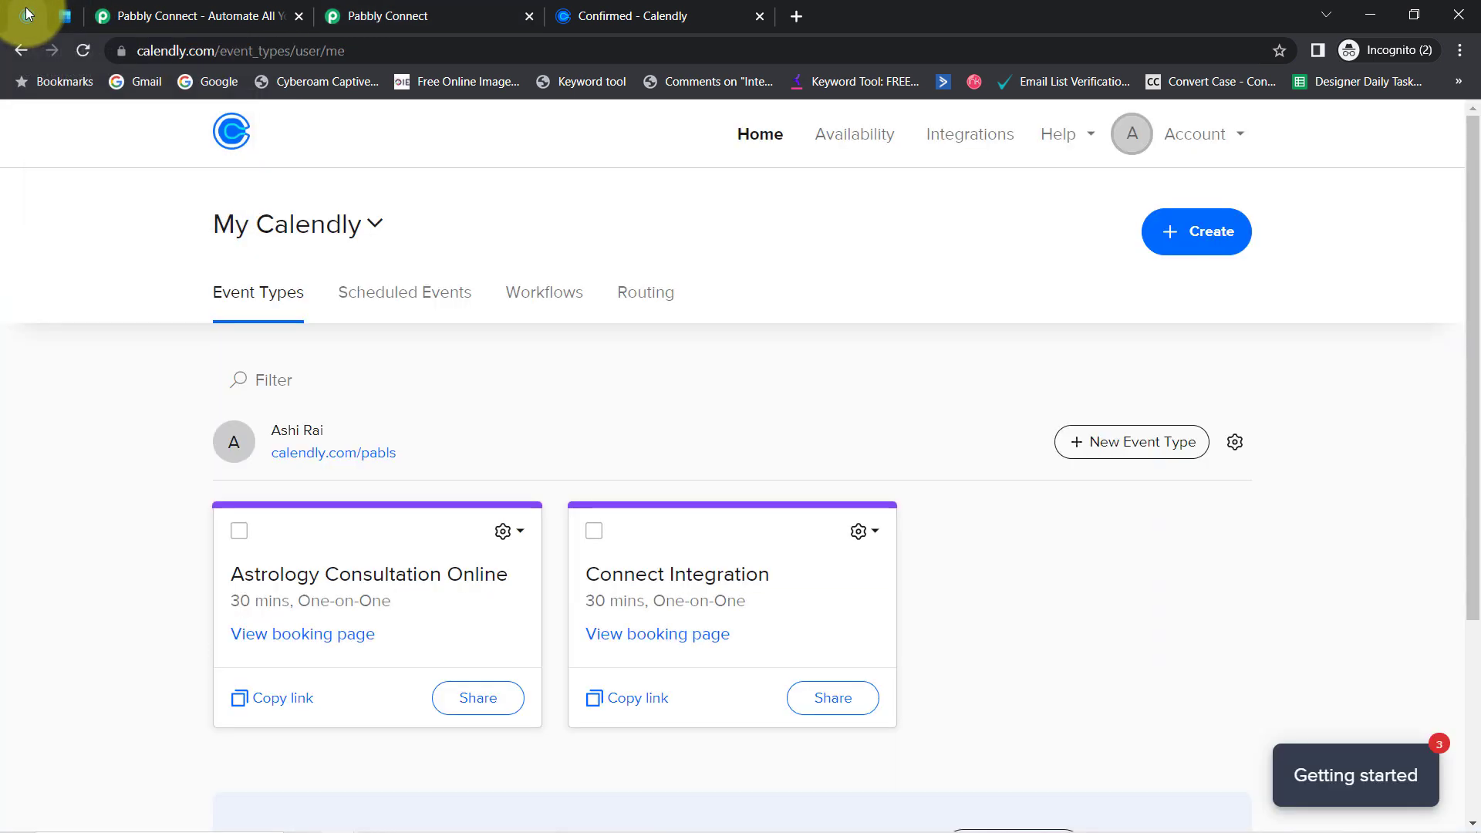
left_click(53, 15)
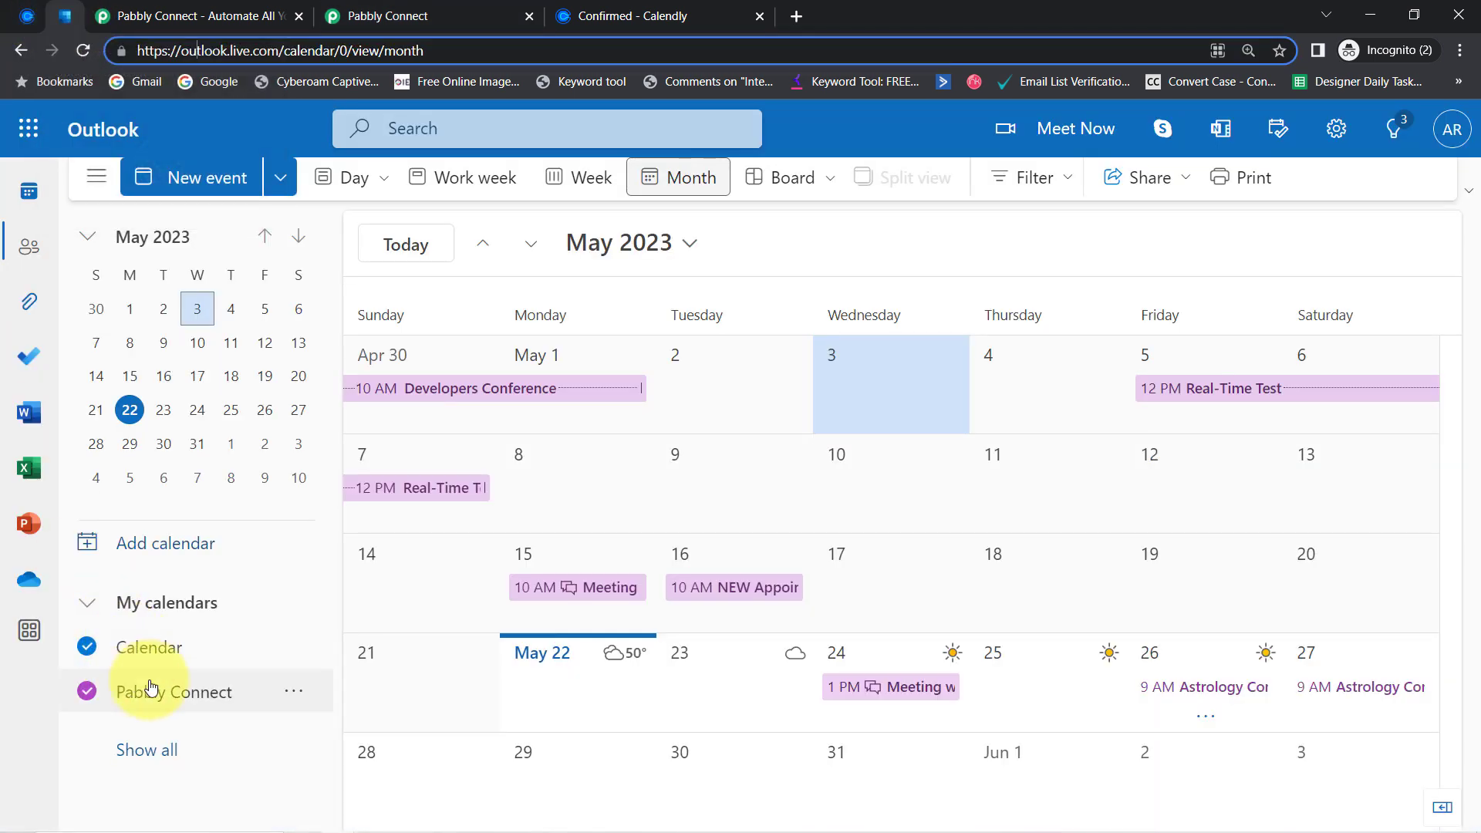
left_click(146, 750)
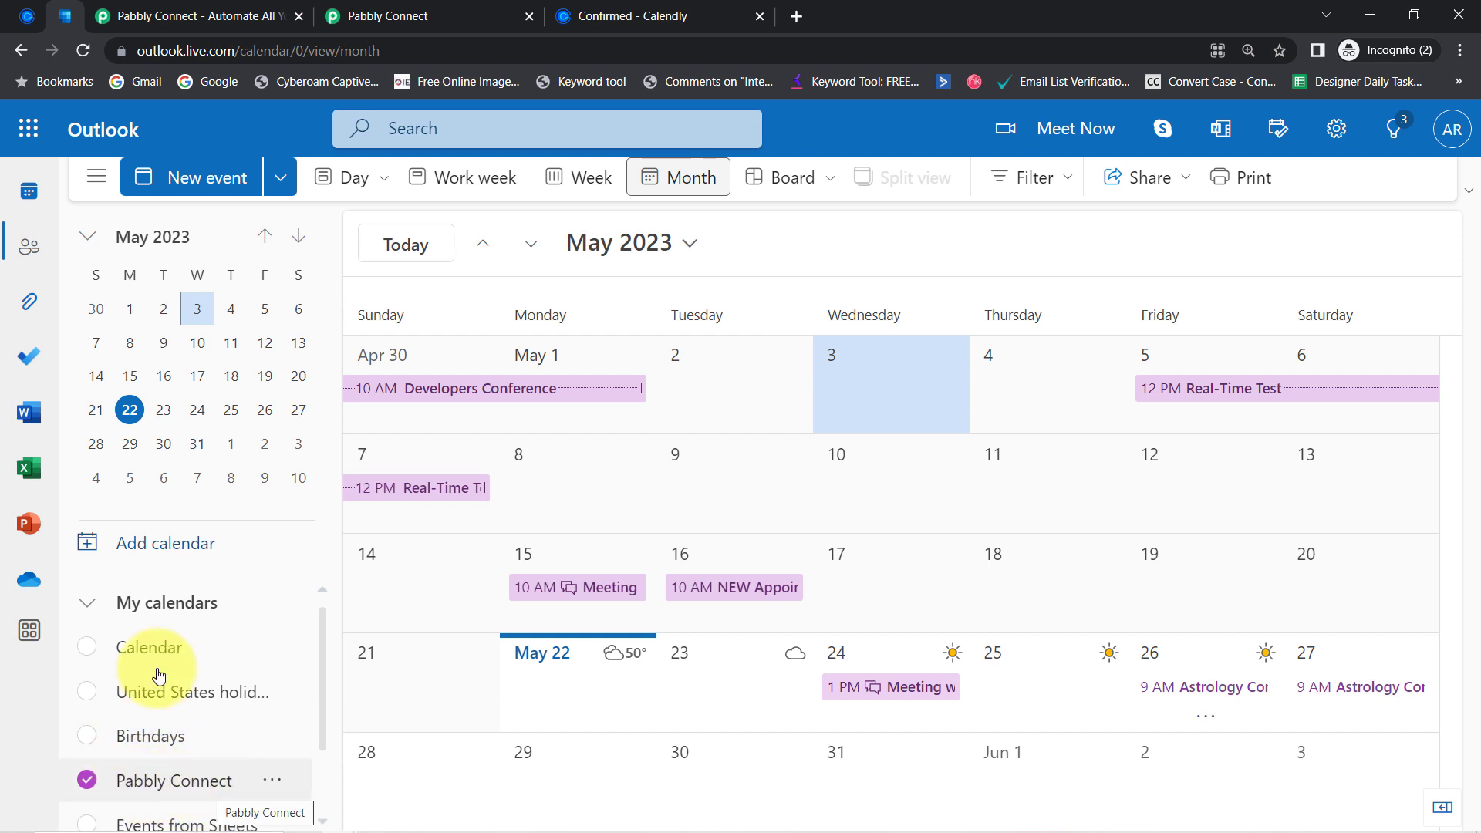
left_click(390, 16)
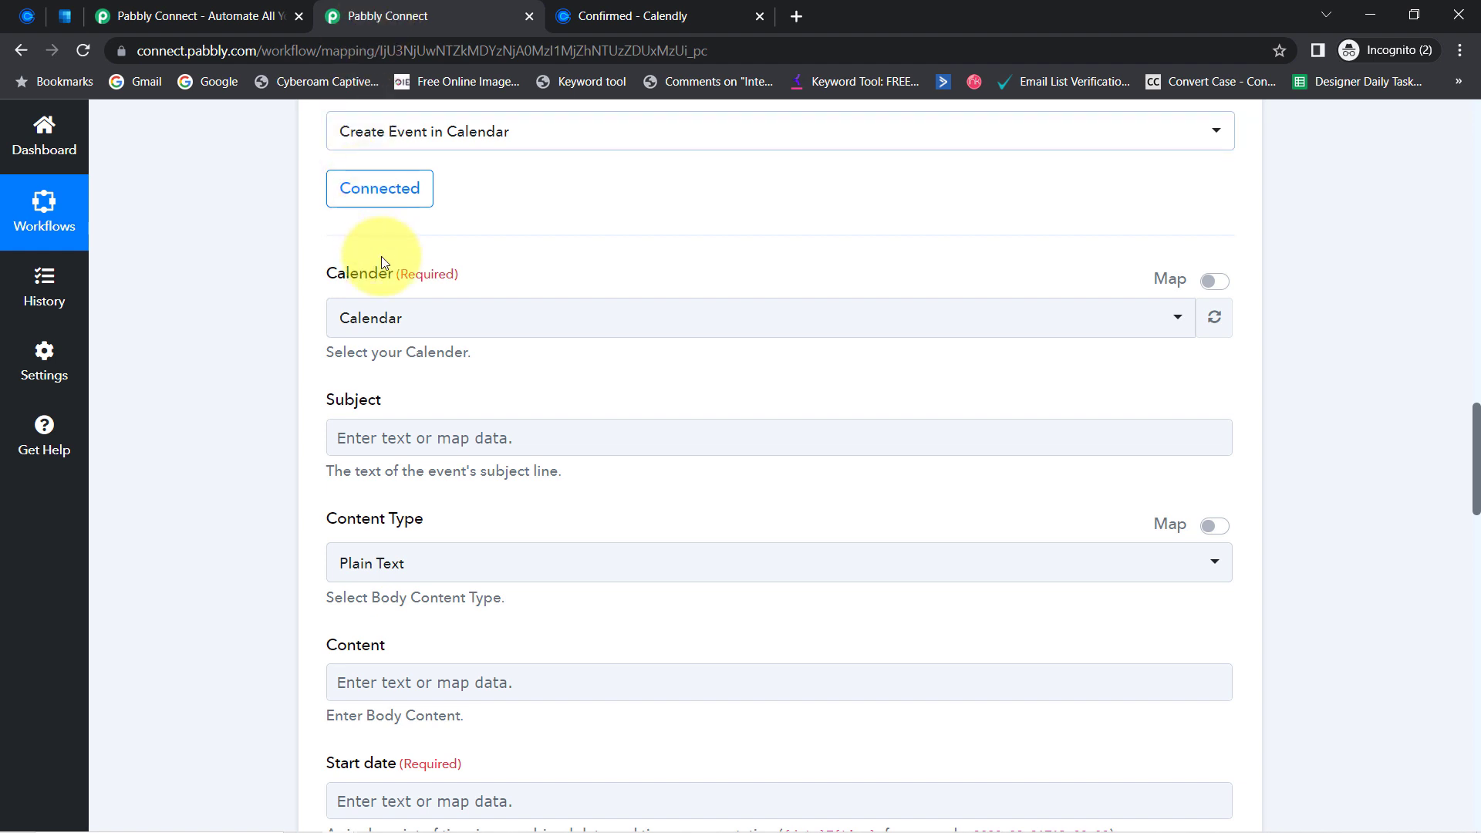
- Choose Pabbly Connect as the calendar in which the Microsoft Office 365 action creates the event
left_click(379, 322)
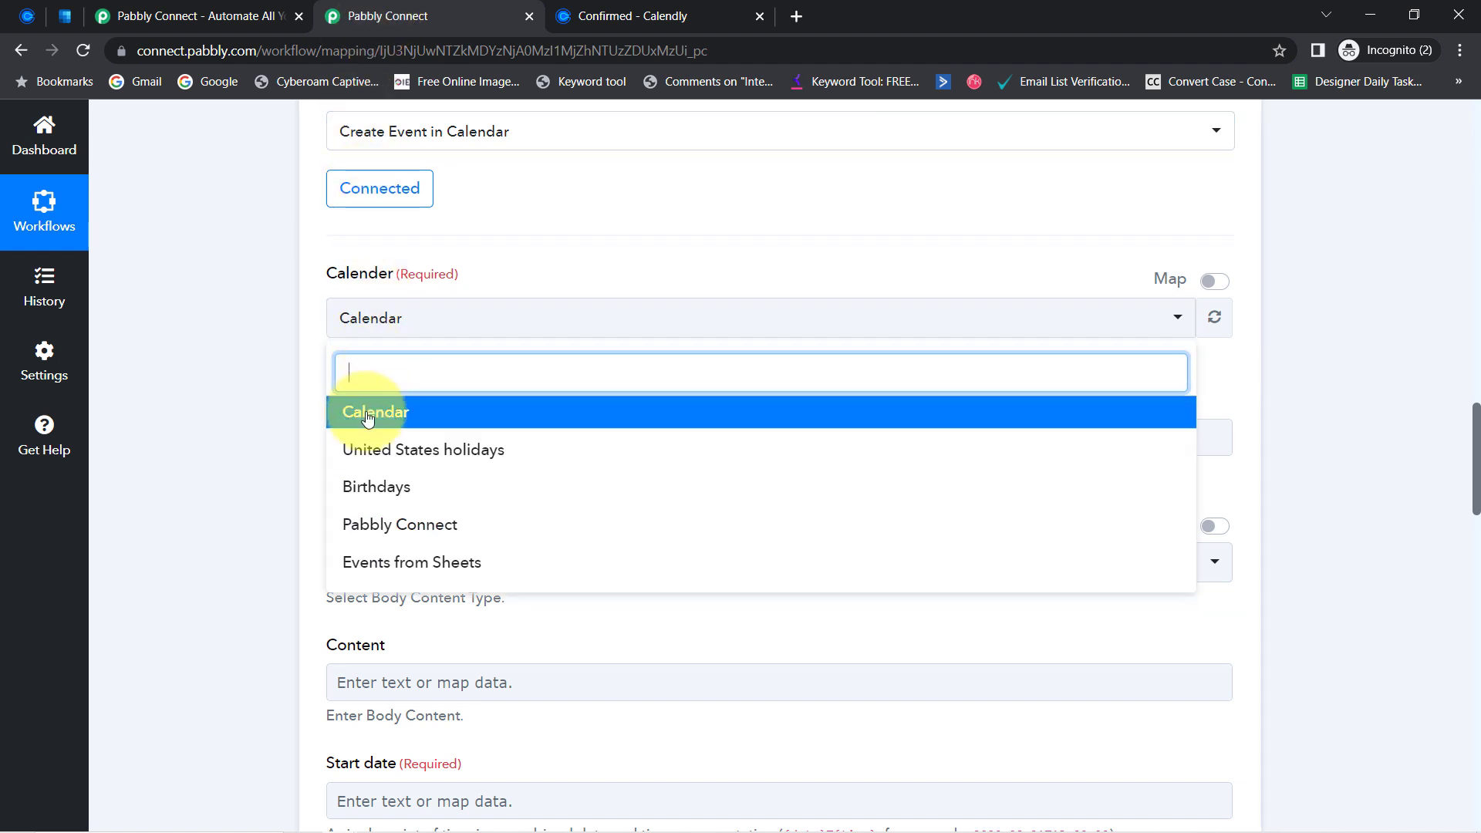
left_click(362, 522)
- Map the event's Subject to the Calendly trigger's Res3 Resource Name value, Astrology Consultation Online
left_click_drag(327, 402, 342, 402)
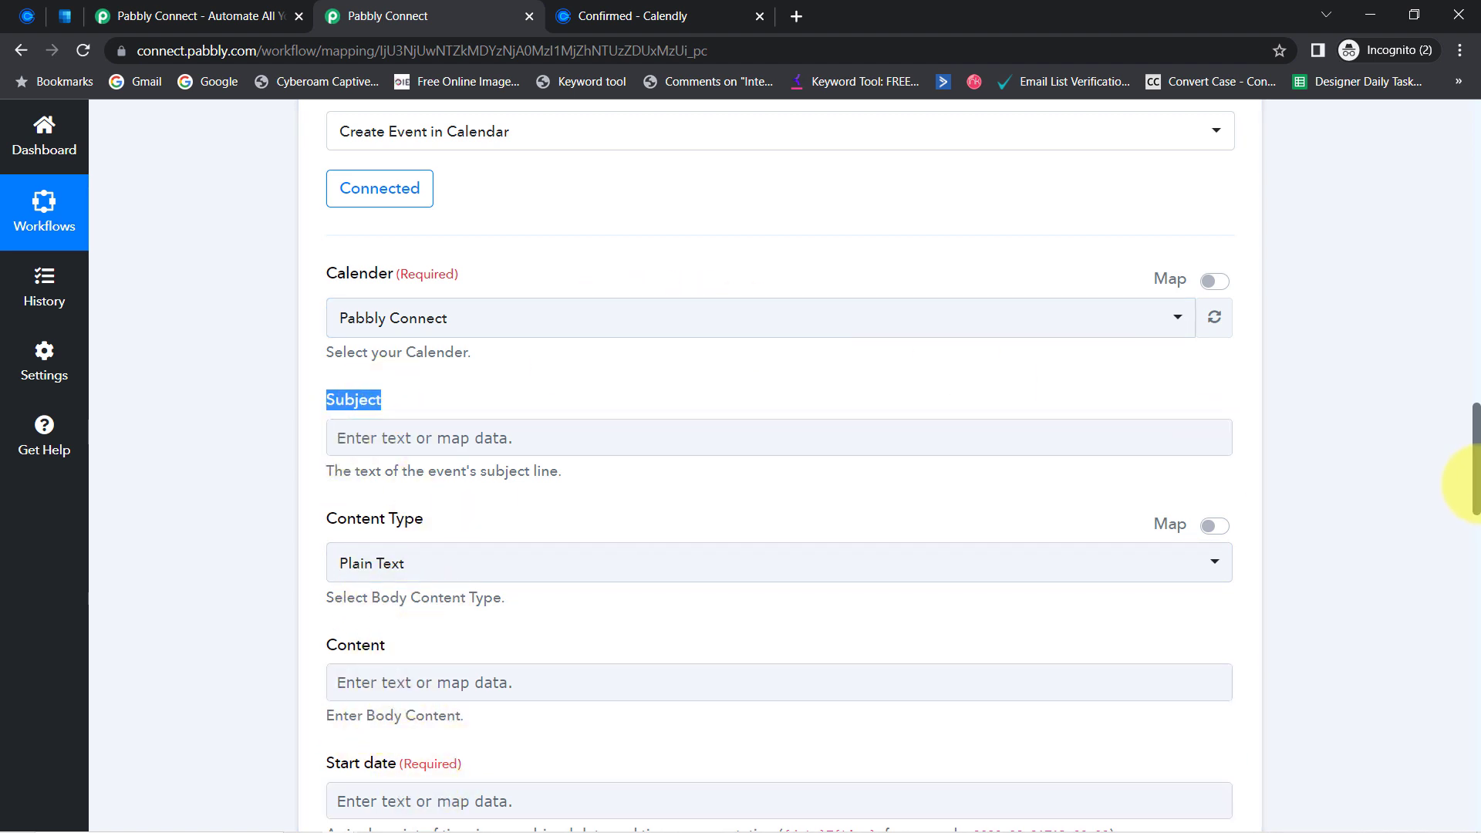
left_click_drag(1478, 482, 1447, 354)
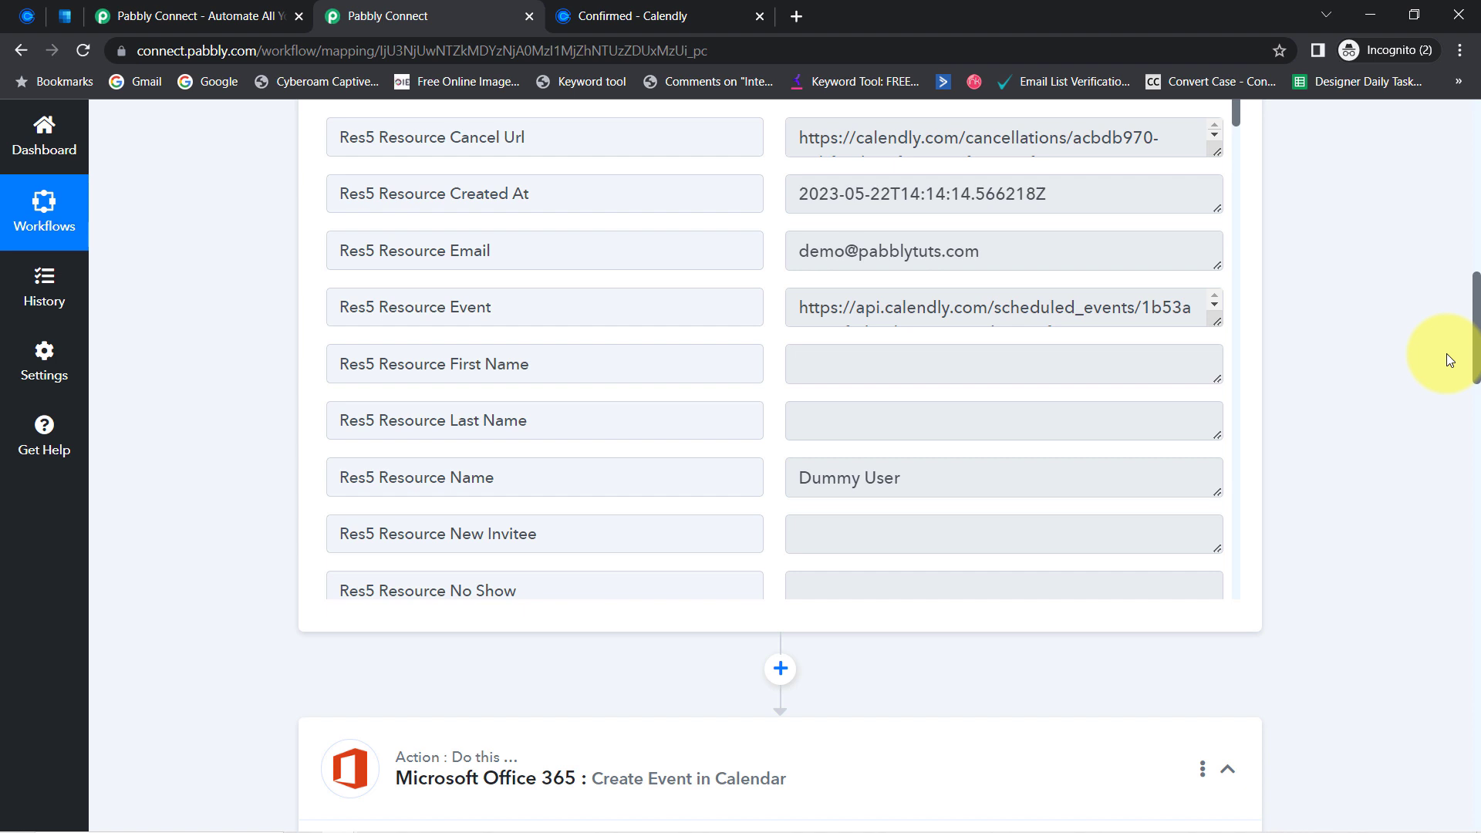
left_click_drag(1447, 354, 1423, 498)
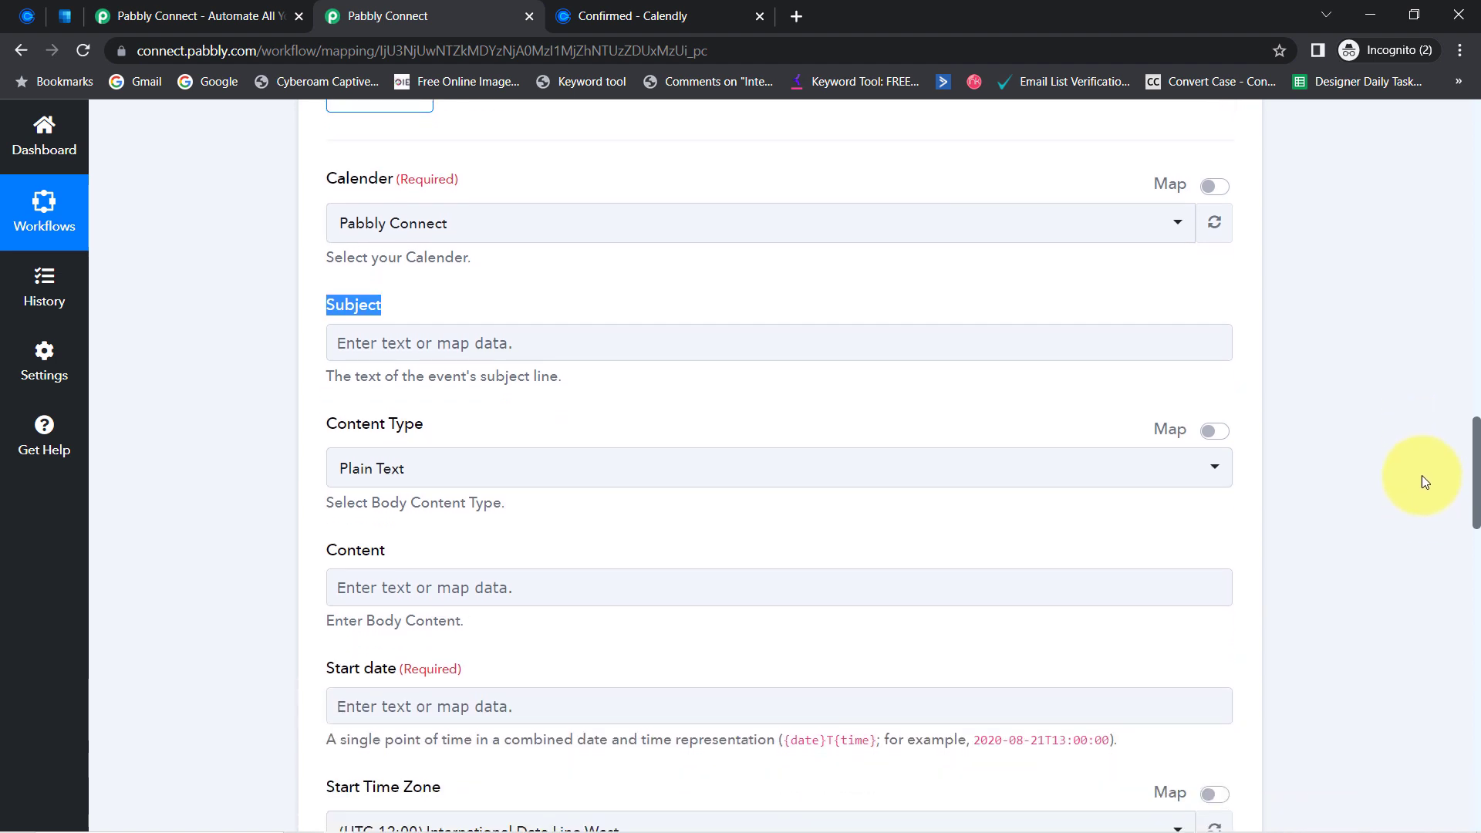
left_click(359, 346)
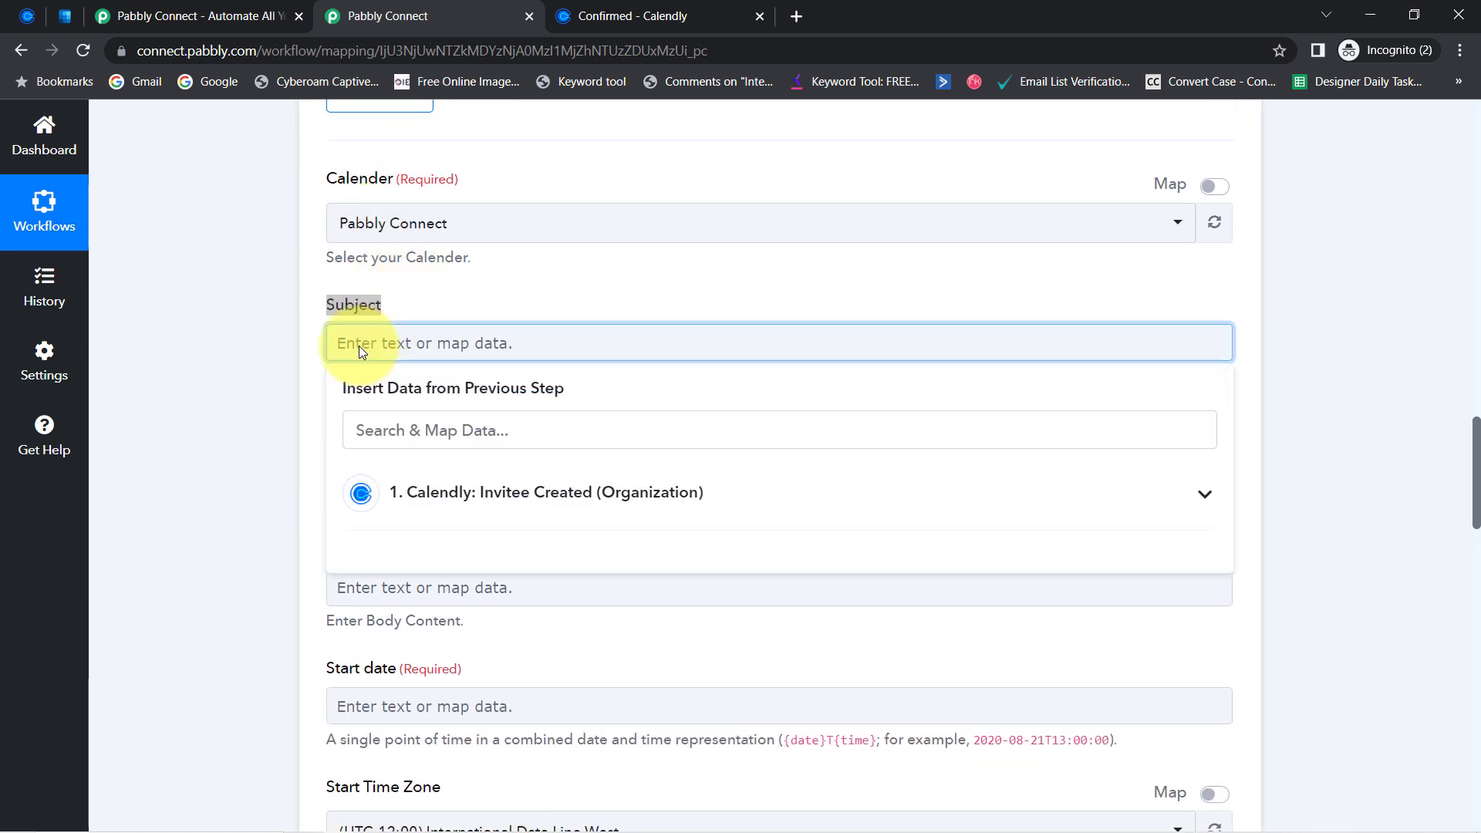
left_click(463, 492)
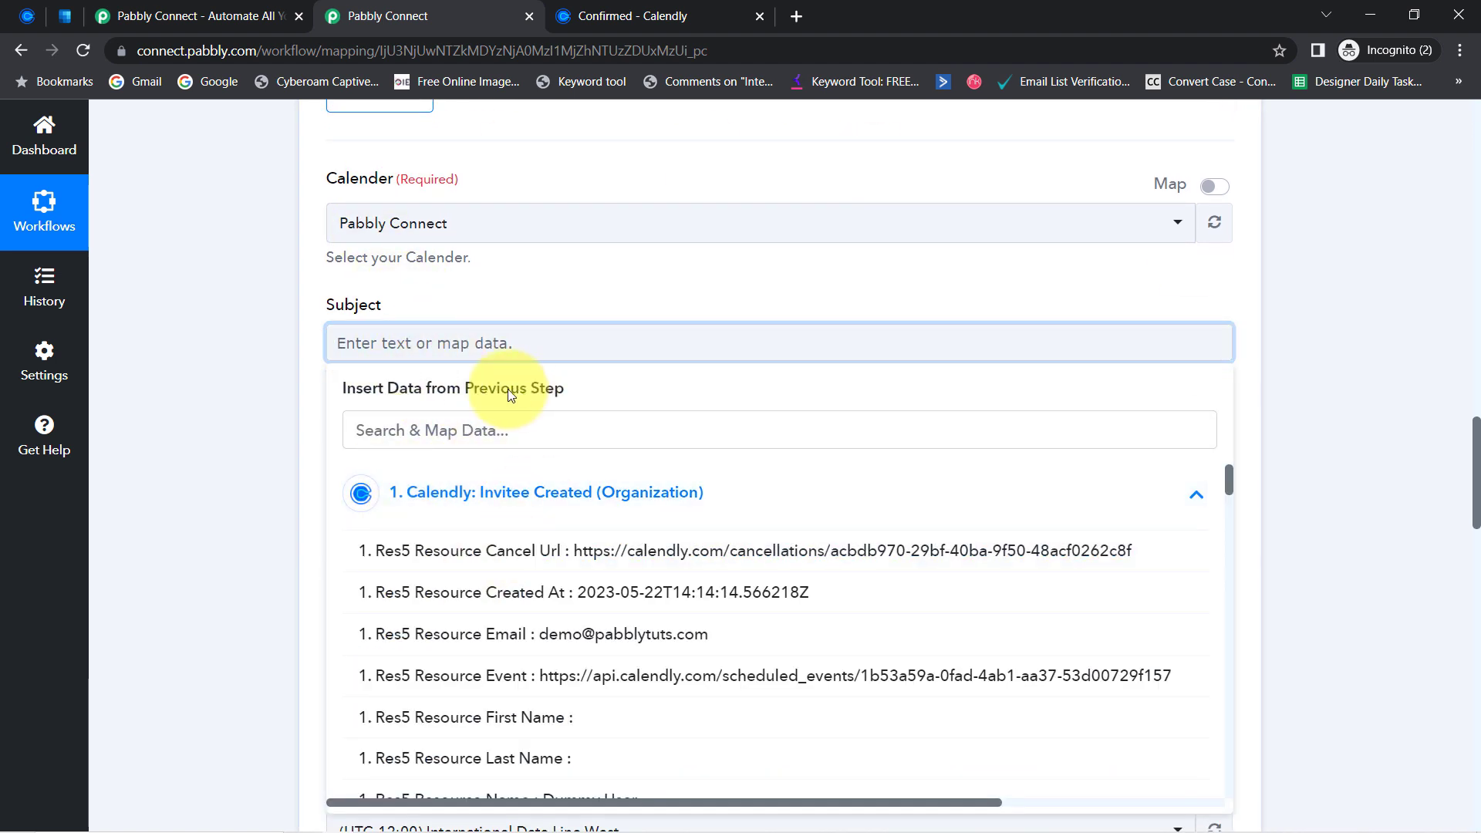
left_click(465, 441)
type("resou")
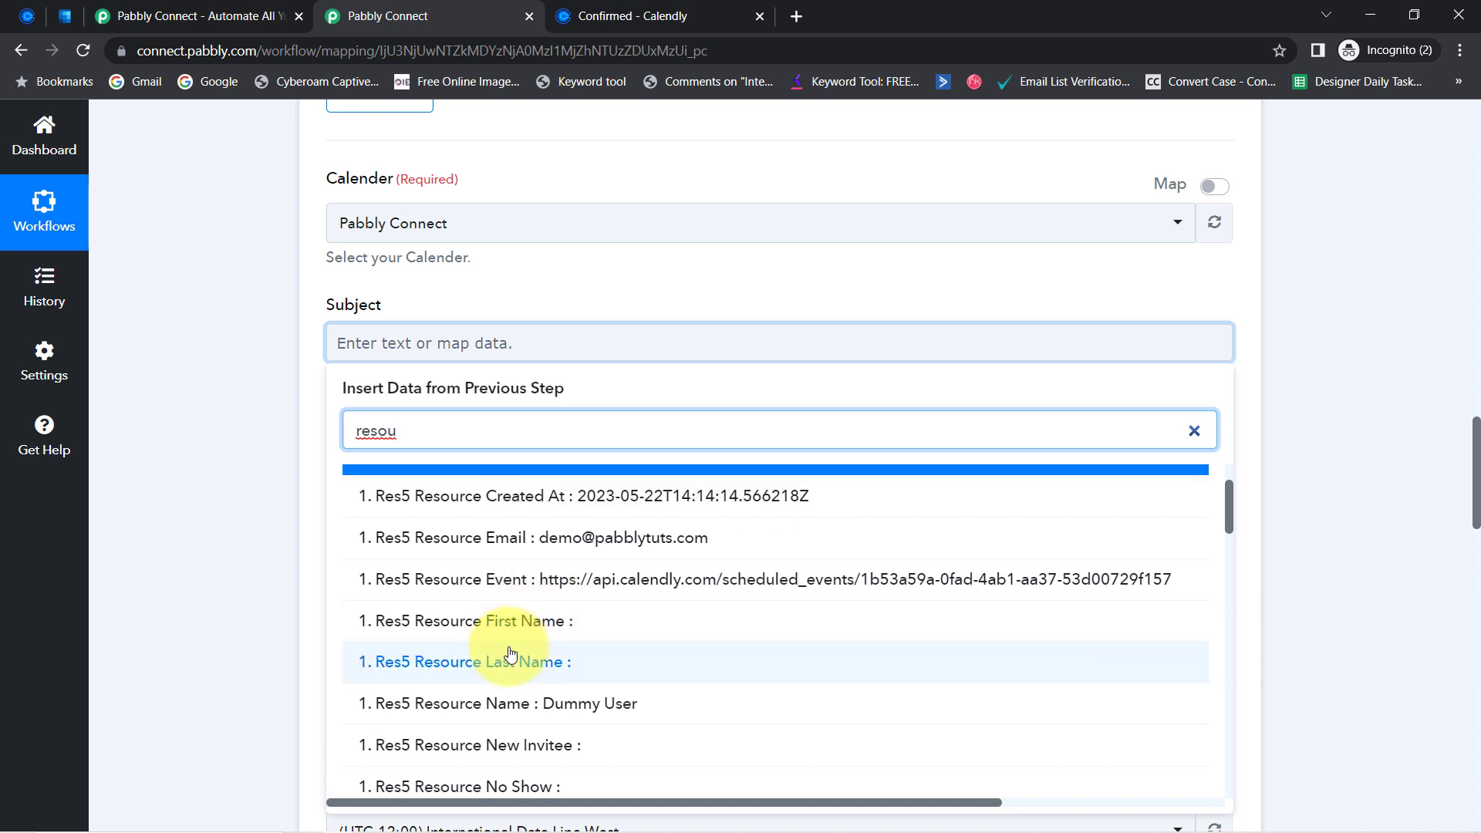
scroll(515, 655, "down", 3)
scroll(529, 633, "down", 2)
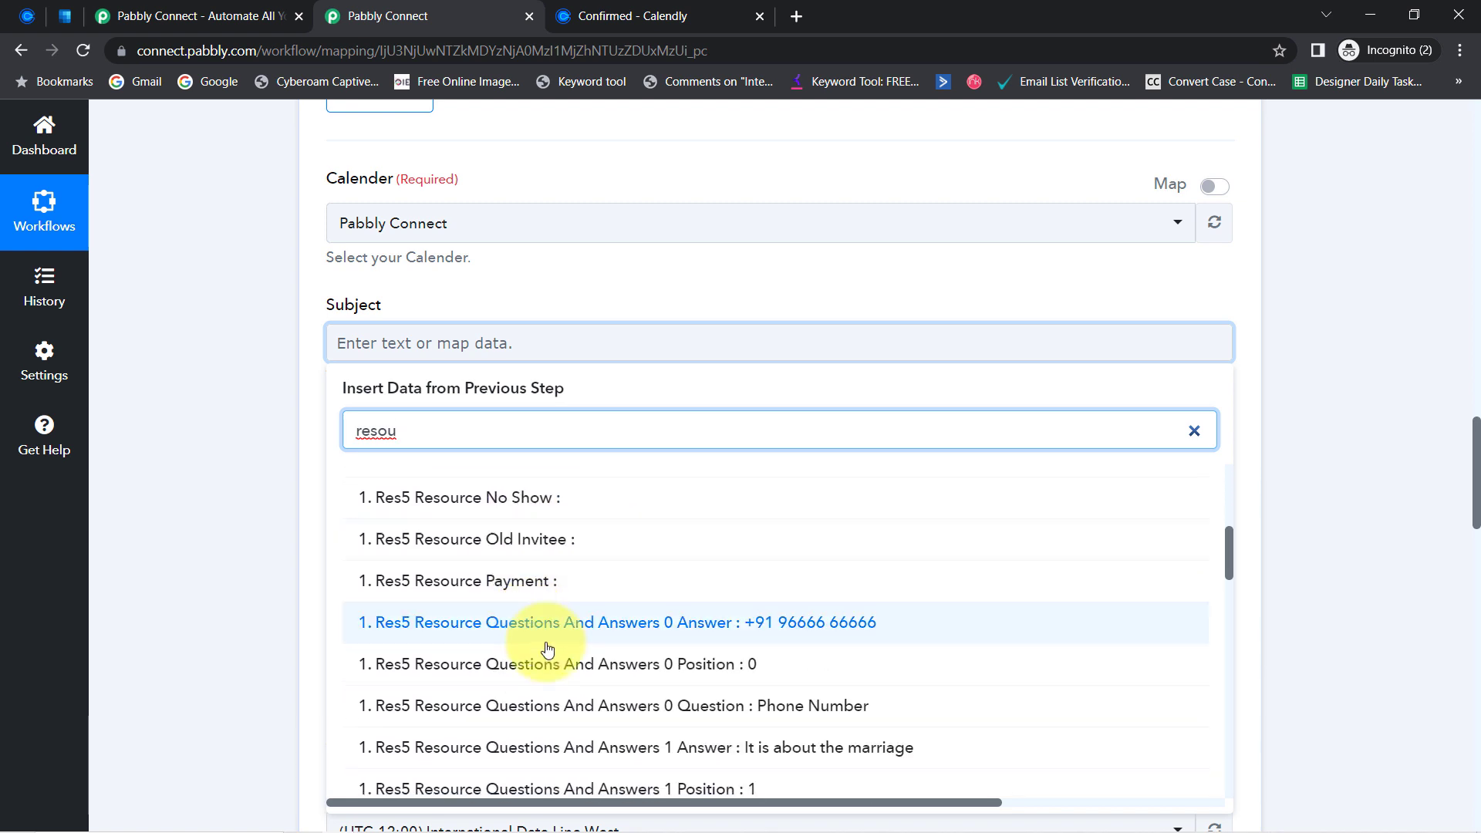
scroll(569, 622, "down", 5)
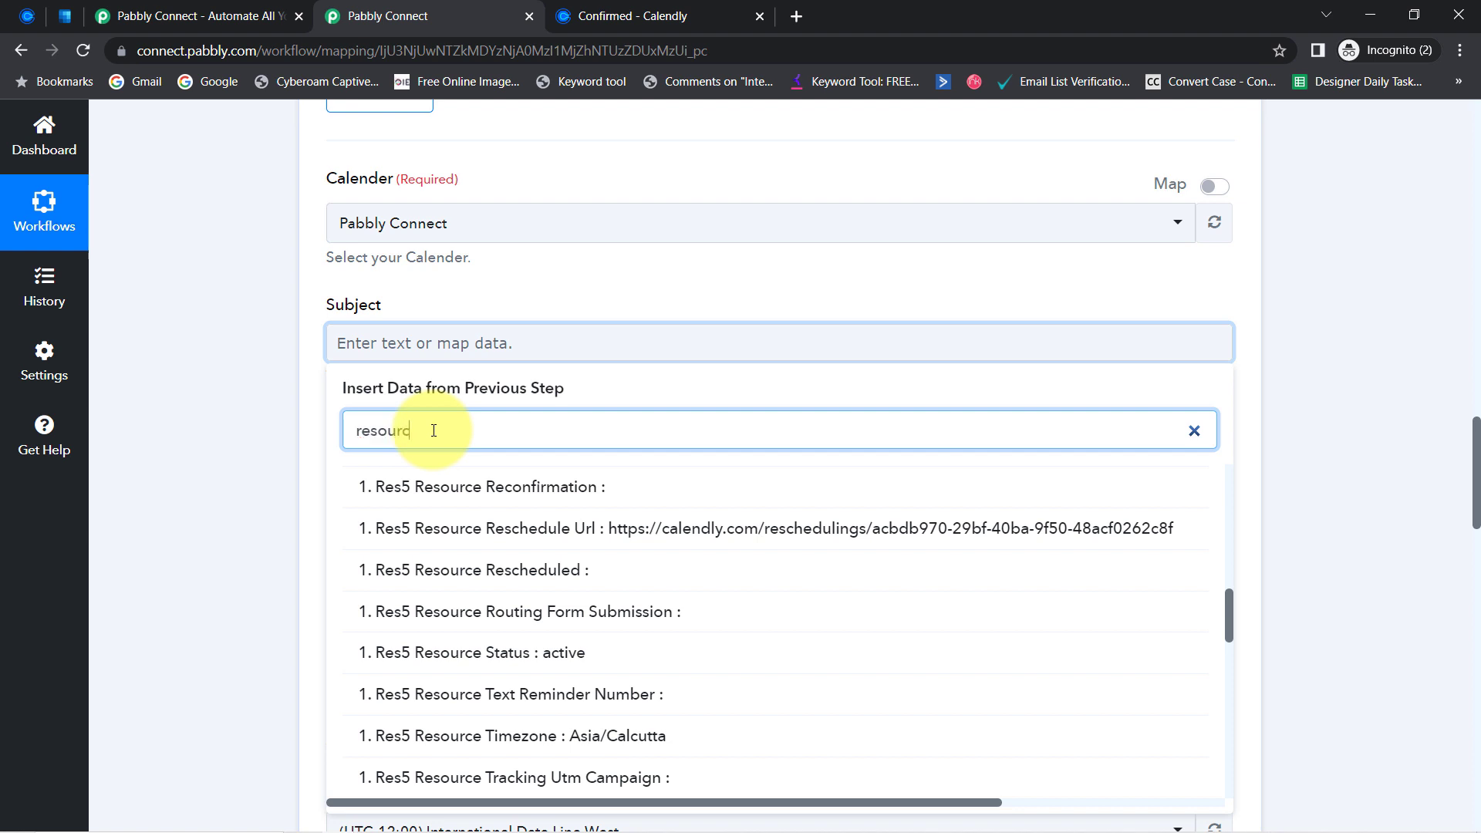
type("n")
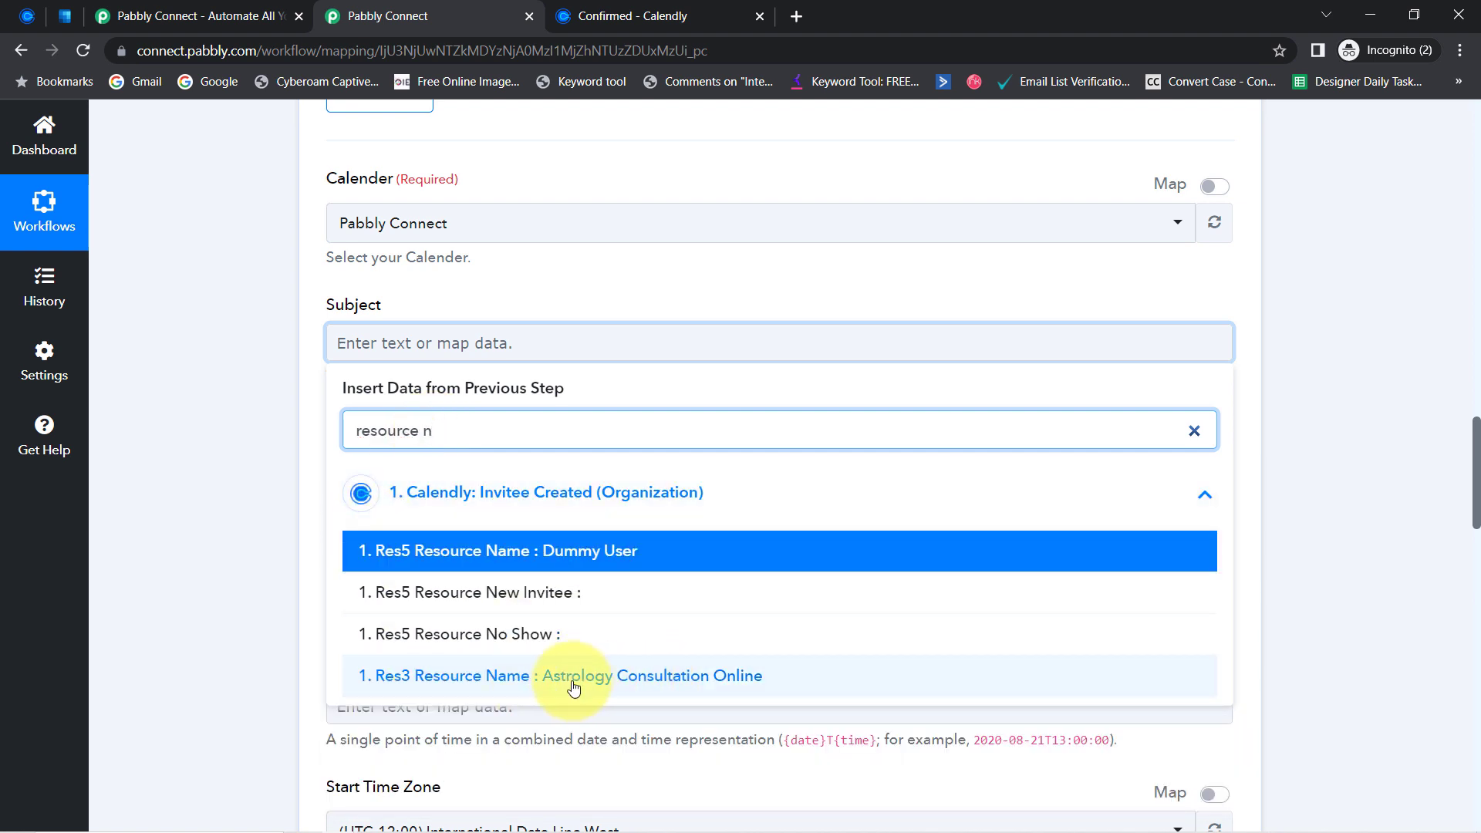
left_click(618, 683)
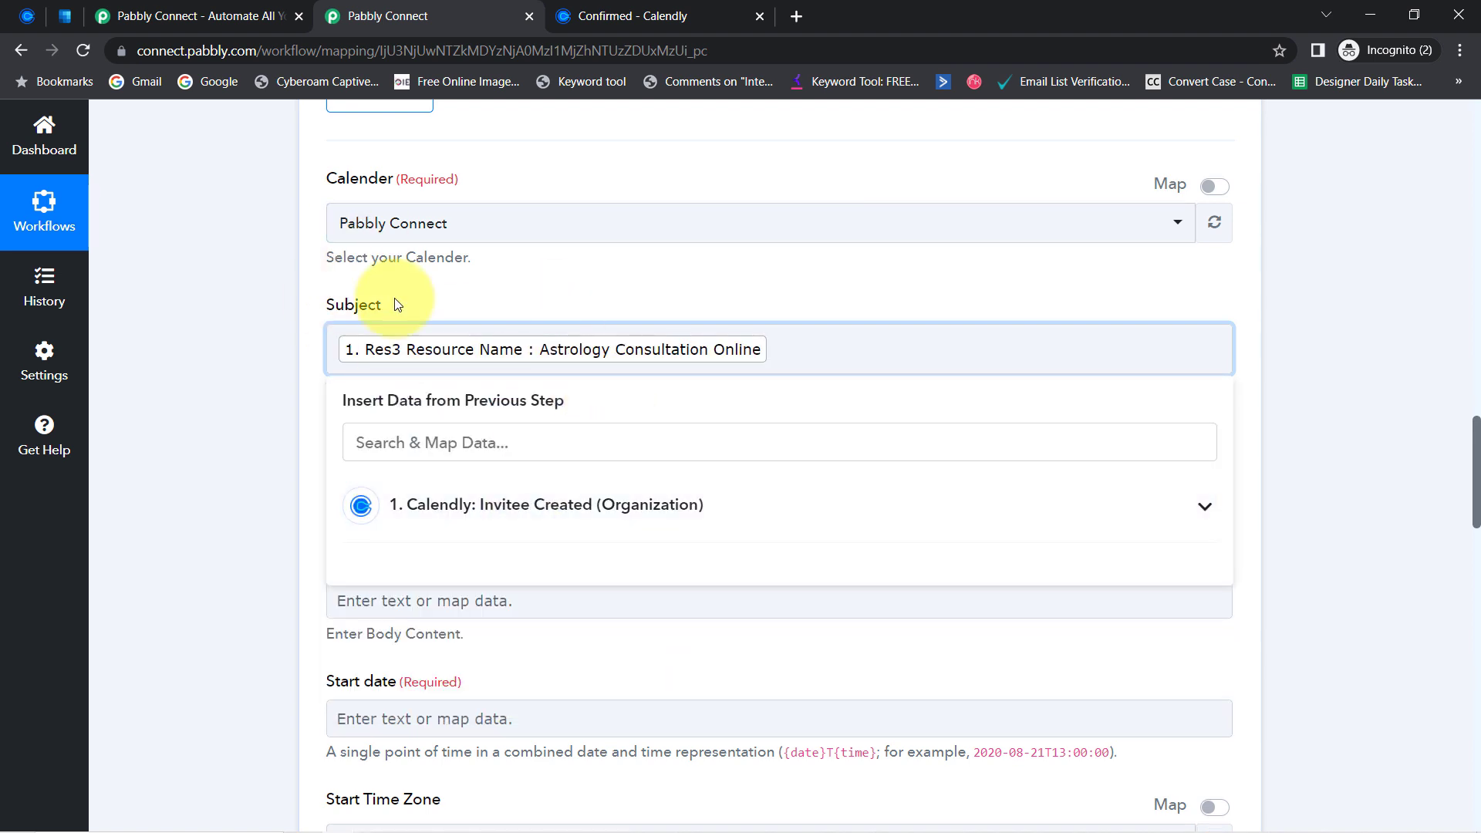
left_click(270, 334)
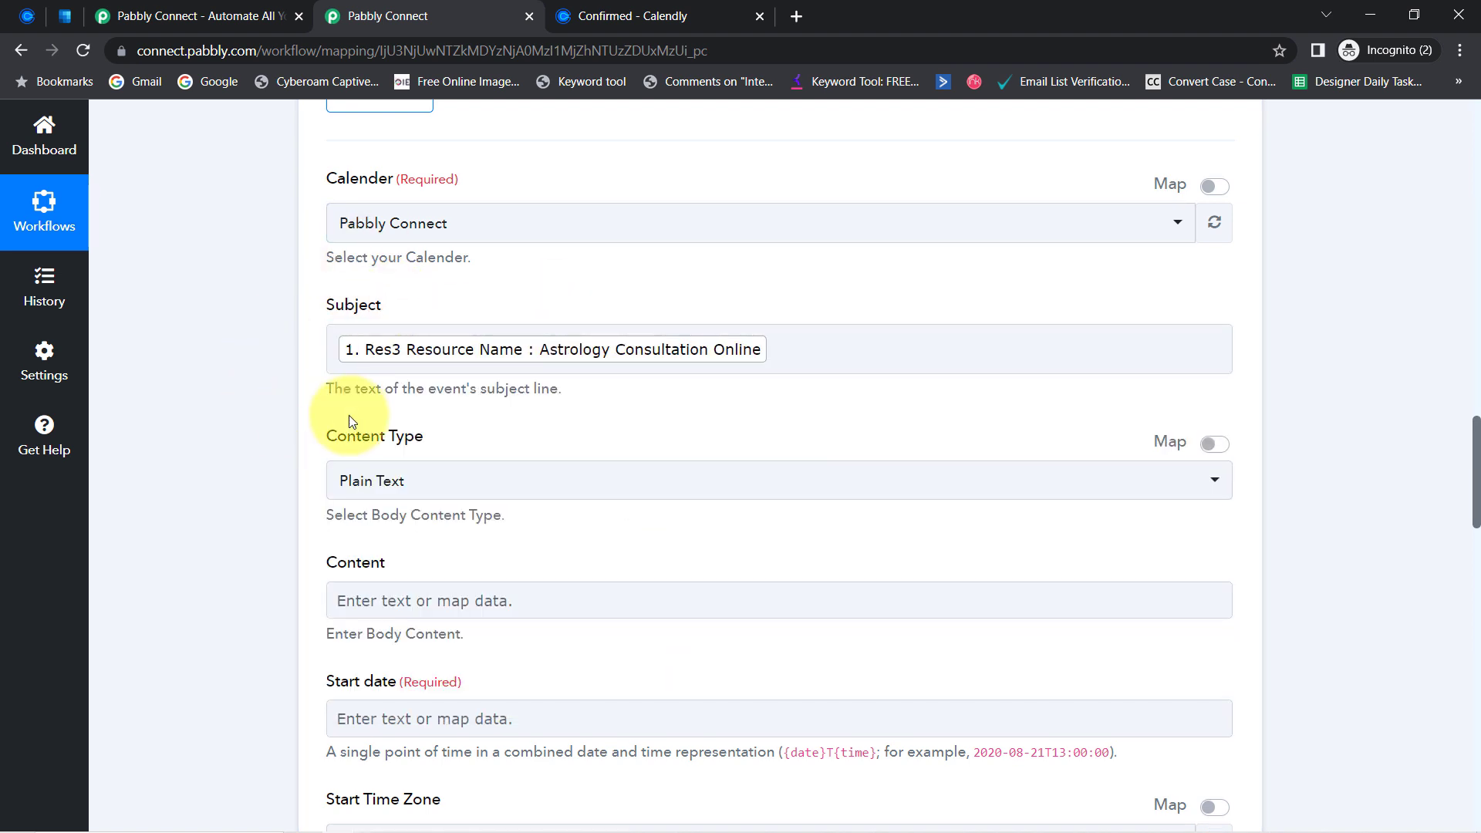
- Check the Content Type setting and look over the content, start date and end date fields of the event
left_click(370, 497)
left_click(312, 497)
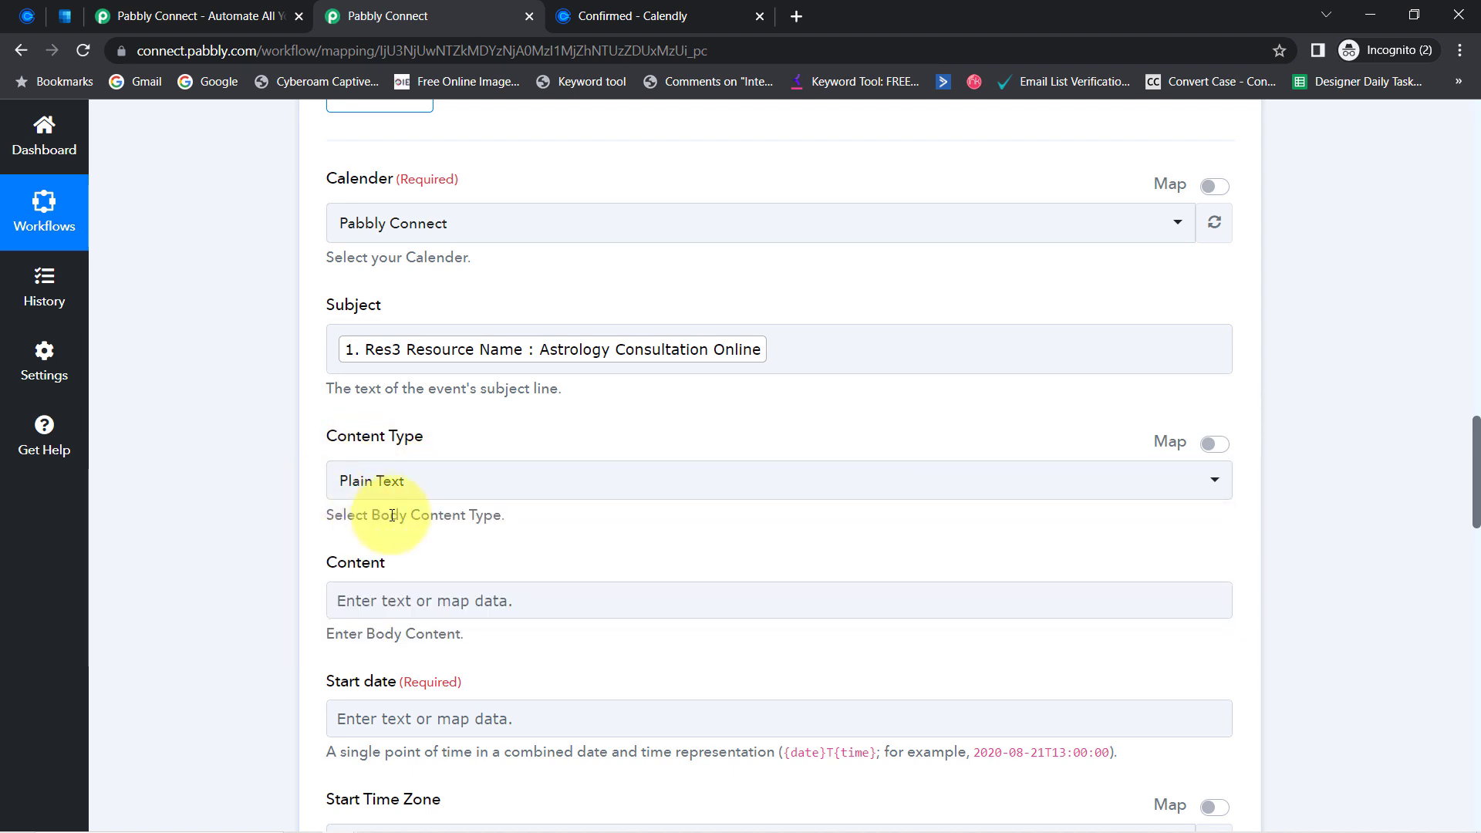
left_click_drag(1473, 495, 1474, 517)
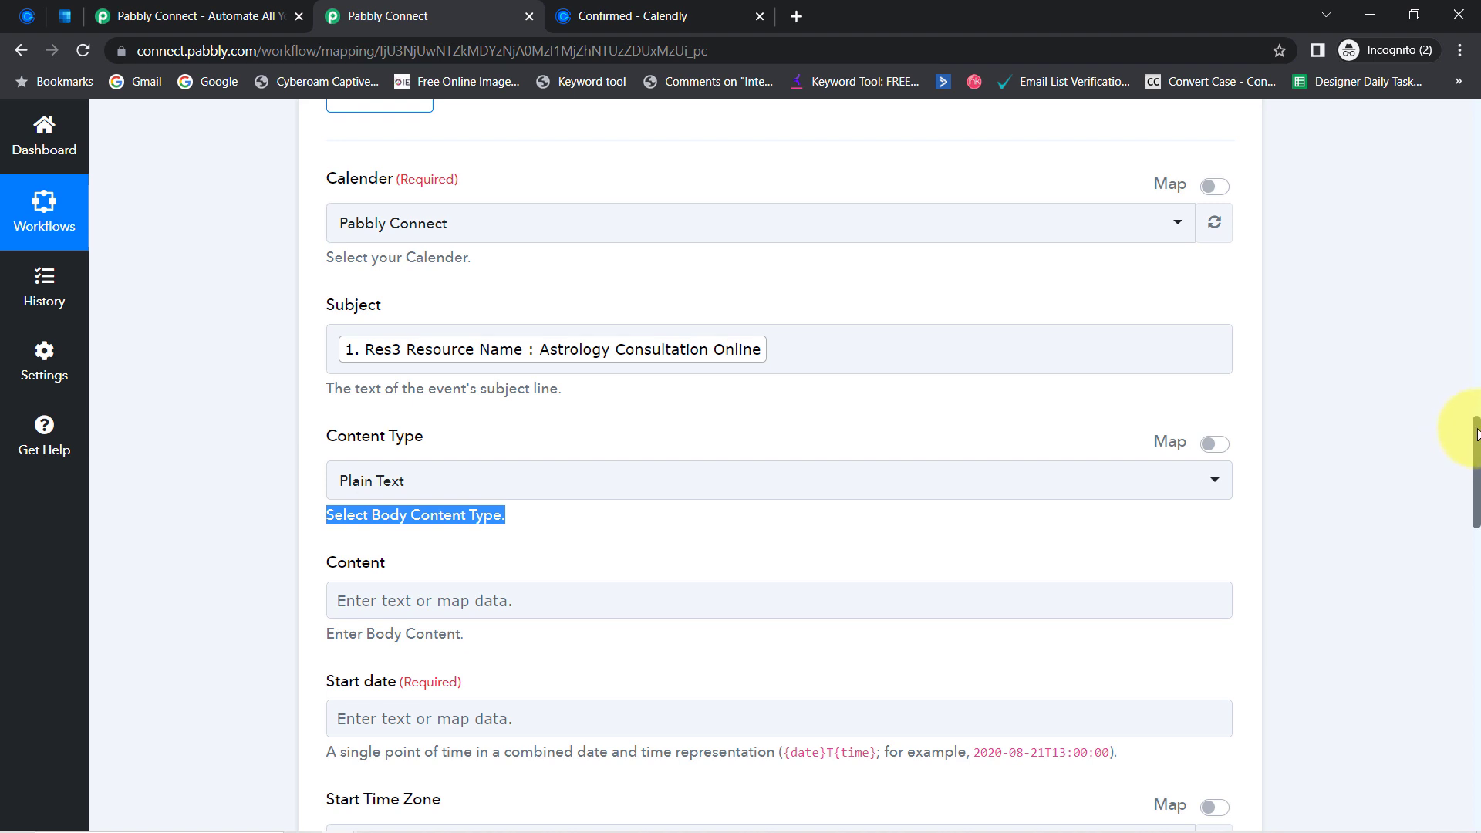
left_click_drag(1474, 434, 1464, 492)
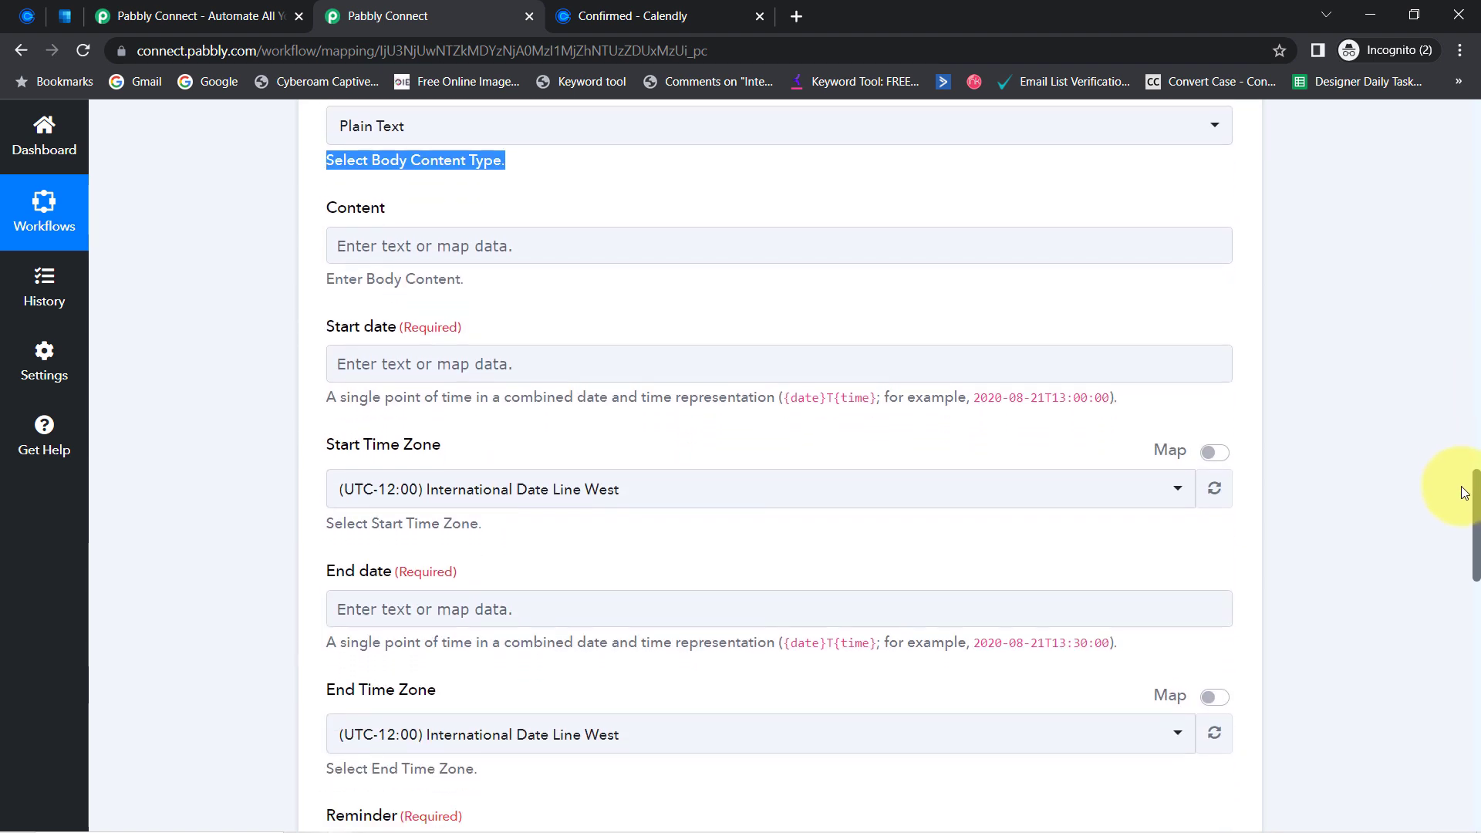
left_click(262, 314)
left_click_drag(341, 307, 390, 312)
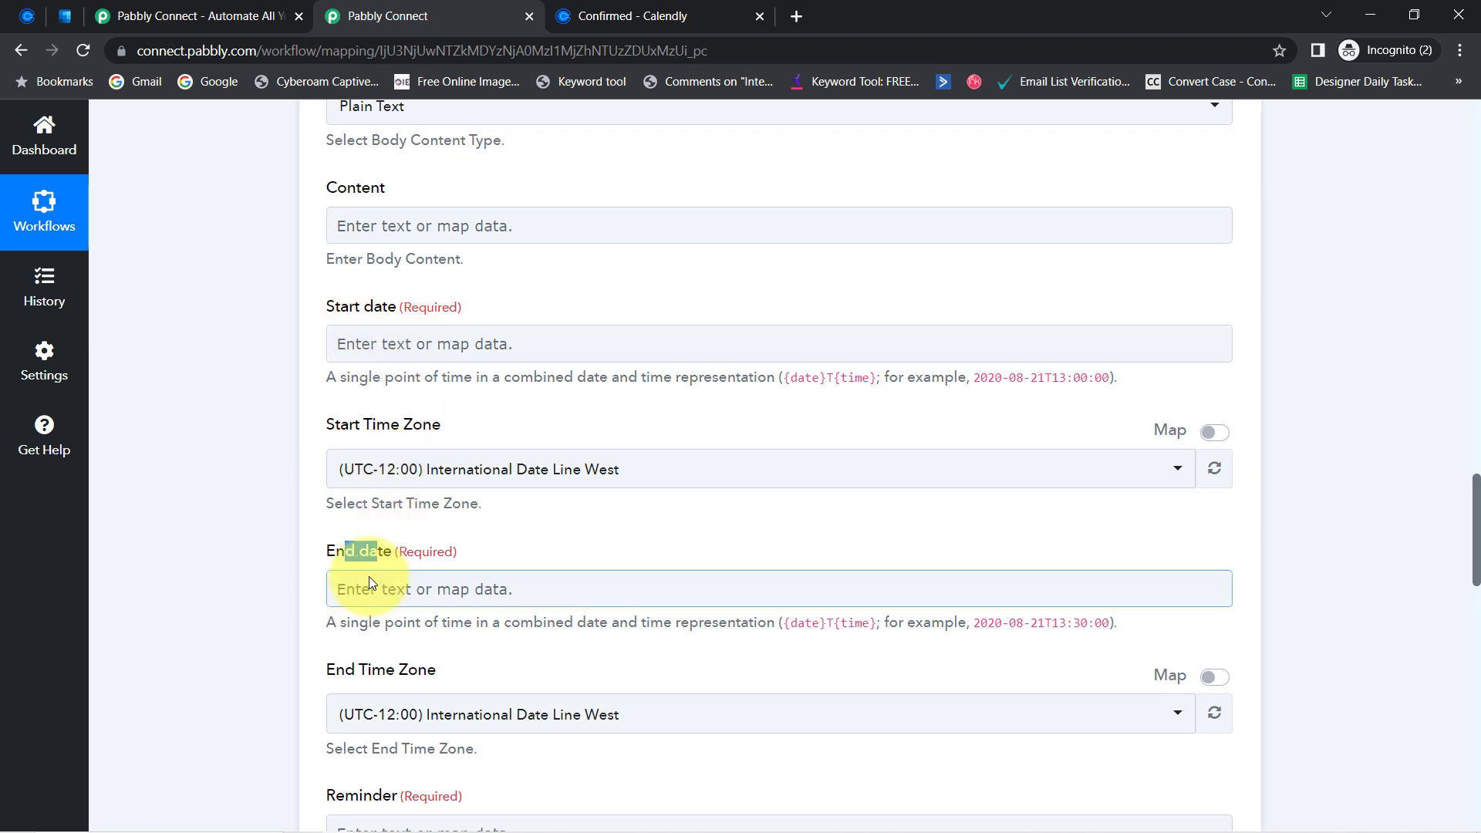
- Map the event's Start date to the Calendly trigger's Res3 Resource Start Time value
left_click(359, 348)
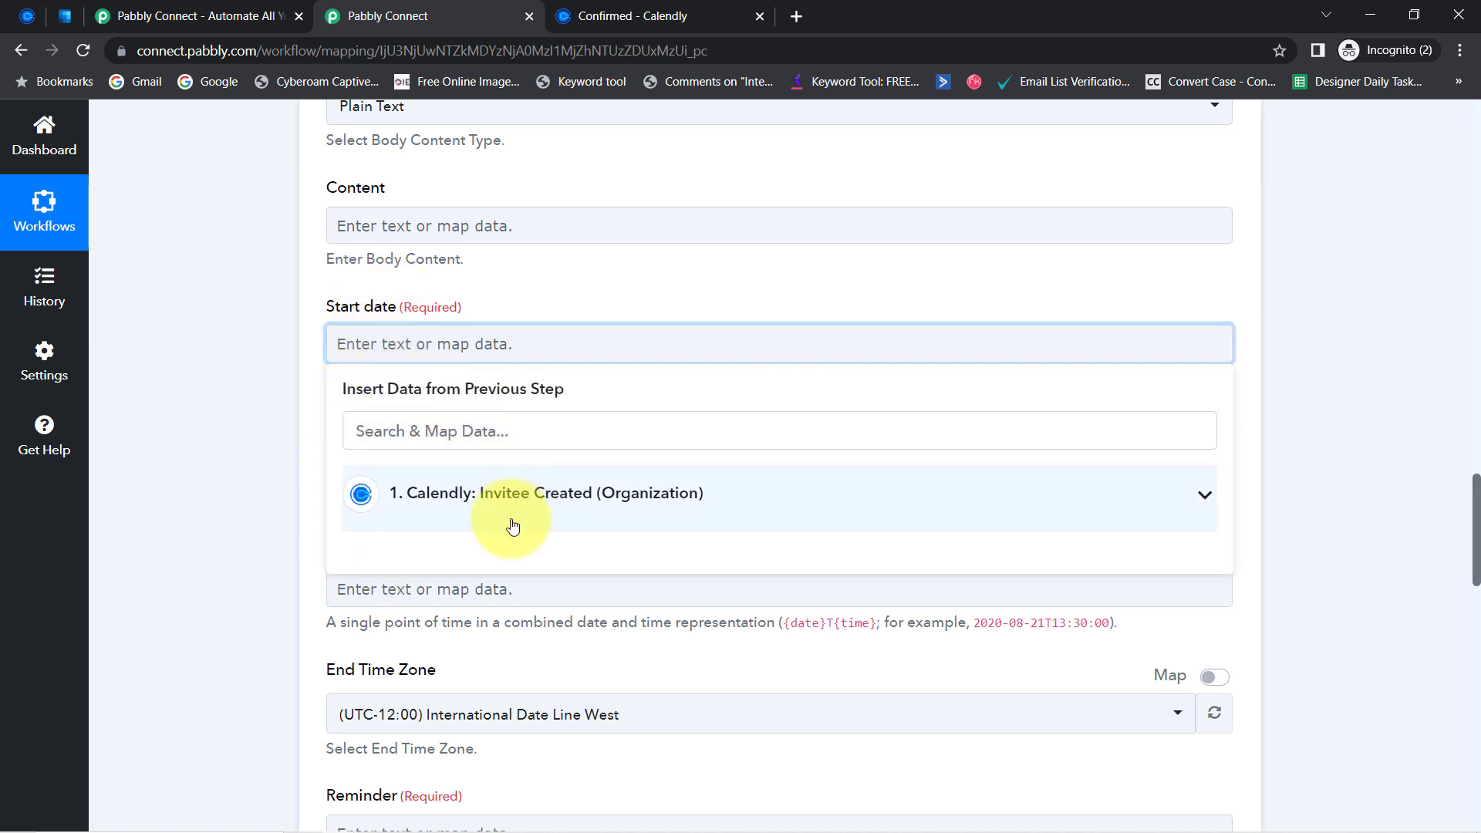
left_click(420, 494)
type("start")
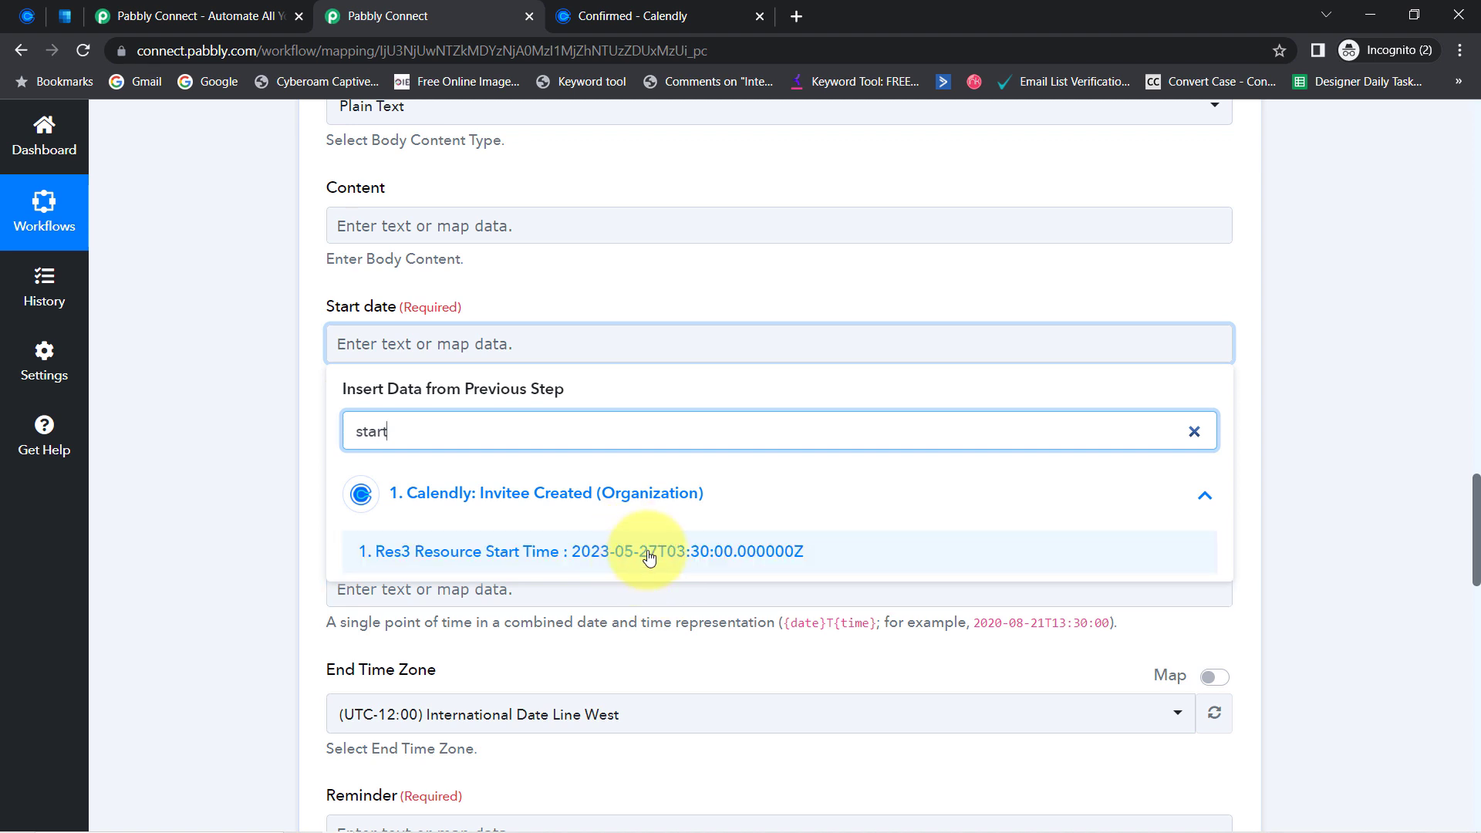
left_click(667, 560)
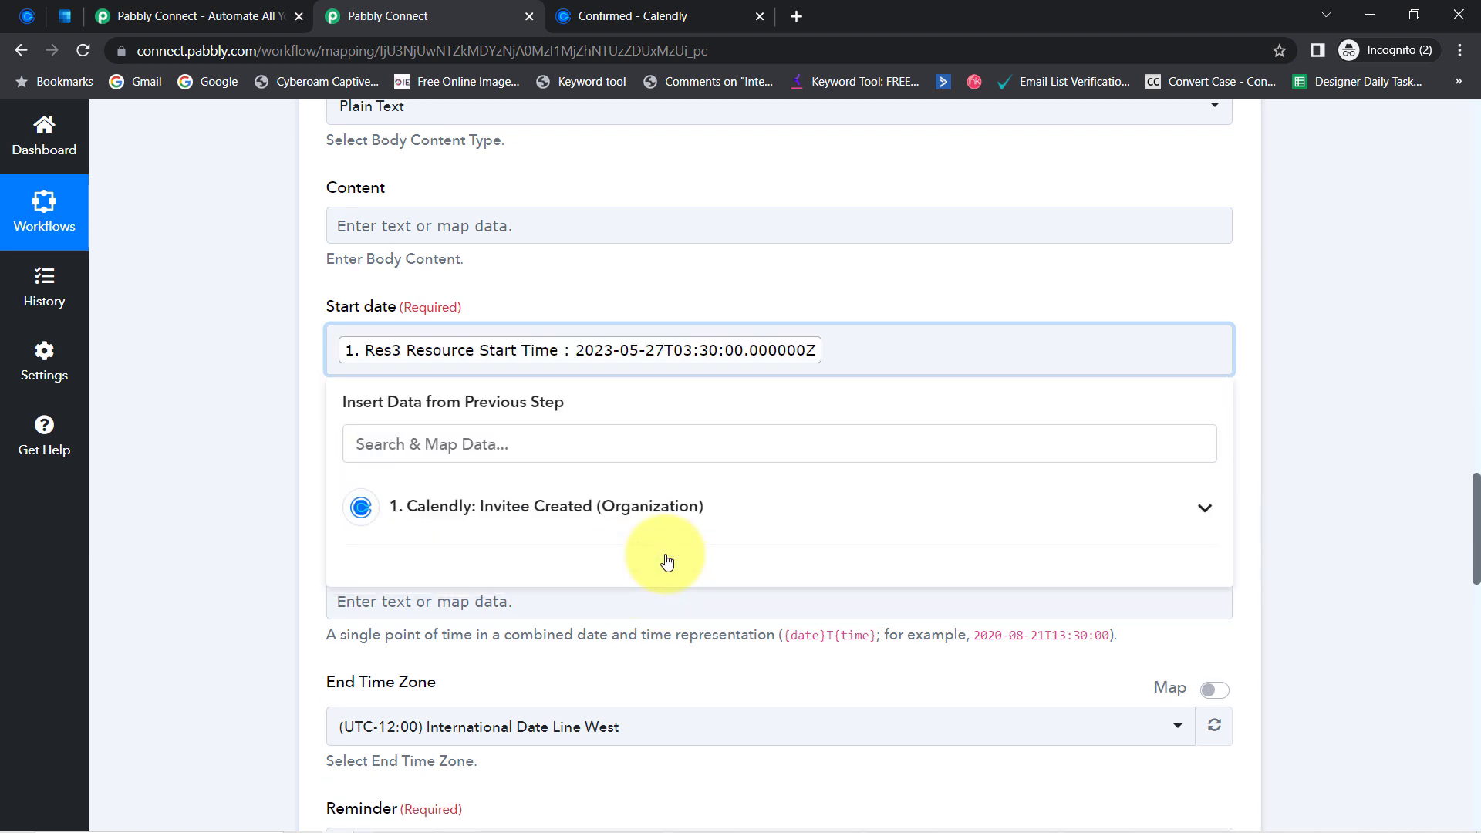
left_click(206, 371)
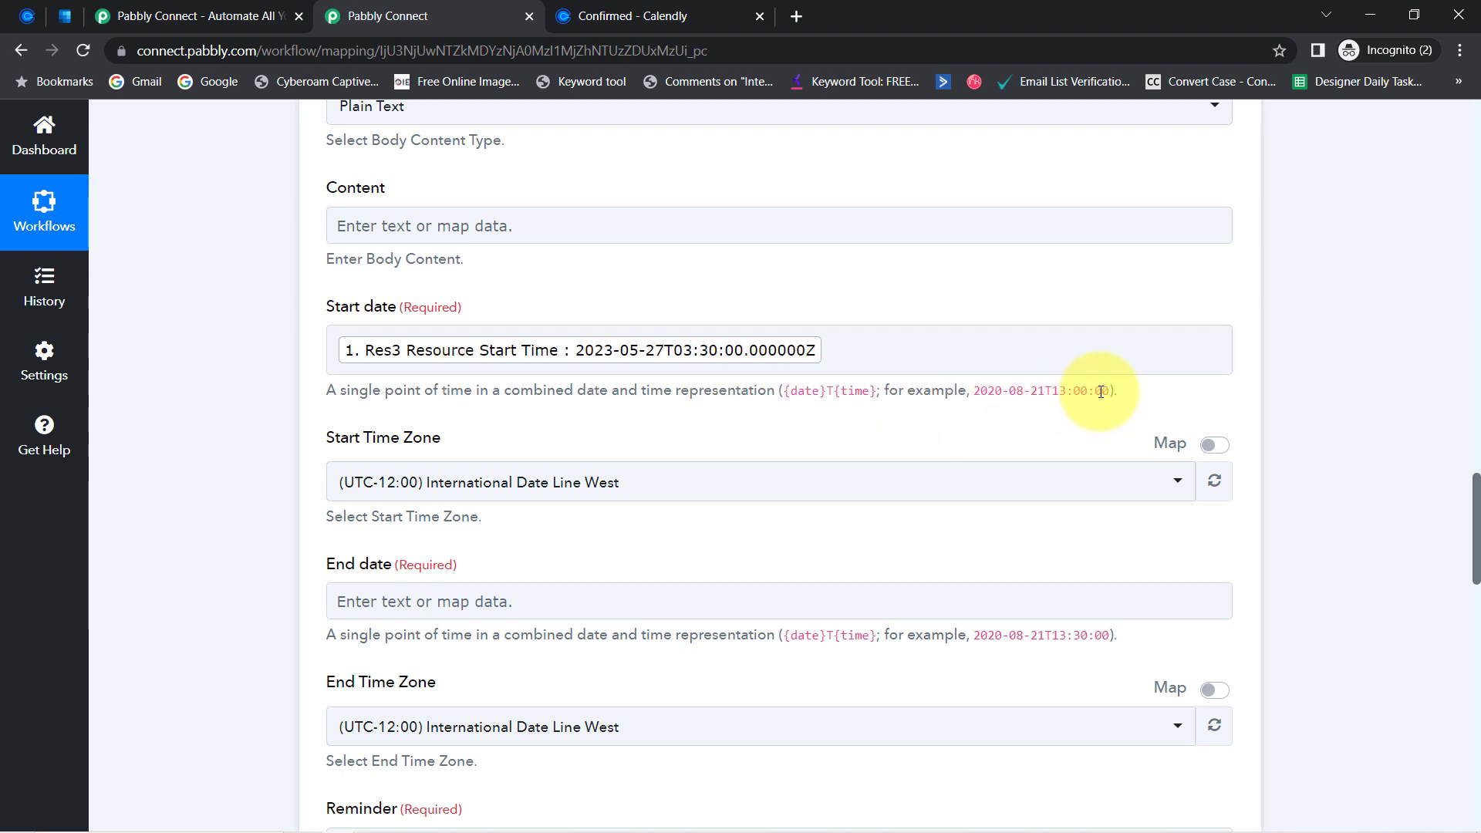
- Compare the mapped start time with the field's example date format and with the booked time on the Calendly confirmation page
left_click_drag(1111, 391, 619, 377)
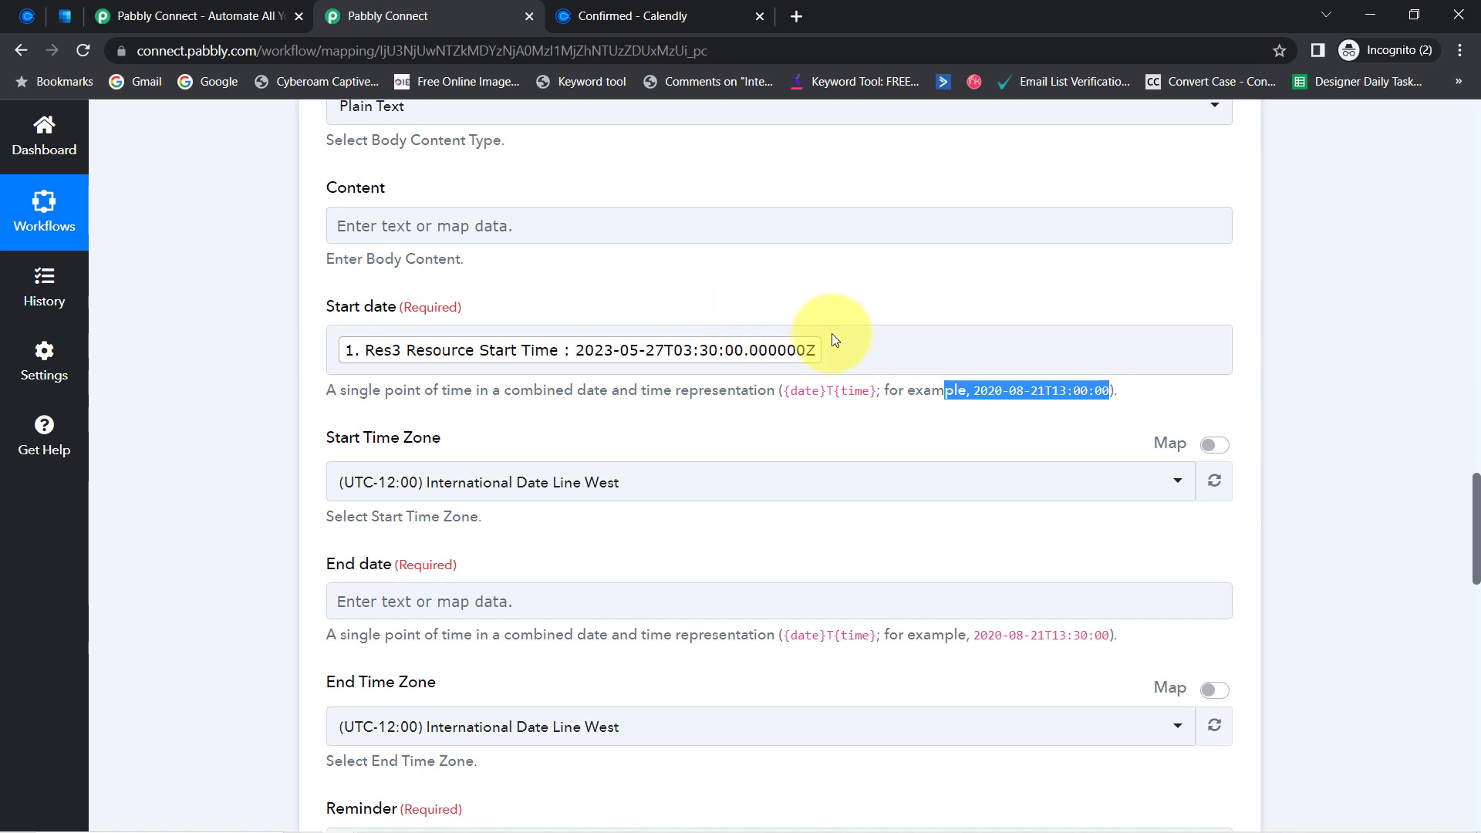
left_click(368, 429)
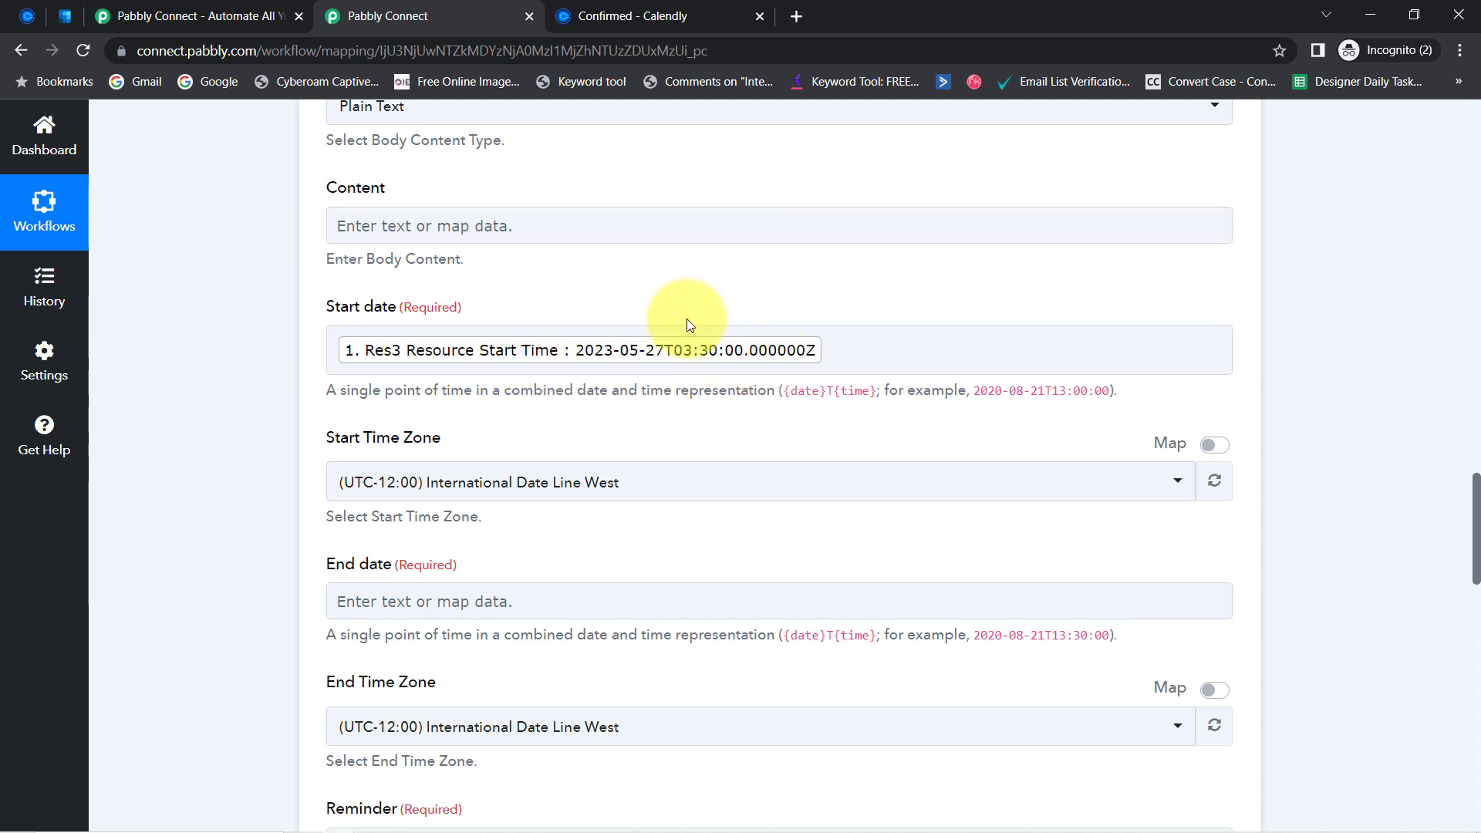
left_click(634, 10)
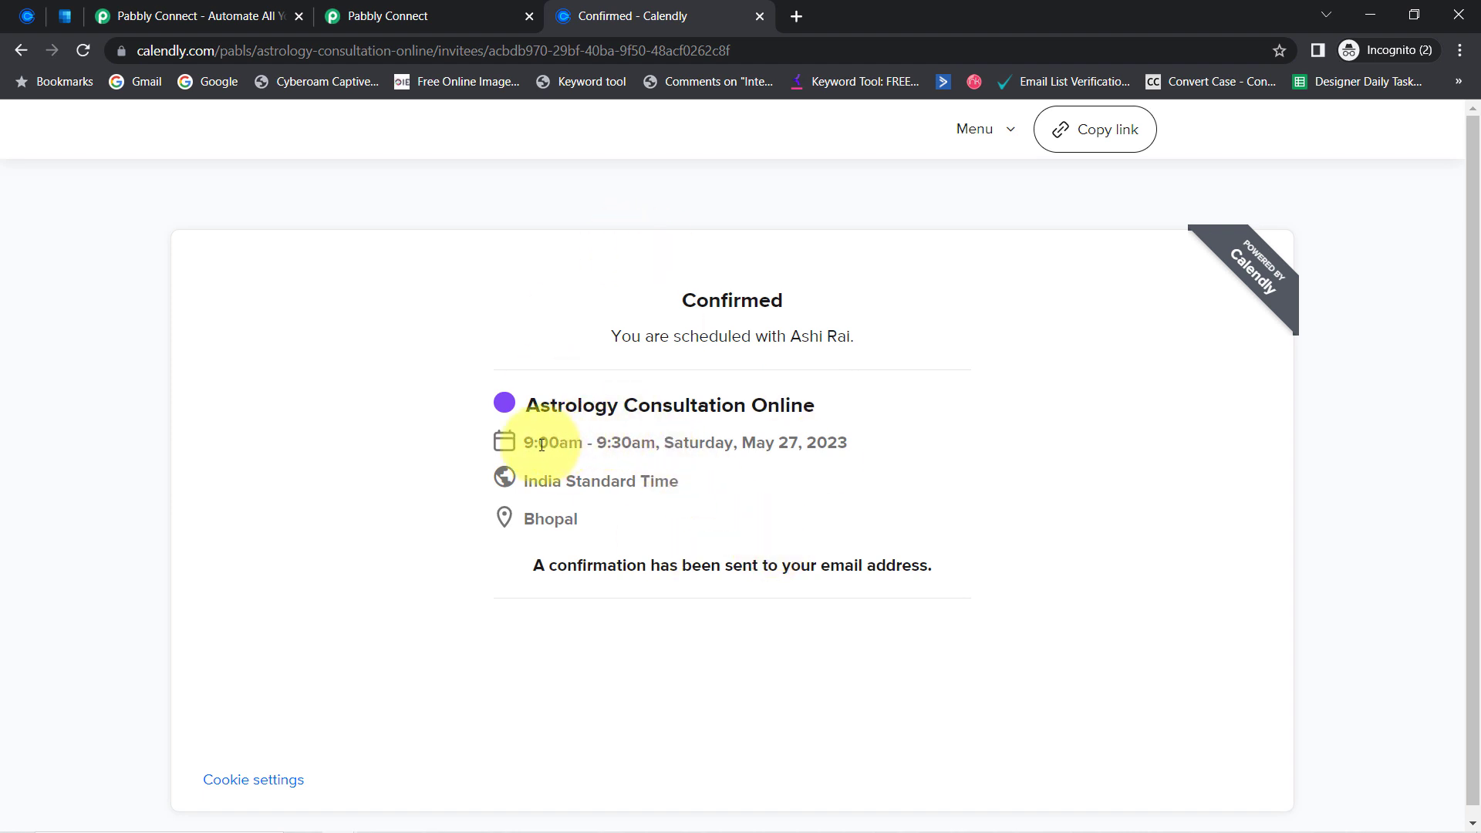
left_click_drag(527, 446, 650, 441)
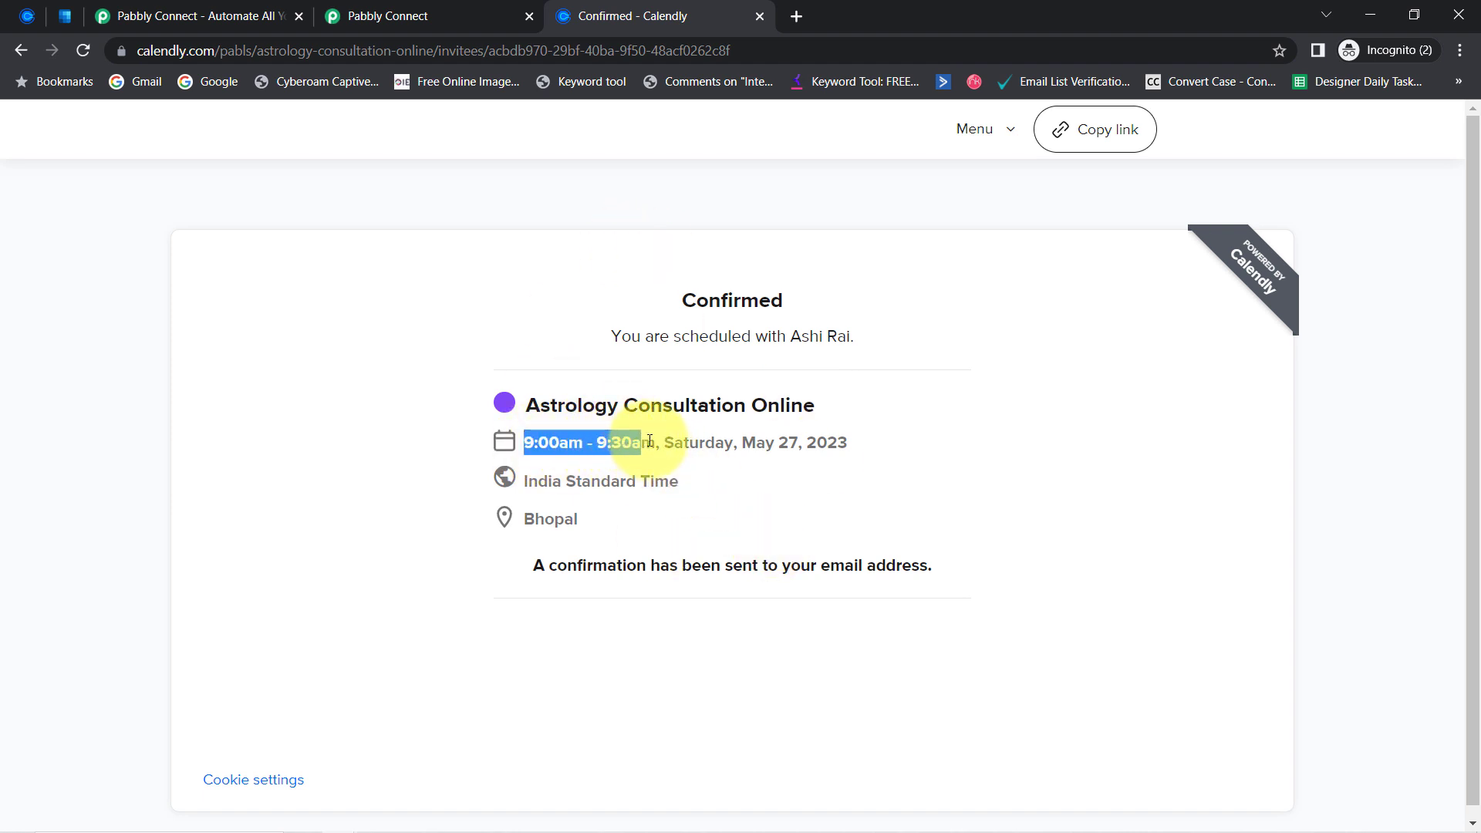
left_click(432, 15)
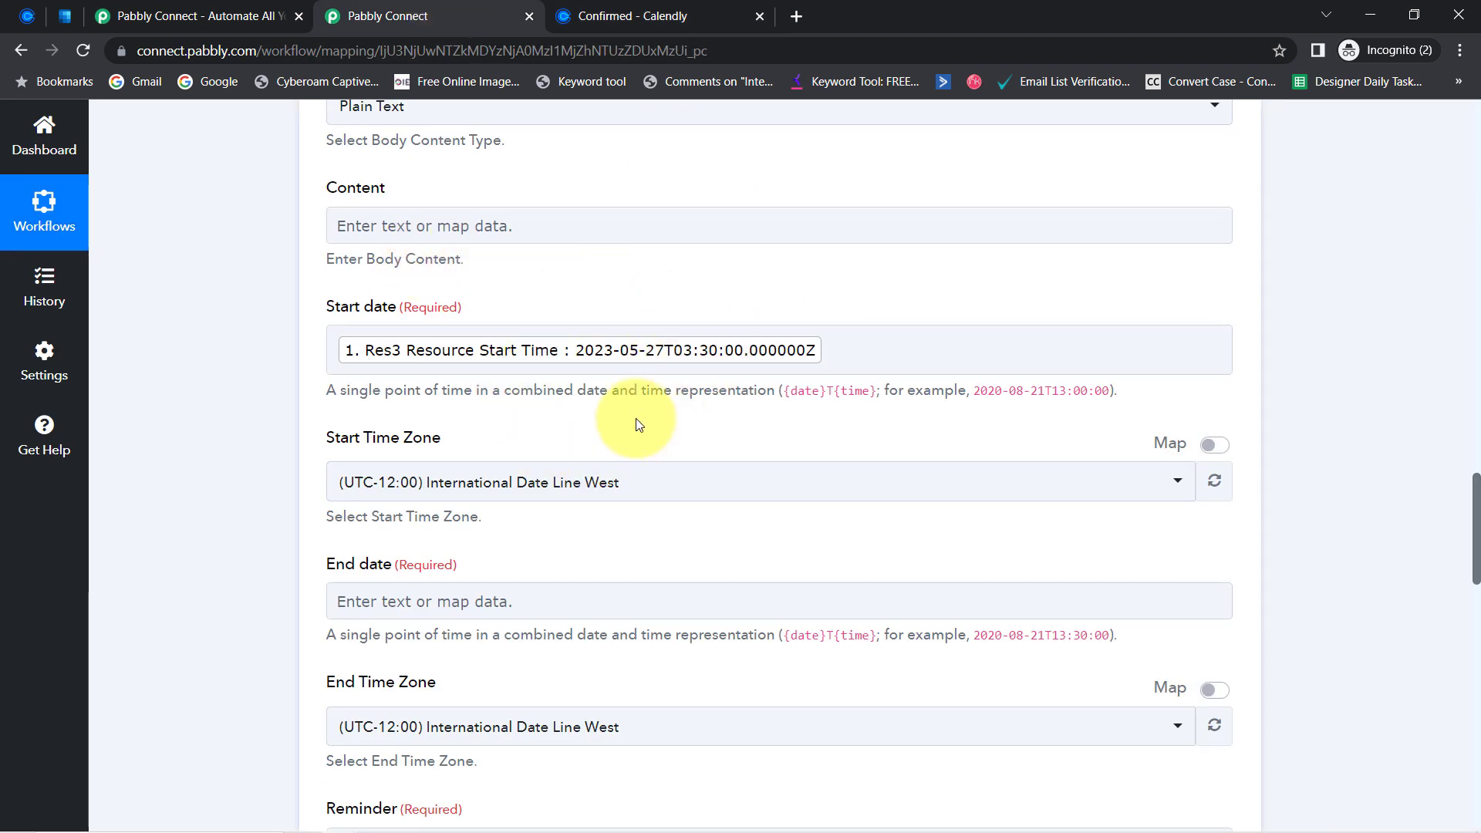
left_click(730, 347)
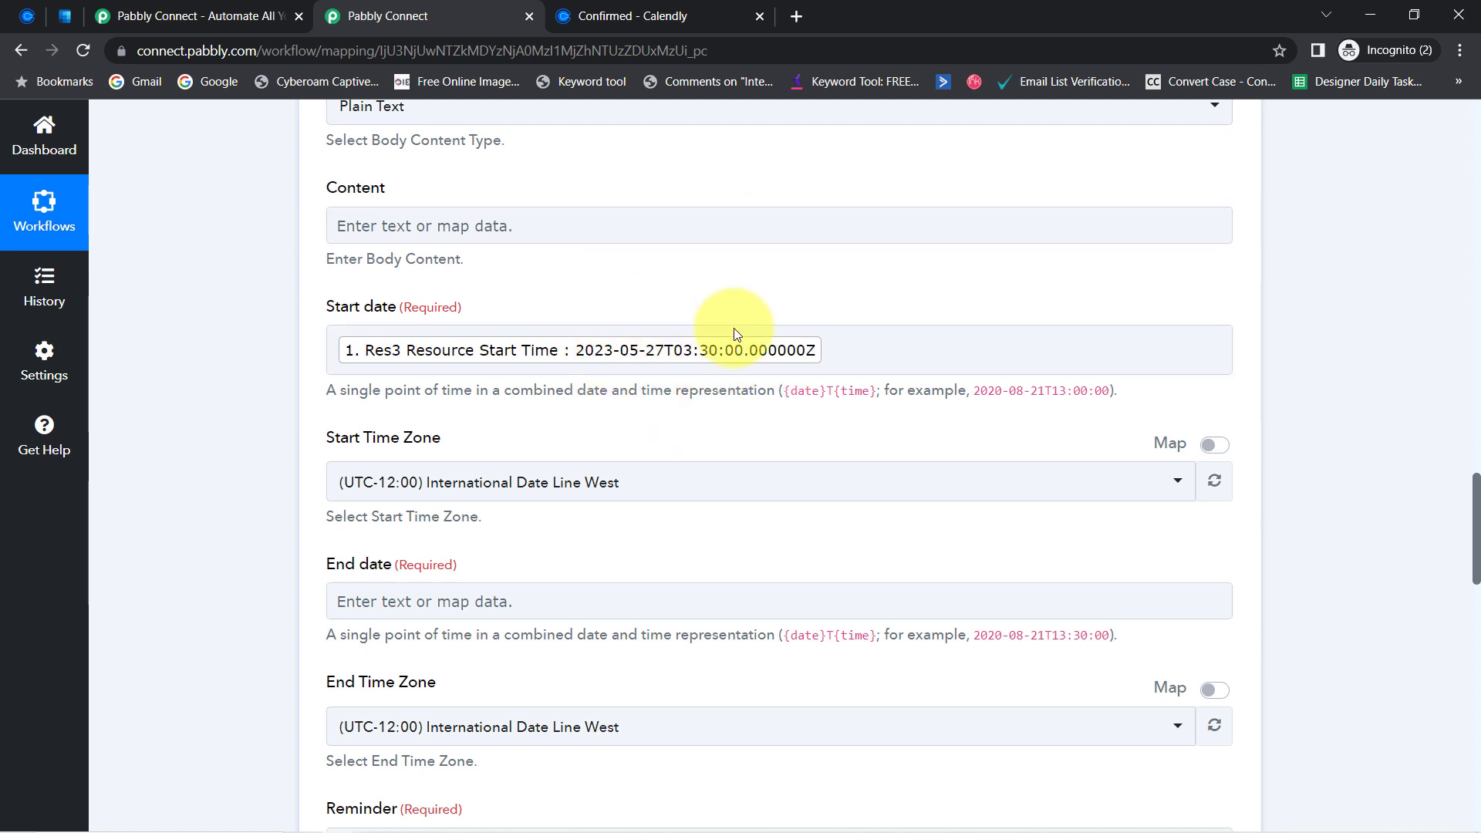
left_click(779, 351)
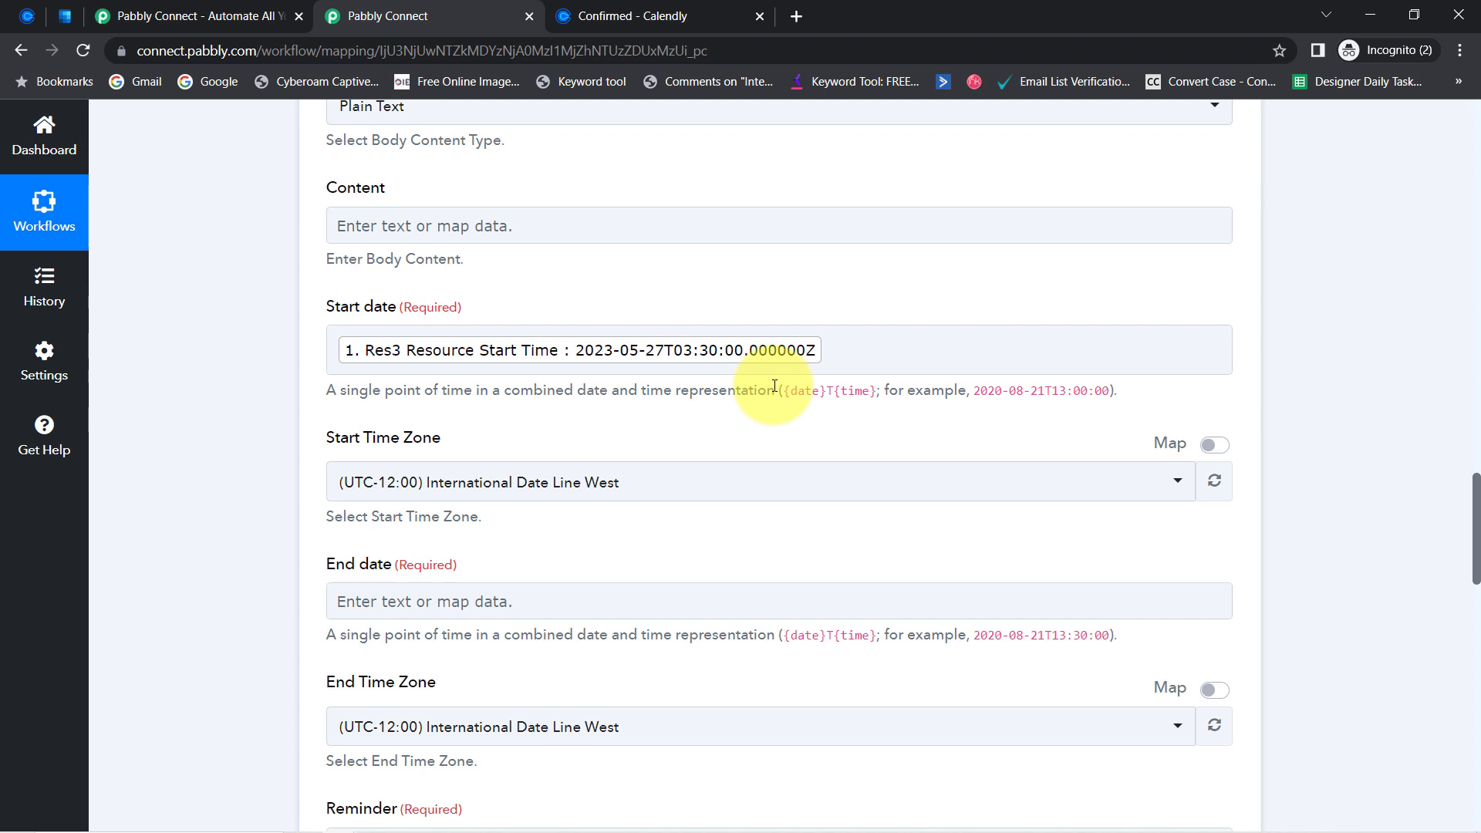
left_click(609, 16)
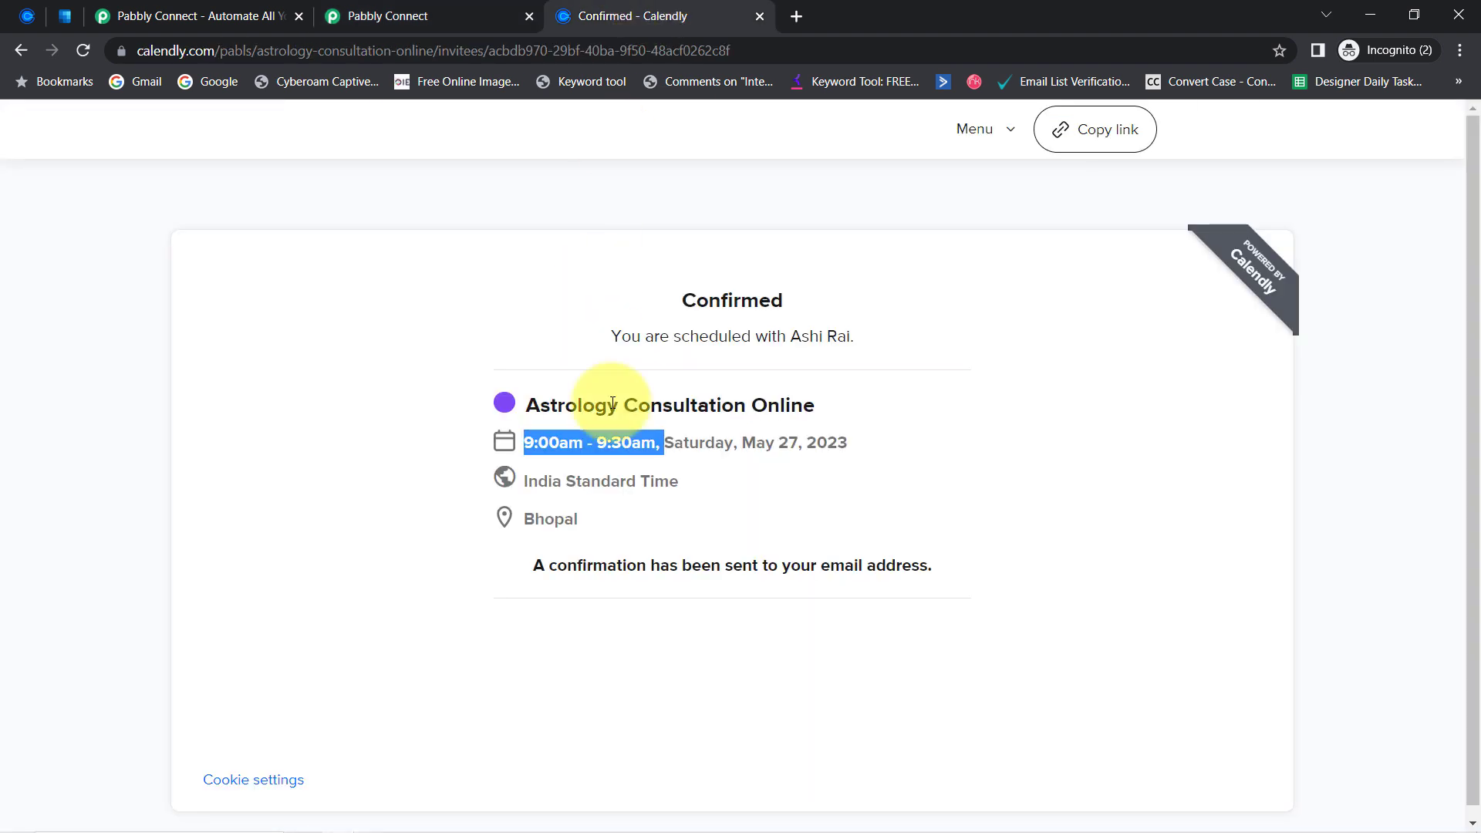
left_click(555, 451)
double_click(555, 452)
left_click(463, 15)
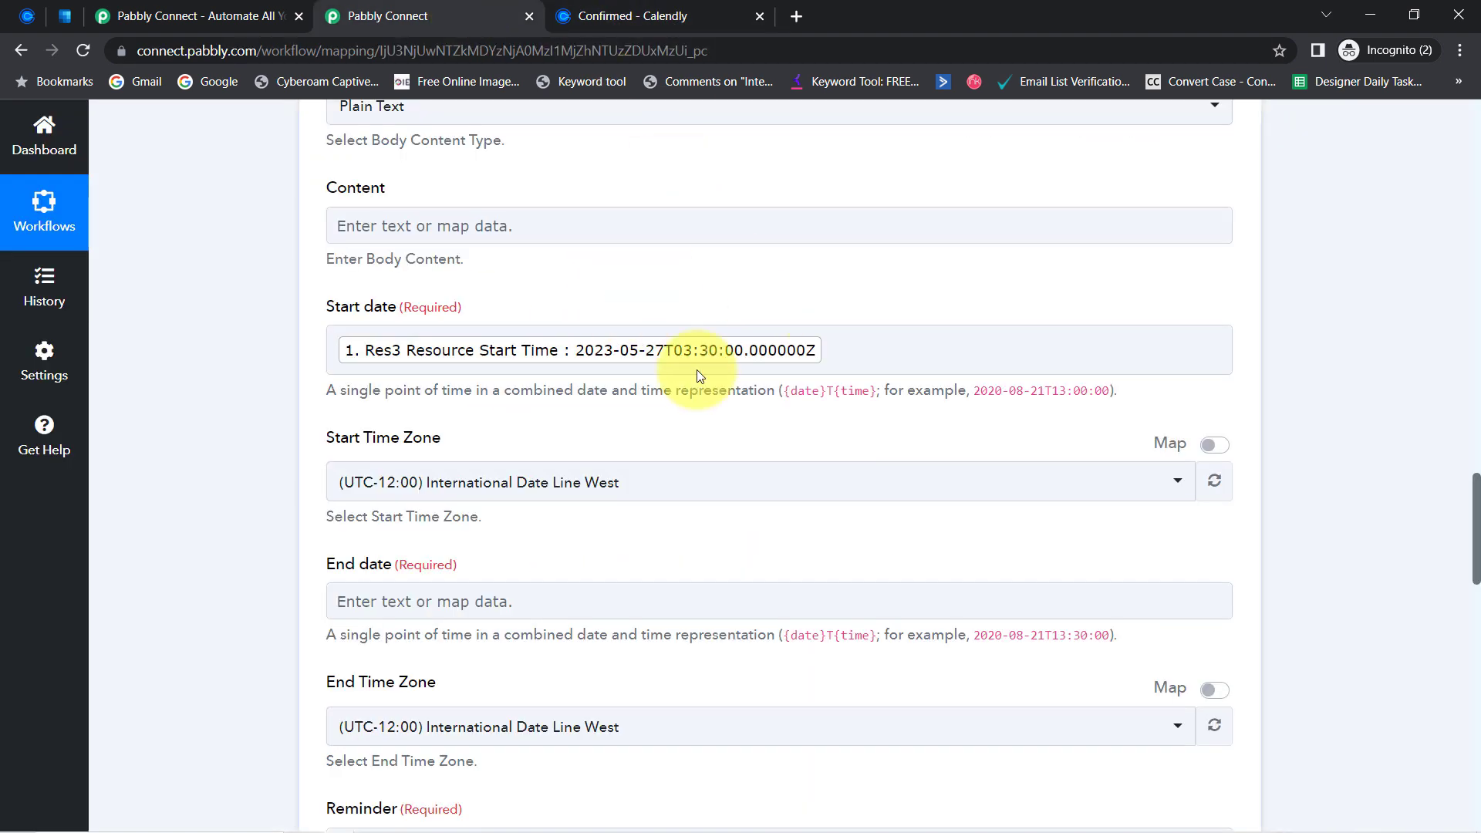
left_click(705, 351)
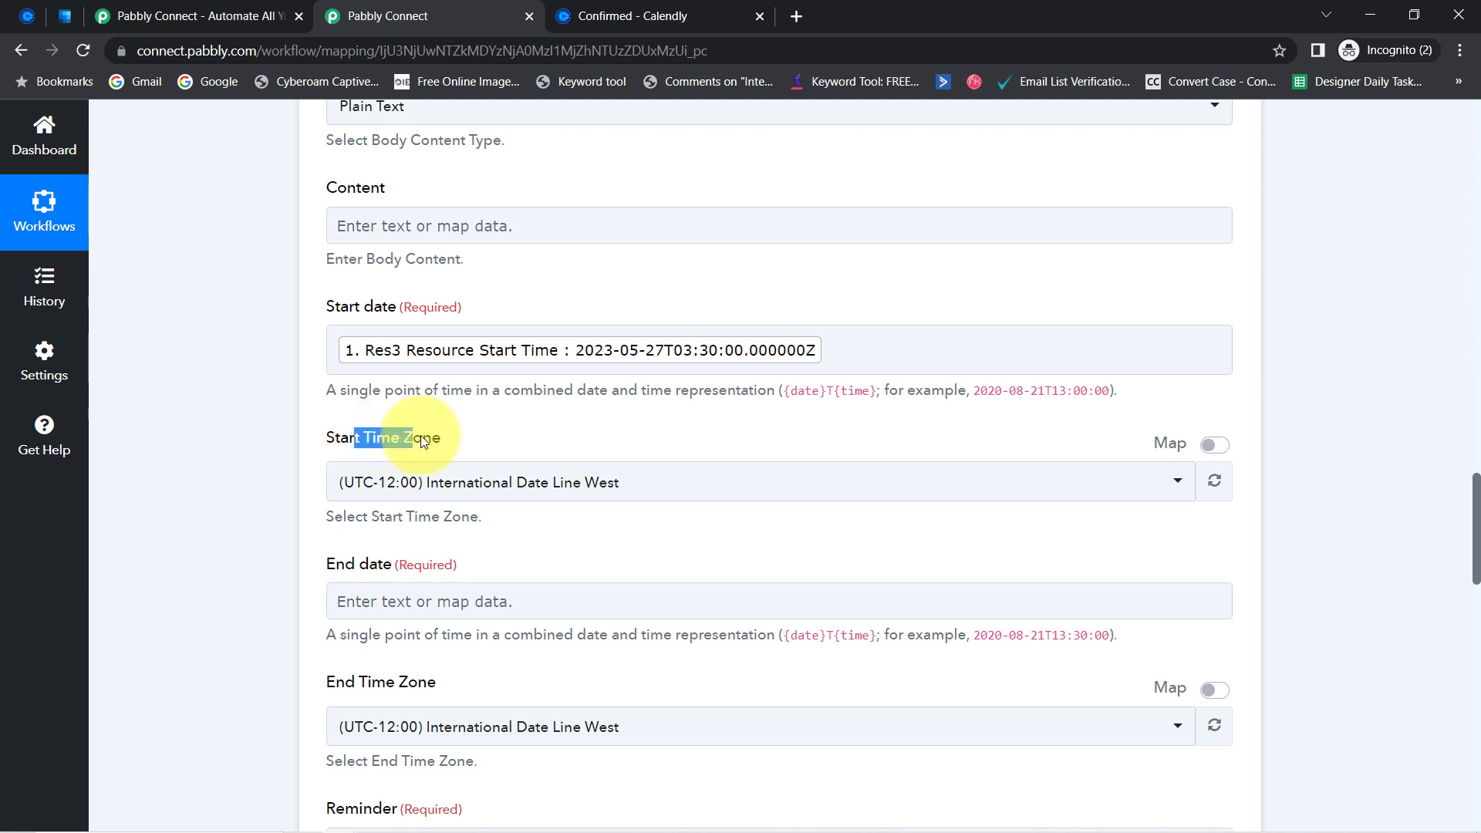
- Set the Start Time Zone to (UTC+05:30) Chennai, Kolkata, Mumbai, New Delhi
left_click(431, 482)
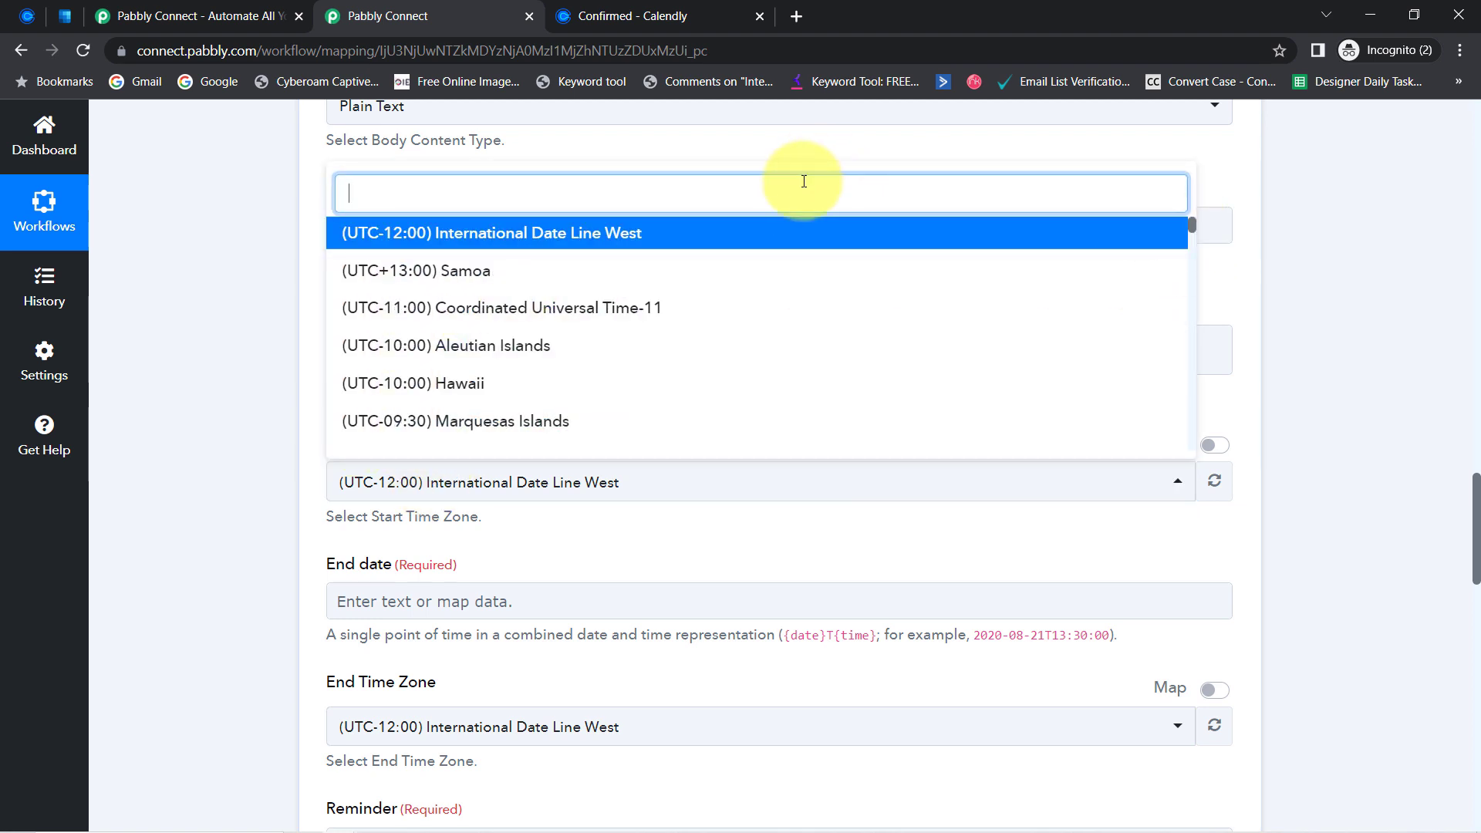
type("utck")
key("BackSpace")
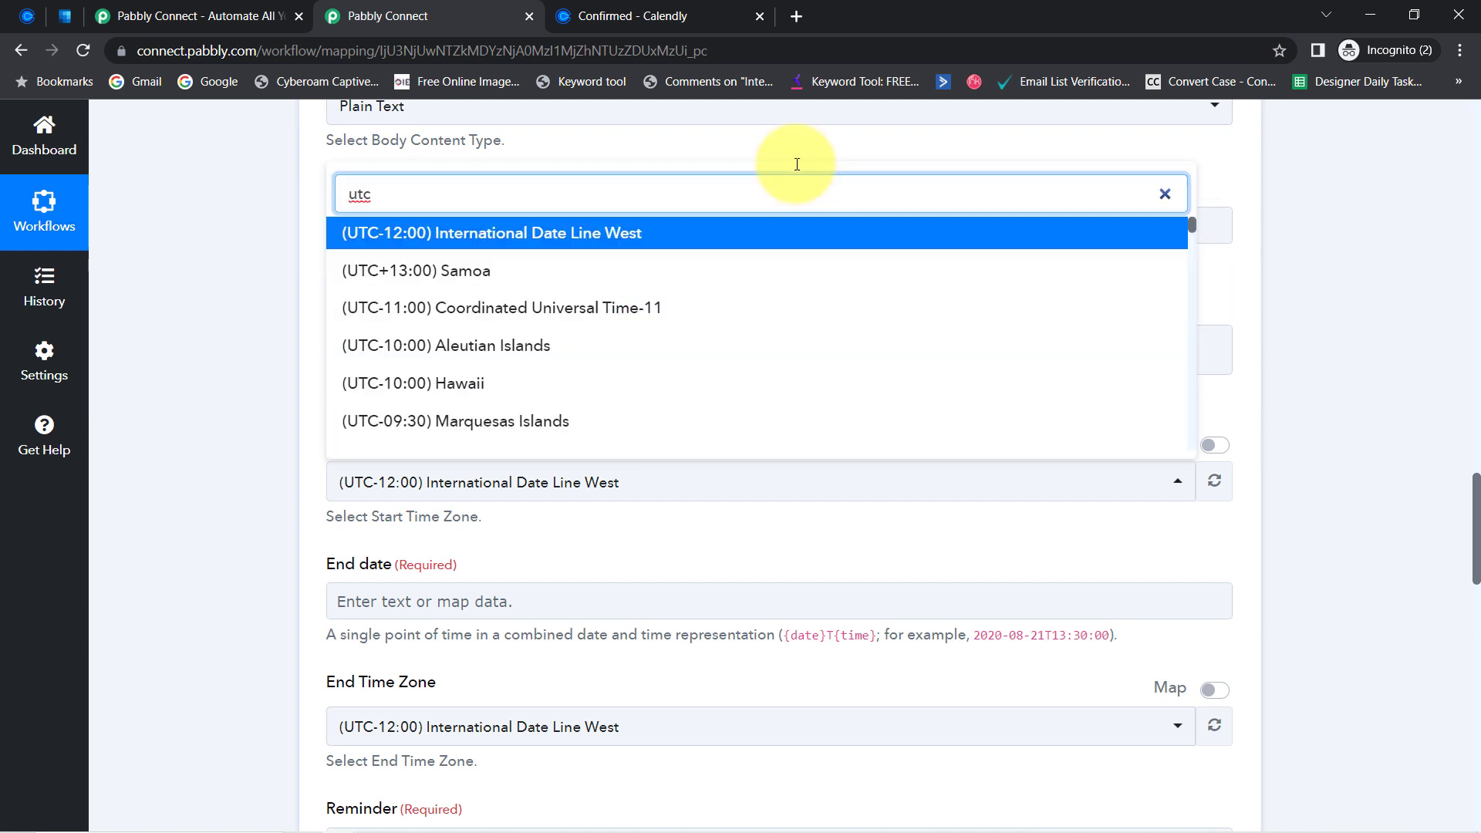
left_click_drag(1195, 226, 1195, 364)
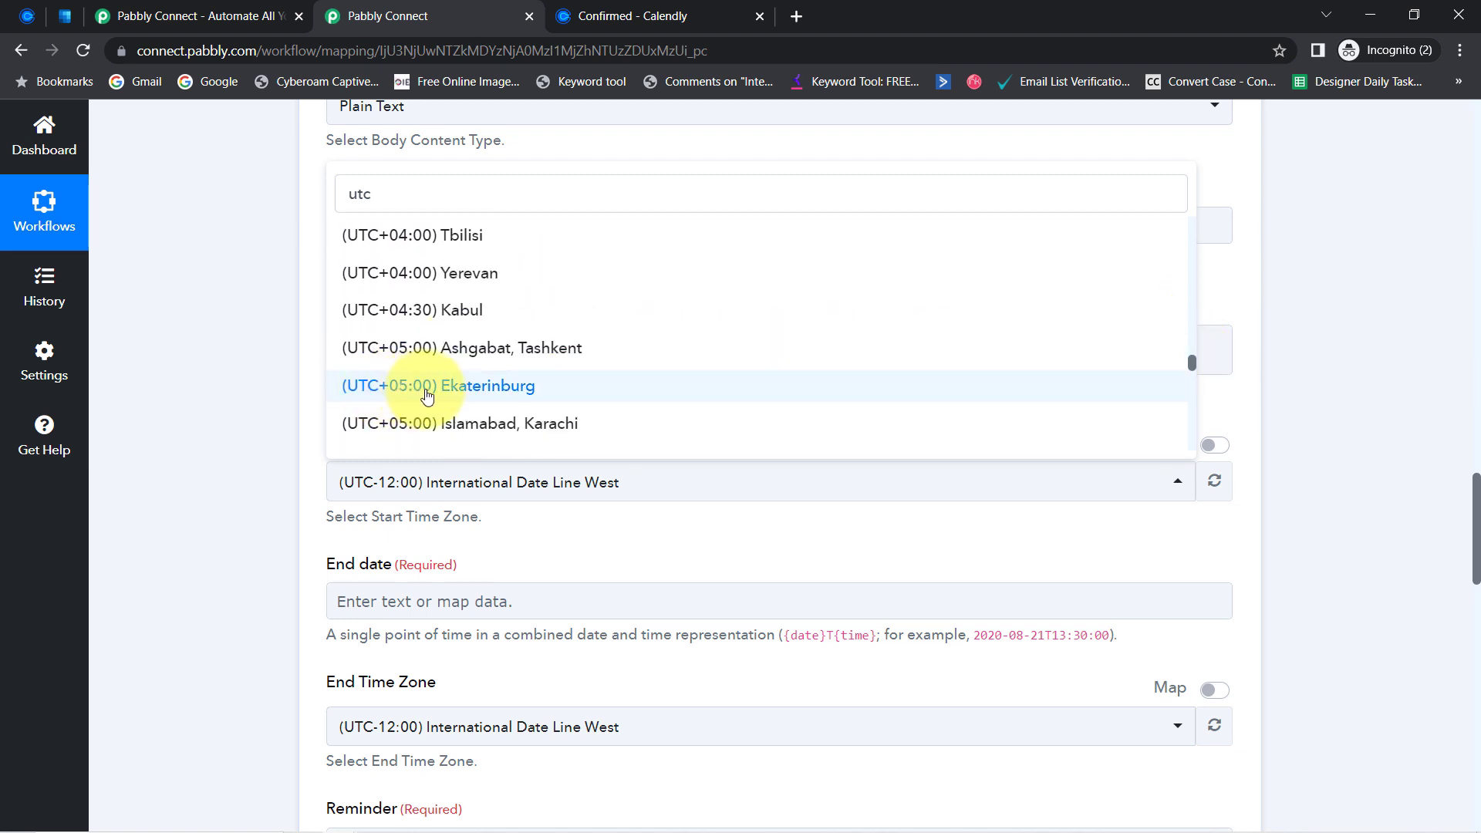
scroll(473, 386, "down", 3)
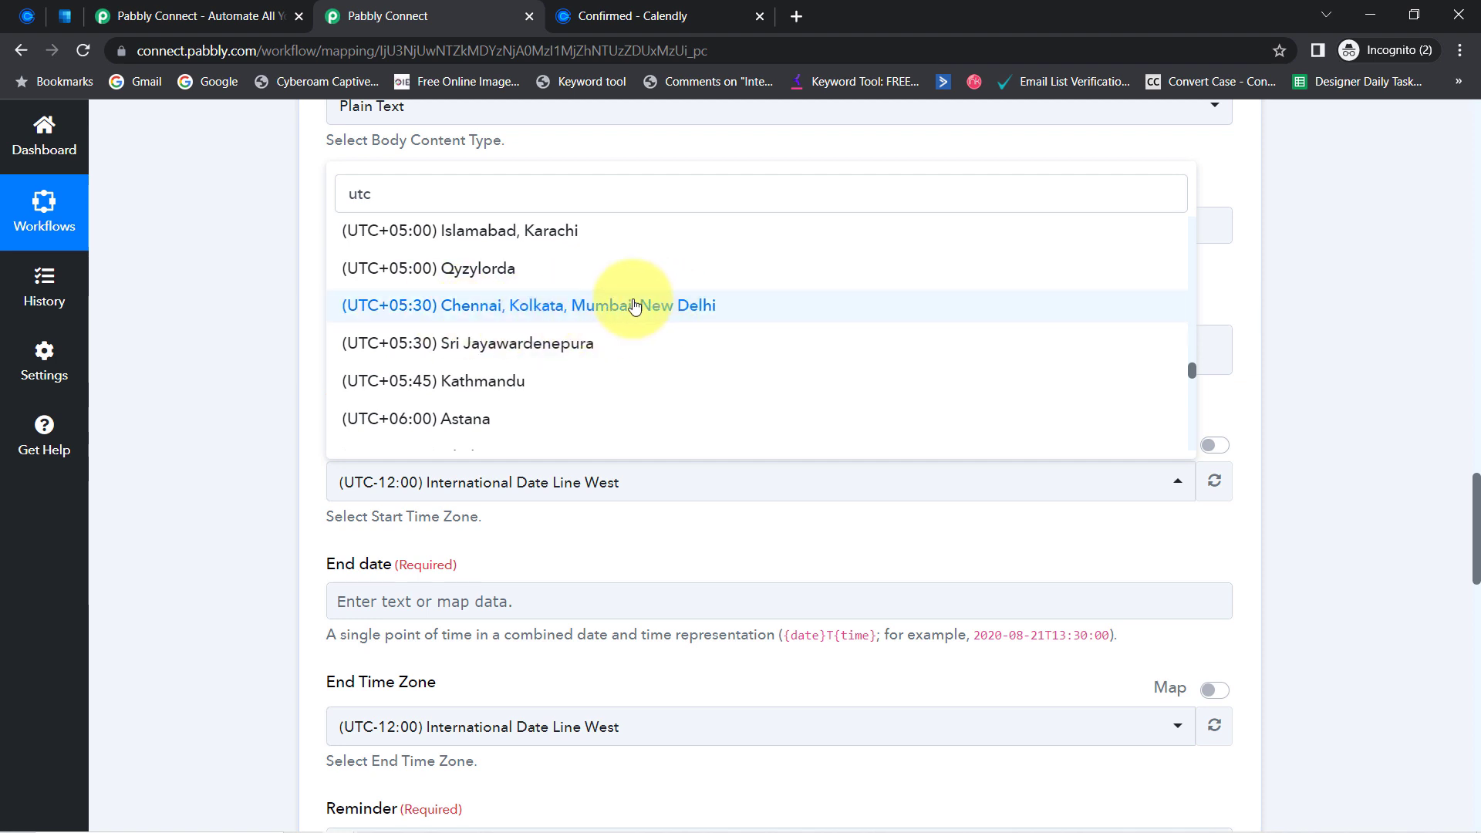
left_click(446, 307)
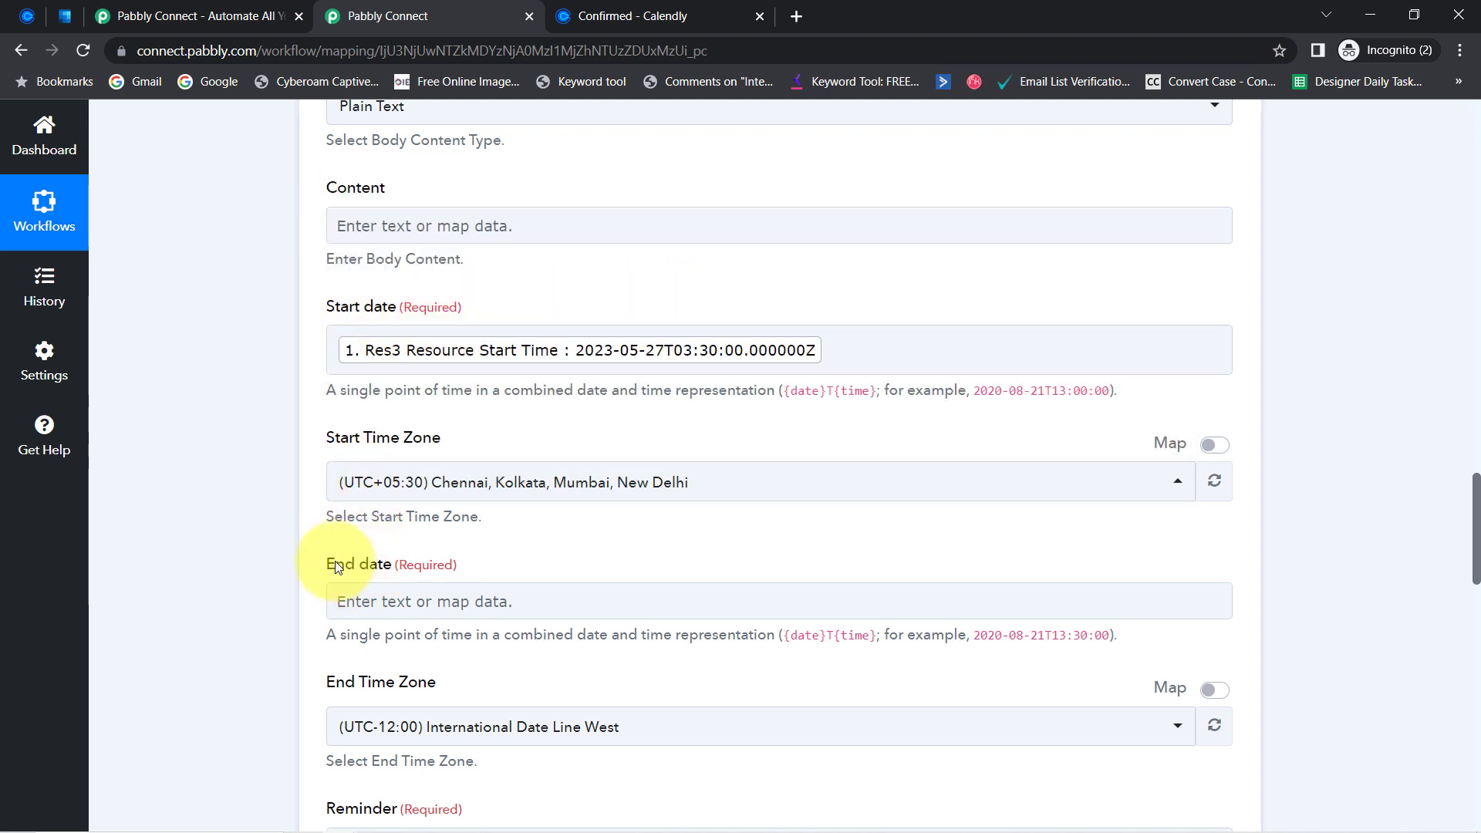
- Search the Calendly trigger data for "end" to find a value for the event's End date
left_click_drag(330, 670, 408, 682)
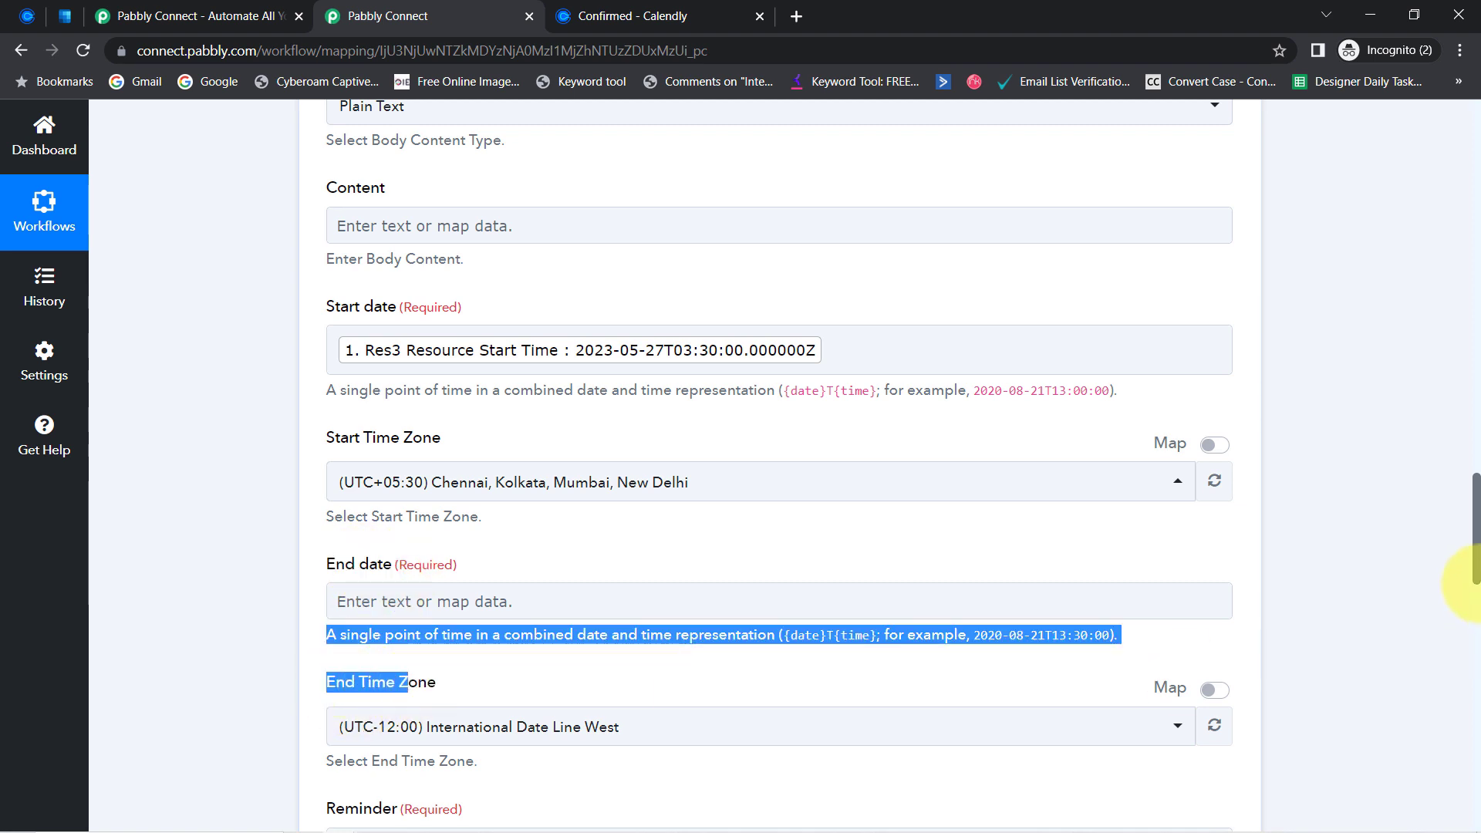
left_click_drag(1477, 513, 1470, 546)
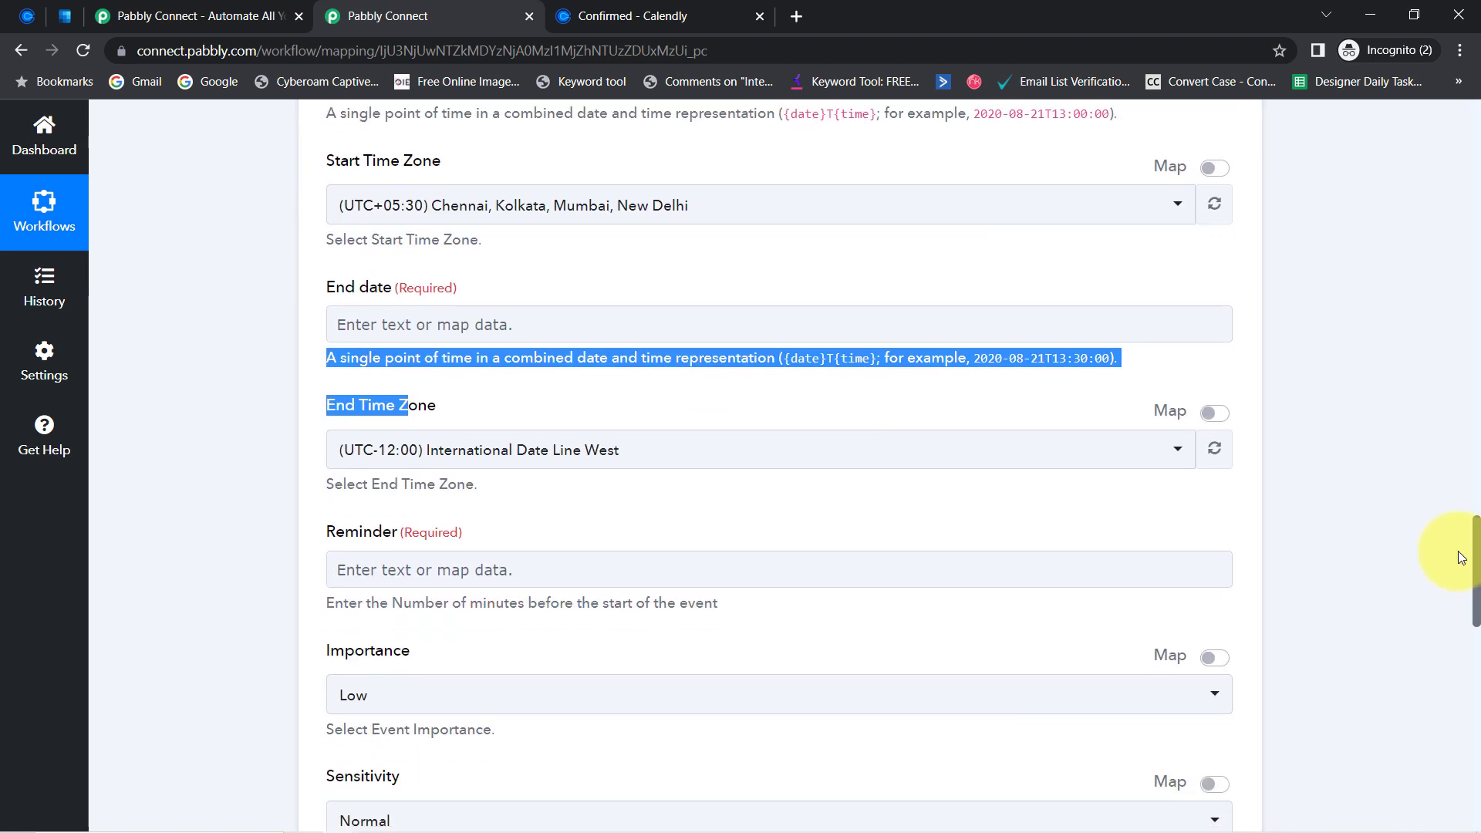
left_click(472, 322)
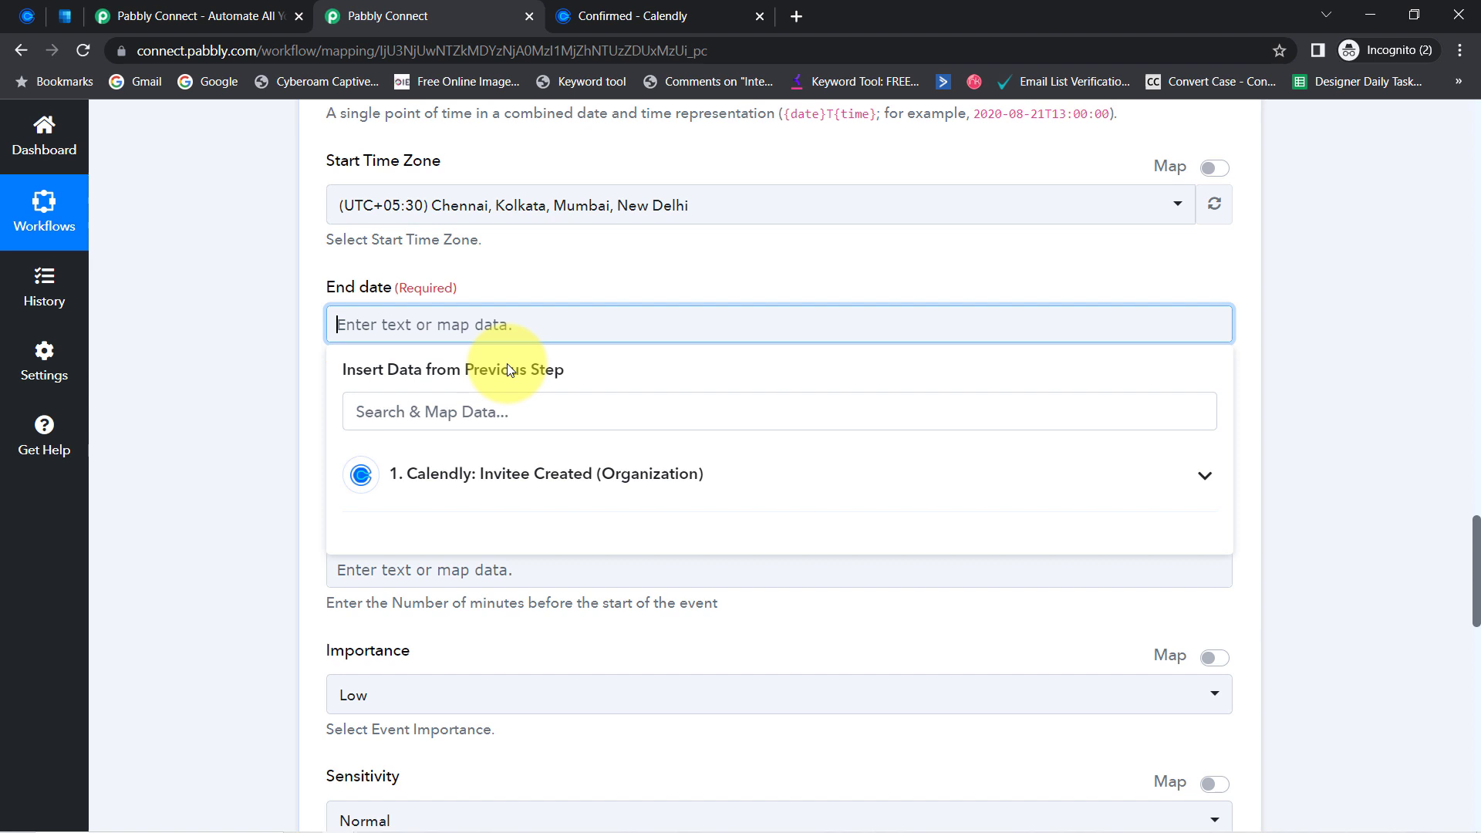
left_click(487, 413)
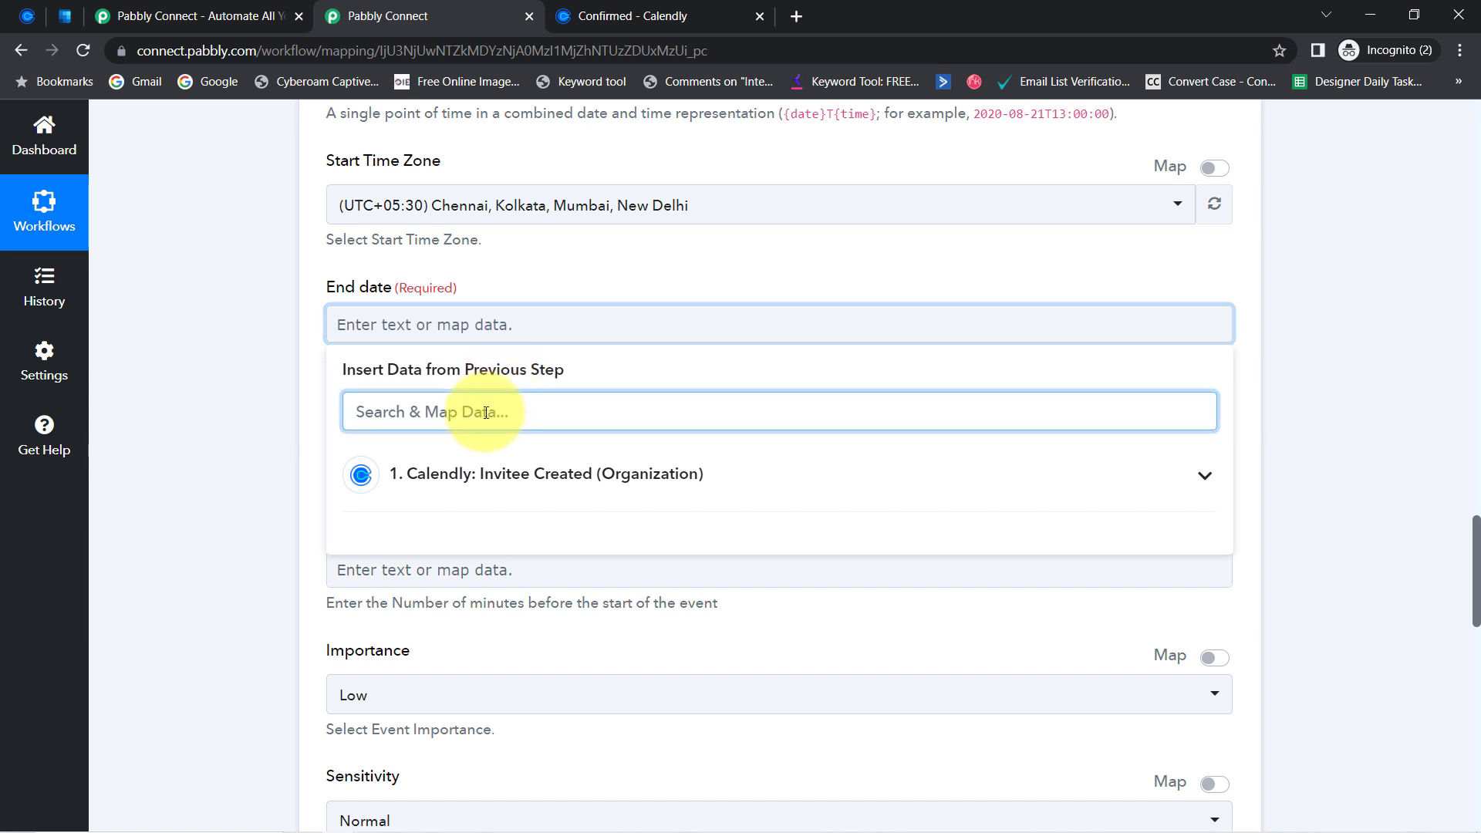
type("end")
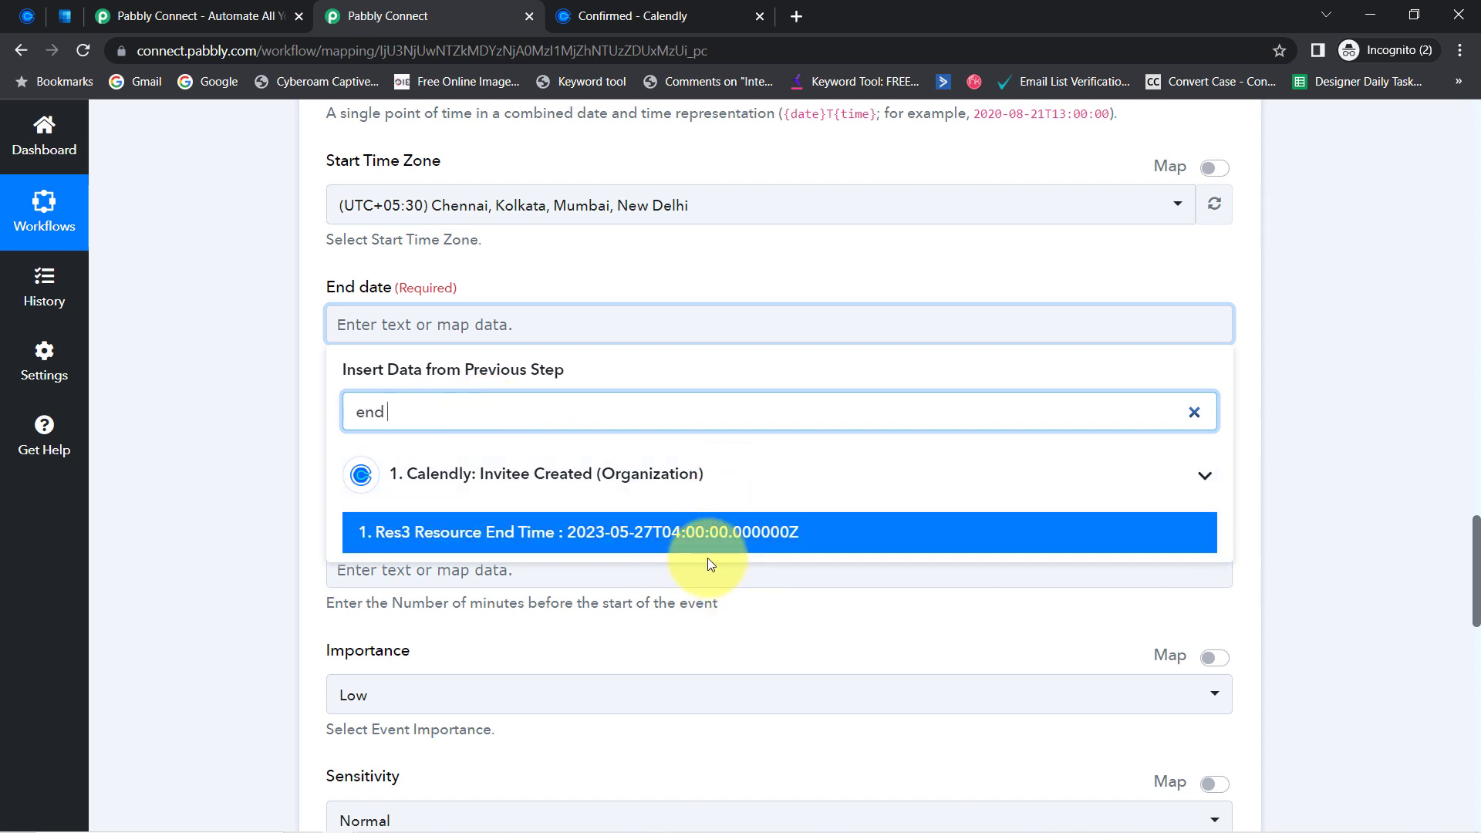
- Compare the Res3 Resource End Time value with the booked end time on the Calendly confirmation page
left_click(660, 12)
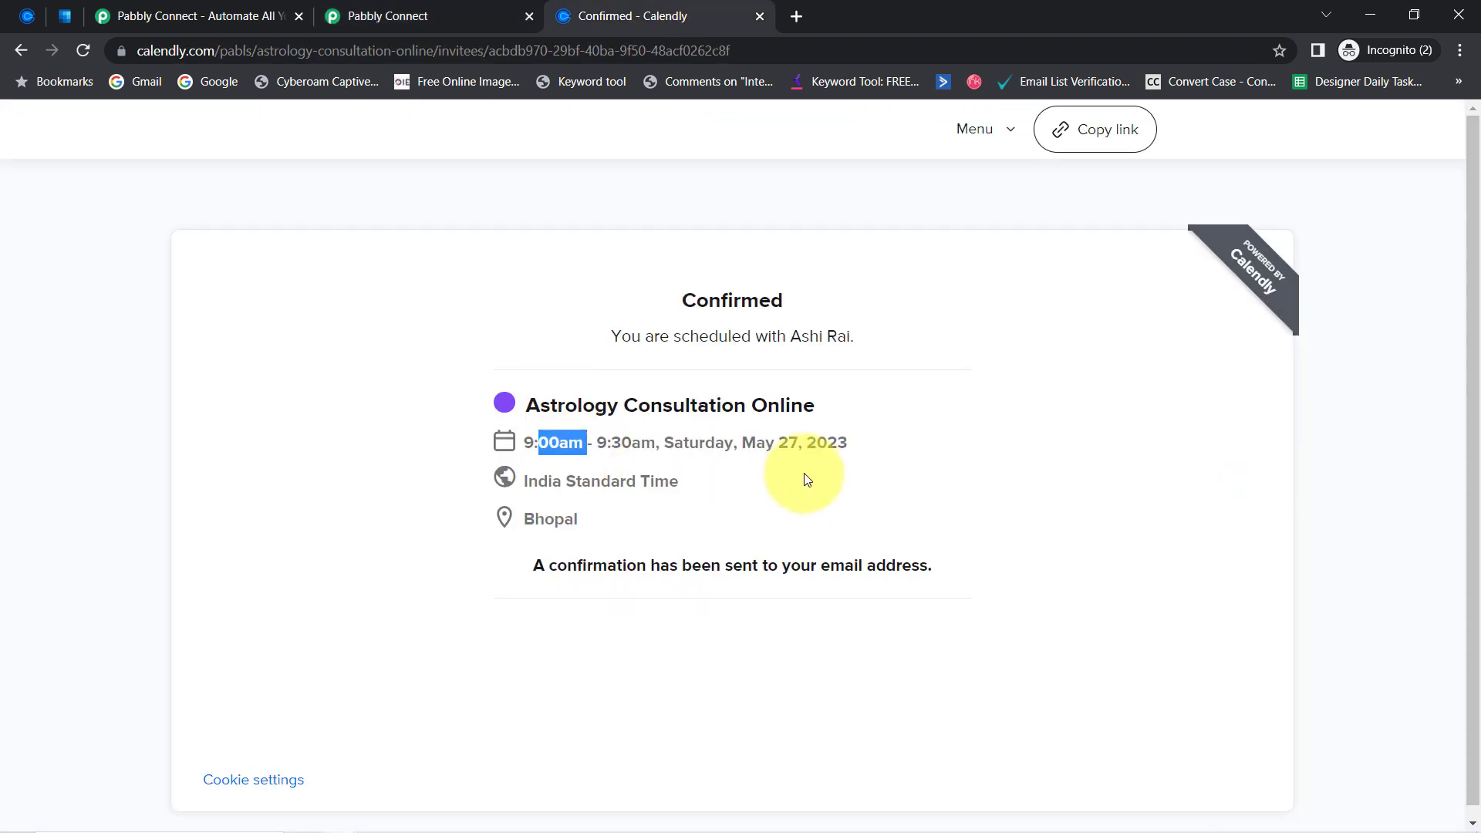
left_click(479, 17)
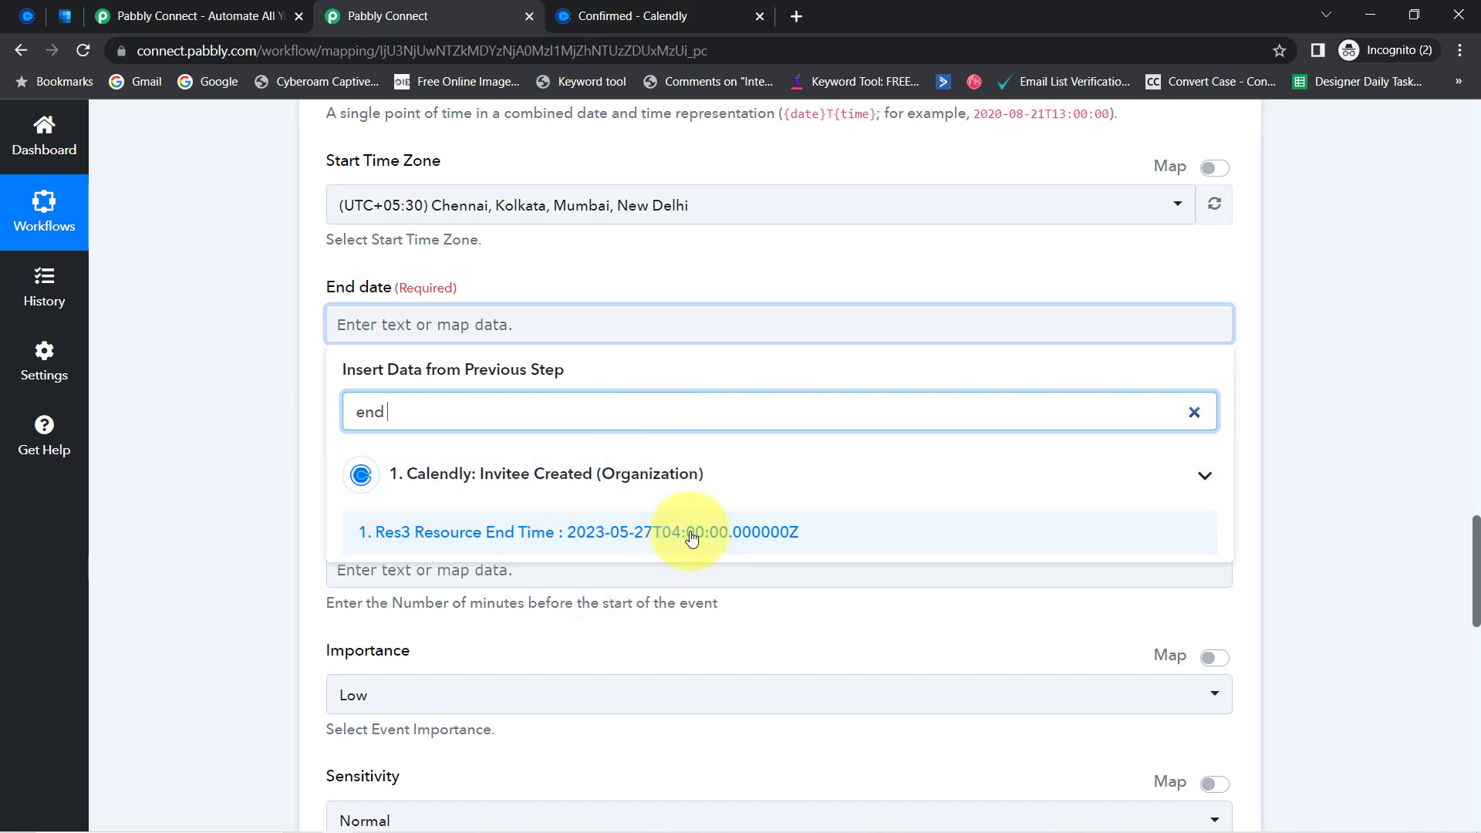
left_click(663, 15)
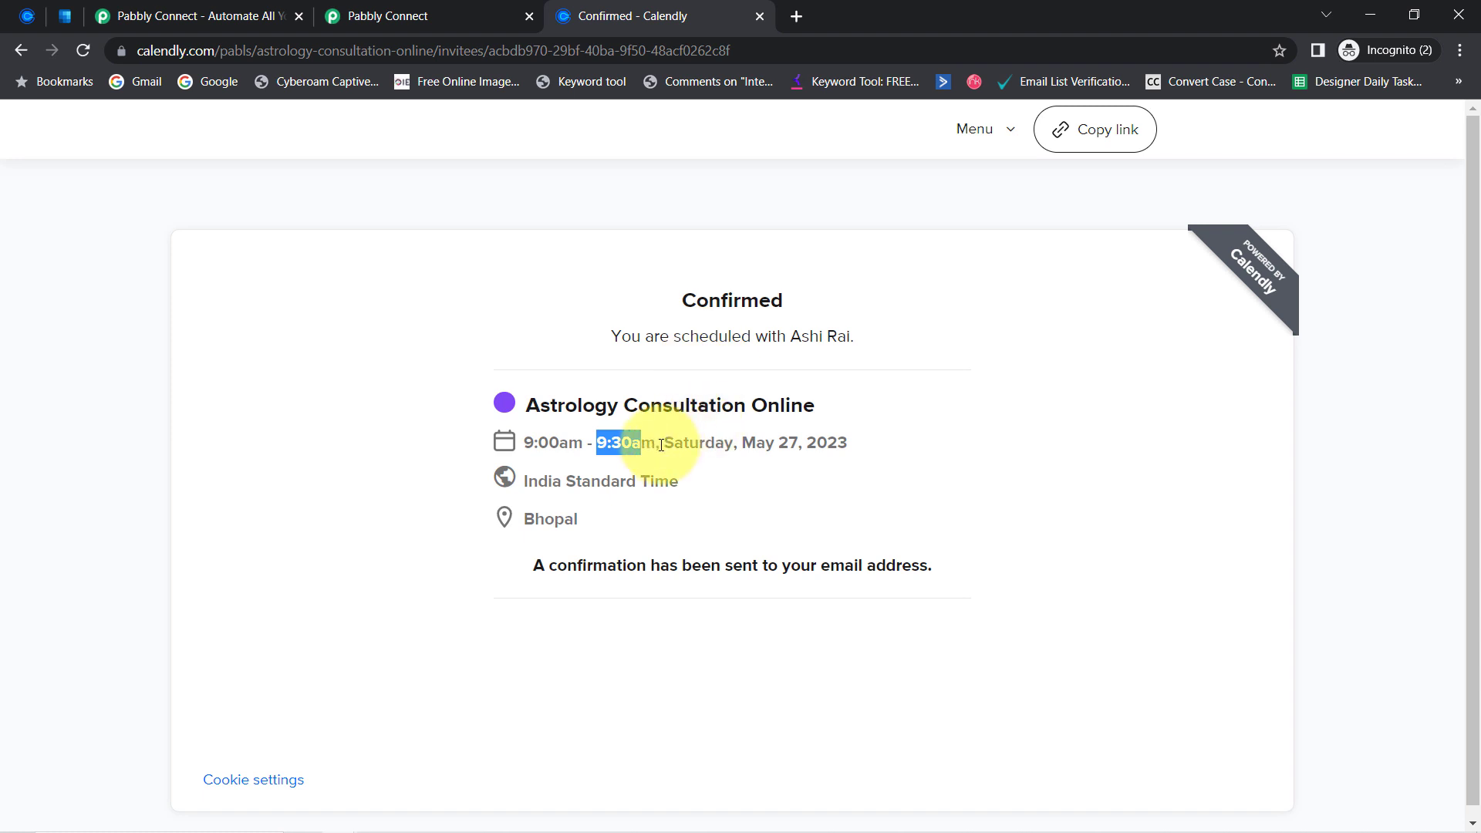
left_click(380, 15)
left_click(236, 480)
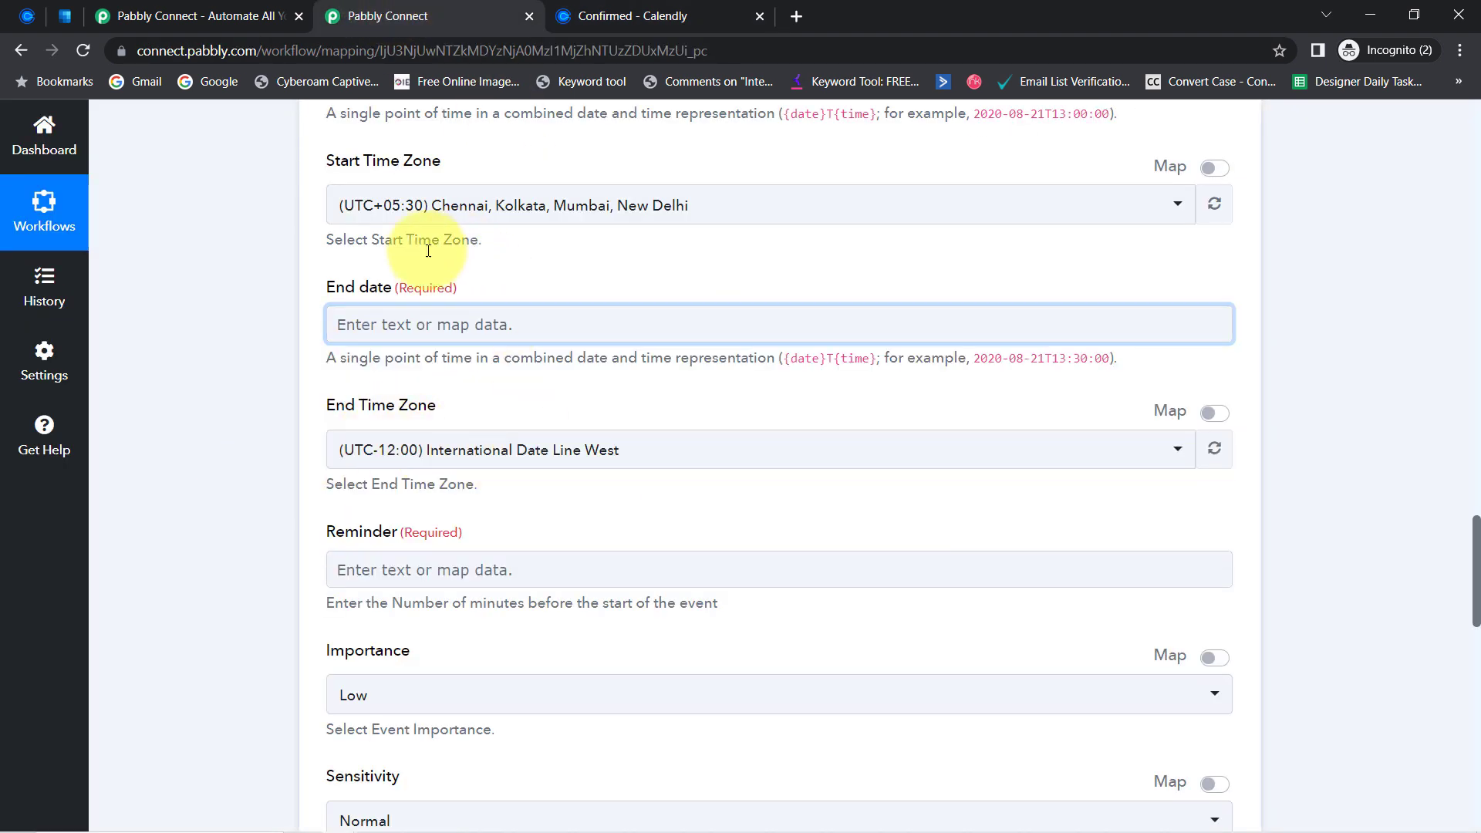
- Map the event's End date to the Calendly trigger's Res3 Resource End Time value
left_click(346, 333)
type("end")
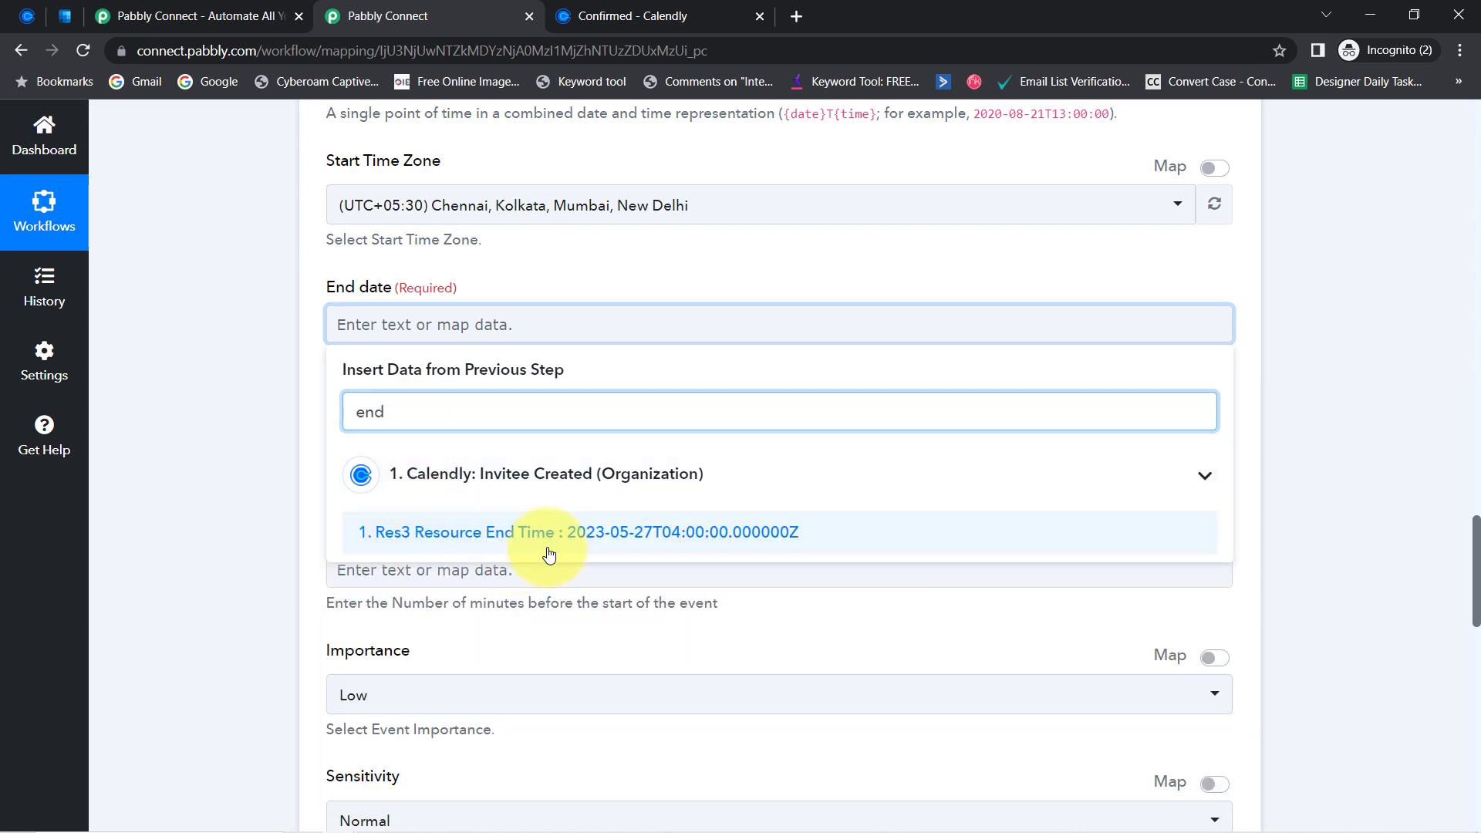
left_click(545, 548)
left_click(223, 490)
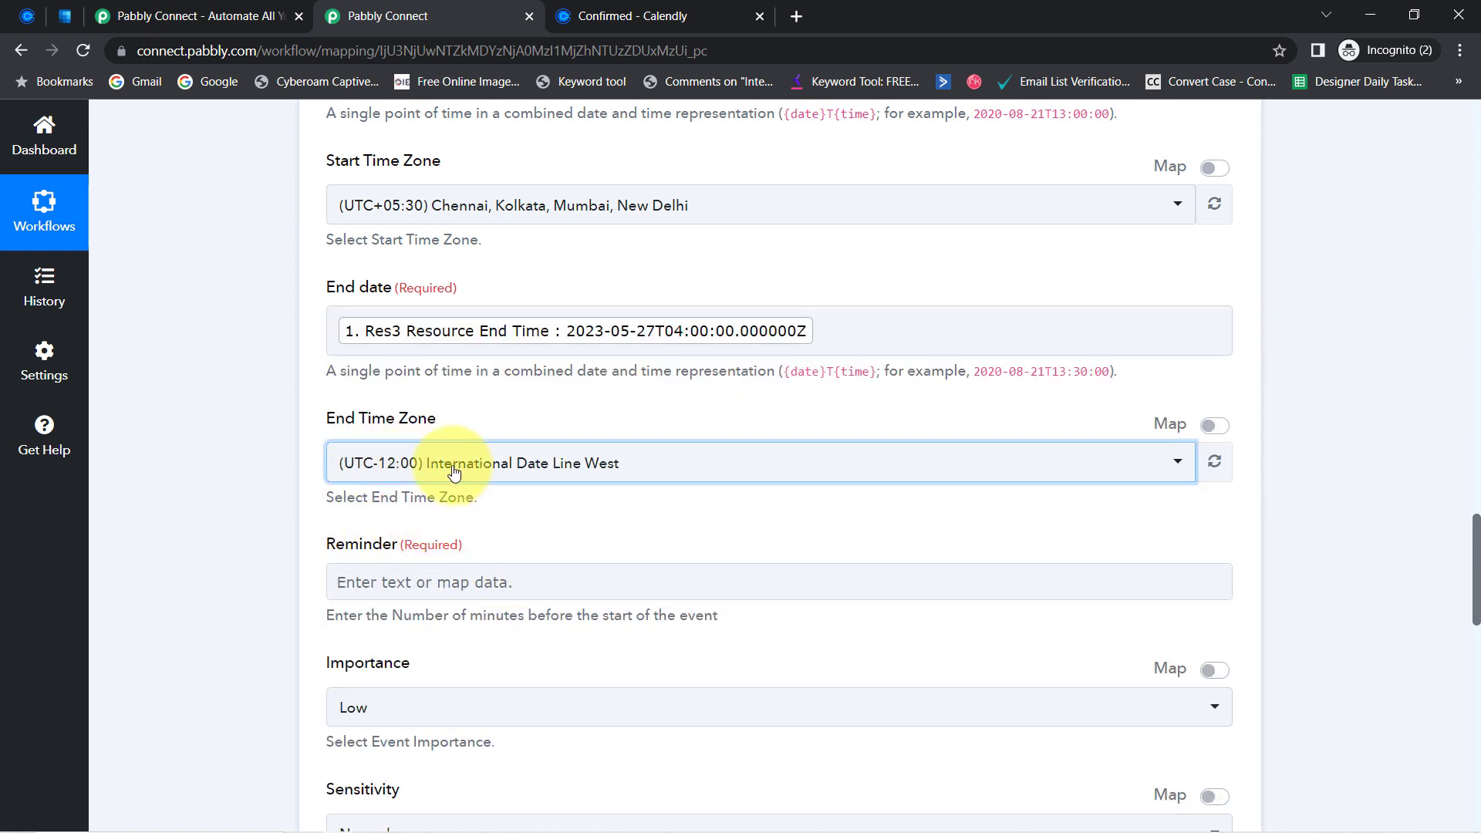
- Set the End Time Zone to (UTC+05:30) Chennai, Kolkata, Mumbai, New Delhi
left_click(415, 466)
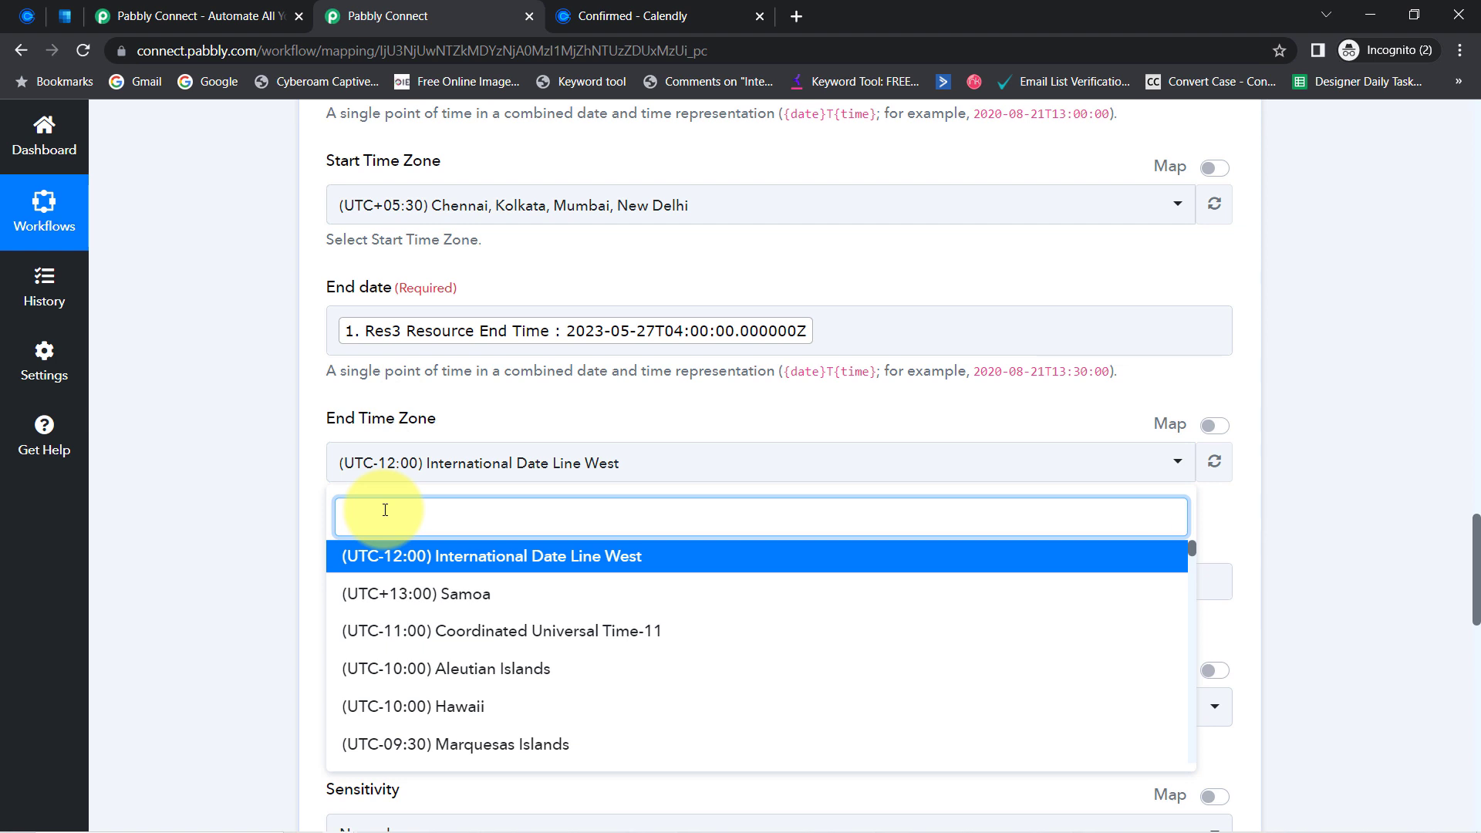
type("uc")
key("BackSpace")
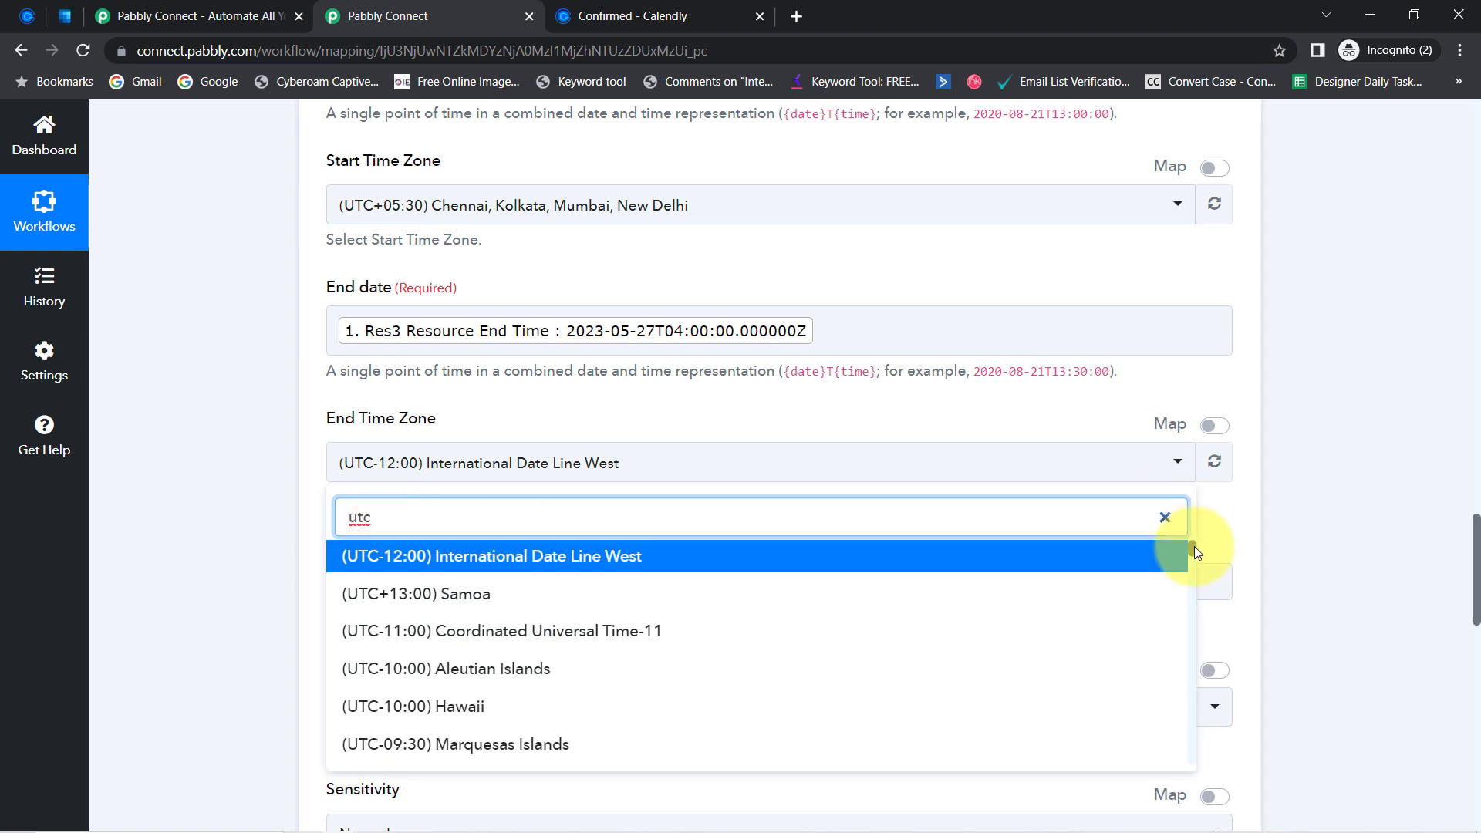
left_click_drag(1193, 548, 1188, 685)
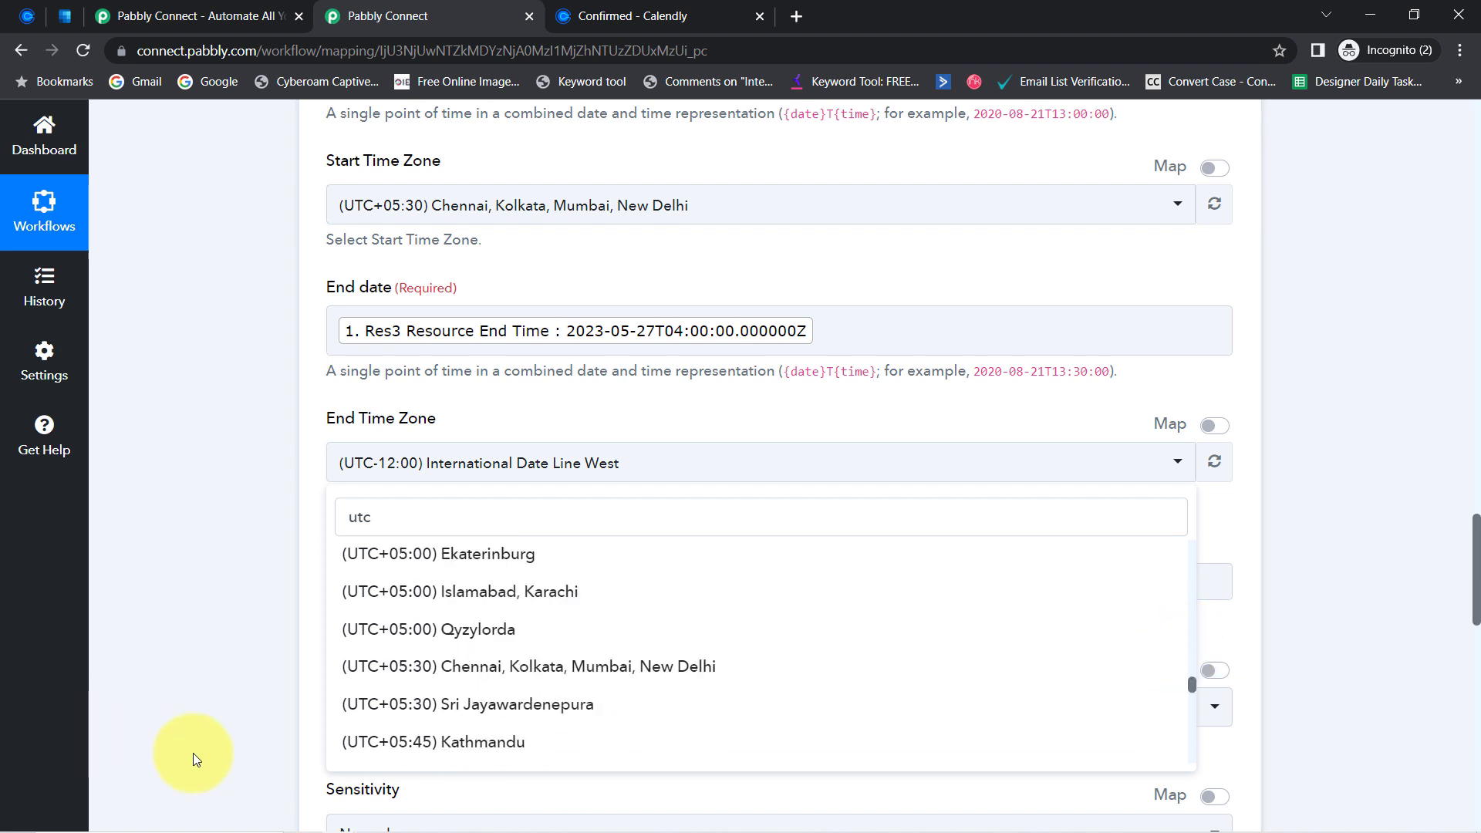
left_click(520, 671)
left_click(148, 516)
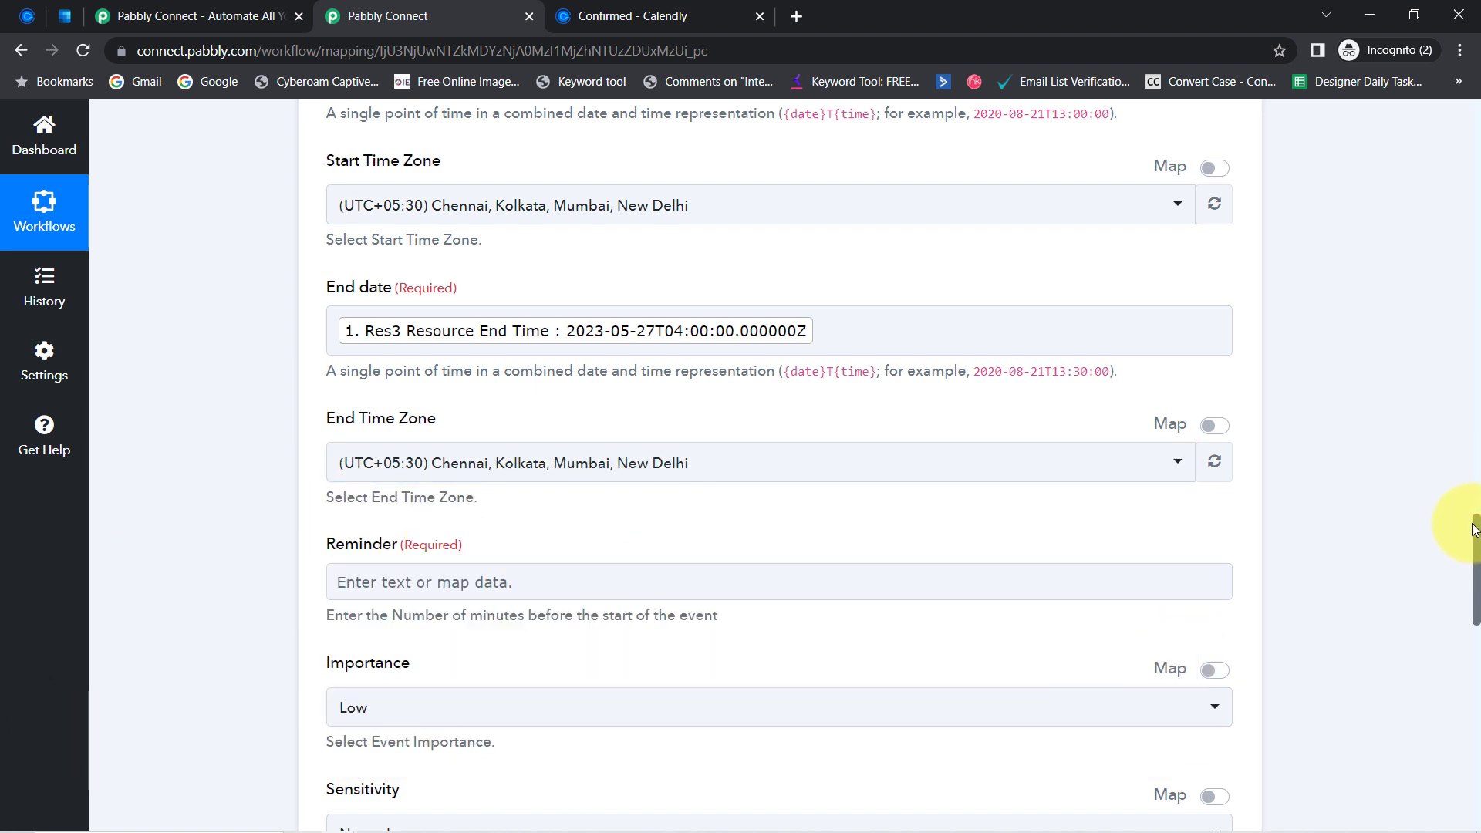
- Set the event's Reminder to 10 minutes before the start
left_click_drag(1475, 531, 1476, 563)
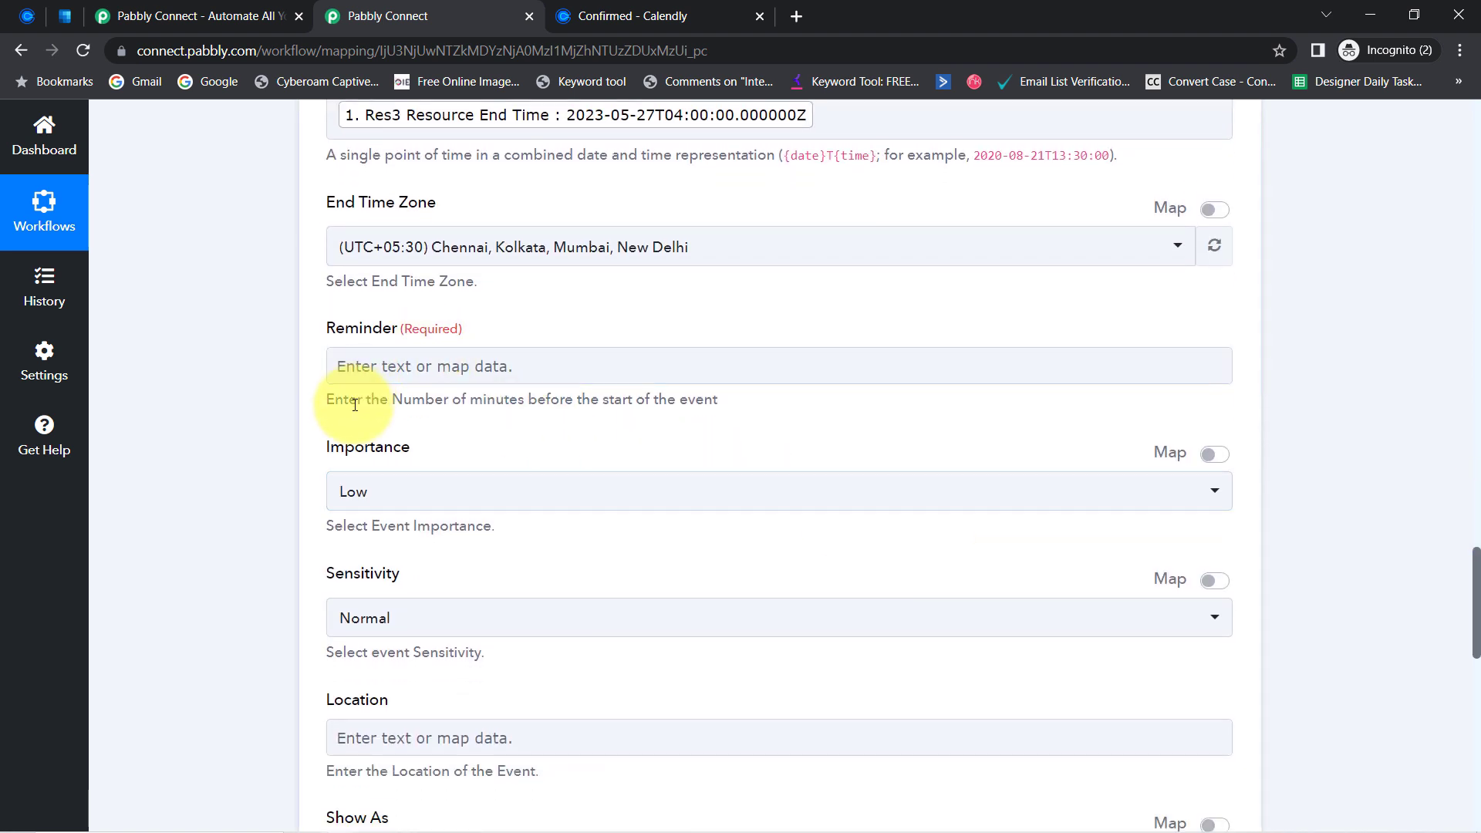
left_click_drag(354, 404, 558, 396)
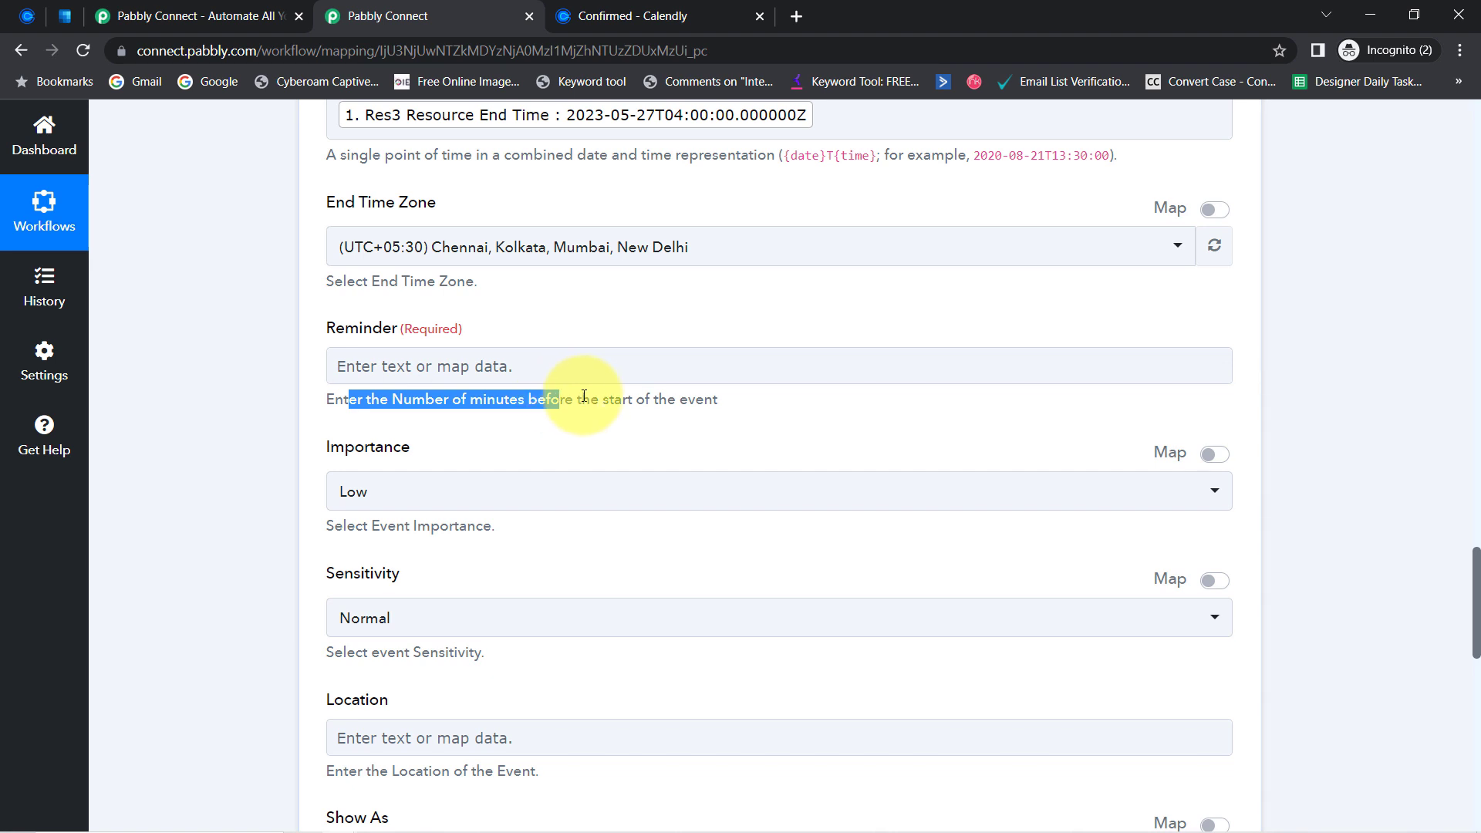
left_click(476, 382)
type("10")
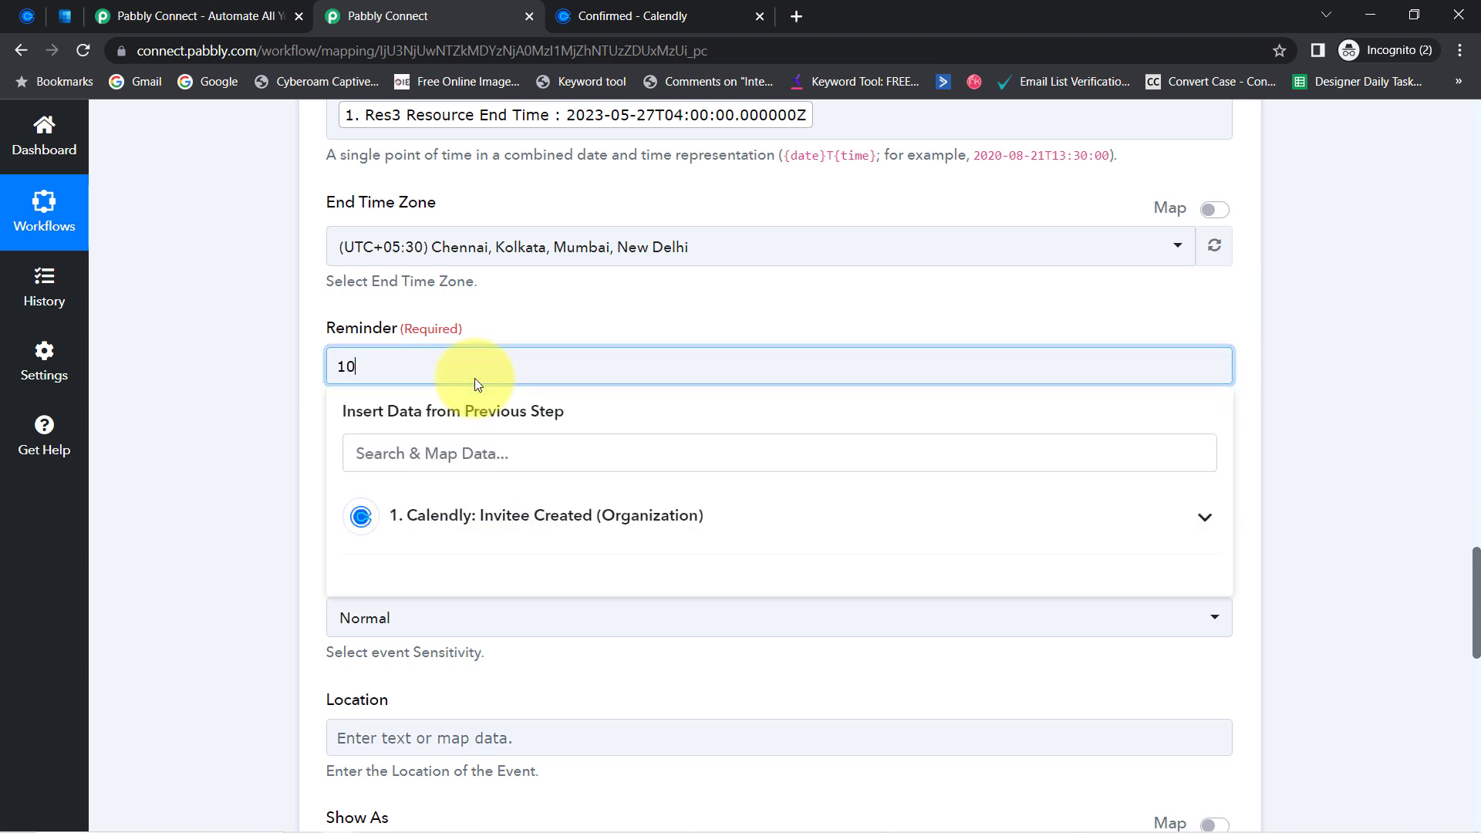
left_click(299, 404)
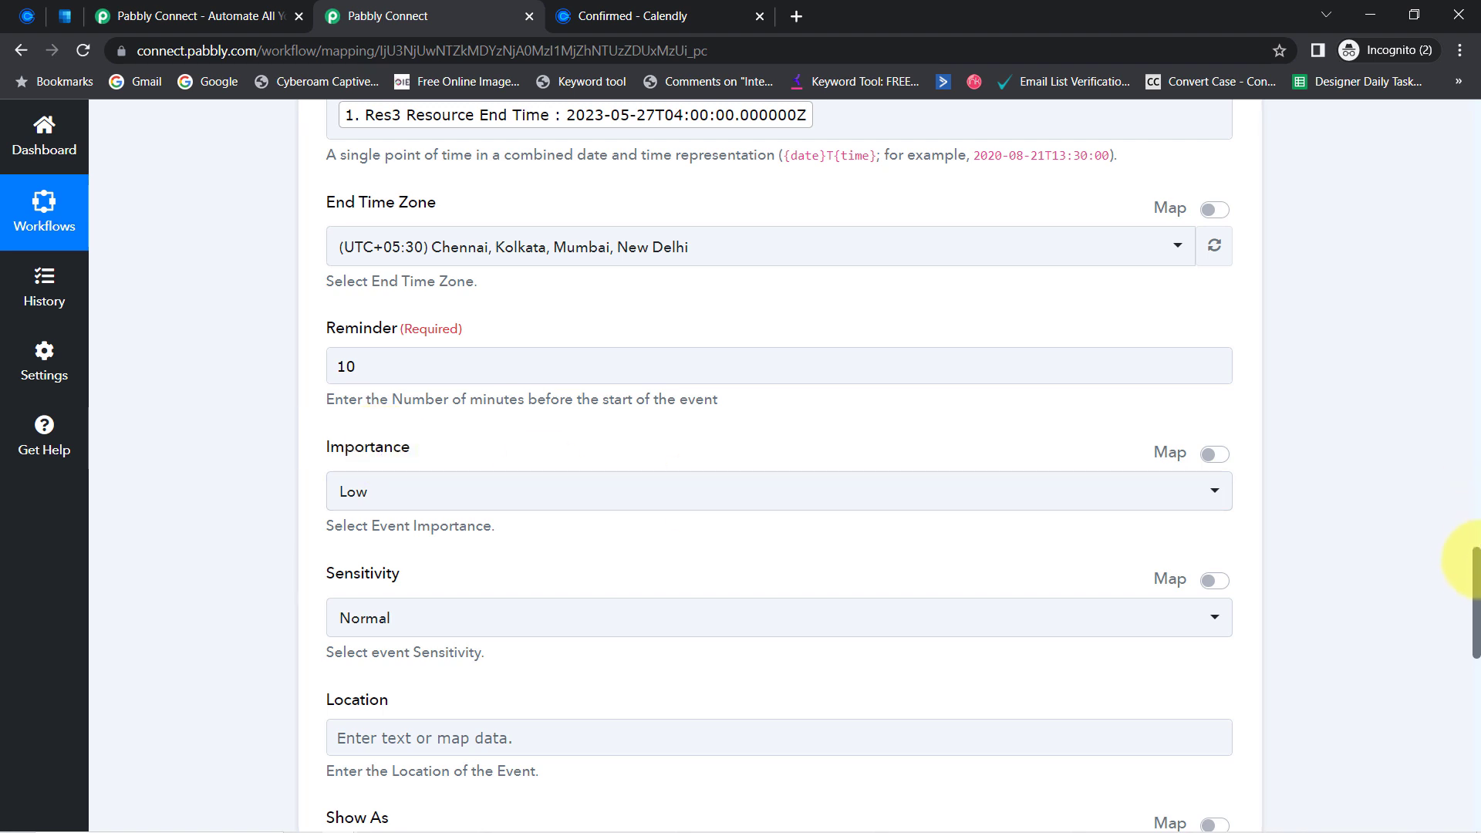
- Check the available Importance options and the Sensitivity setting of the event
left_click_drag(1475, 586, 1475, 609)
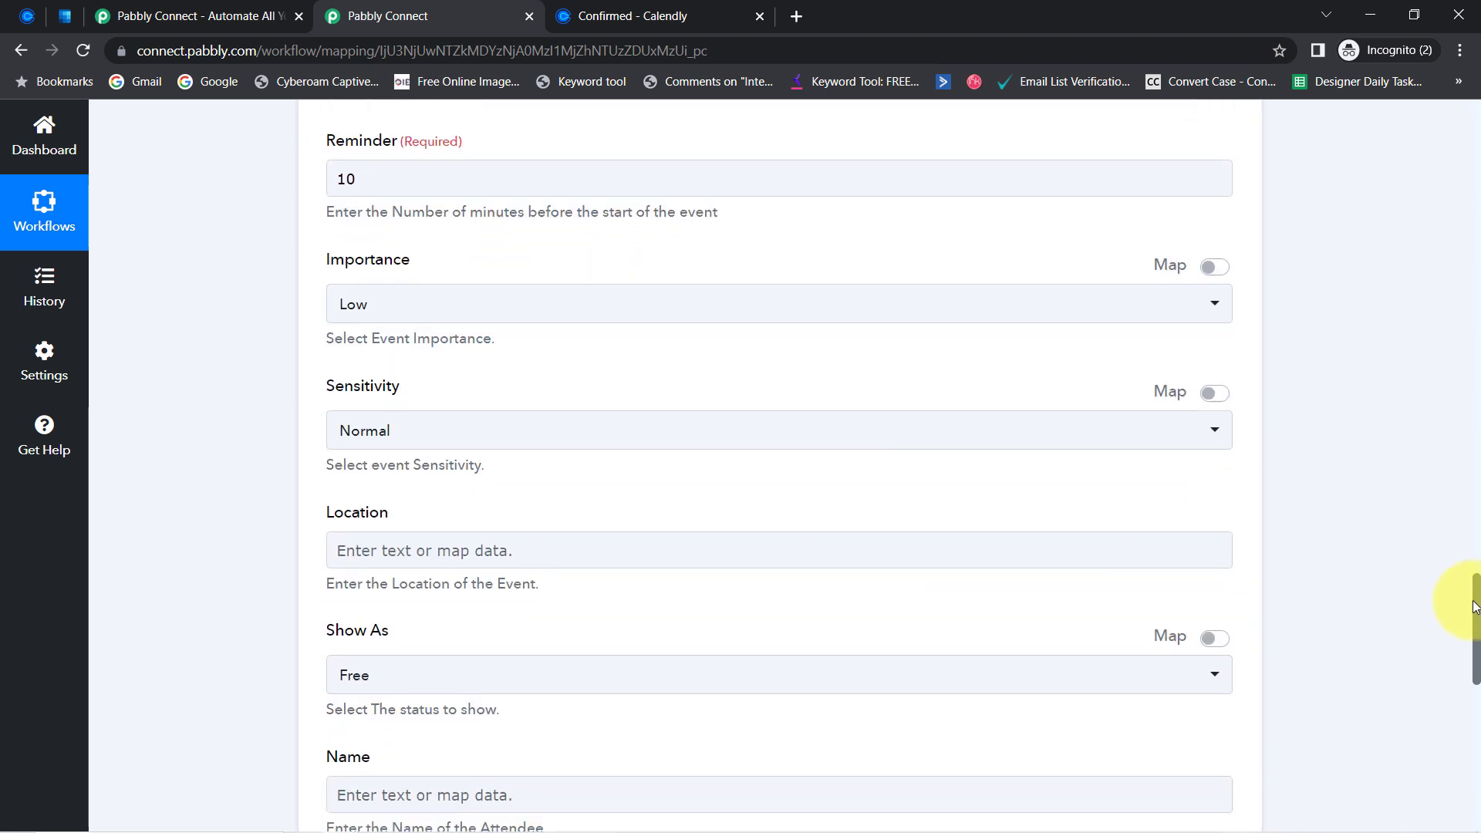
left_click(354, 292)
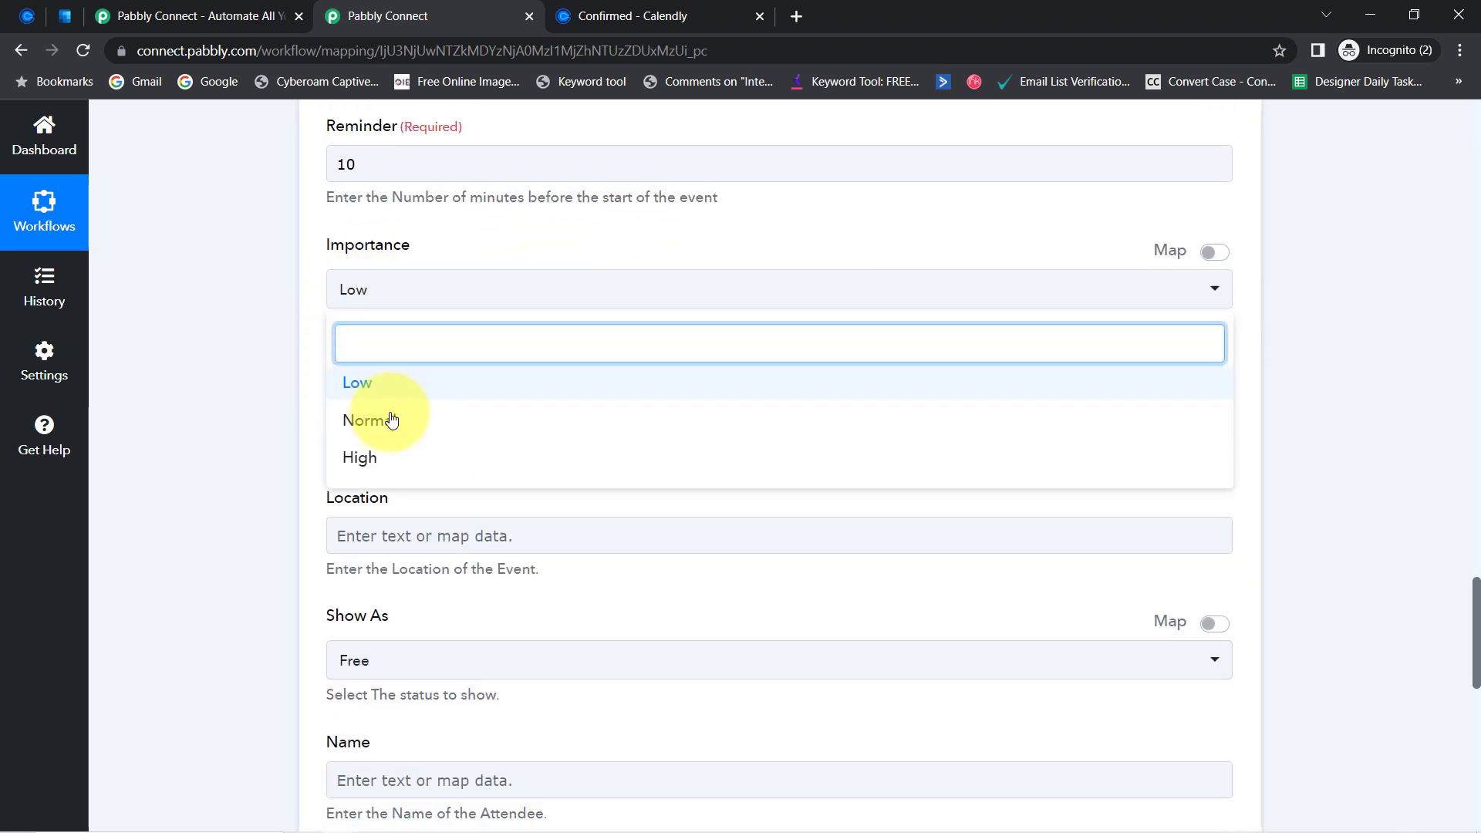
left_click(261, 412)
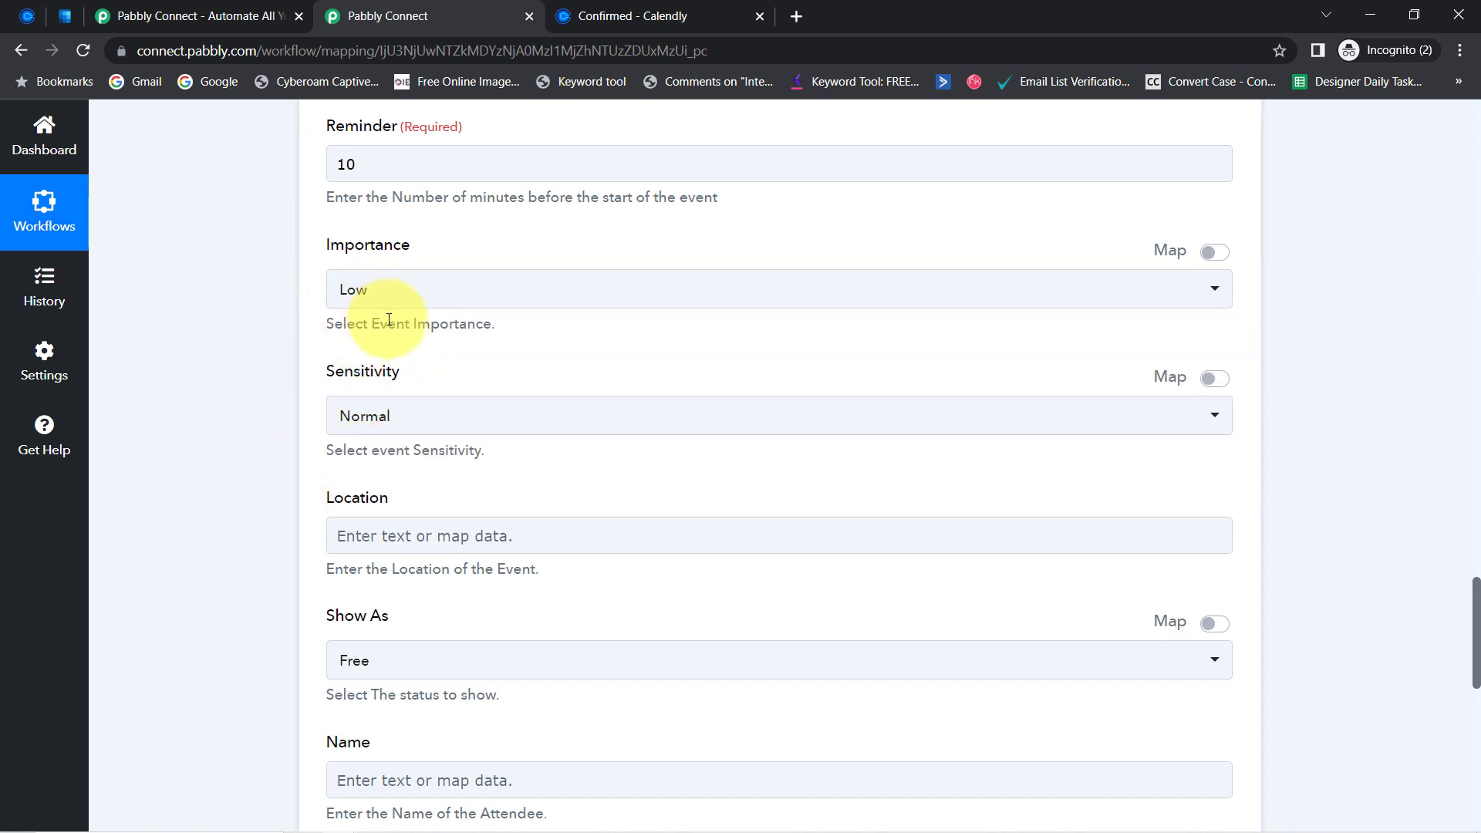
left_click_drag(354, 378, 409, 378)
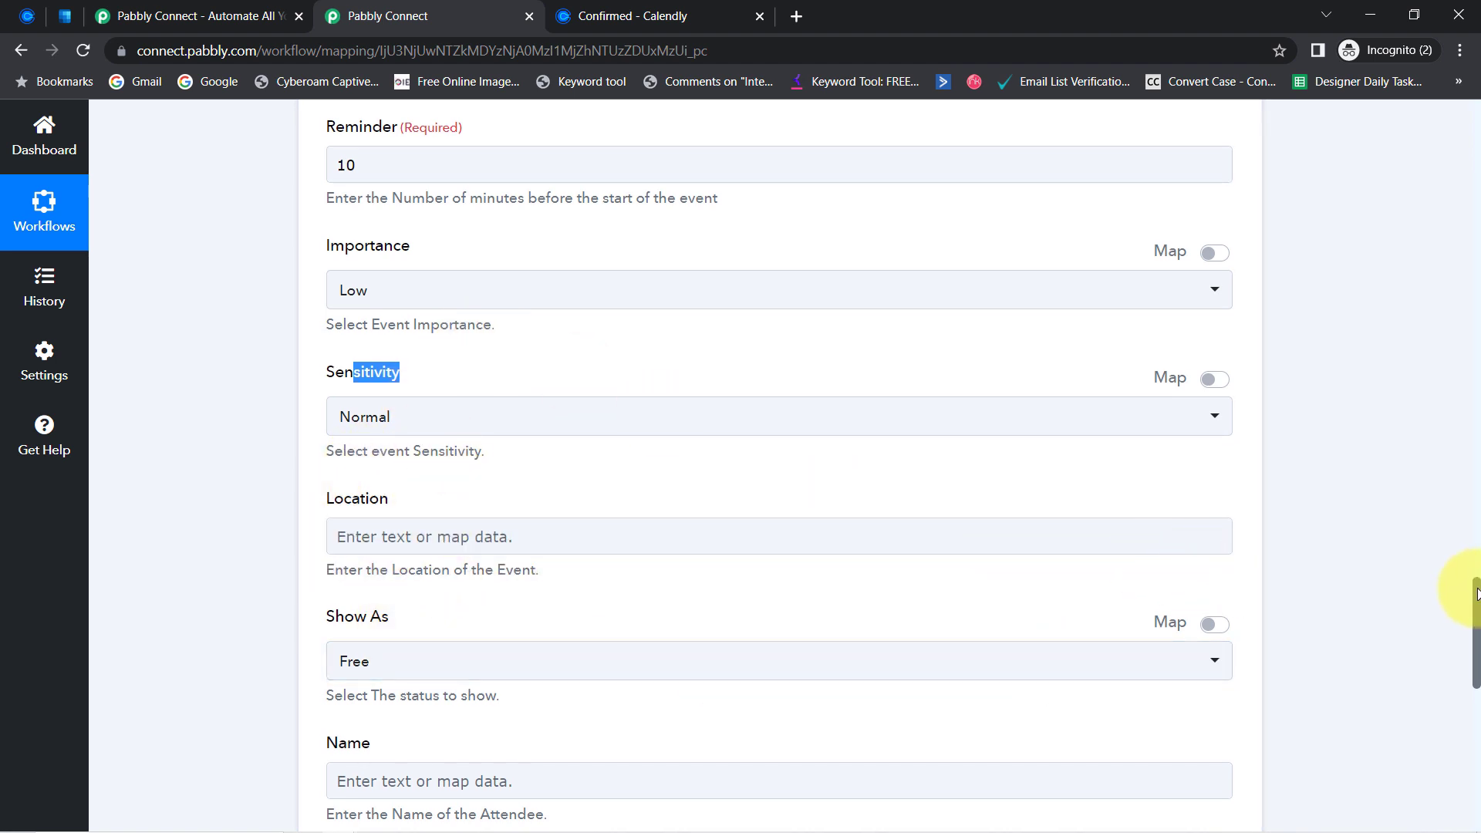
- Map the attendee's Name to the Calendly trigger's Res1 Payload Name value
left_click_drag(1477, 595, 1477, 657)
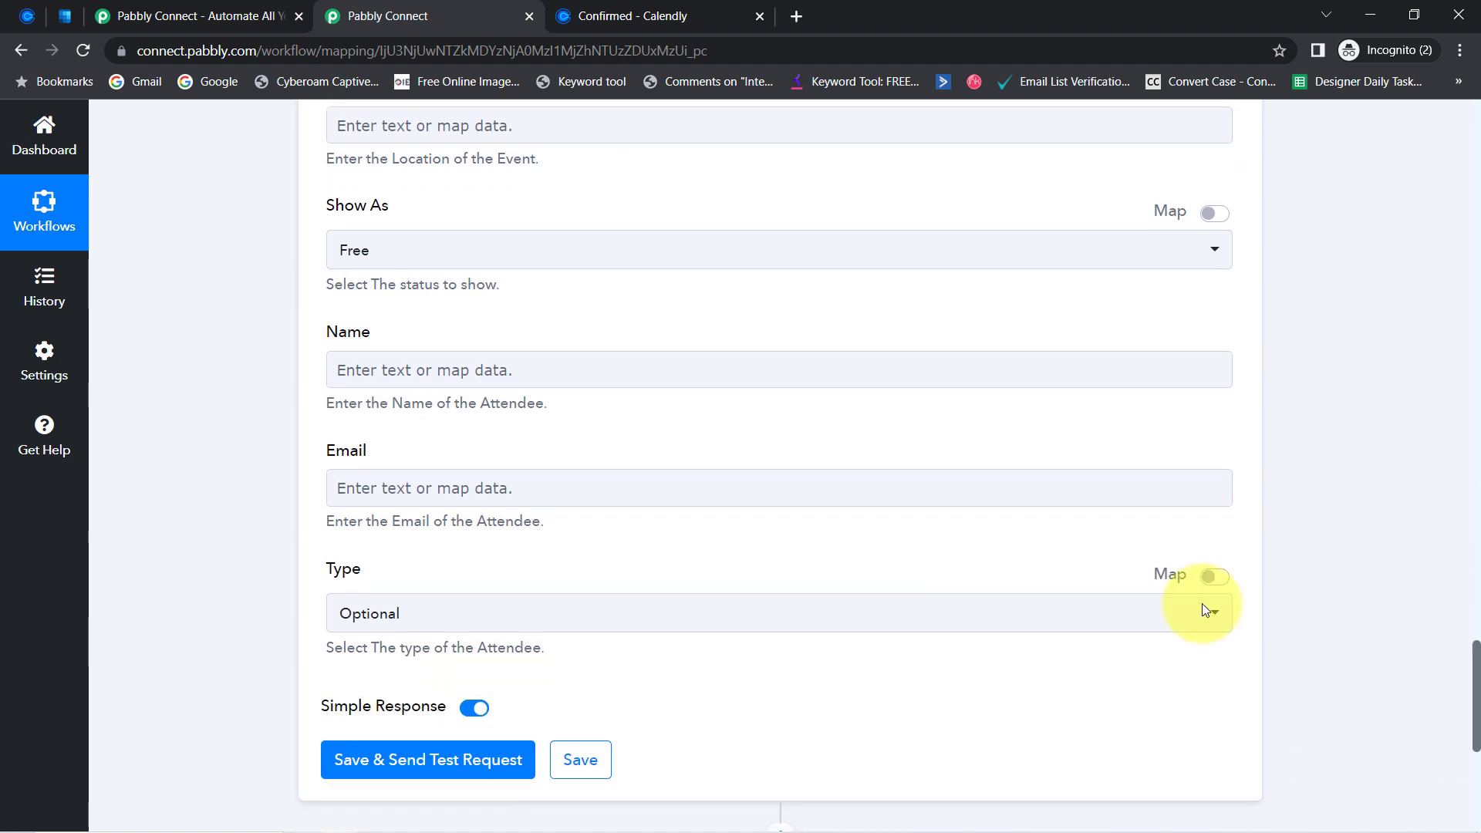
left_click(353, 370)
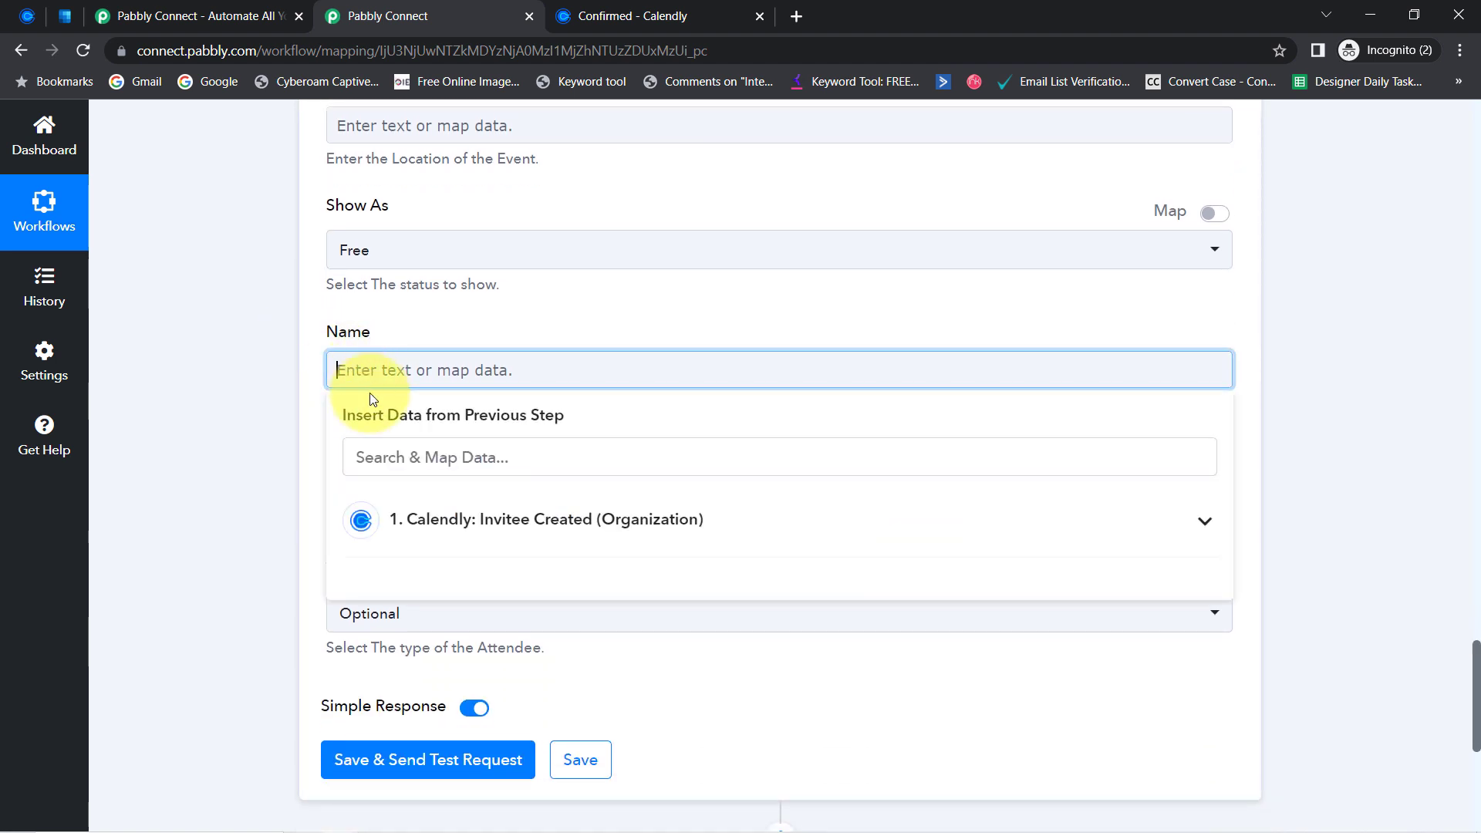
left_click(387, 455)
type("dem")
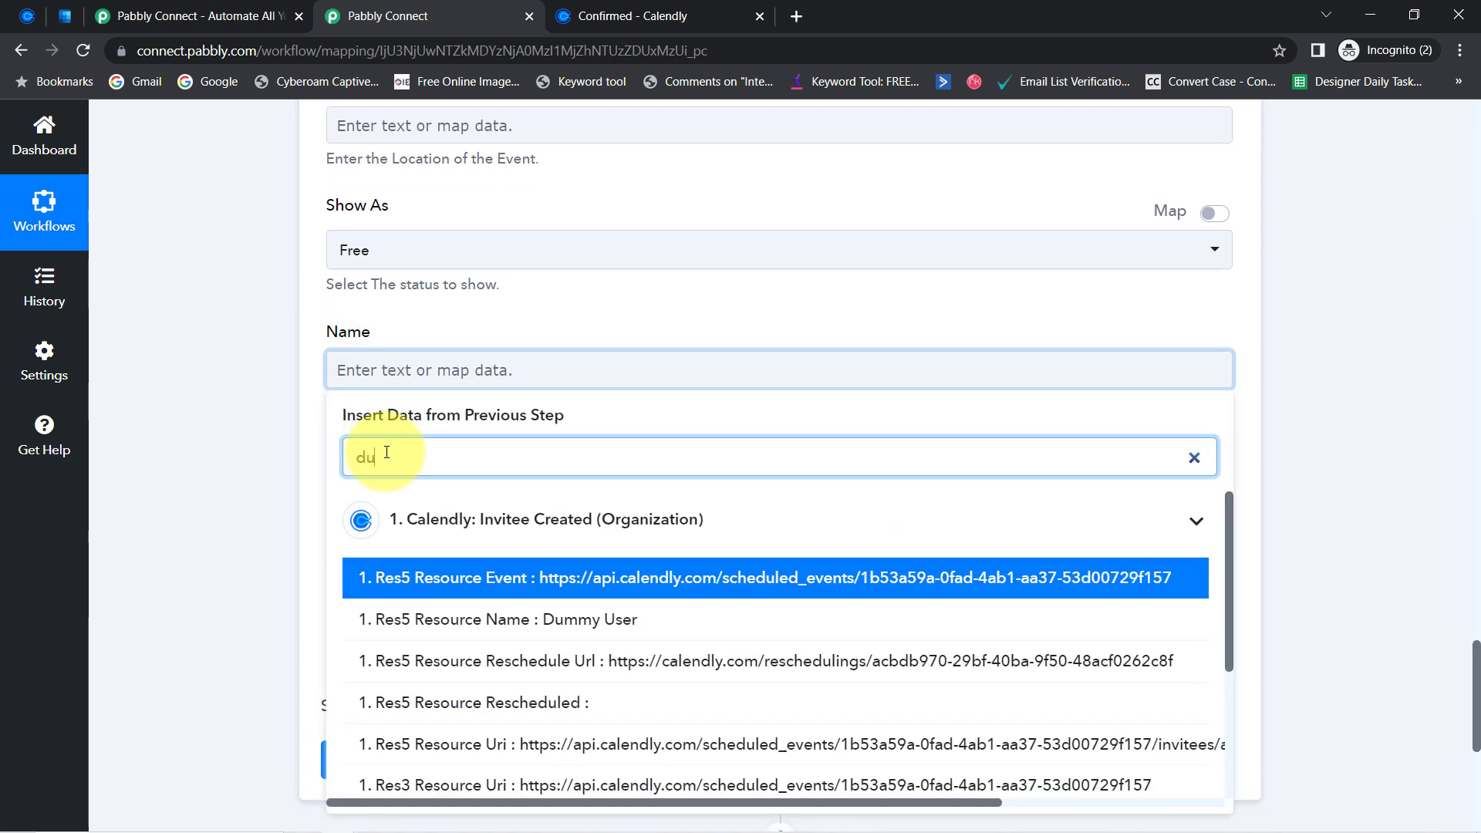
key("BackSpace")
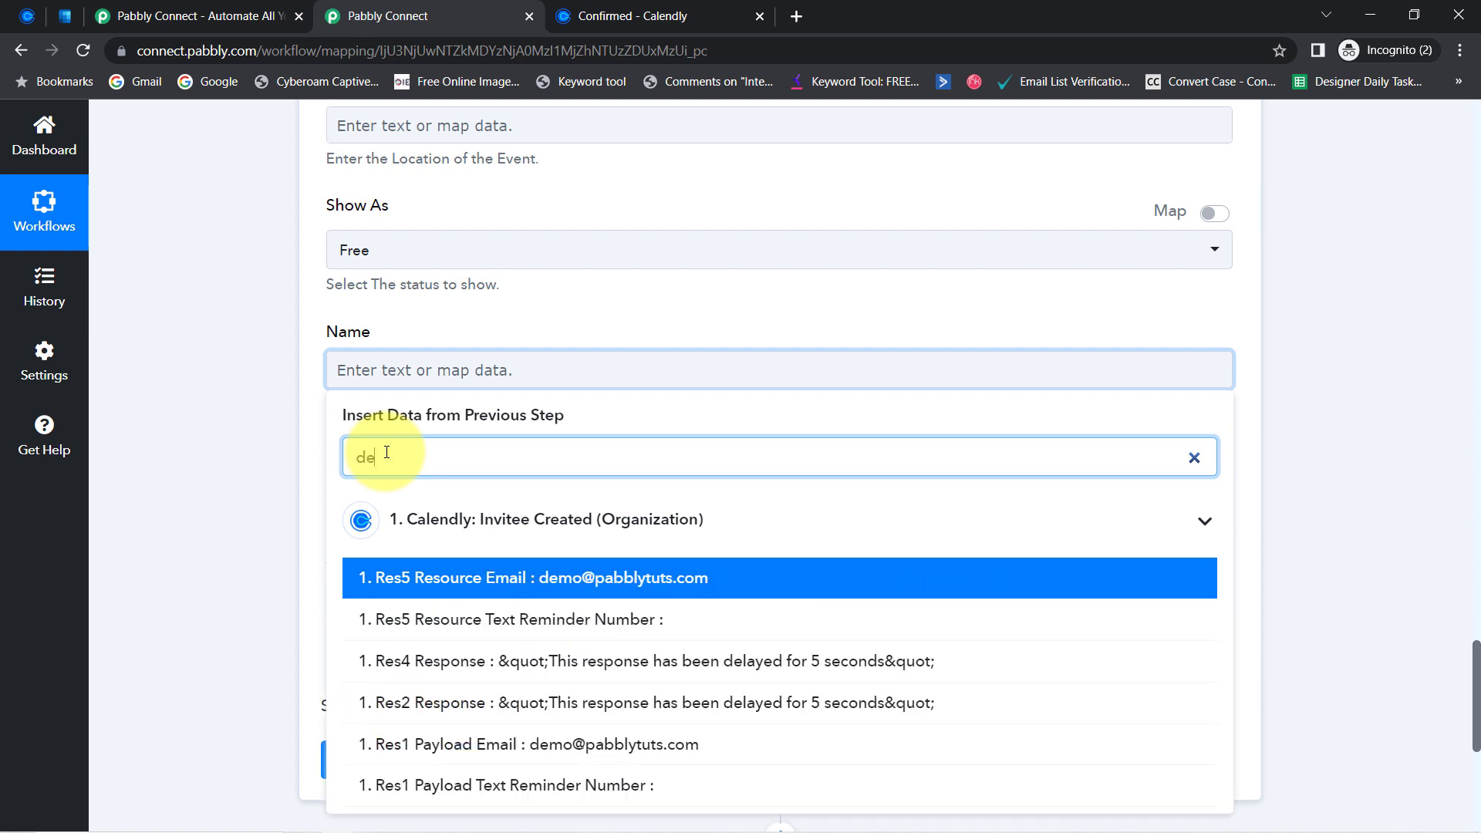
key("BackSpace")
type("umm")
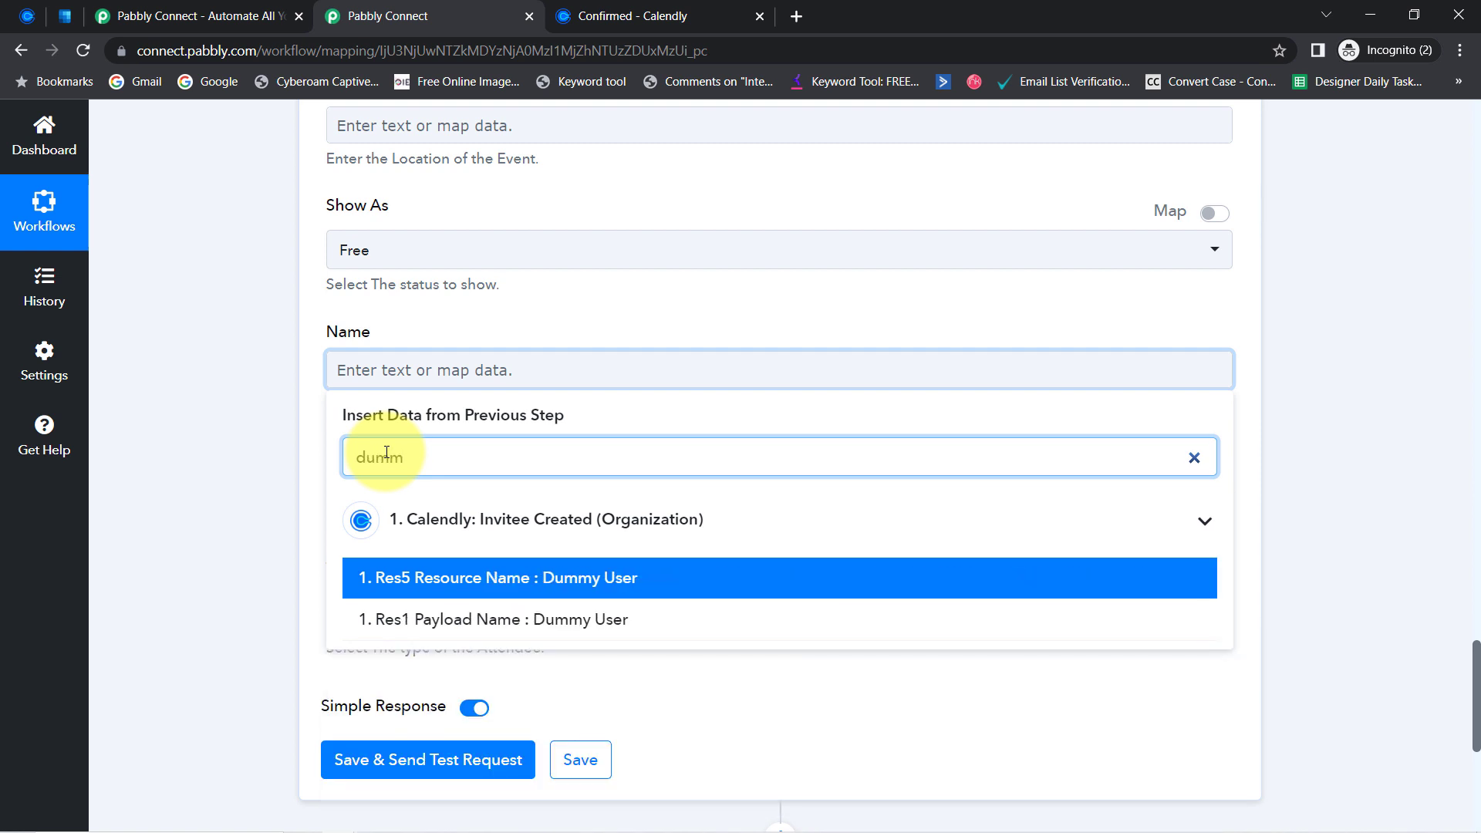
left_click(402, 619)
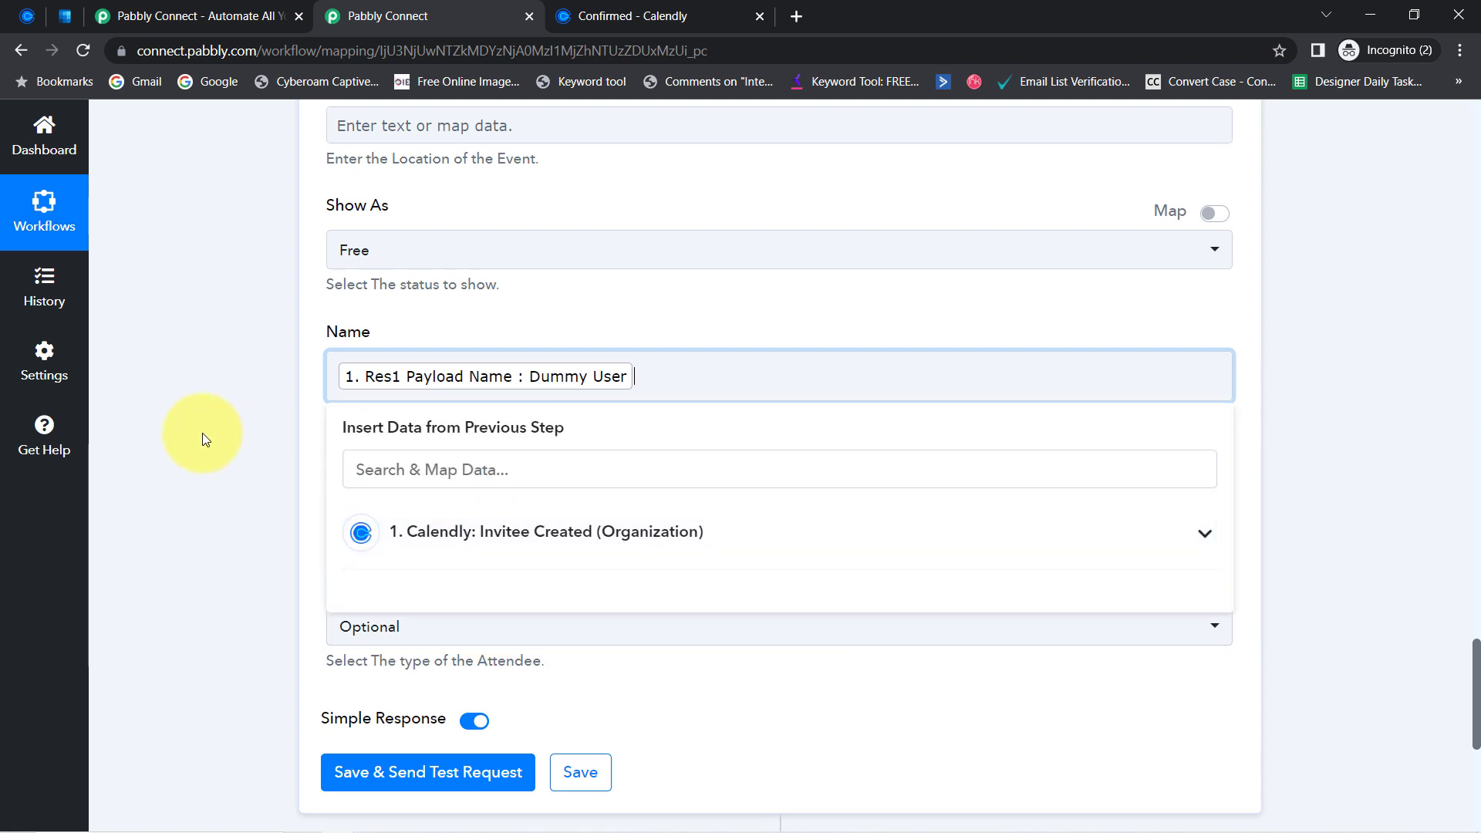
- Map the attendee's Email to the Calendly trigger's Res5 Resource Email value
left_click(382, 509)
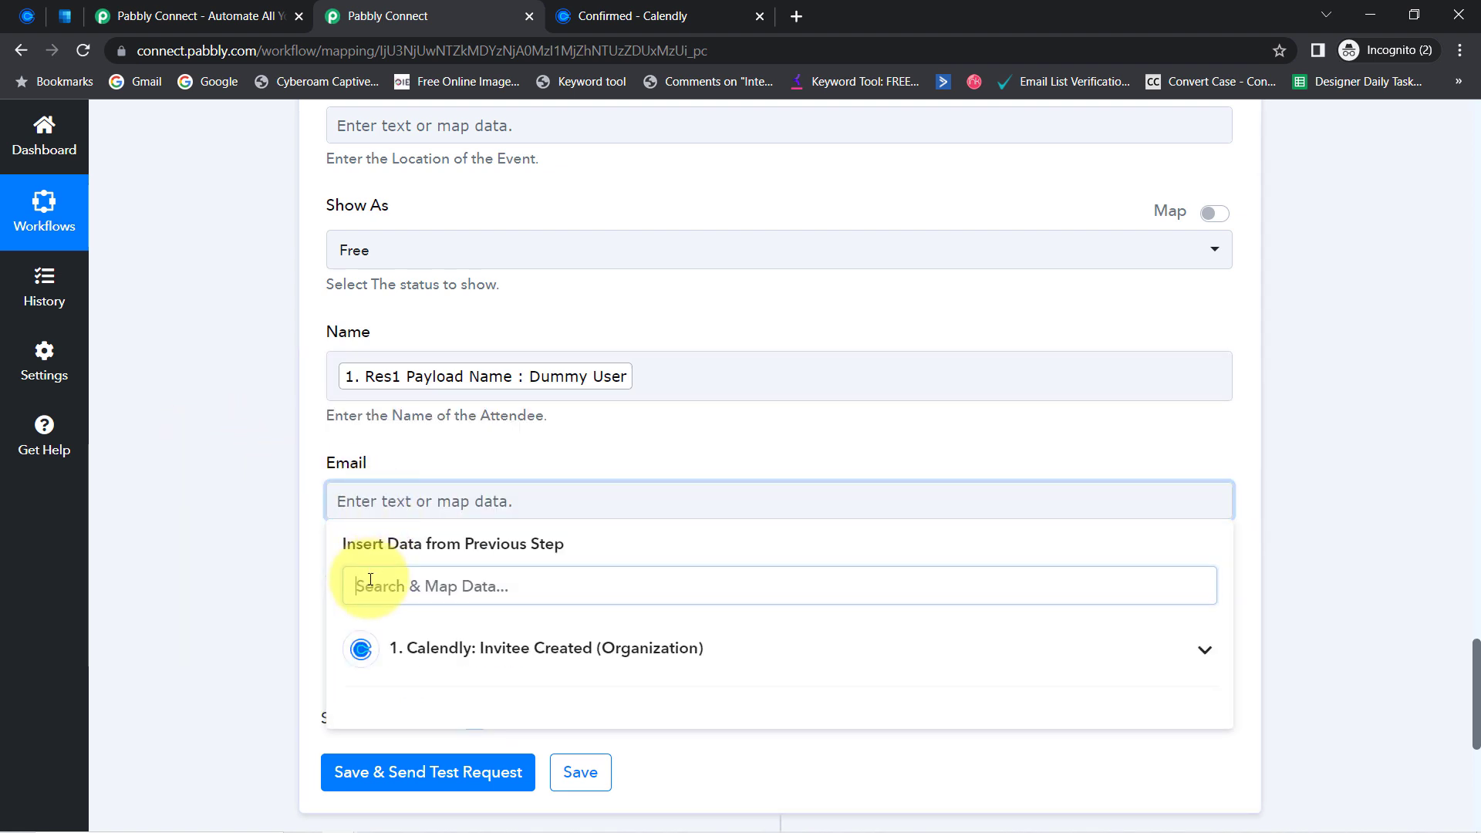
type("@")
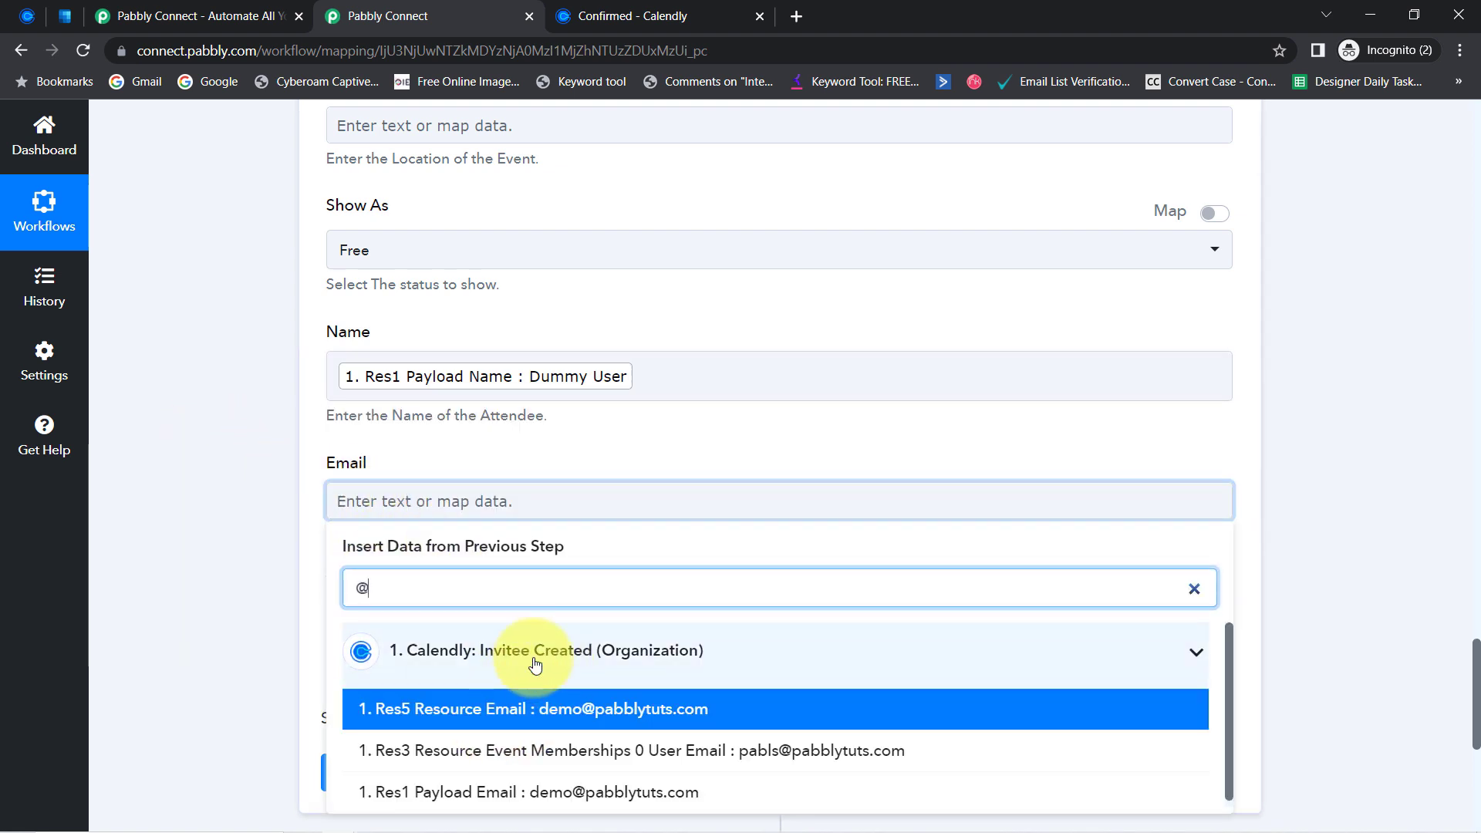
left_click(532, 705)
left_click(257, 553)
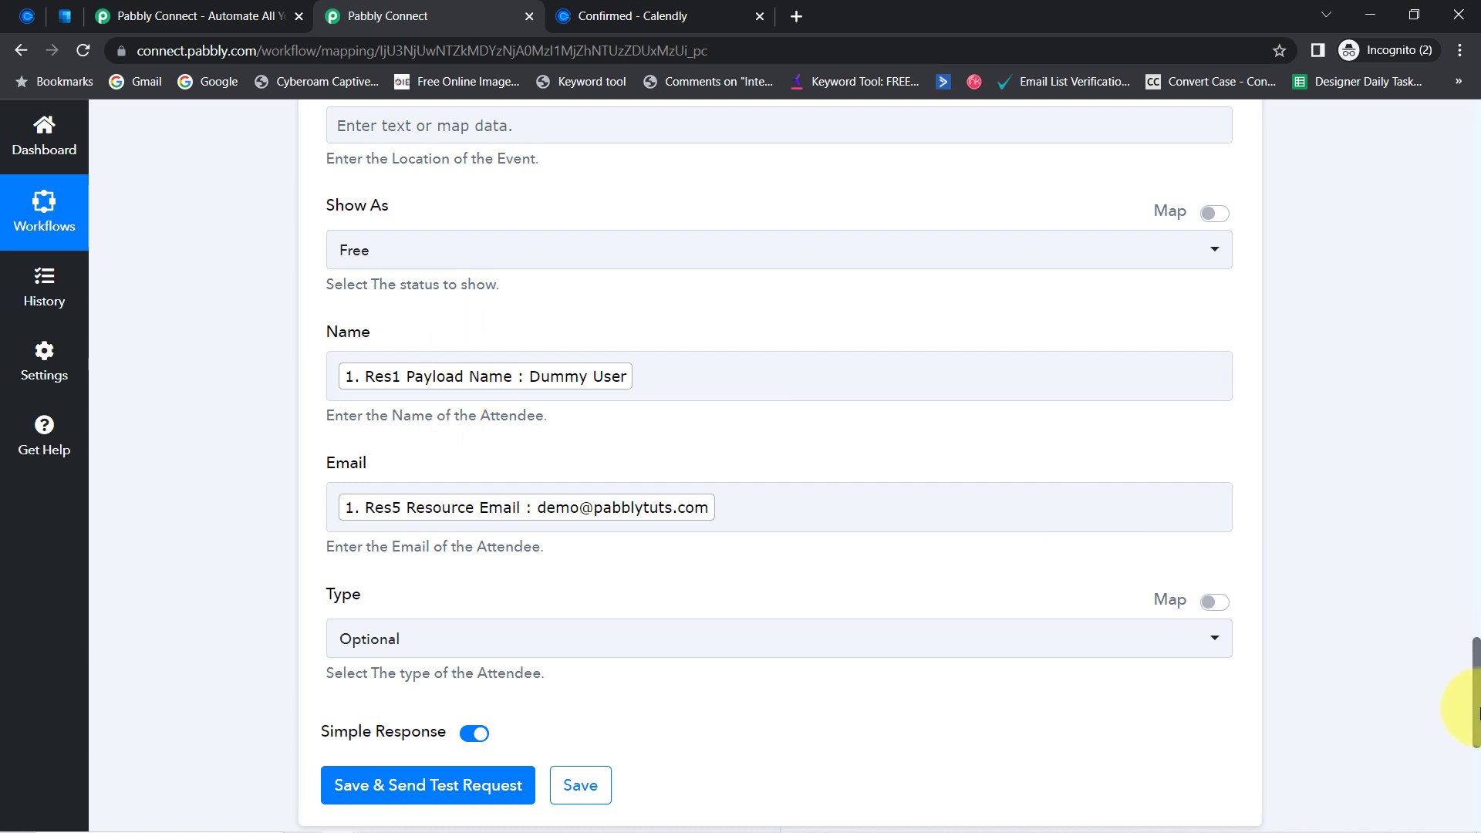
- Review the event's mapped subject, start and end dates, and time zones
left_click_drag(1474, 699, 1457, 535)
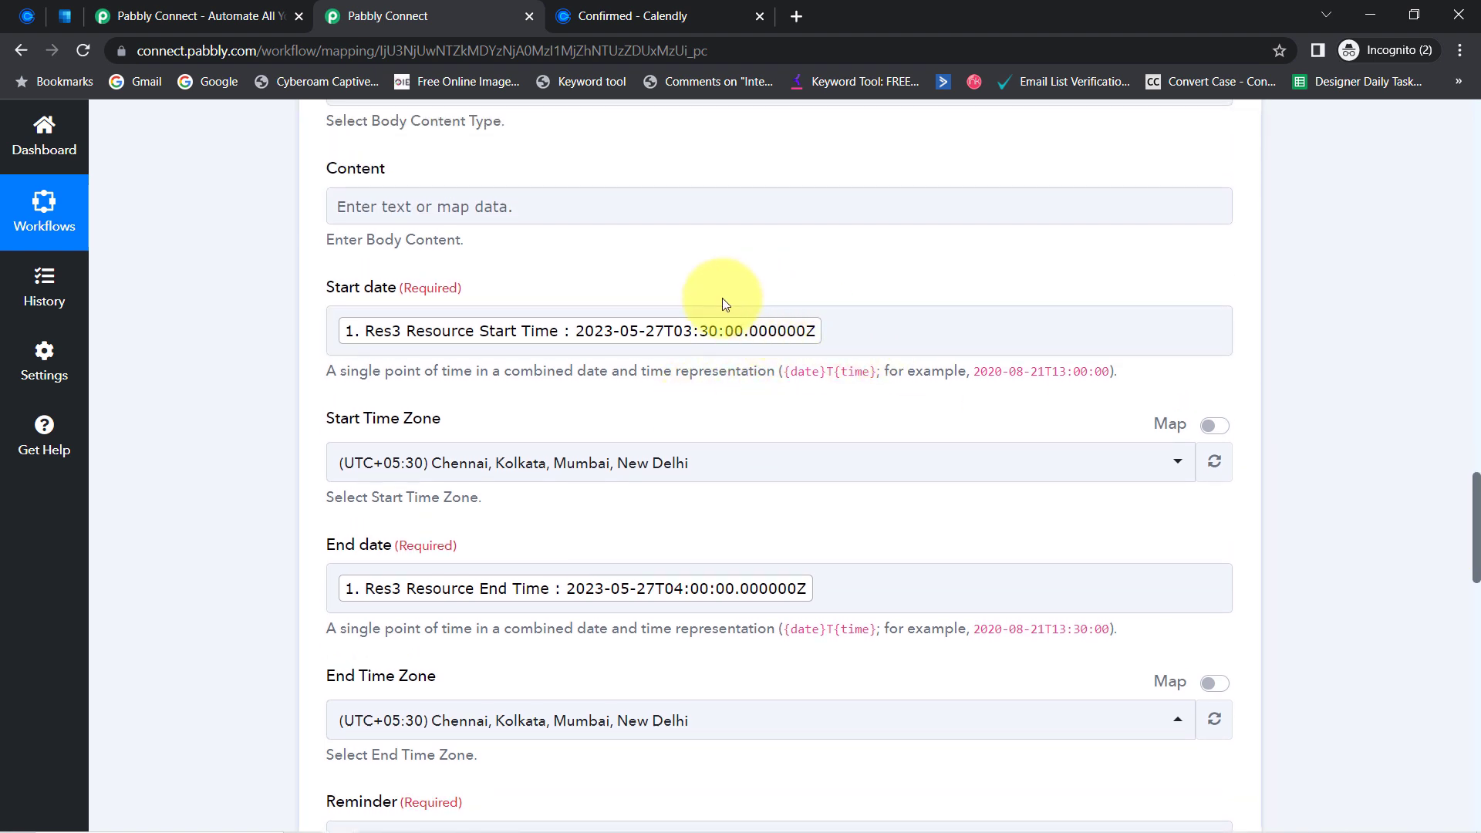
left_click(759, 317)
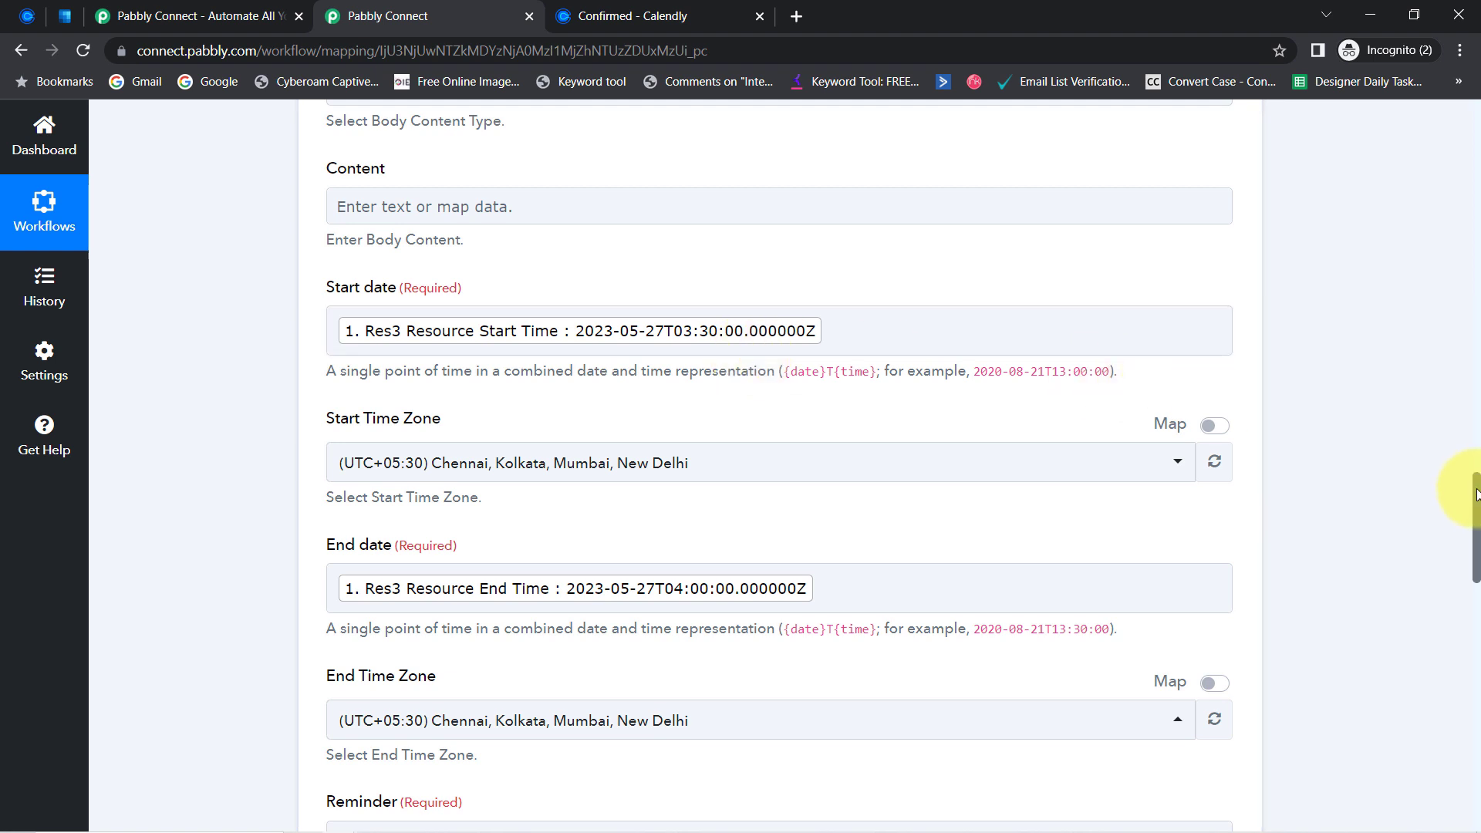
left_click_drag(1475, 489, 1476, 435)
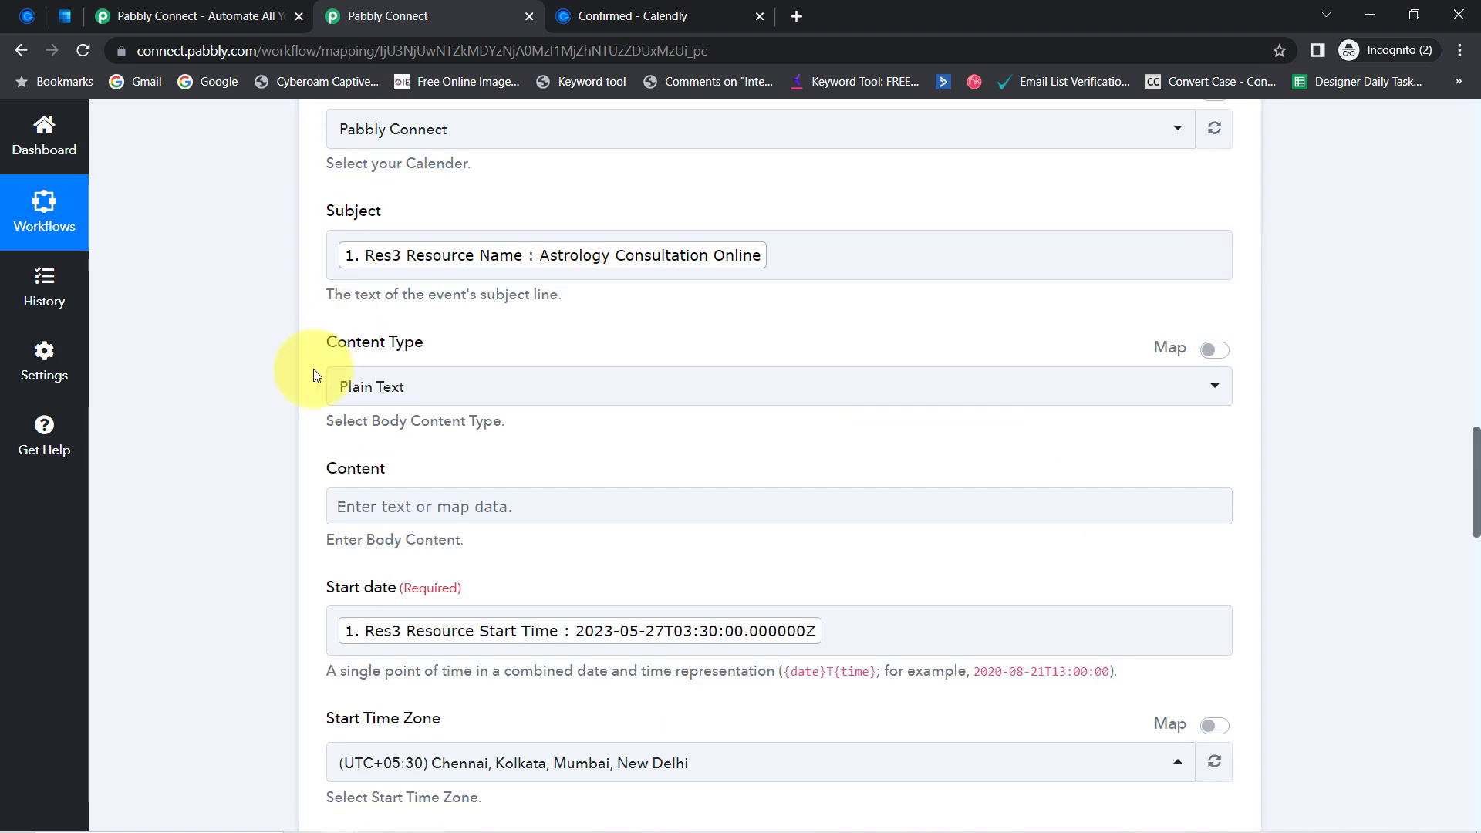
left_click(361, 500)
type("fverfeqrf")
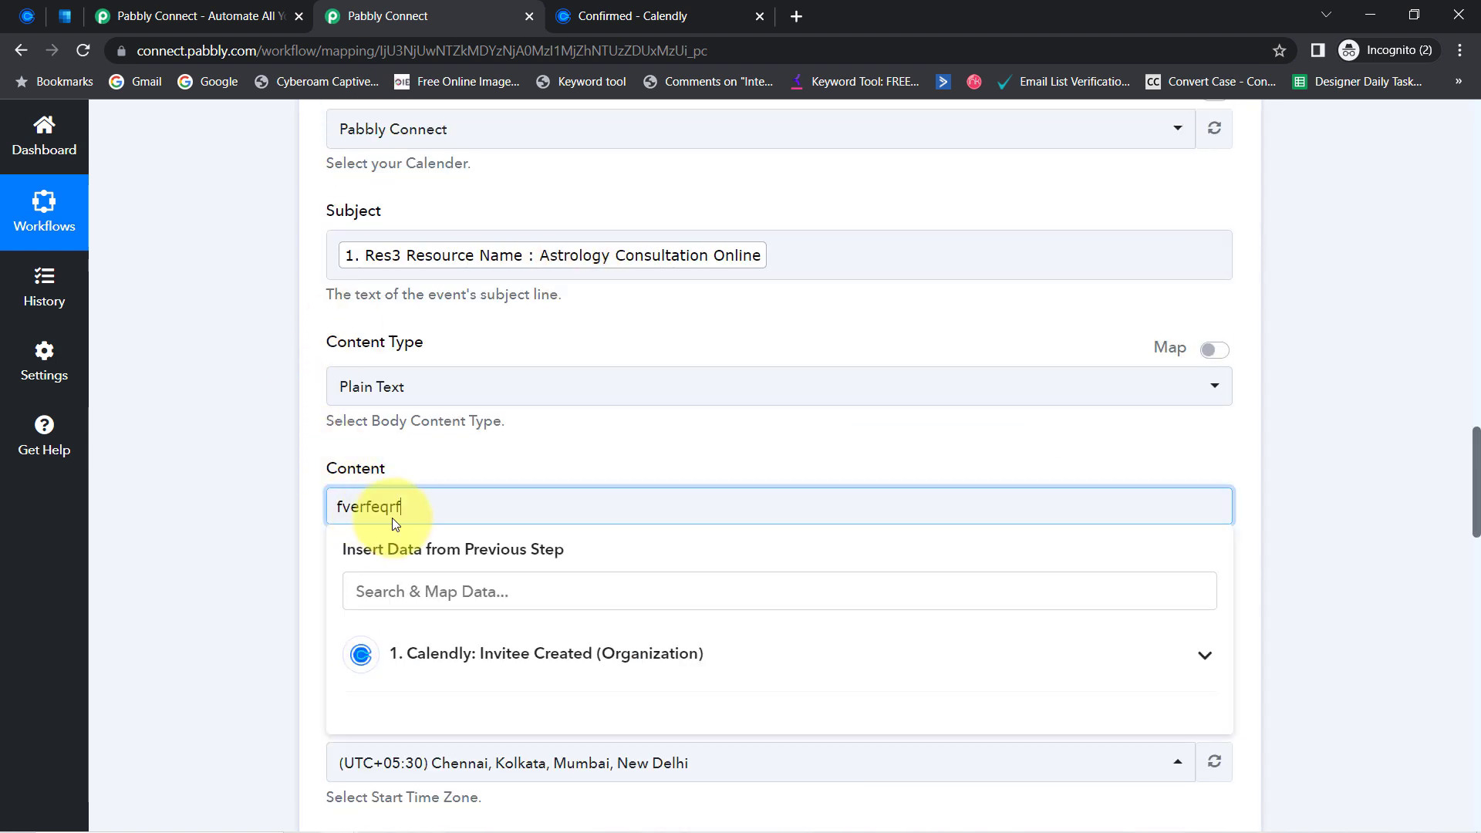
double_click(373, 510)
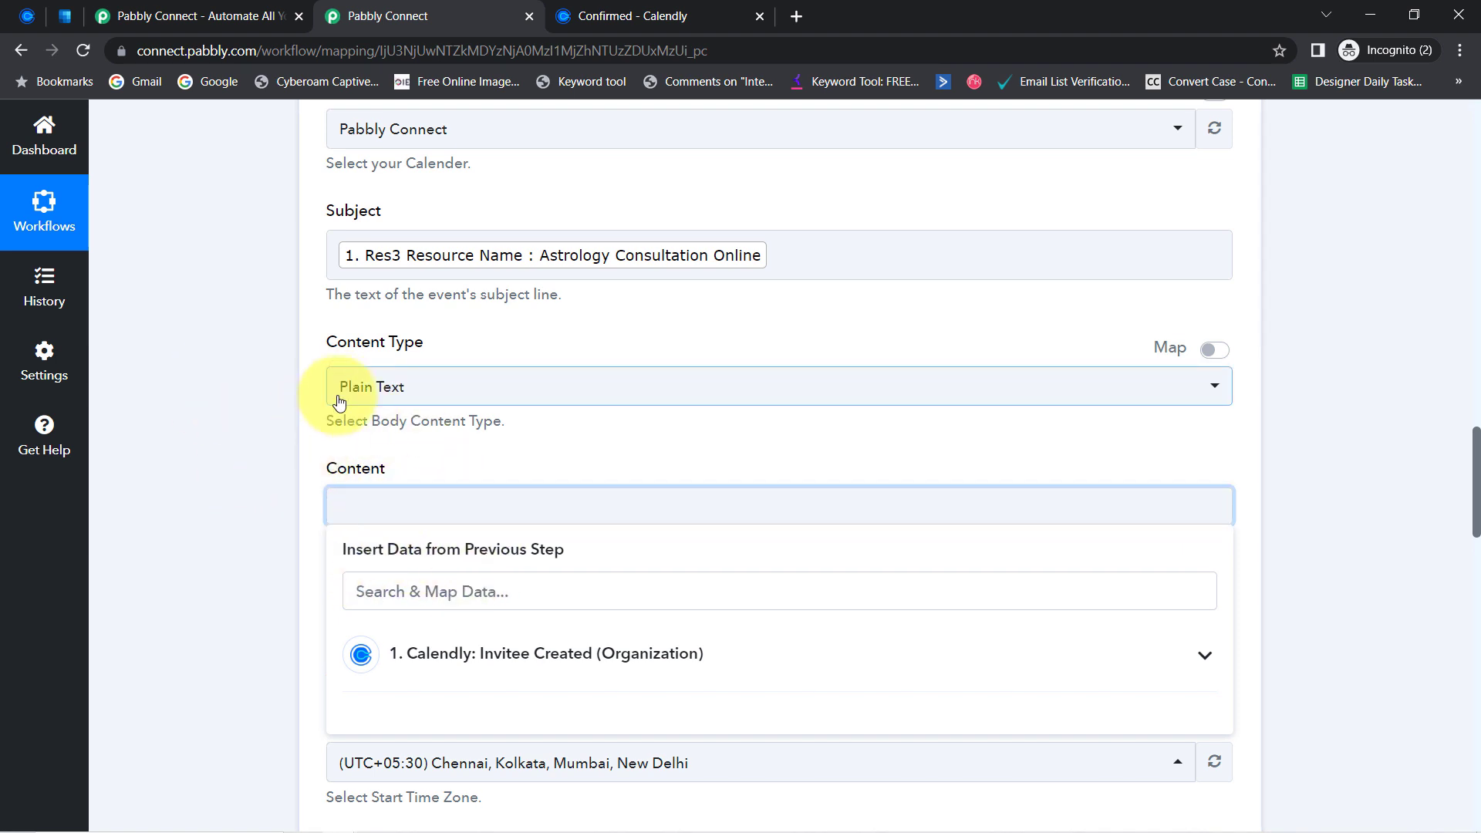
left_click(280, 405)
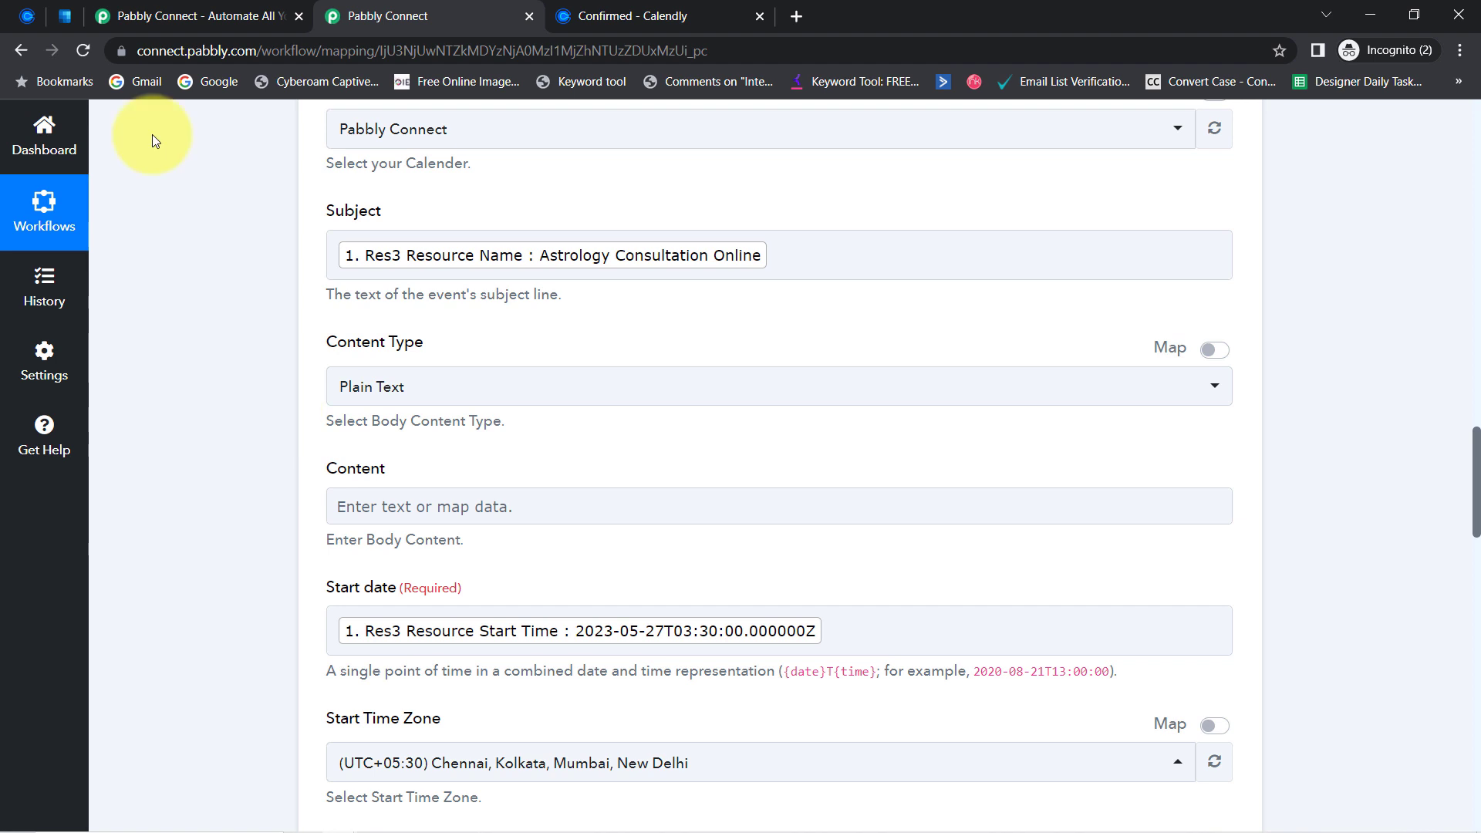
- Switch to Outlook Calendar and remove the existing Astrology Consultation event from Saturday, May 27
left_click(65, 14)
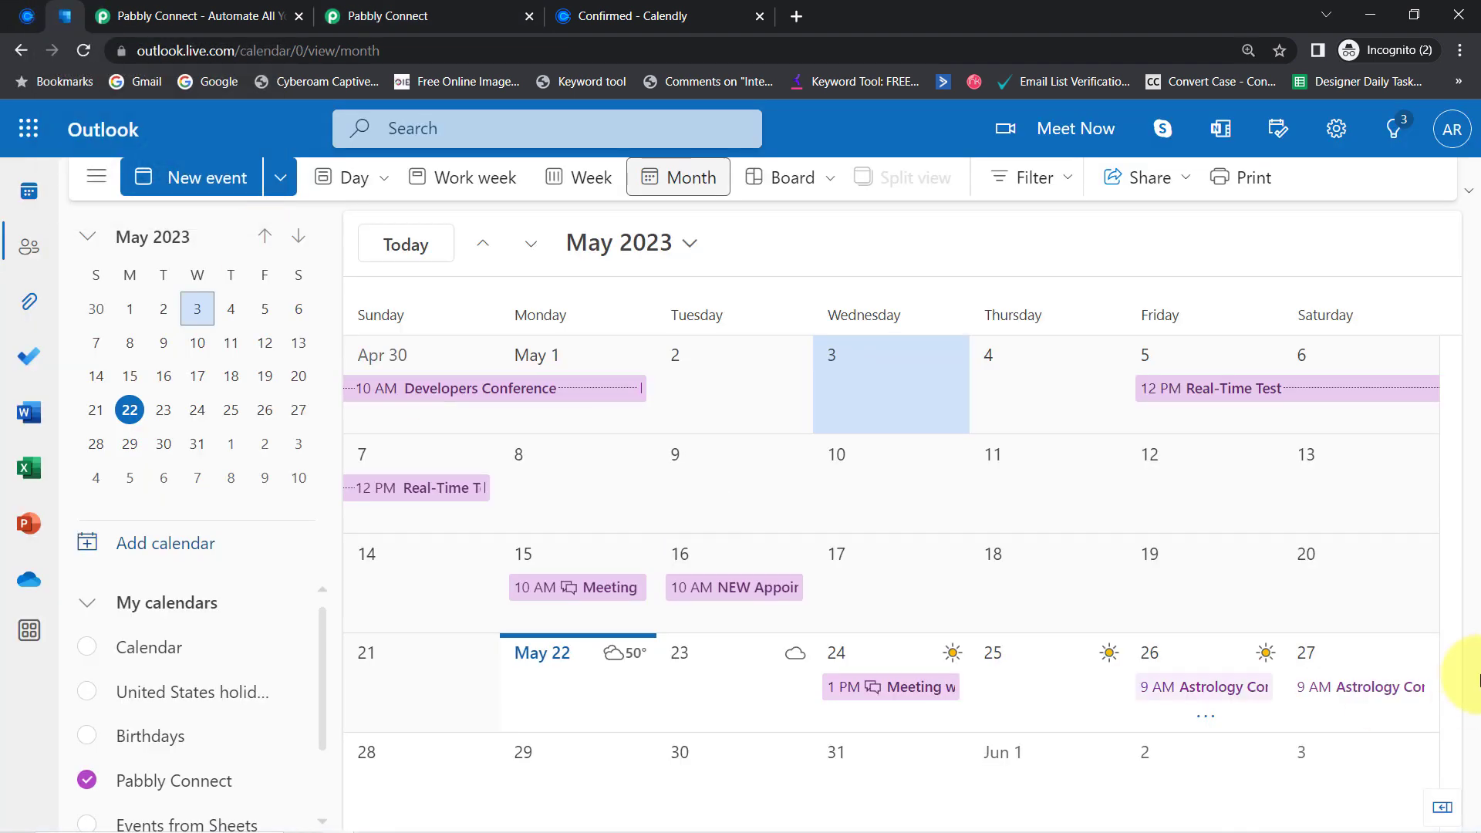
right_click(1357, 696)
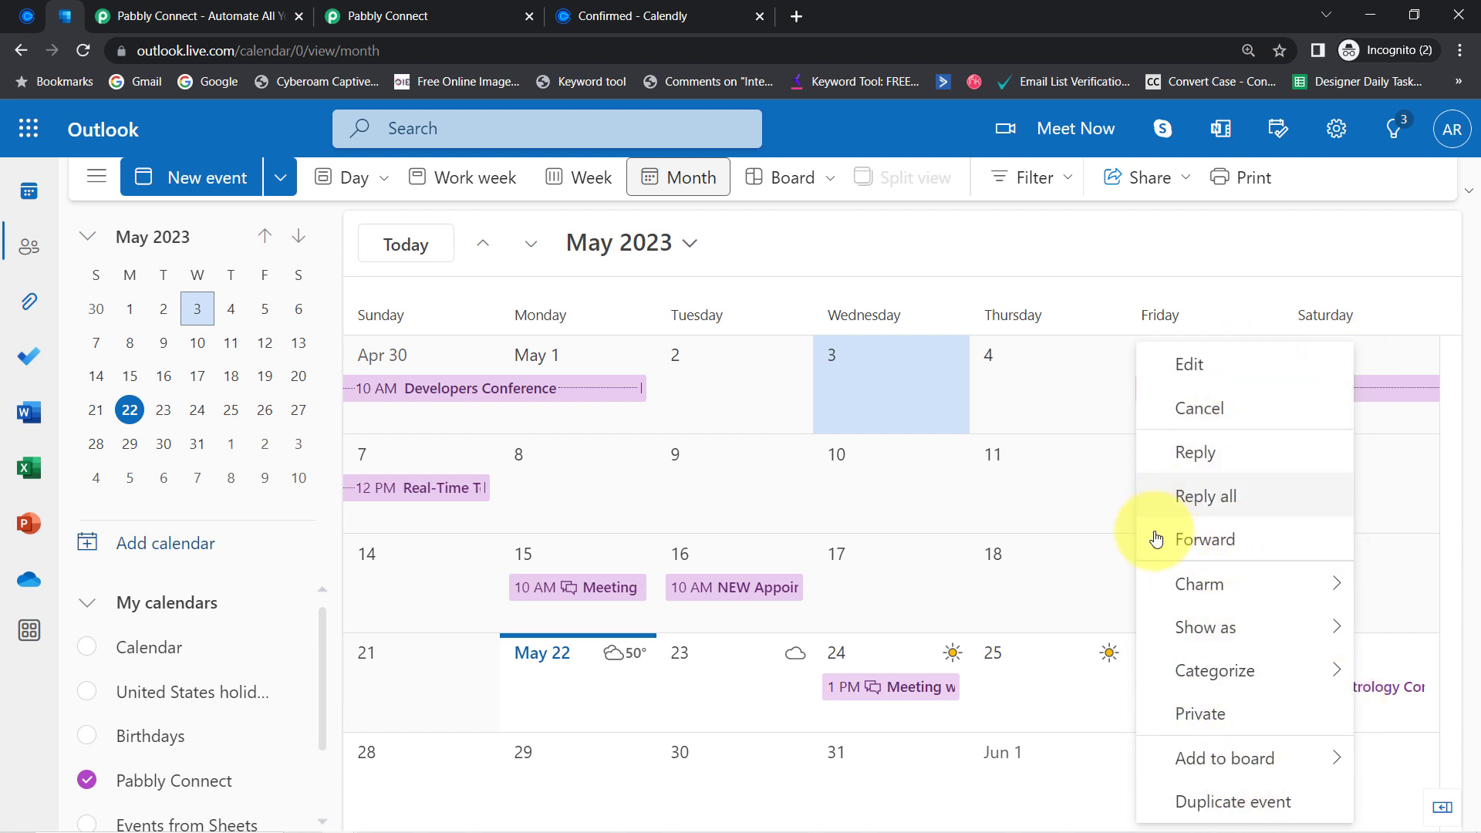
mouse_move(1236, 781)
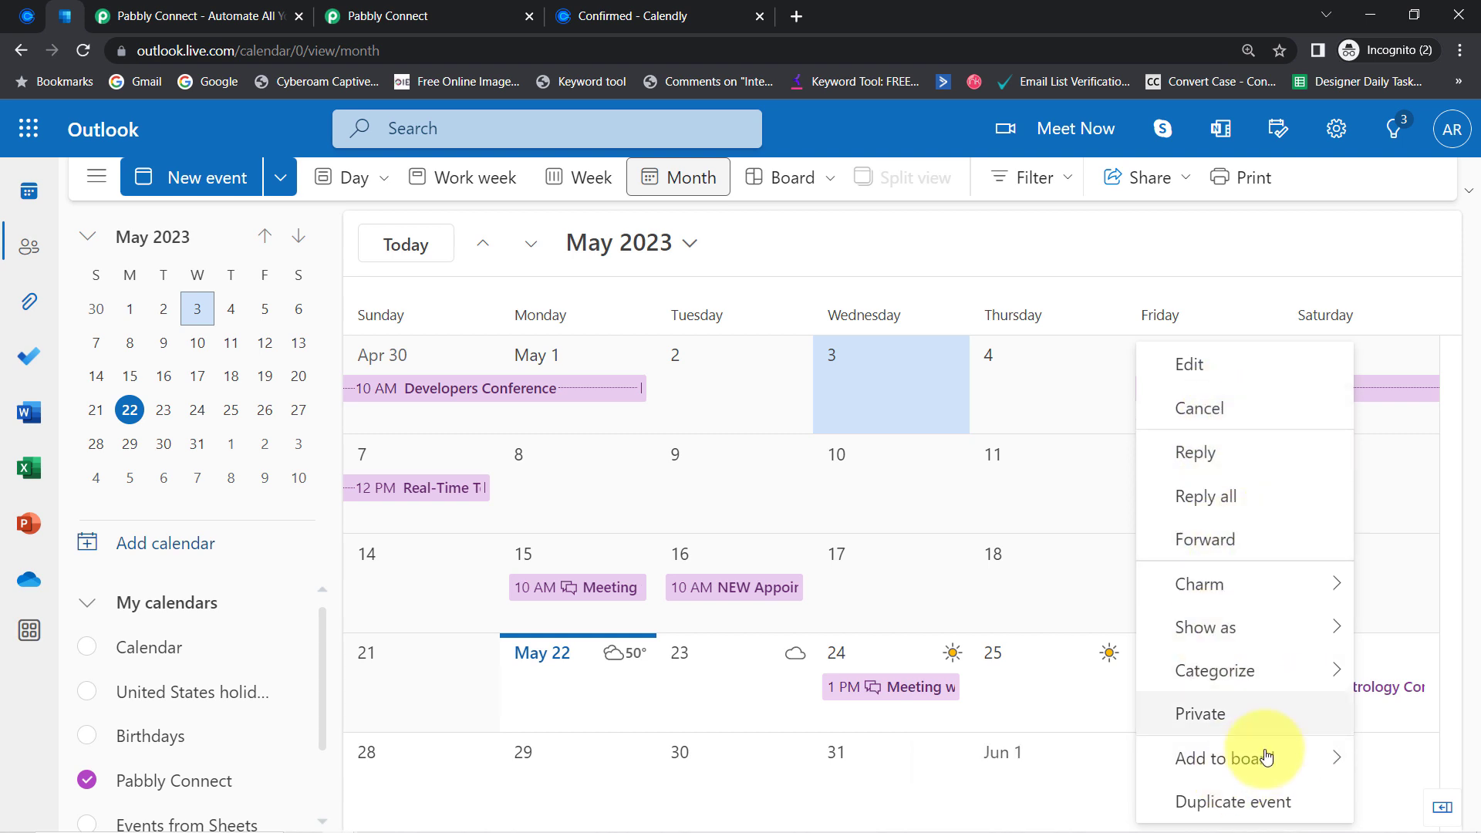
left_click(1213, 377)
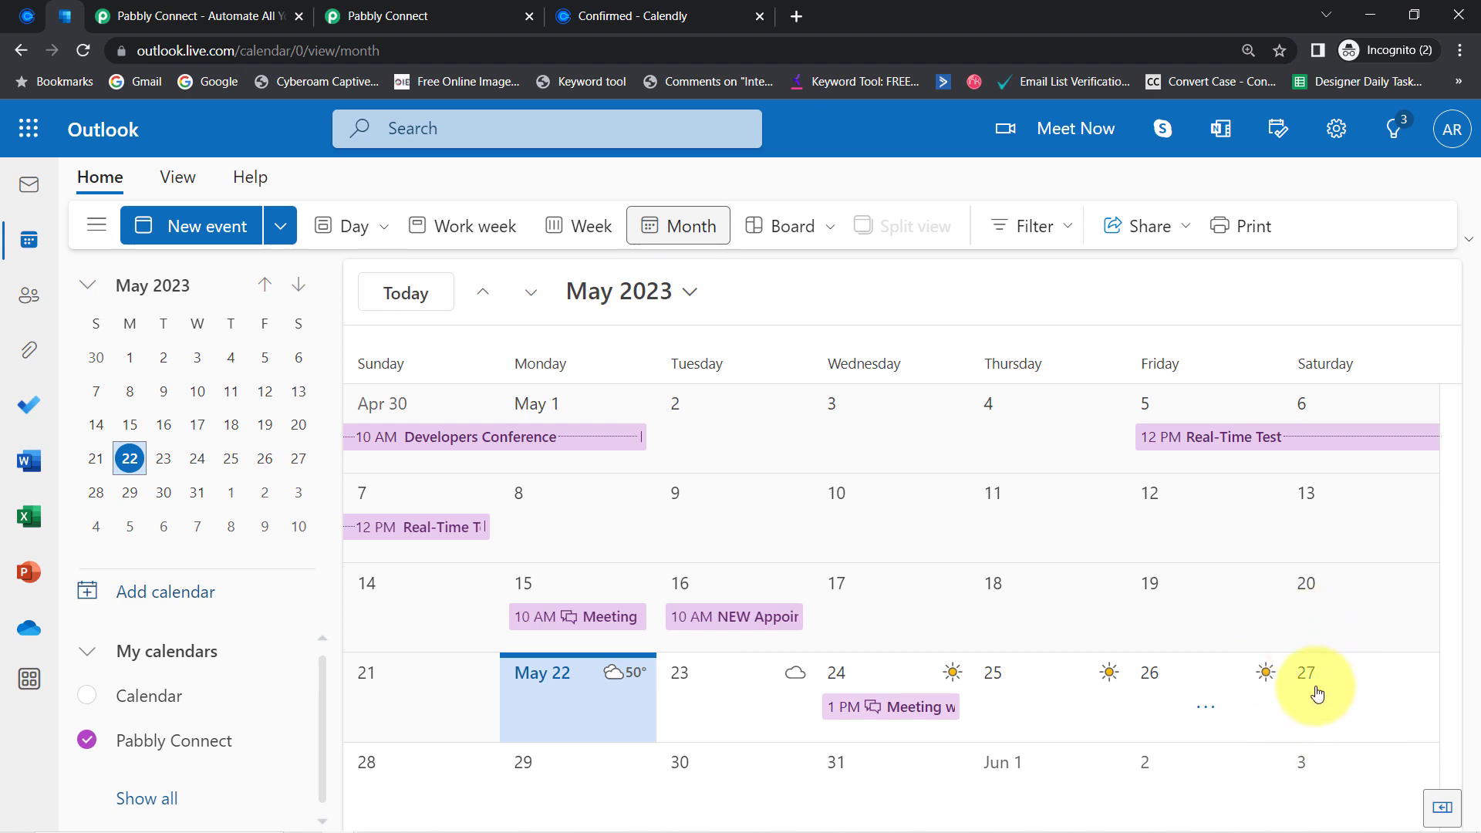
- Return to the Pabbly Connect workflow, then save the Create Event in Calendar action and send its test request
left_click(409, 16)
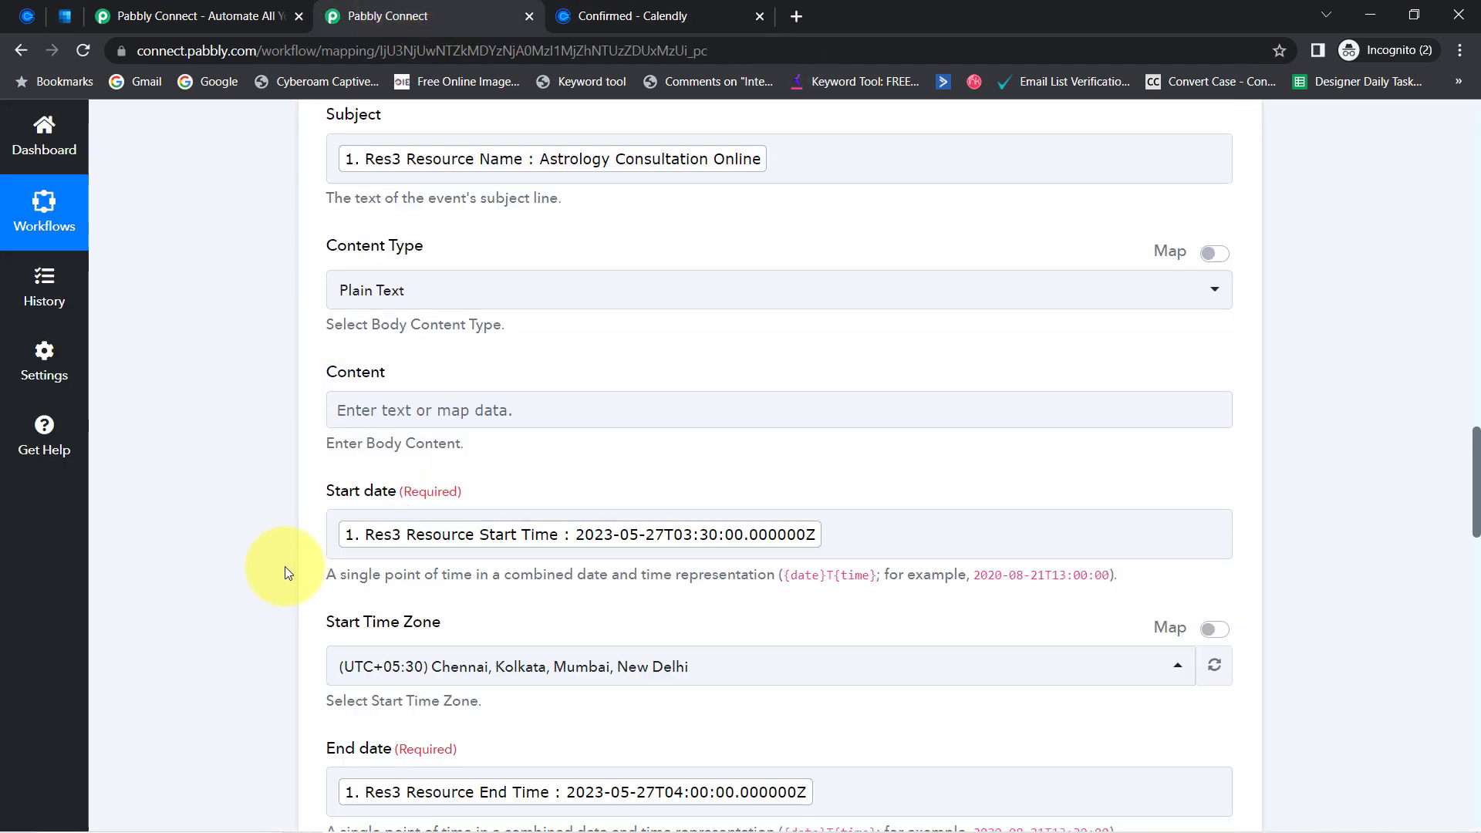
scroll(282, 579, "down", 20)
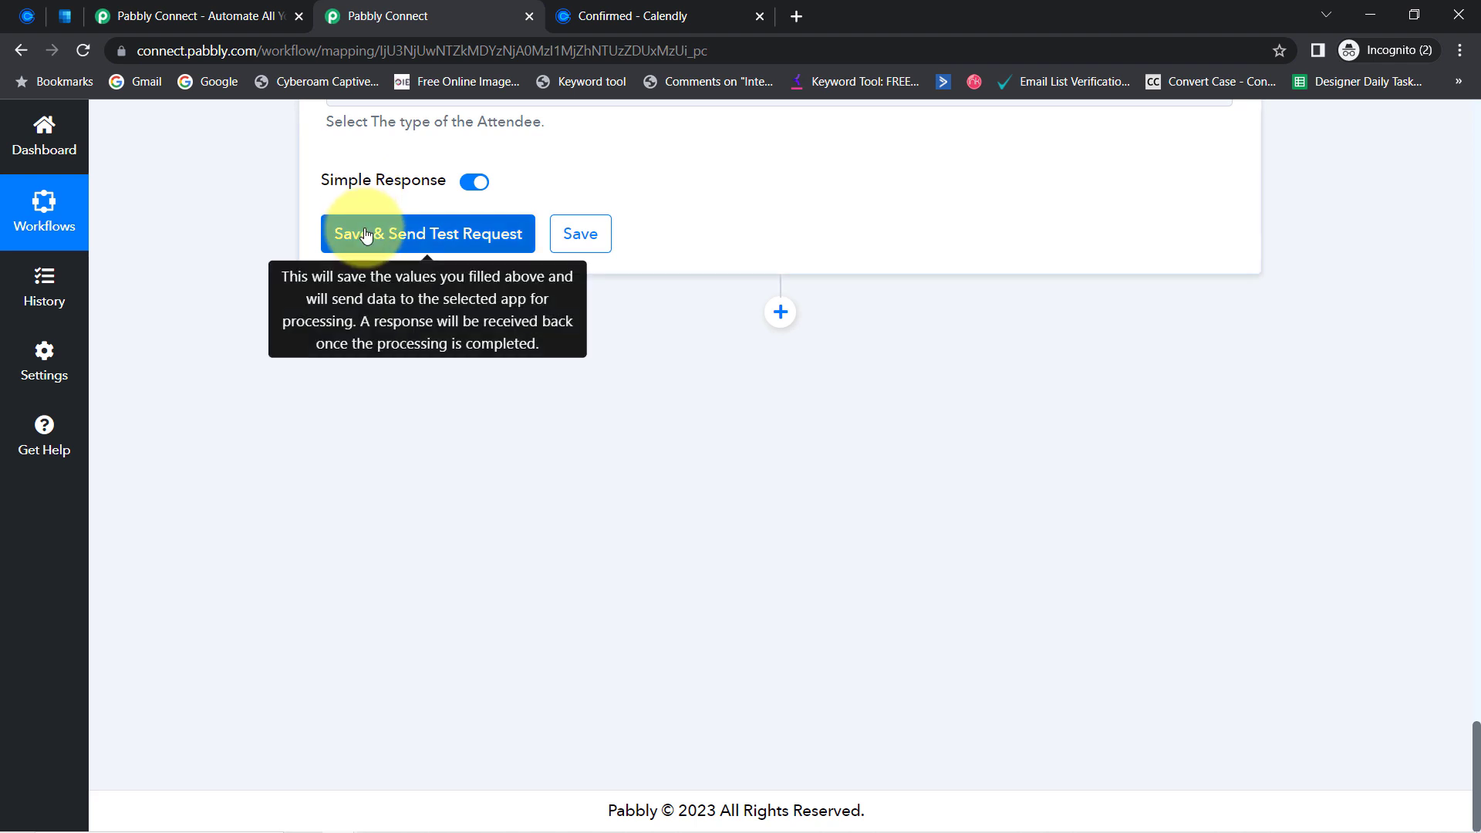
left_click(366, 236)
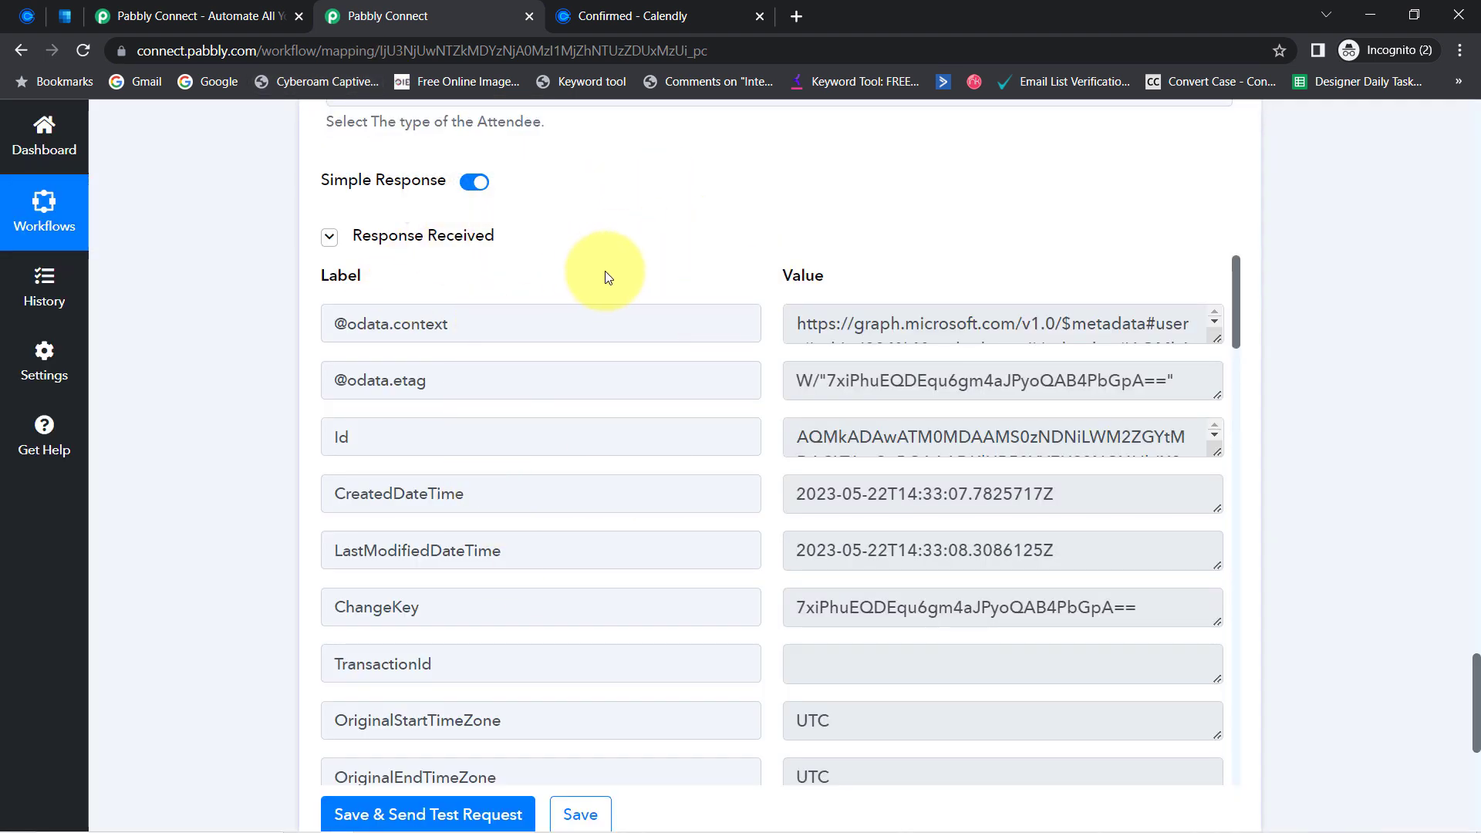
- Open the May 27 event in Outlook Calendar and compare its time with the Calendly booking confirmation
left_click(63, 18)
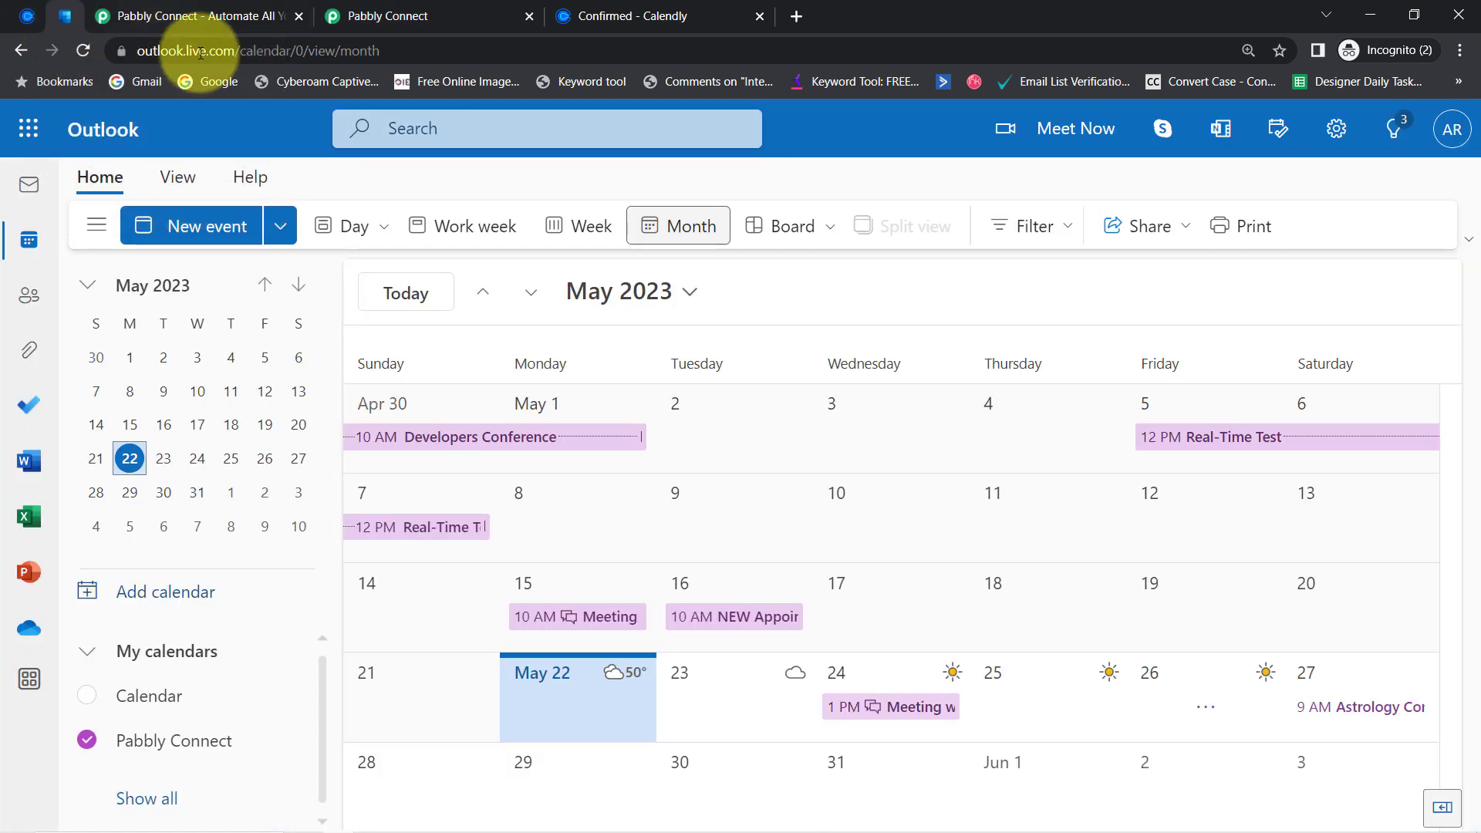
left_click(1373, 716)
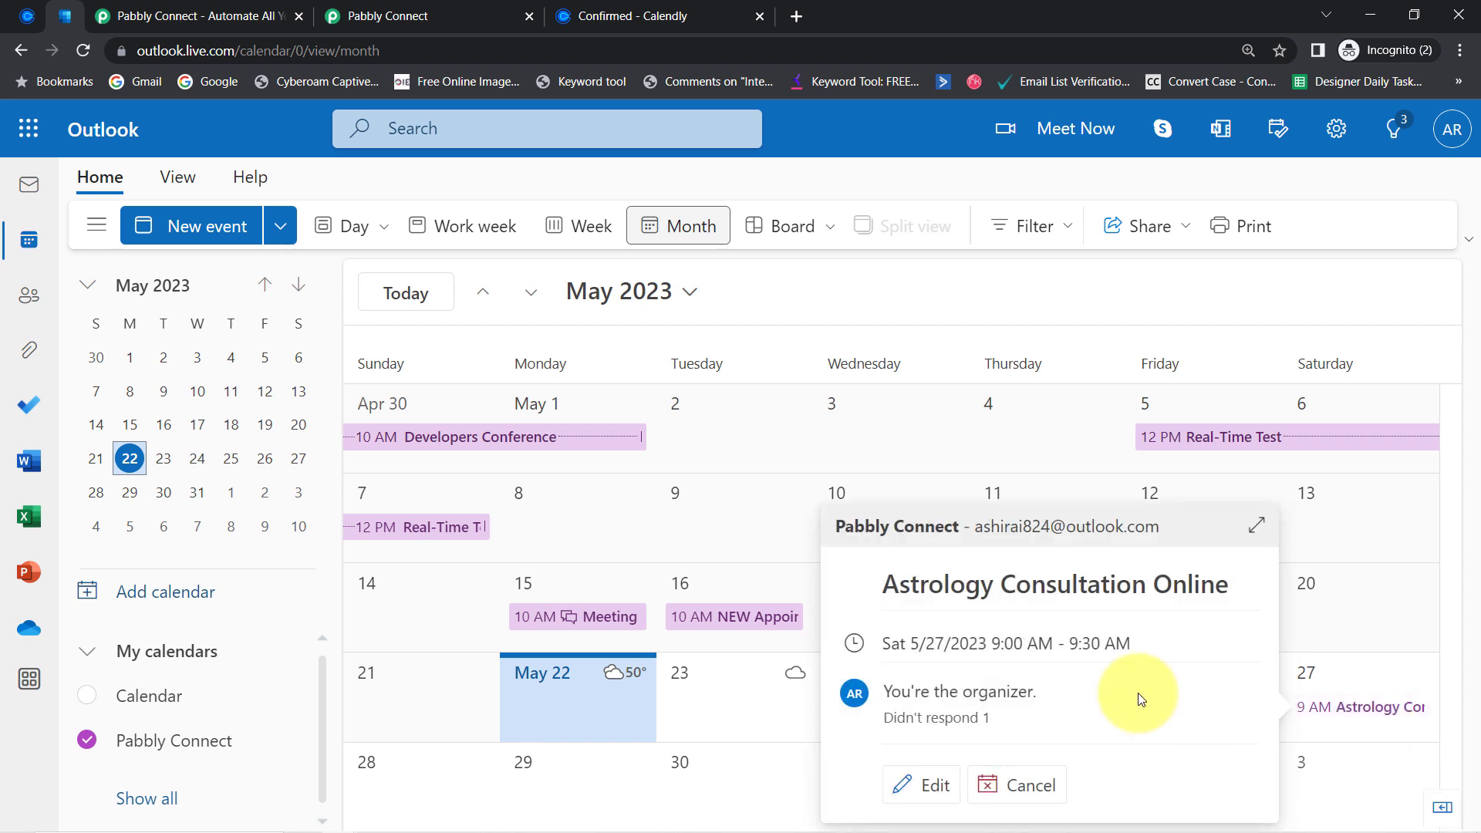
left_click_drag(988, 643, 1118, 640)
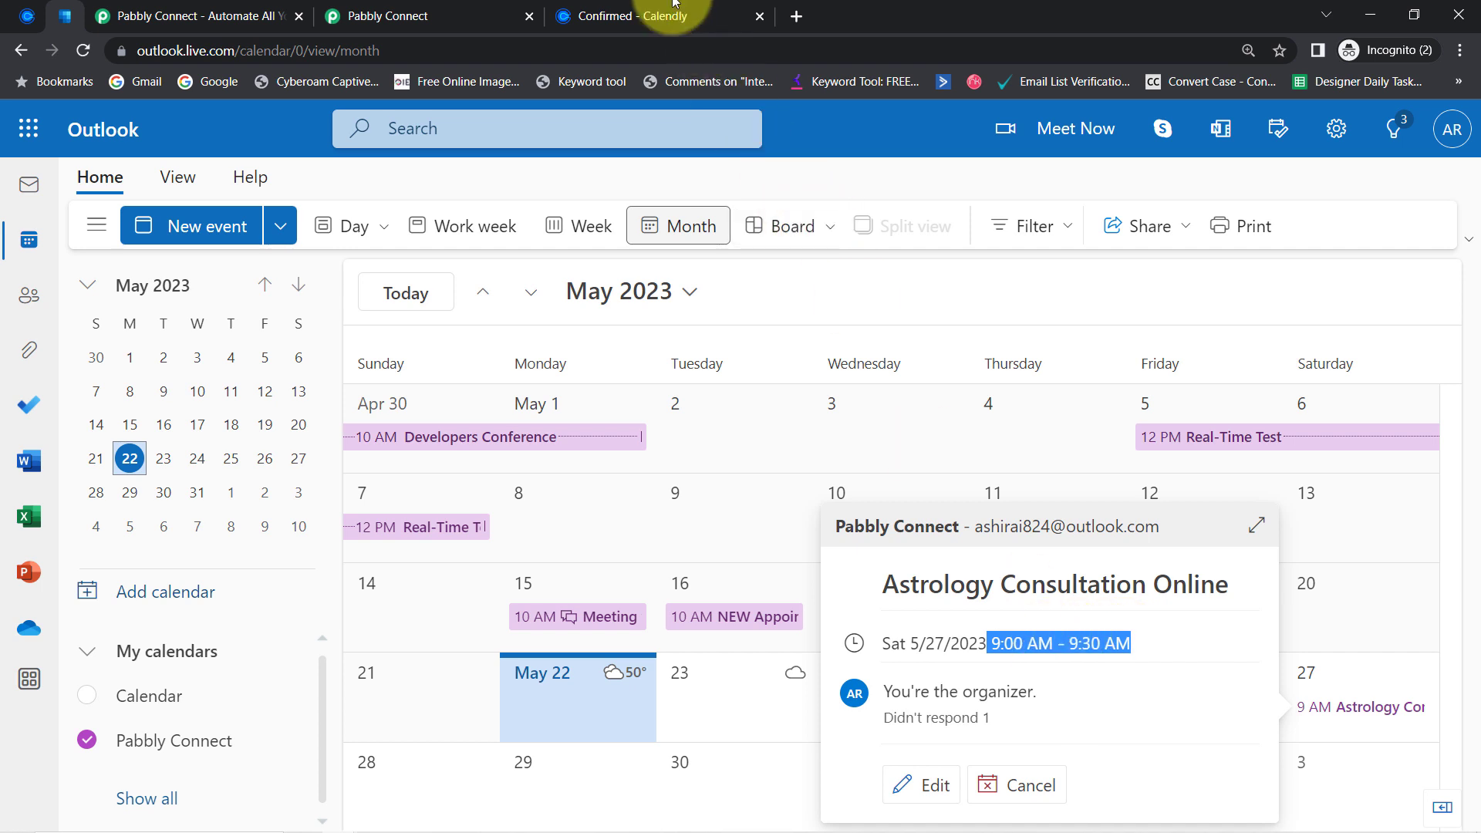
left_click(648, 14)
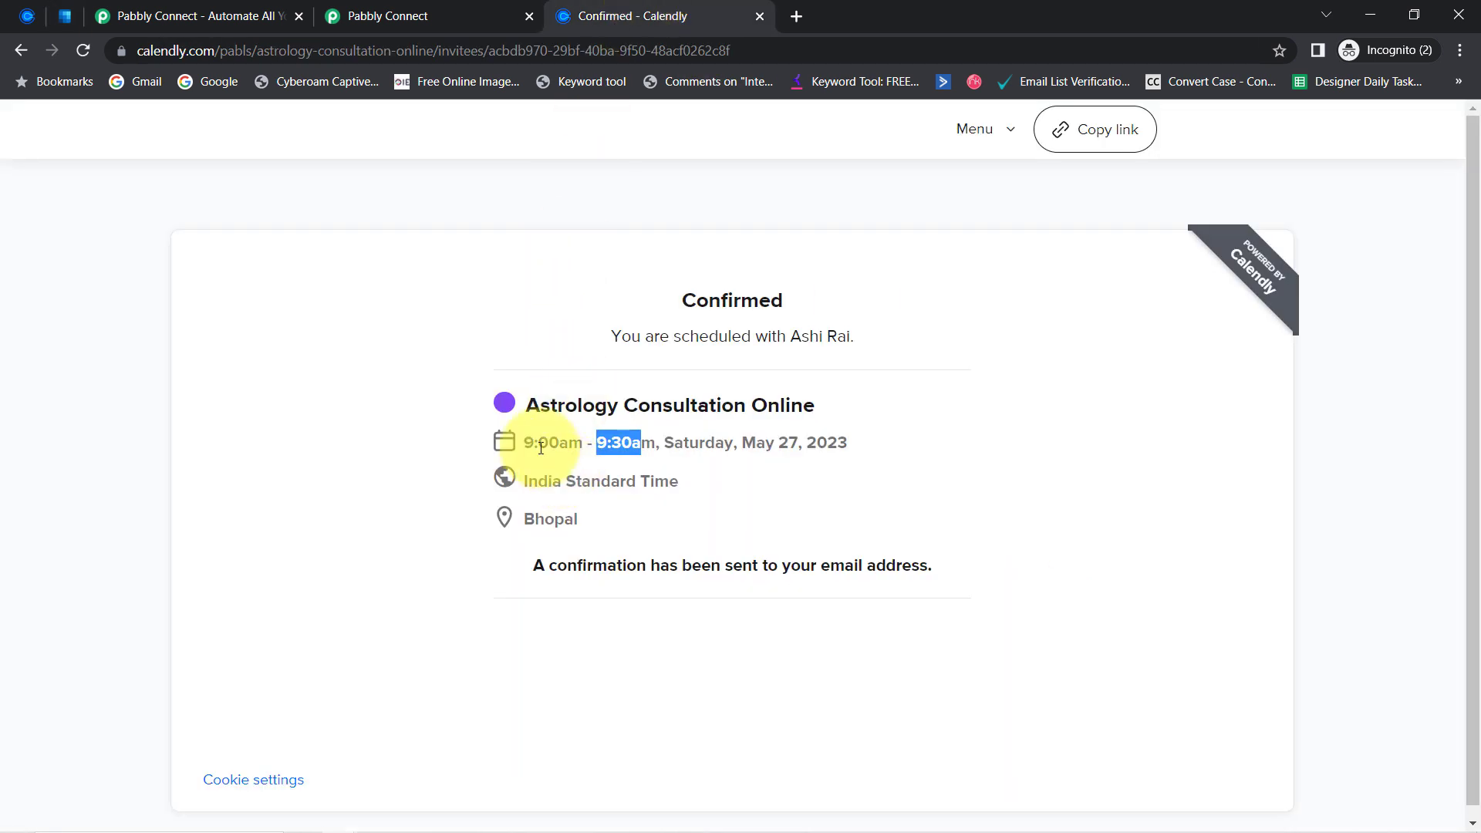
left_click_drag(529, 445, 699, 443)
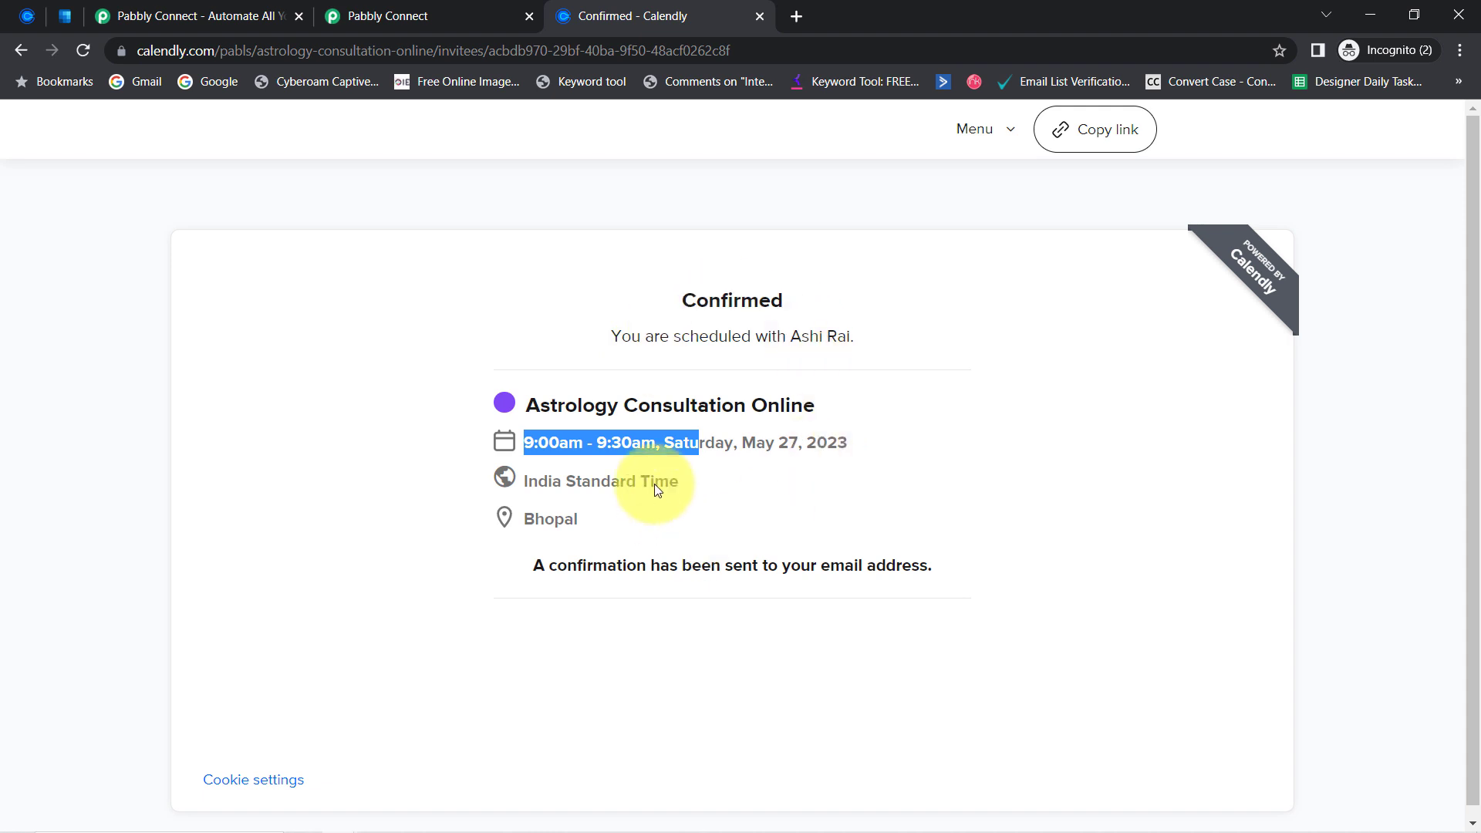
- Review the Start date and End date mappings of the Microsoft Office 365 action in Pabbly Connect
left_click(371, 16)
scroll(206, 531, "up", 10)
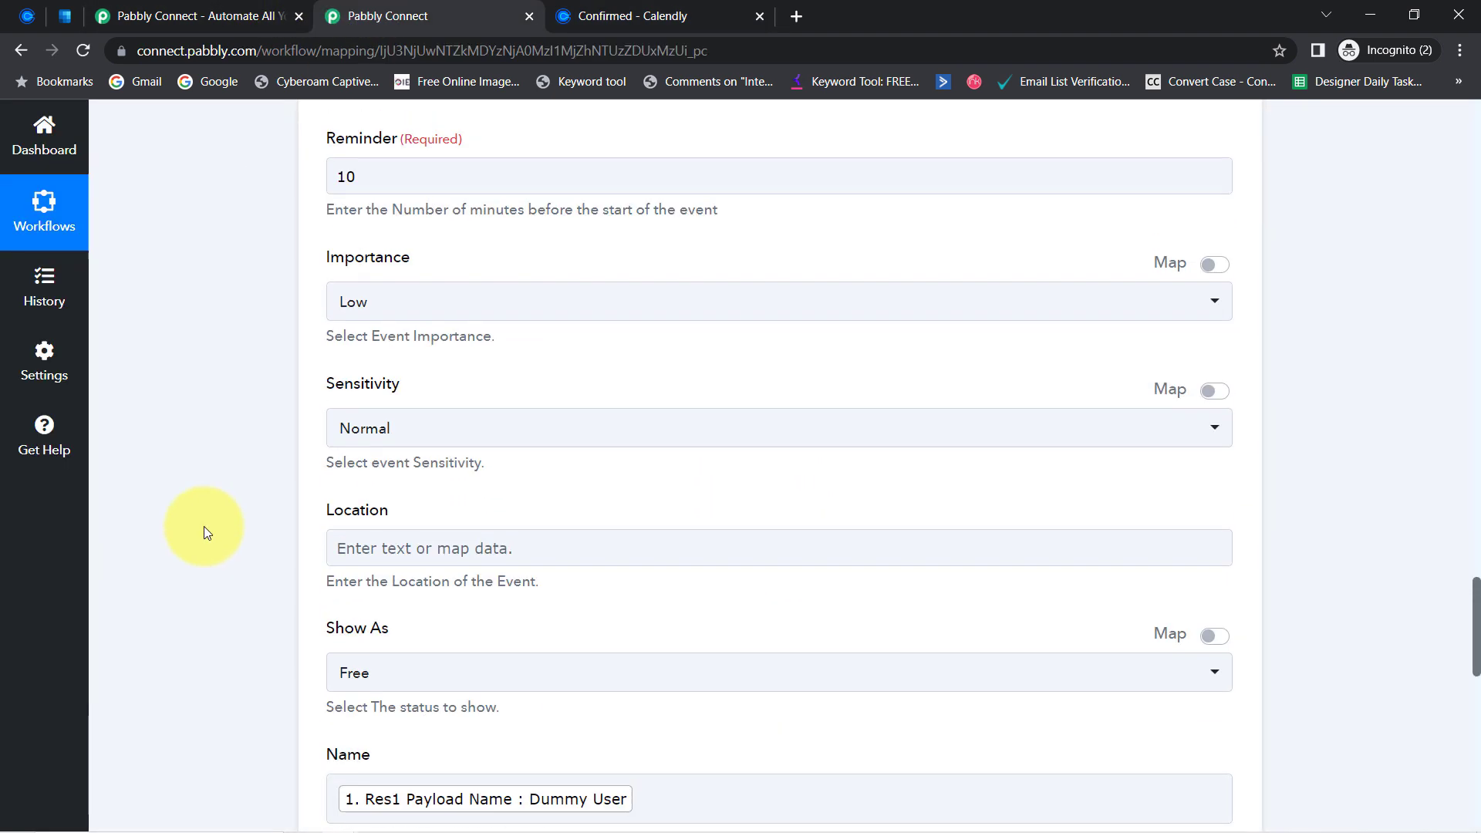
scroll(204, 526, "up", 9)
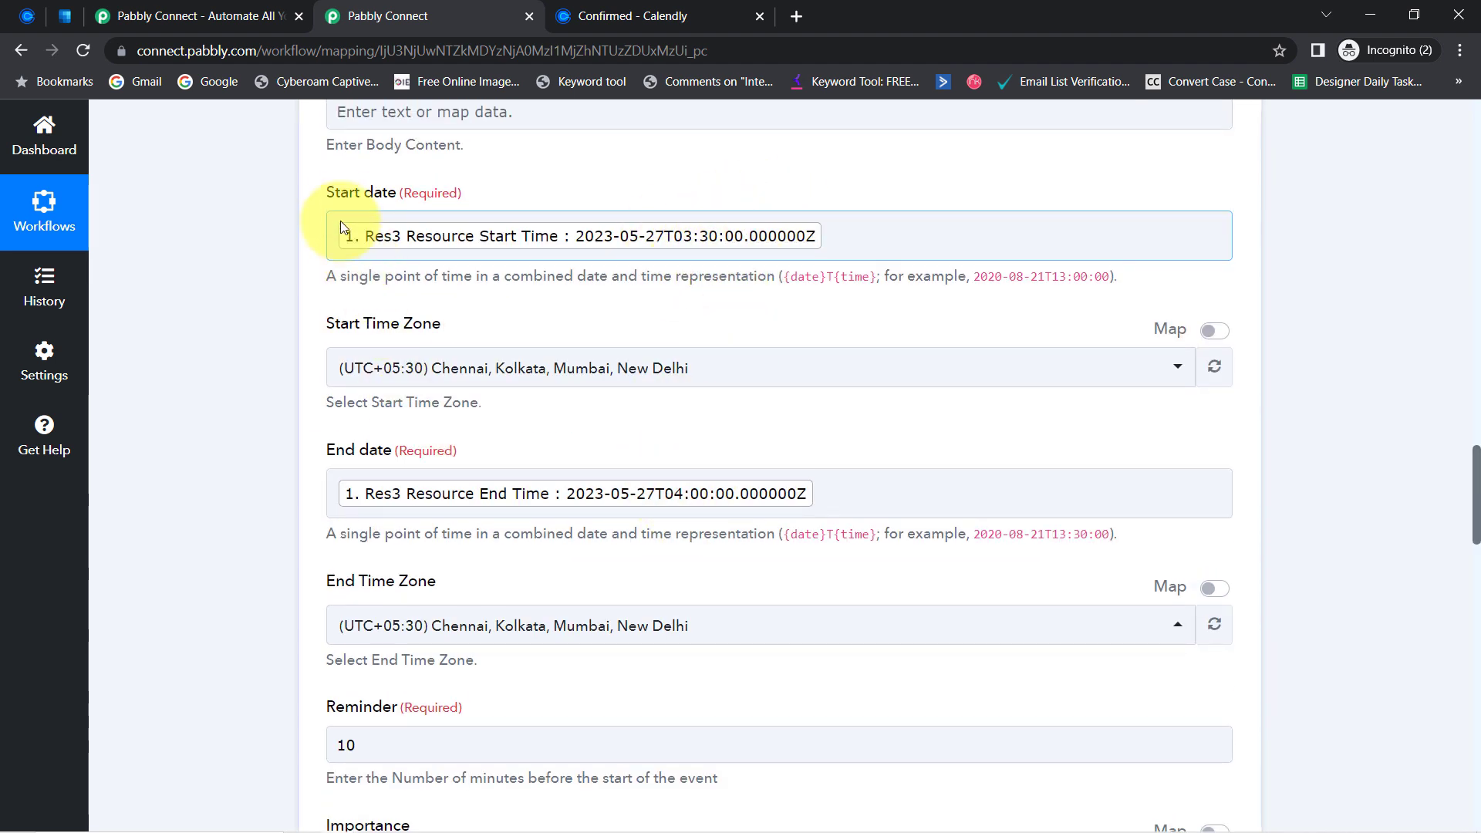
left_click_drag(327, 193, 395, 194)
left_click_drag(328, 451, 406, 450)
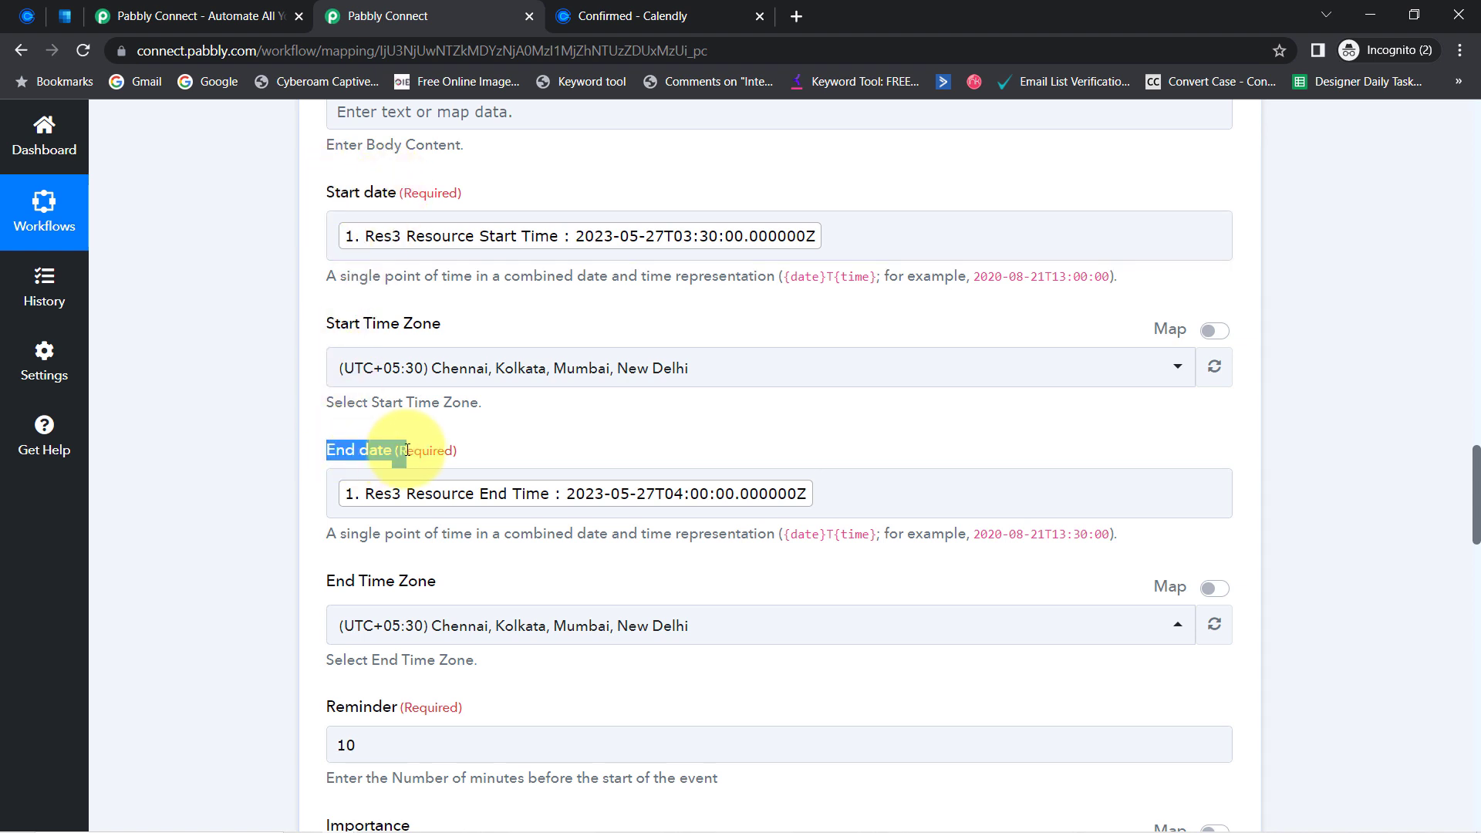
- Check the time range of the Astrology Consultation Online event in Outlook Calendar
left_click(62, 15)
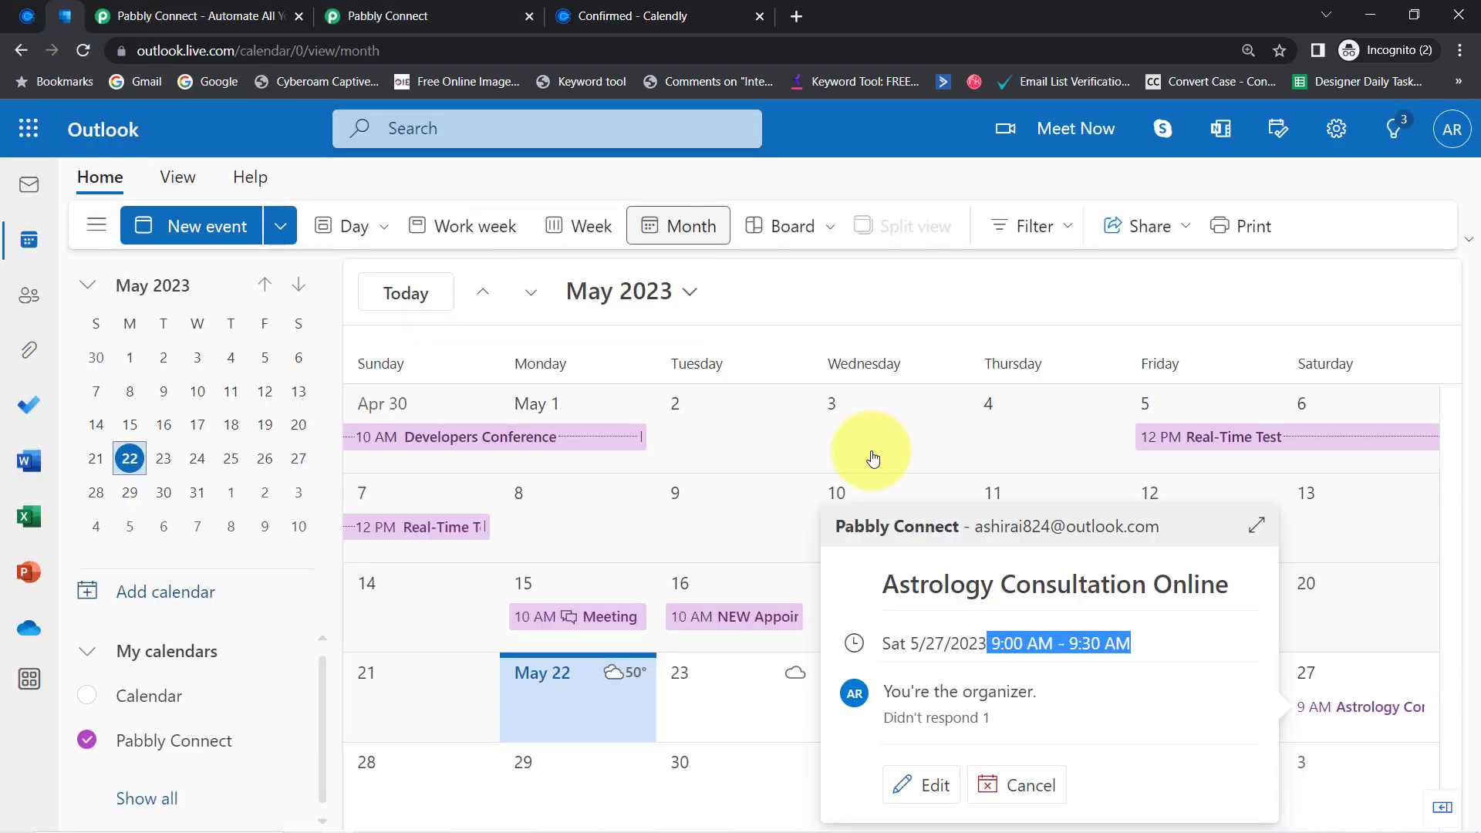
left_click(996, 640)
left_click_drag(1006, 640, 1101, 641)
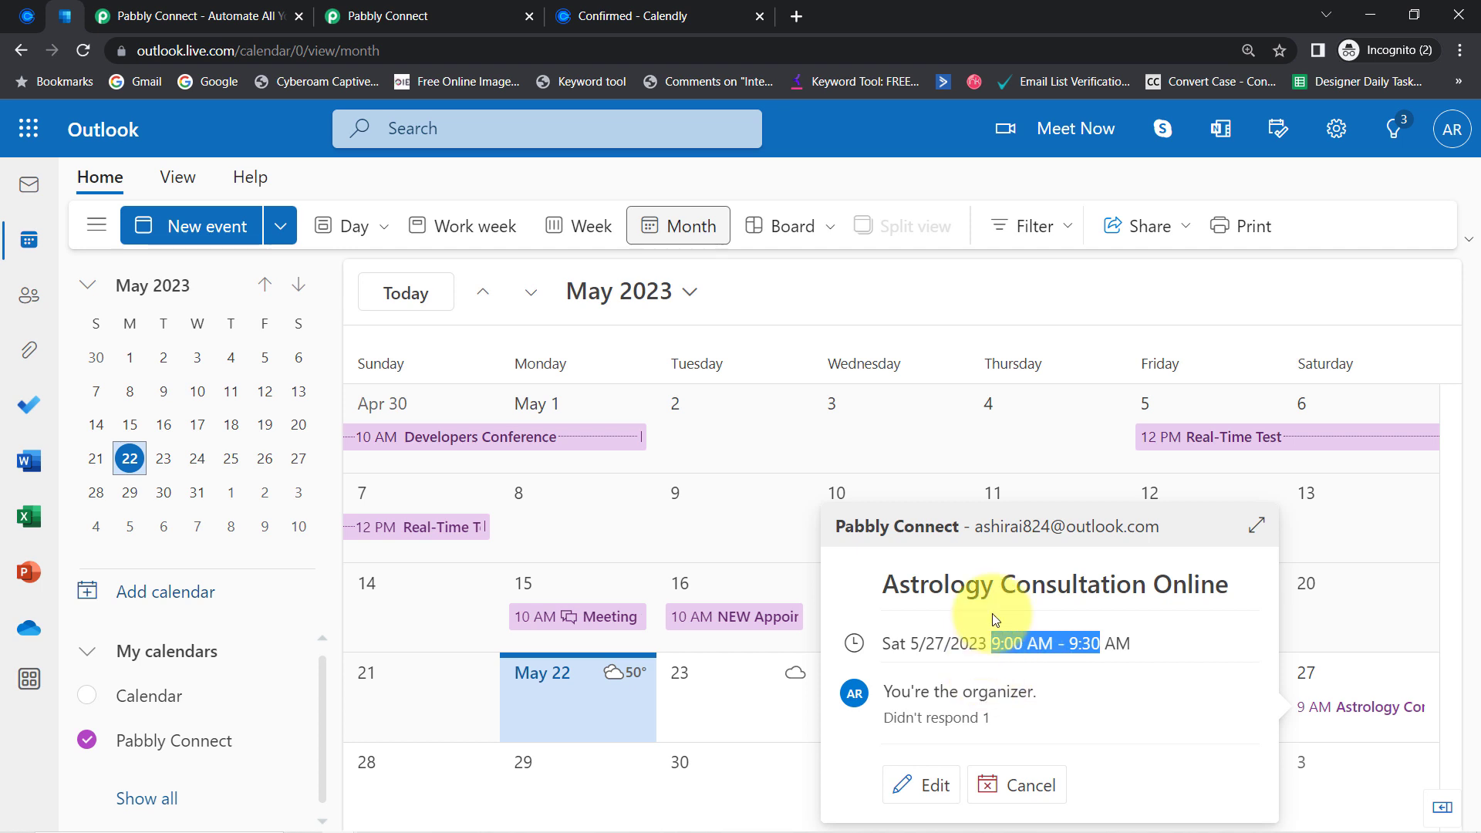
- View the Calendly event types, then check what the Instant label on the Calendly trigger in Pabbly Connect means
left_click(22, 17)
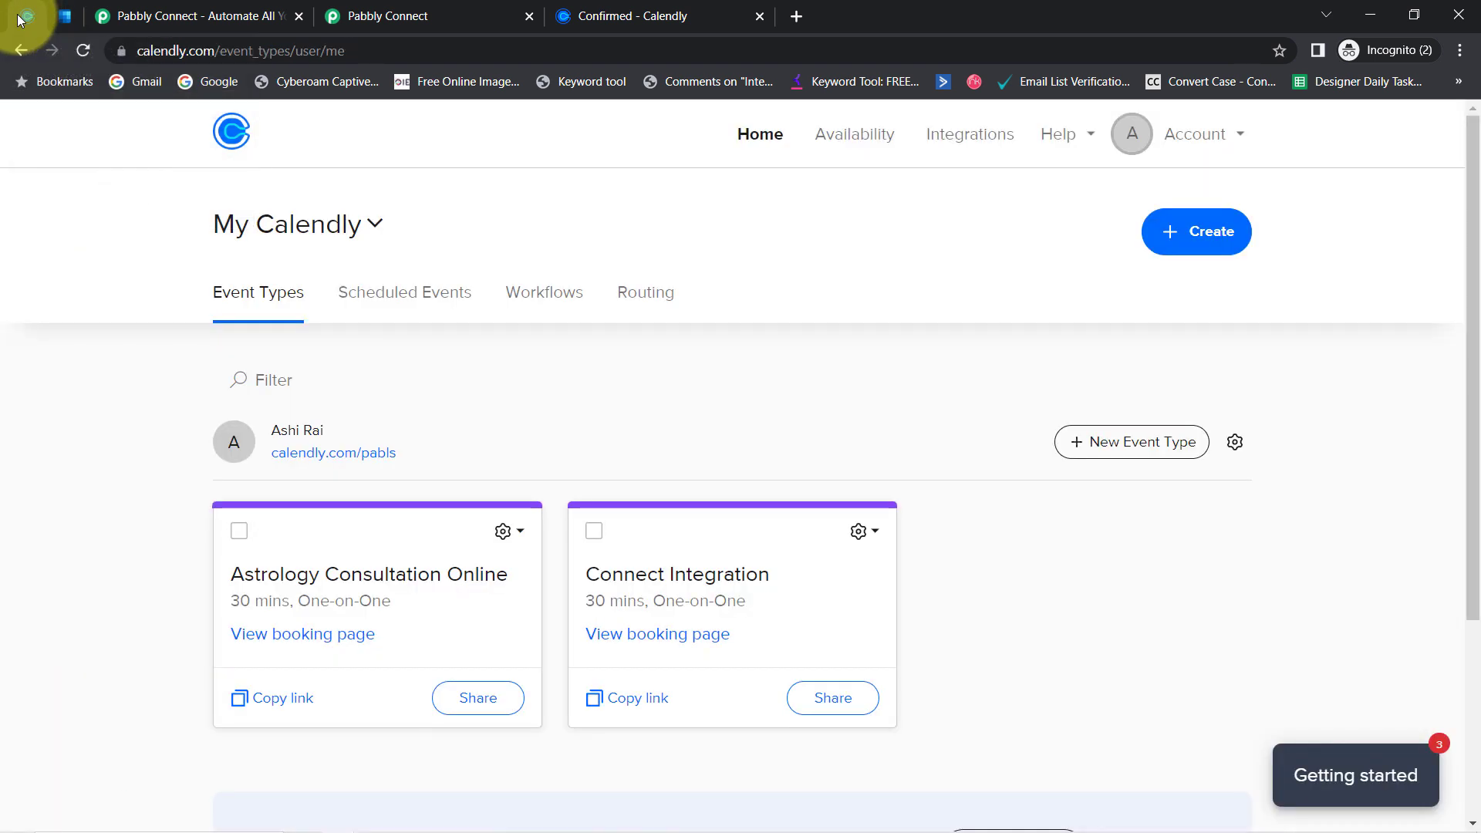
left_click(390, 15)
left_click_drag(1480, 454, 1474, 38)
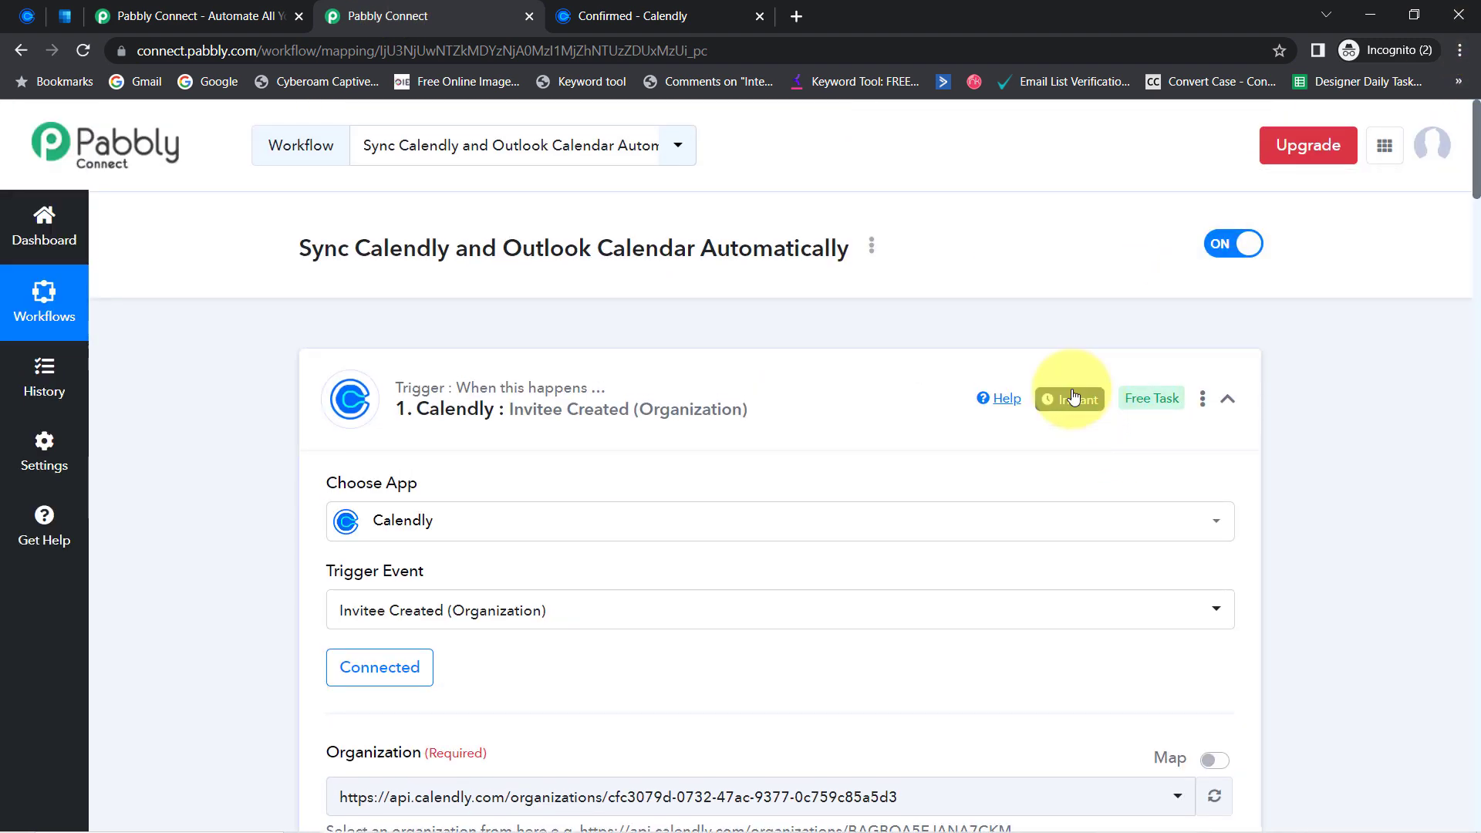
mouse_move(1071, 406)
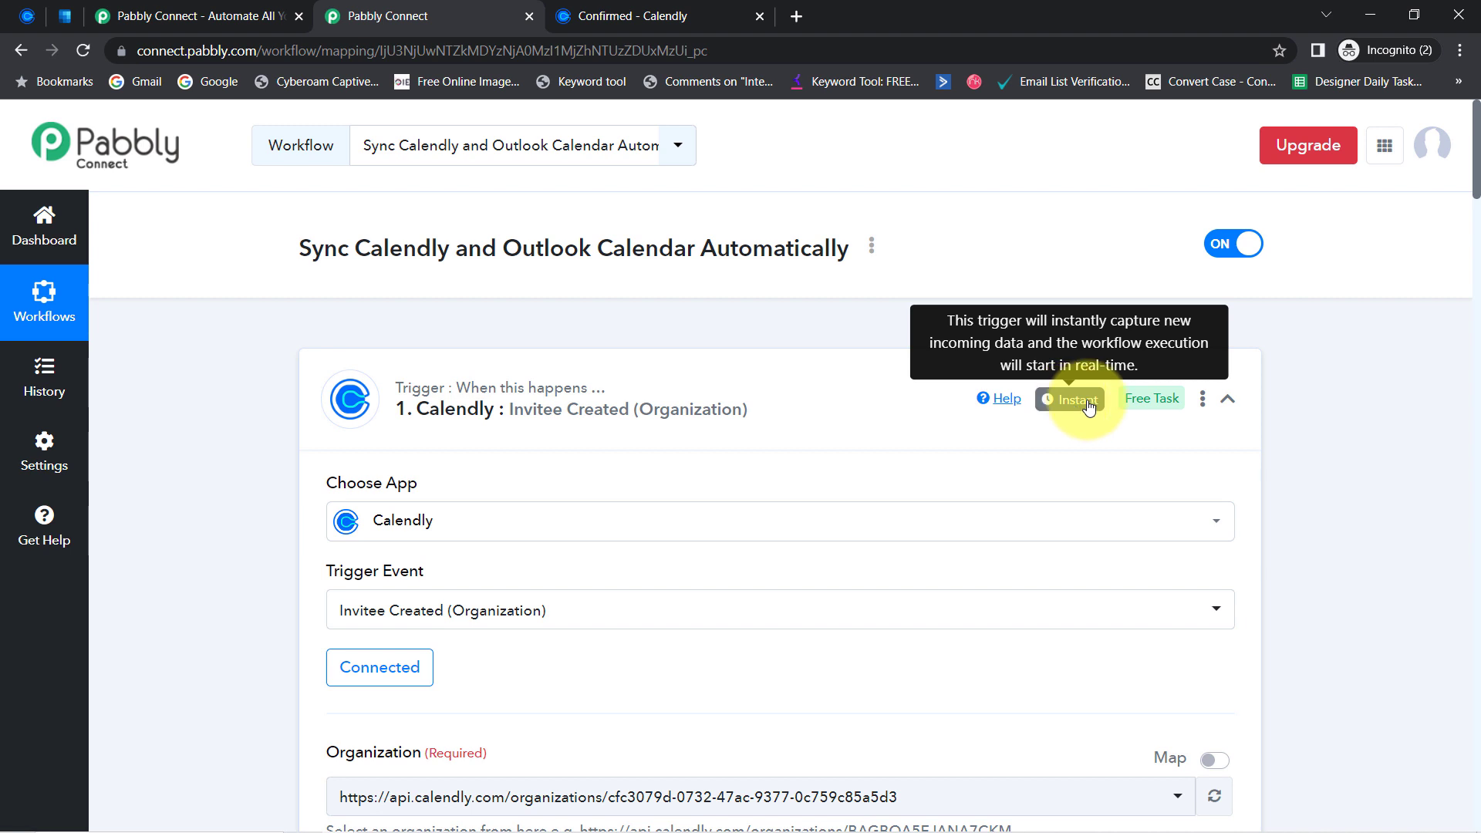
left_click(65, 15)
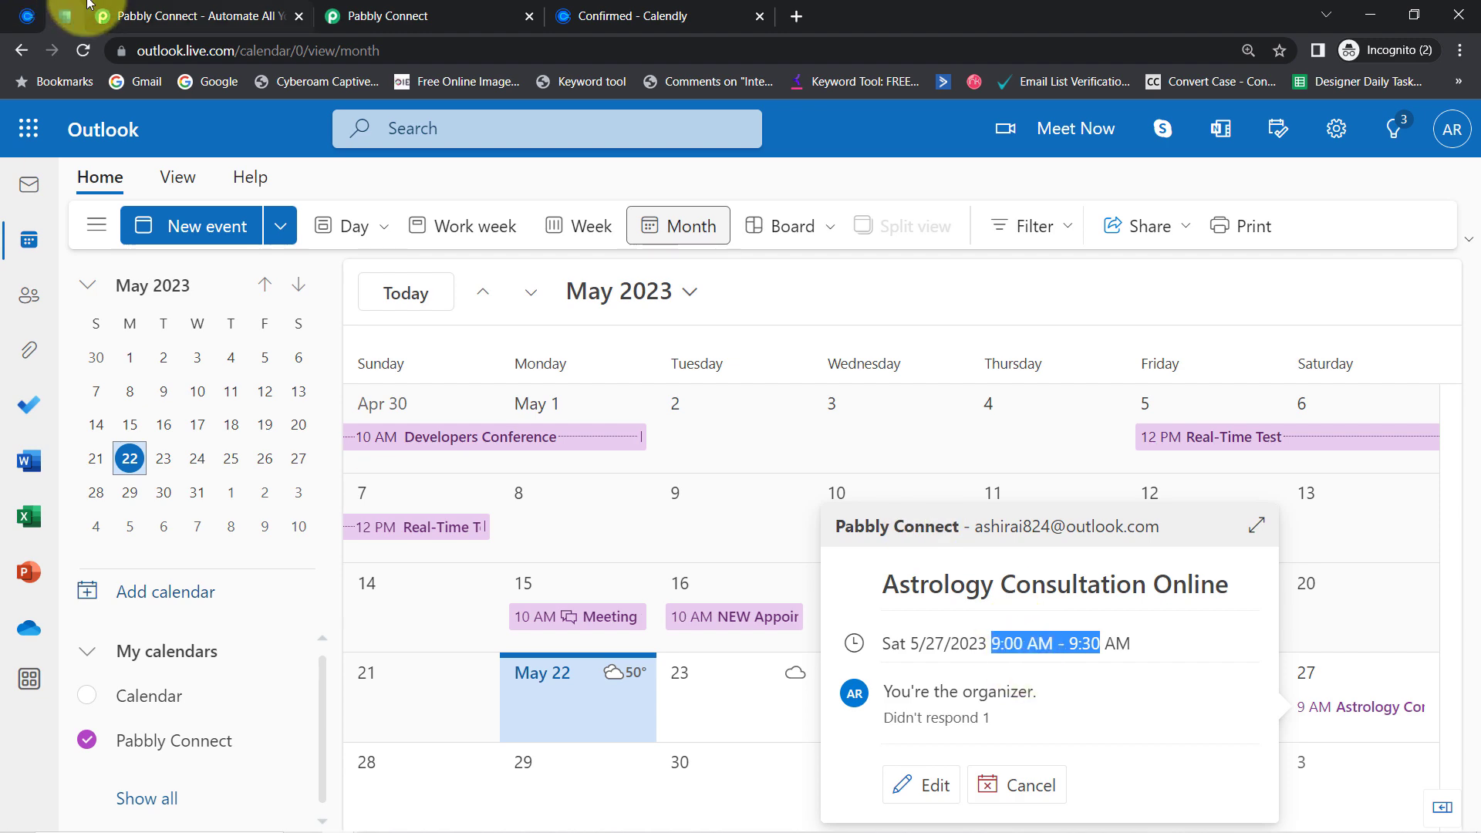
left_click(27, 15)
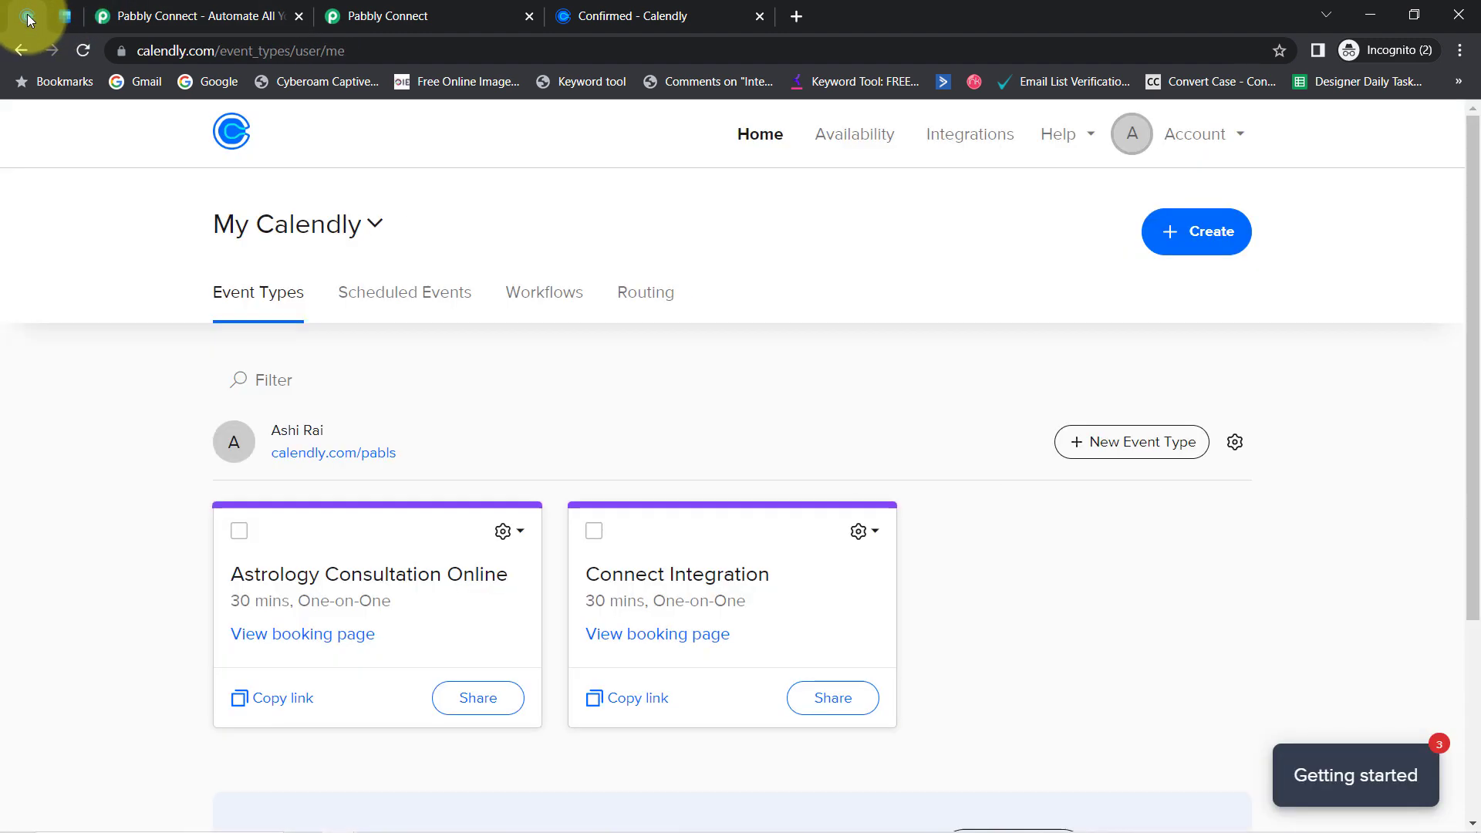
left_click(66, 15)
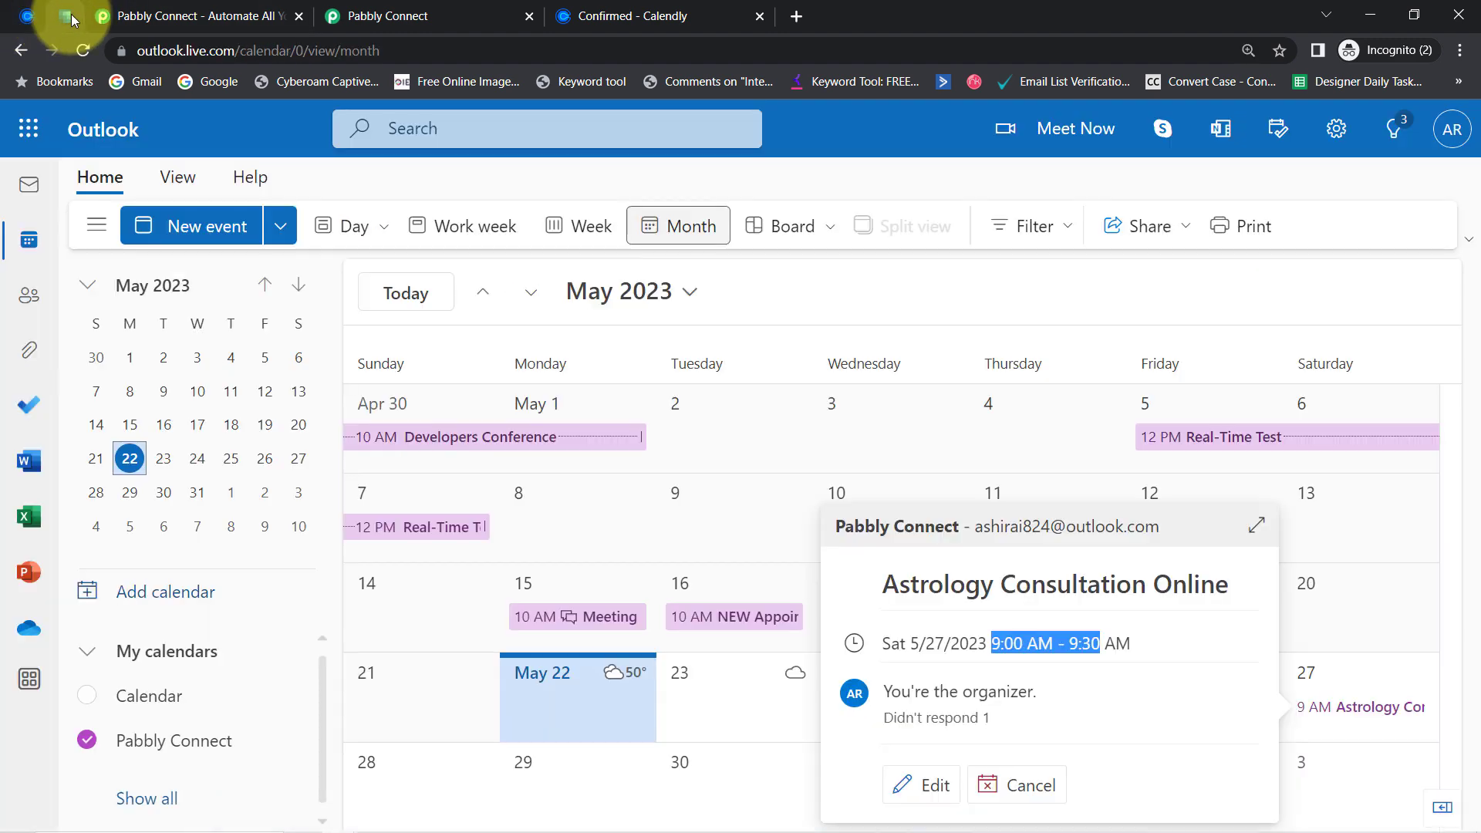
- Close the extra Pabbly Connect page and collapse the Calendly trigger and Microsoft Office 365 action in the workflow
left_click(299, 15)
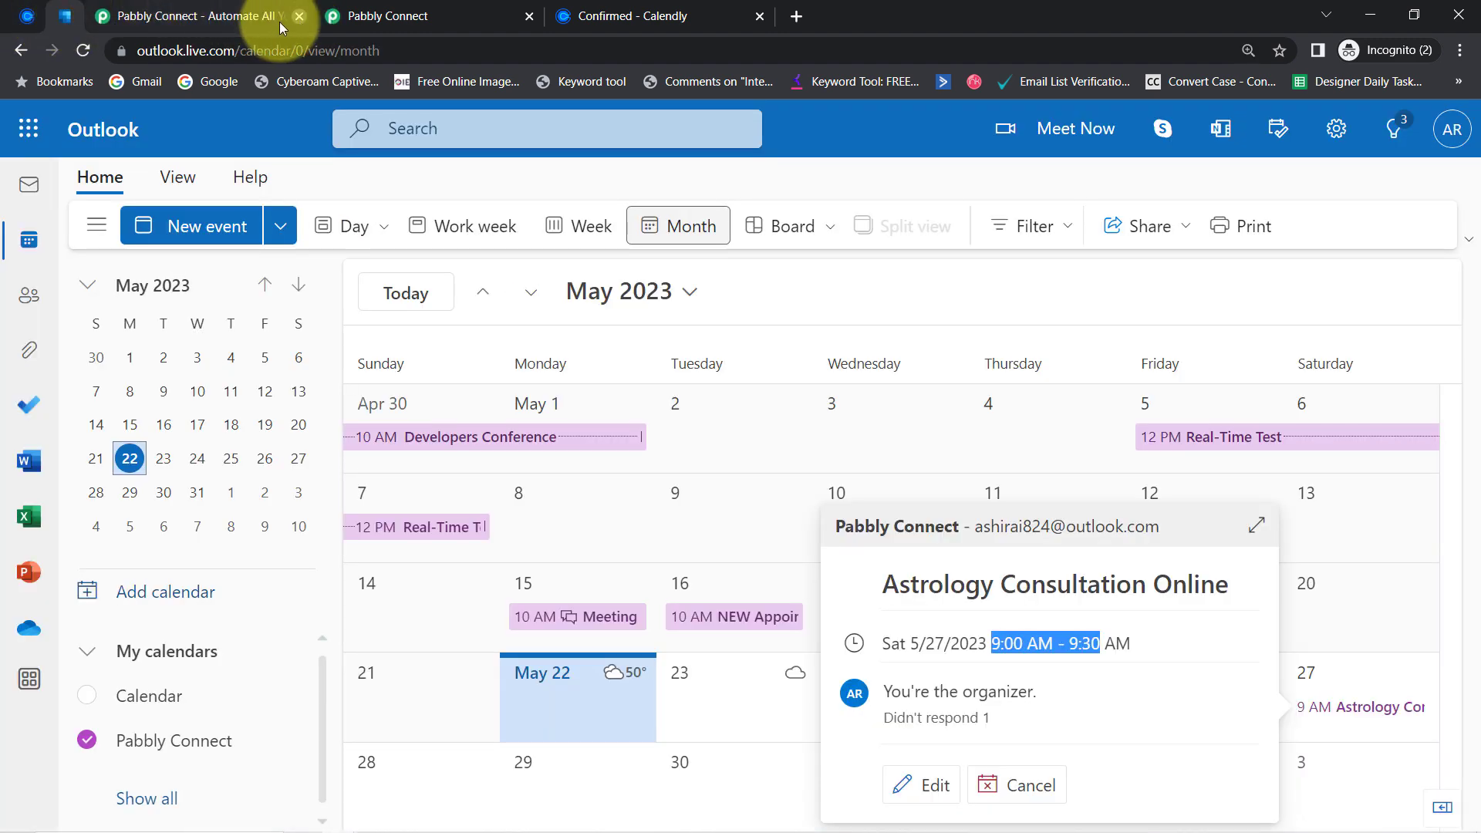
left_click(195, 10)
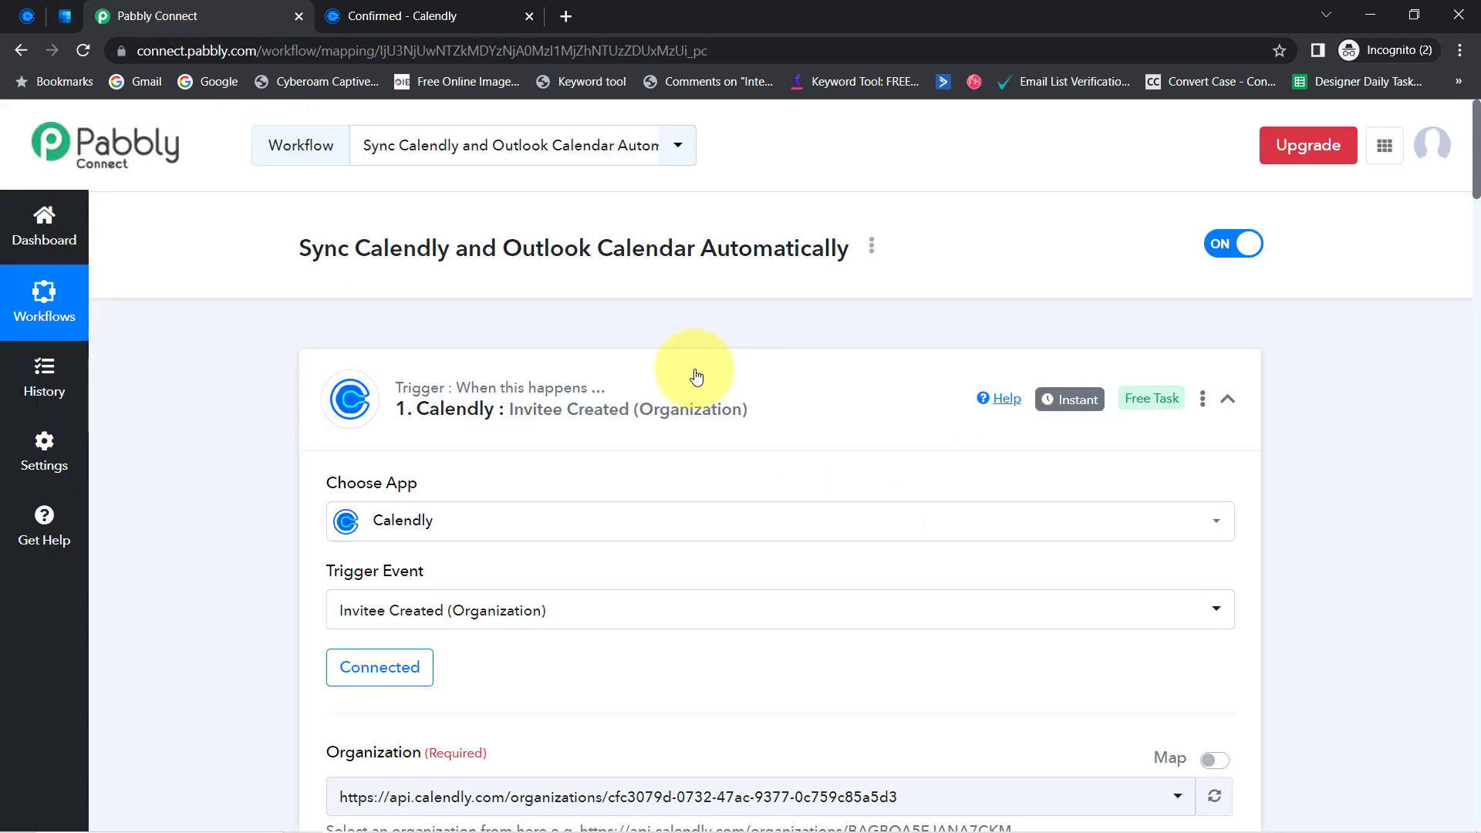
left_click(660, 392)
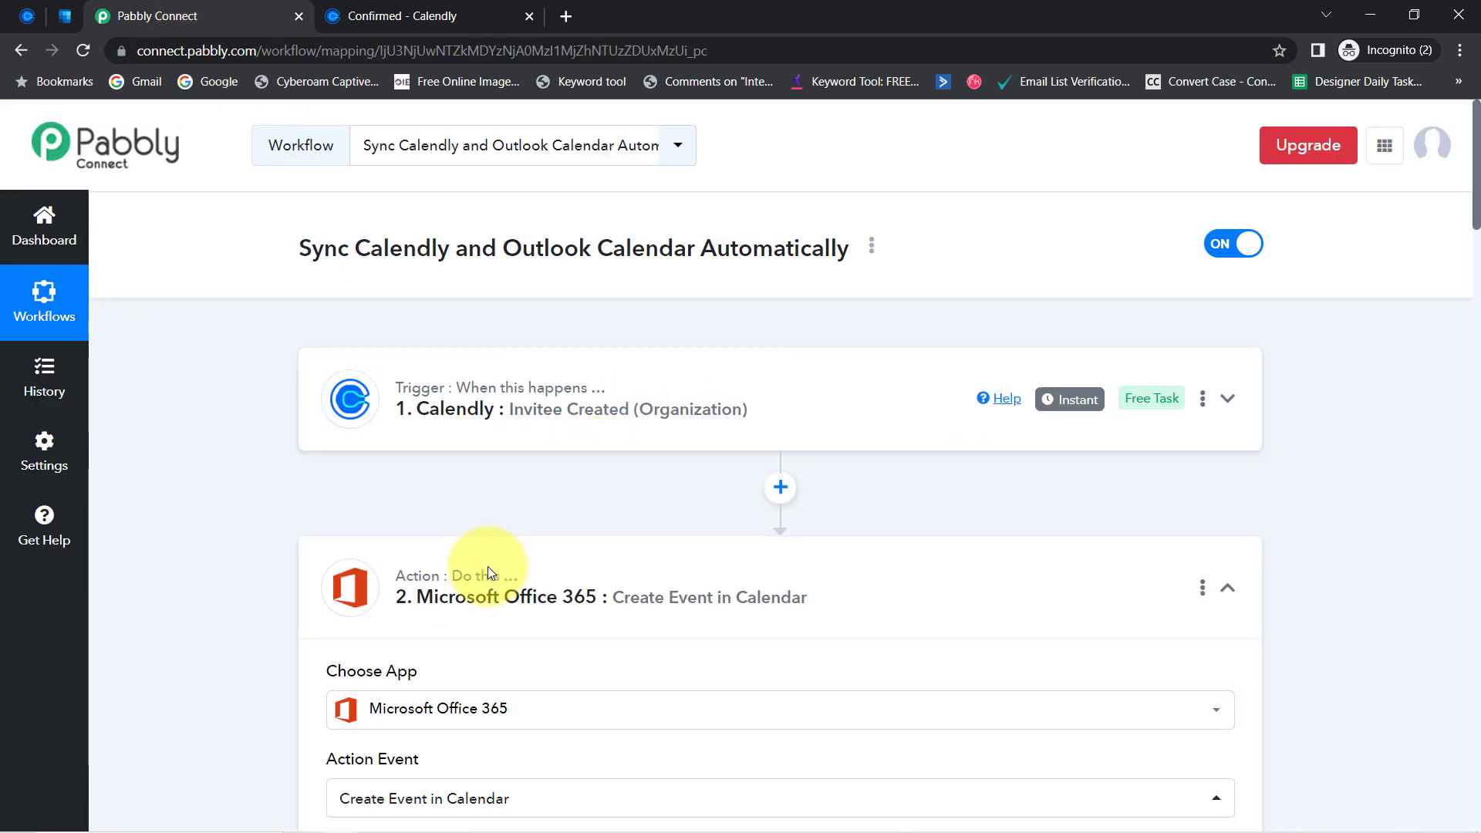
left_click(416, 573)
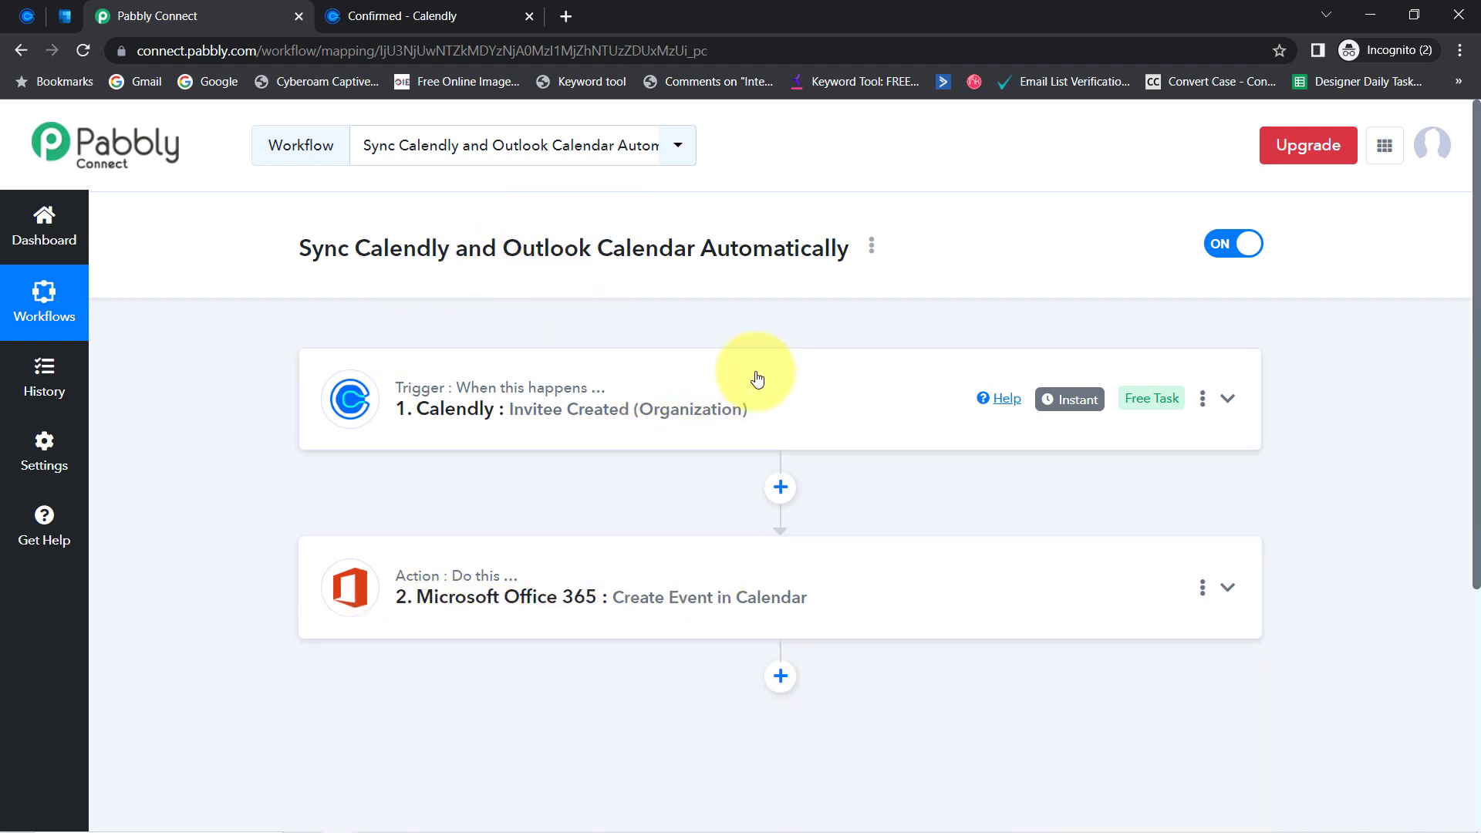
- Copy the share link of the Sync Calendly and Outlook Calendar Automatically workflow and close the sharing dialog
left_click(873, 247)
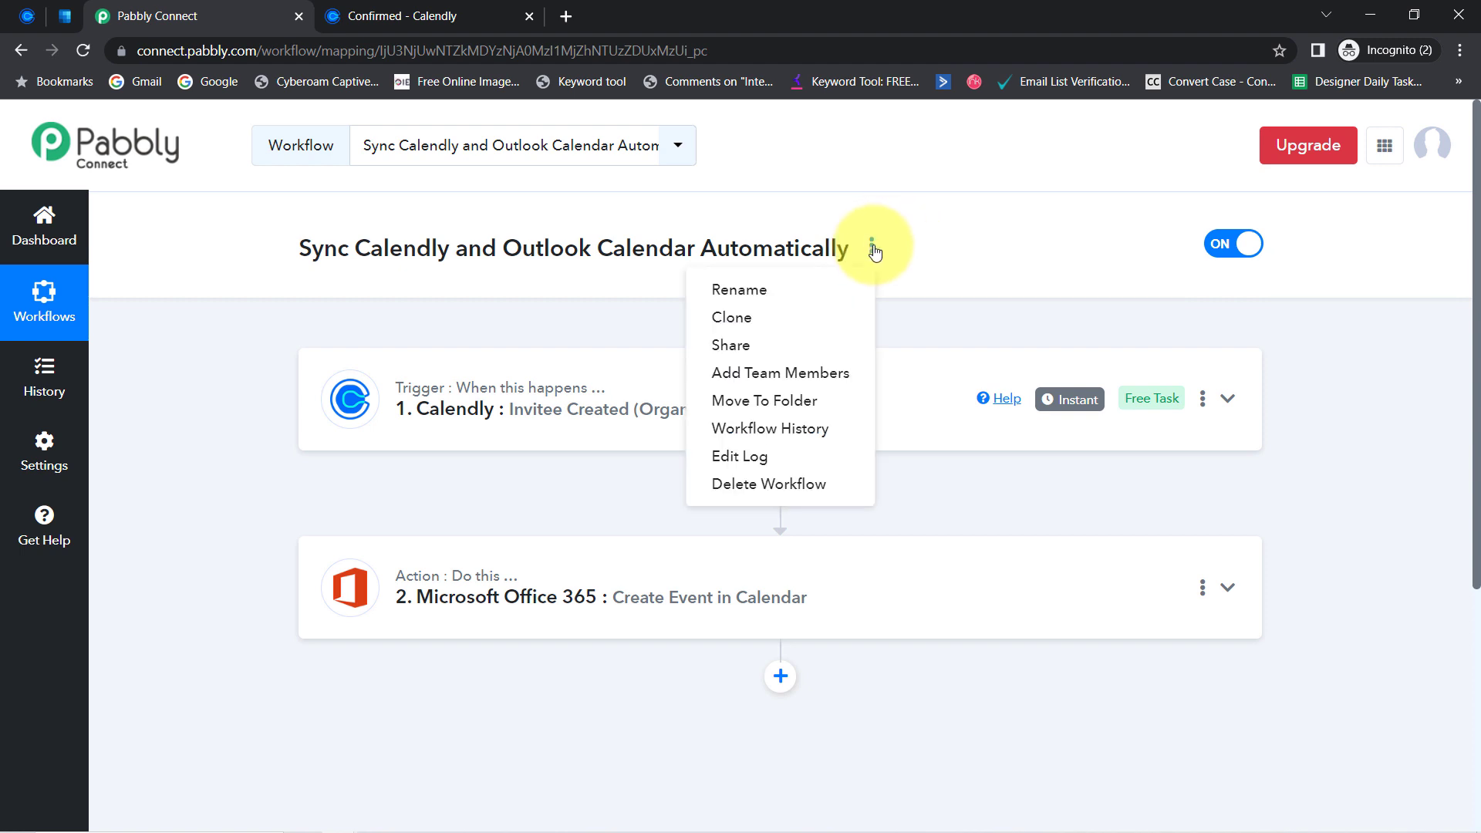
left_click(726, 346)
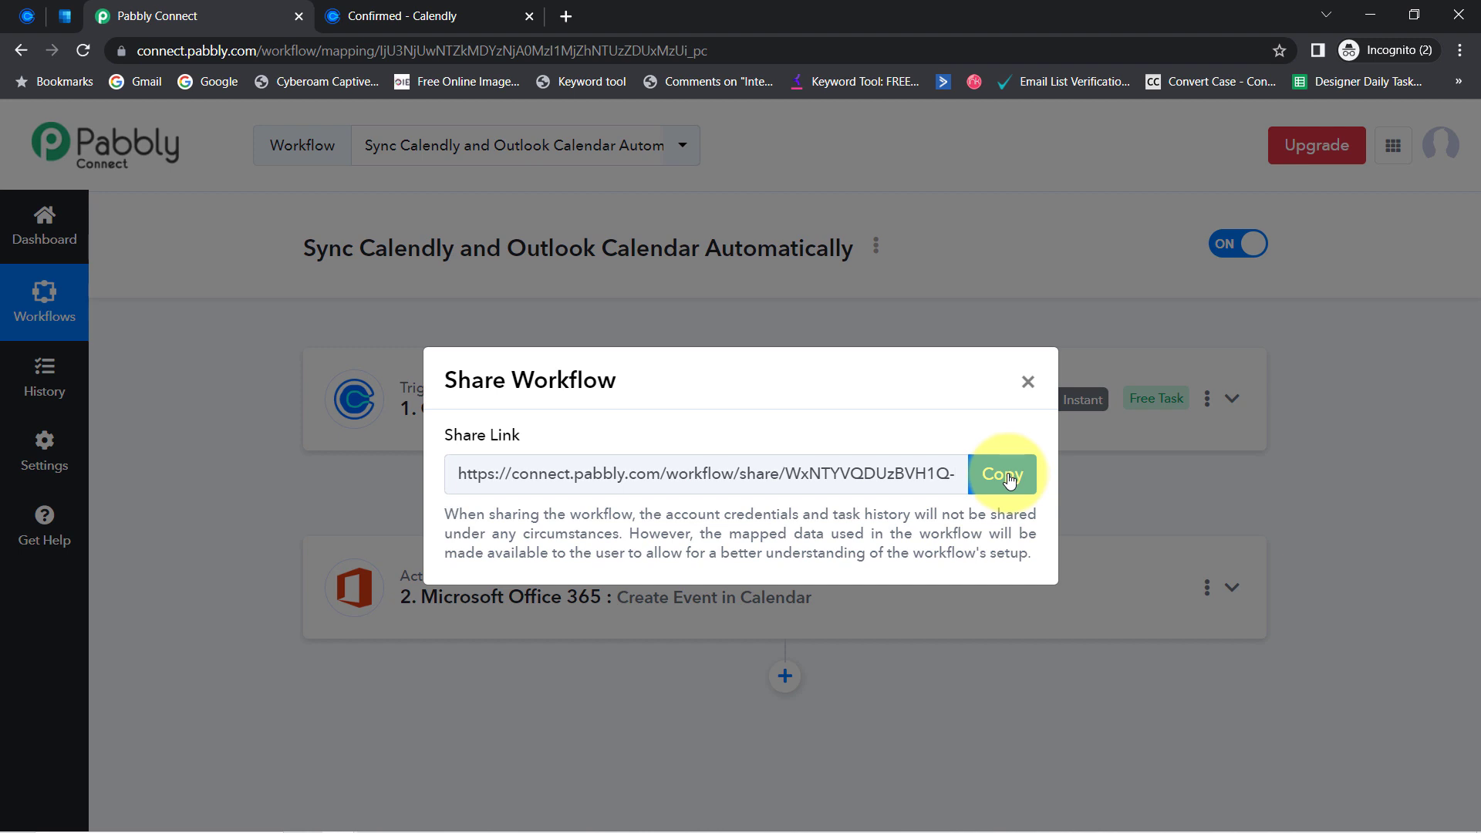
left_click(1010, 479)
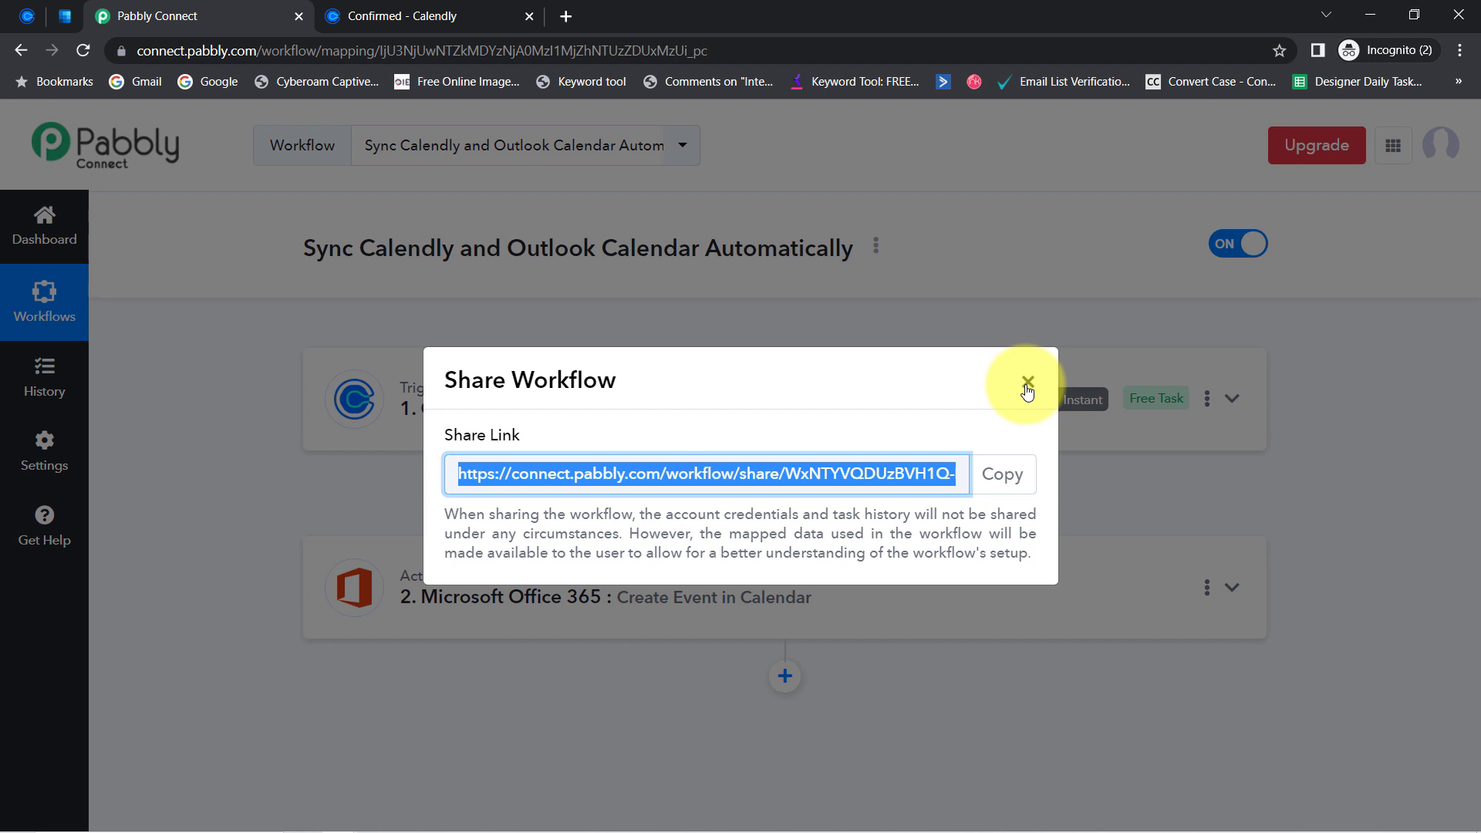
left_click(1027, 386)
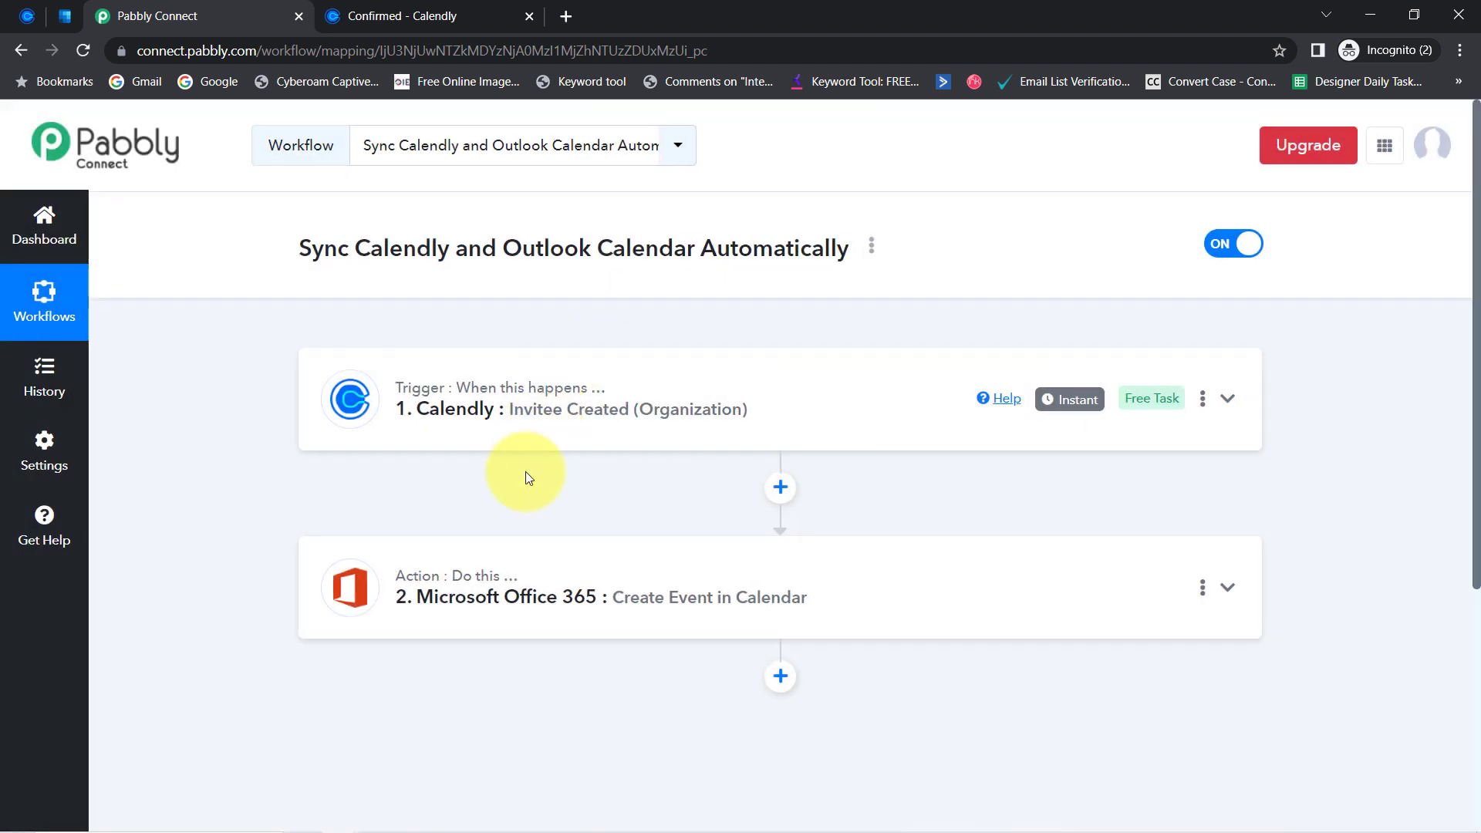